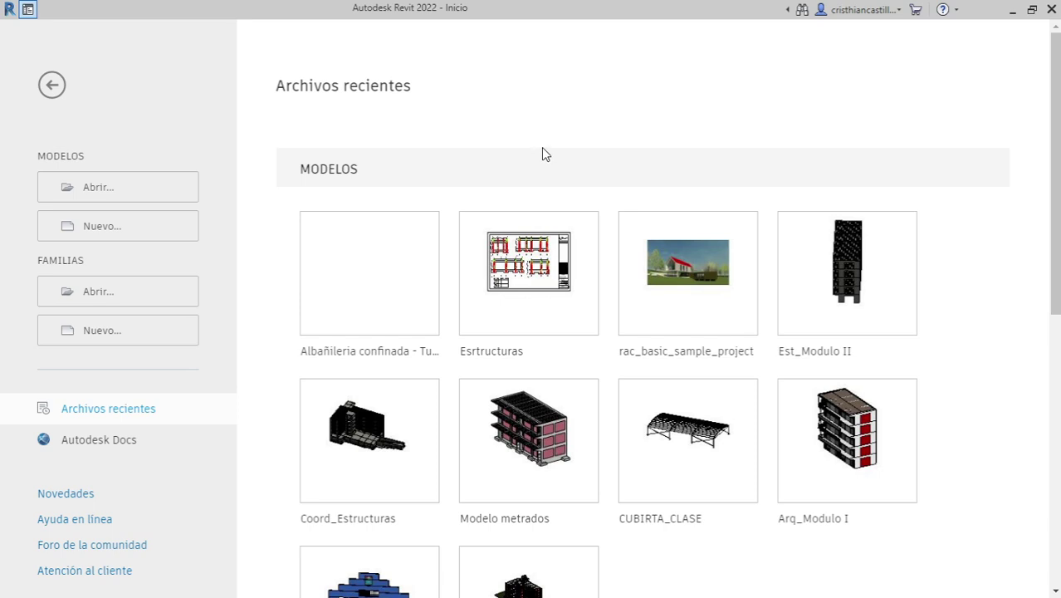
Step: Open the recent 'Albañilería confinada - Tutorial Revit.rvt' project from the Start page
{"action": "left_click", "coordinate": [335, 264]}
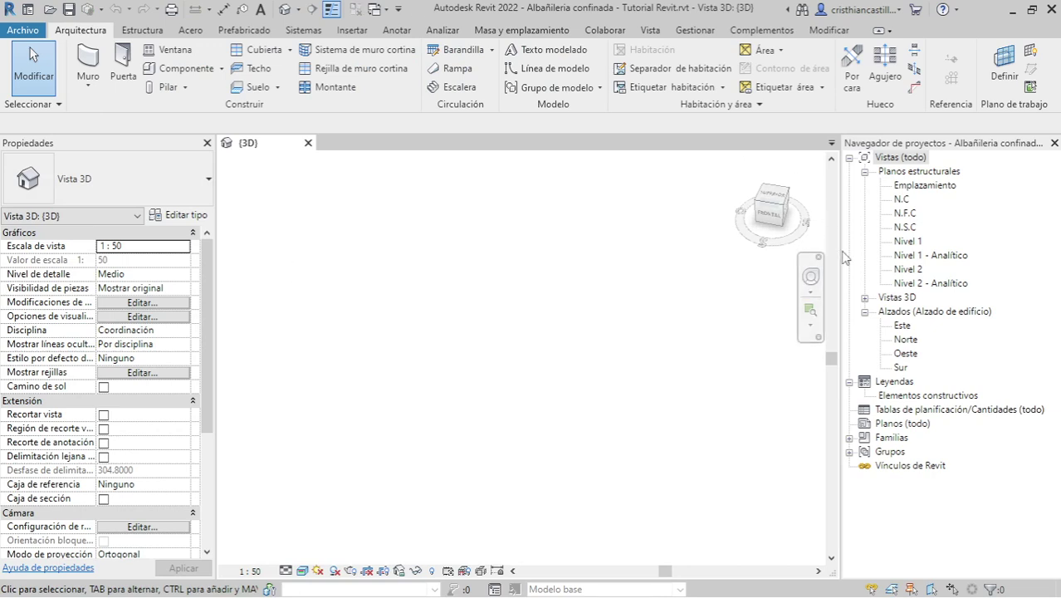
Step: Review the Elementos constructivos legend's wall, column, slab and Ladrillo rows, then return to the 3D view
{"action": "double_click", "coordinate": [946, 401]}
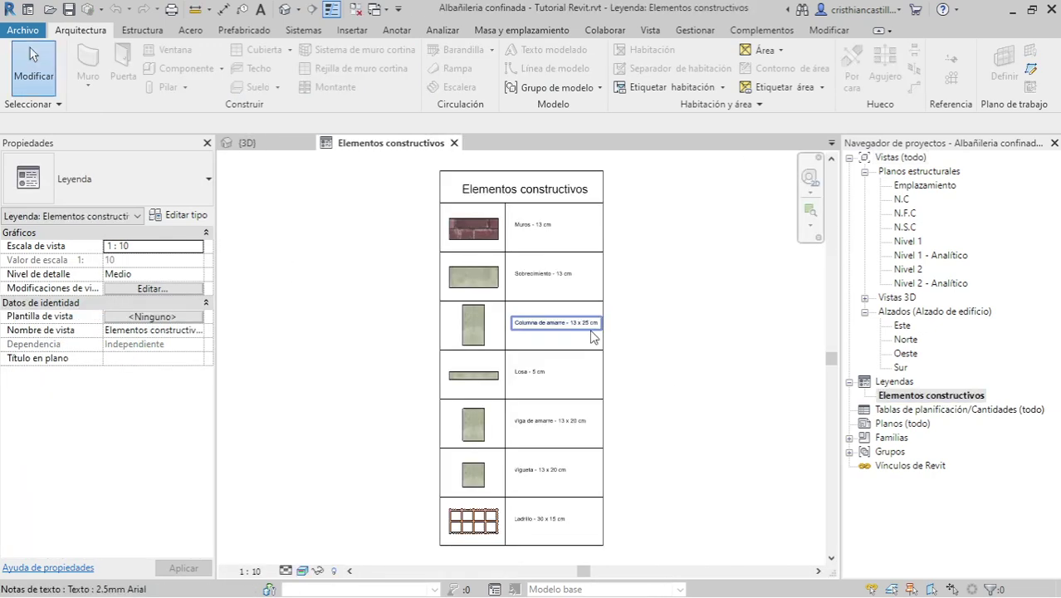
{"action": "scroll", "coordinate": [476, 229], "scroll_direction": "up", "scroll_amount": 1}
{"action": "scroll", "coordinate": [483, 229], "scroll_direction": "up", "scroll_amount": 1}
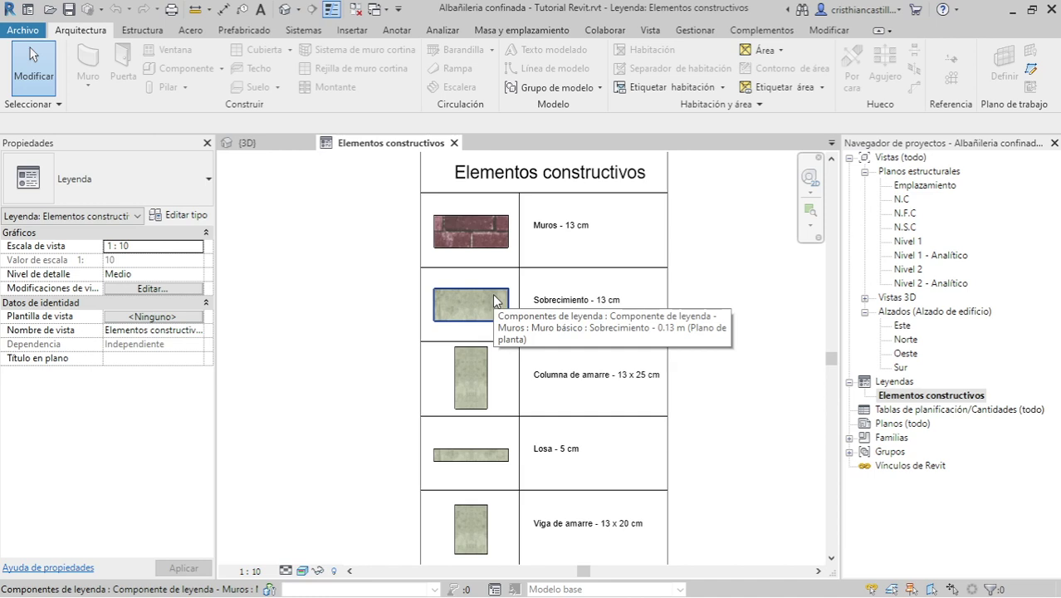
{"action": "middle_click_drag", "start_coordinate": [729, 373], "coordinate": [695, 289]}
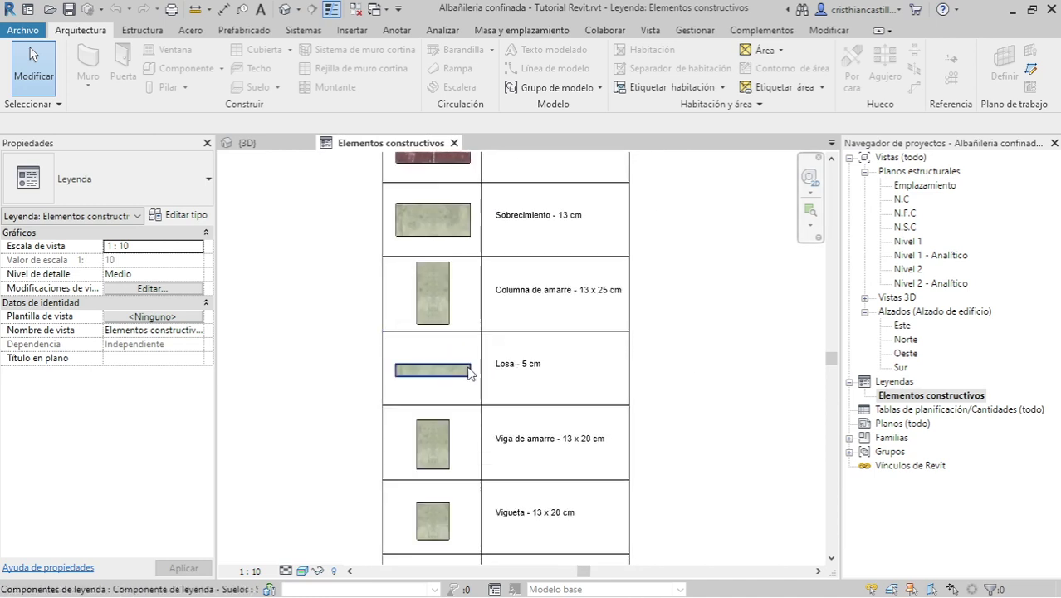
{"action": "middle_click_drag", "start_coordinate": [680, 386], "coordinate": [675, 316]}
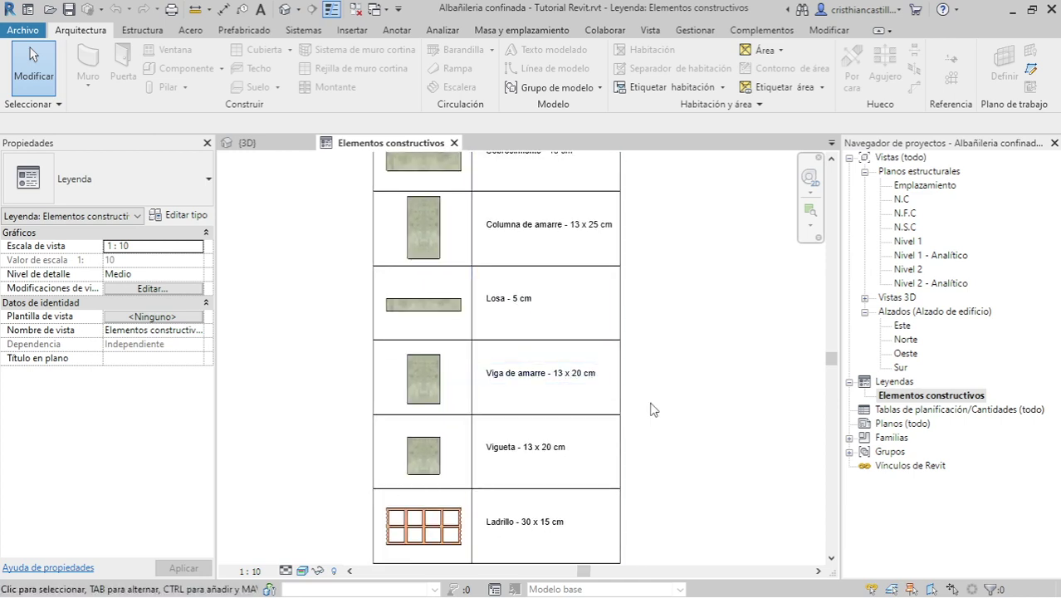
{"action": "middle_click_drag", "start_coordinate": [651, 409], "coordinate": [600, 283]}
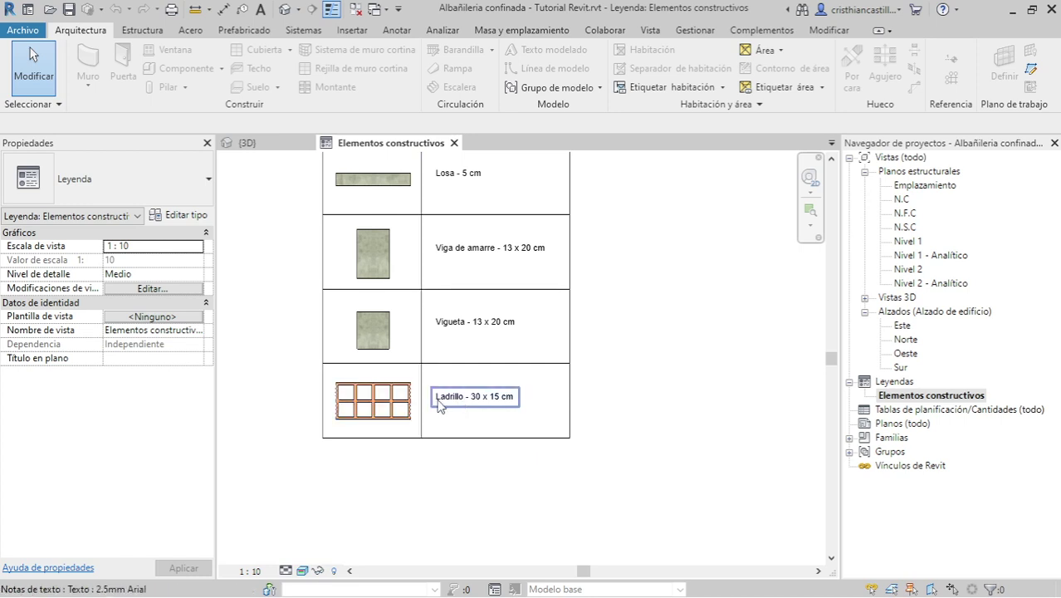
{"action": "mouse_move", "coordinate": [690, 296]}
{"action": "middle_mouse_down"}
{"action": "mouse_move", "coordinate": [717, 312]}
{"action": "mouse_move", "coordinate": [682, 495]}
{"action": "middle_mouse_up"}
{"action": "middle_click_drag", "start_coordinate": [689, 297], "coordinate": [690, 422]}
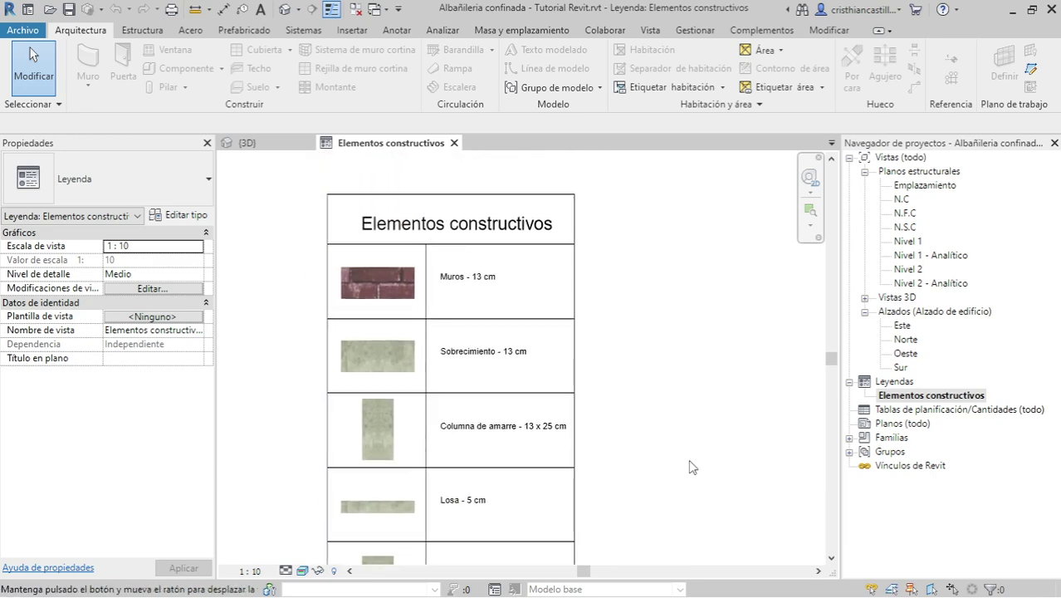
{"action": "left_click", "coordinate": [275, 143]}
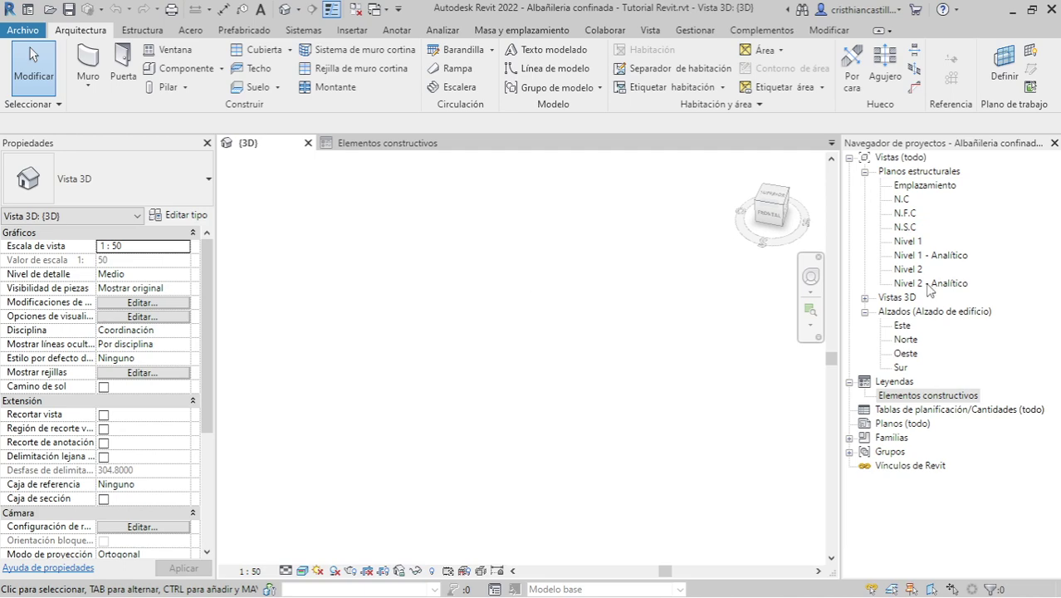
Step: Open the Este elevation and inspect levels N.F.C -1.00, N.C -0.20, Nivel 1, N.S.C +0.20, Nivel 2 +2.70
{"action": "double_click", "coordinate": [903, 325]}
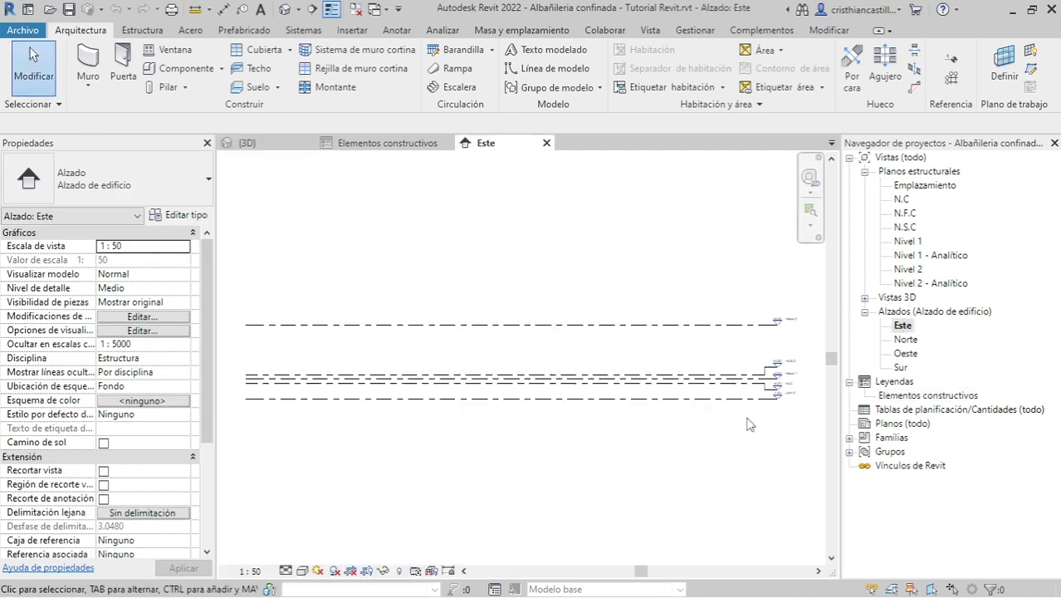
{"action": "middle_click_drag", "start_coordinate": [768, 403], "coordinate": [646, 398]}
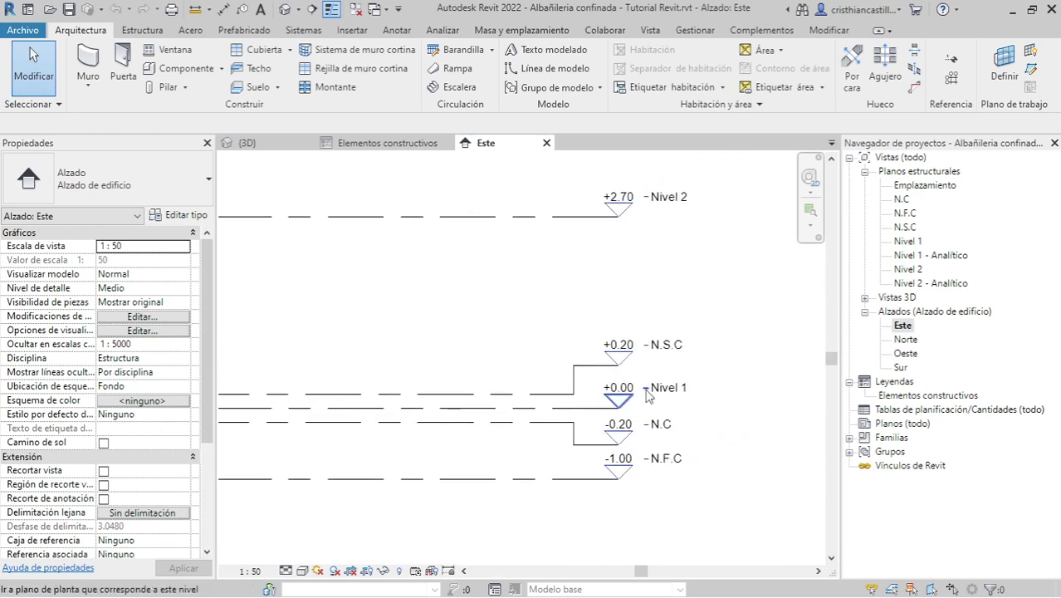
{"action": "left_click", "coordinate": [647, 396]}
{"action": "scroll", "coordinate": [691, 382], "scroll_direction": "down", "scroll_amount": 1}
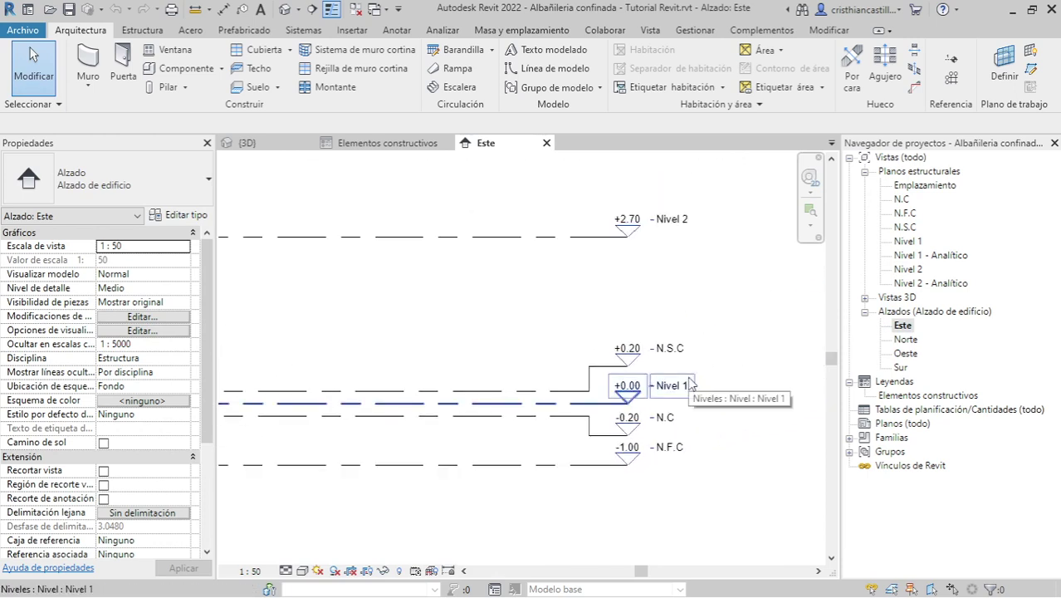
{"action": "left_click", "coordinate": [626, 278]}
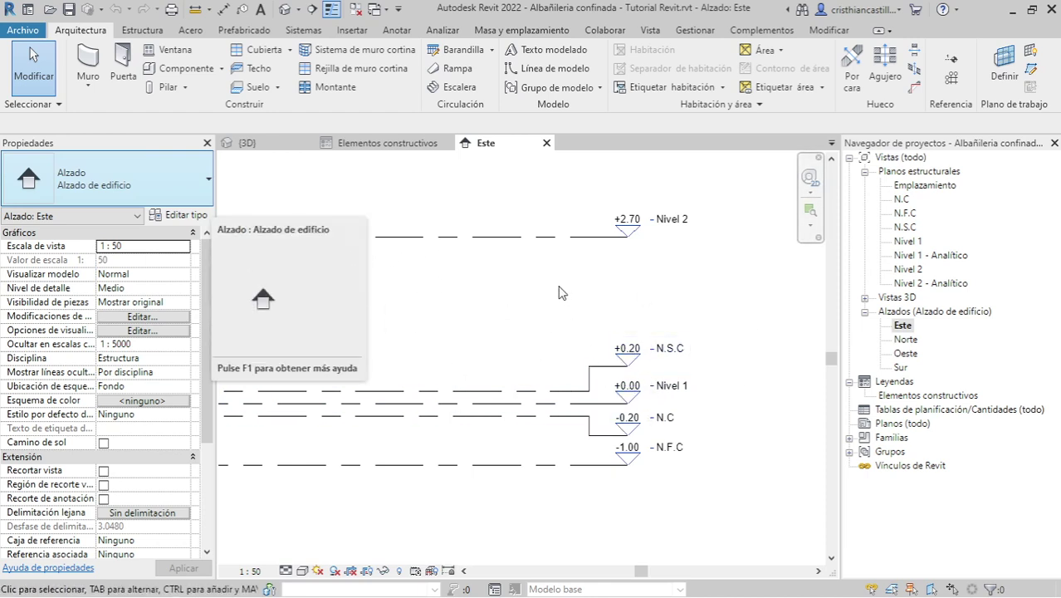
{"action": "middle_click_drag", "start_coordinate": [494, 284], "coordinate": [546, 290]}
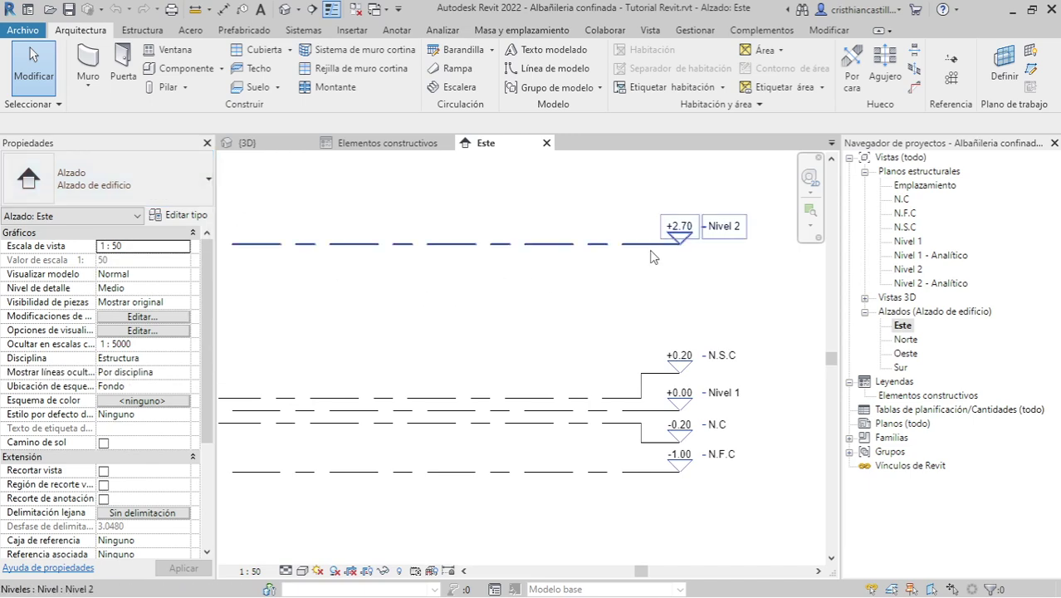
{"action": "key", "text": "d"}
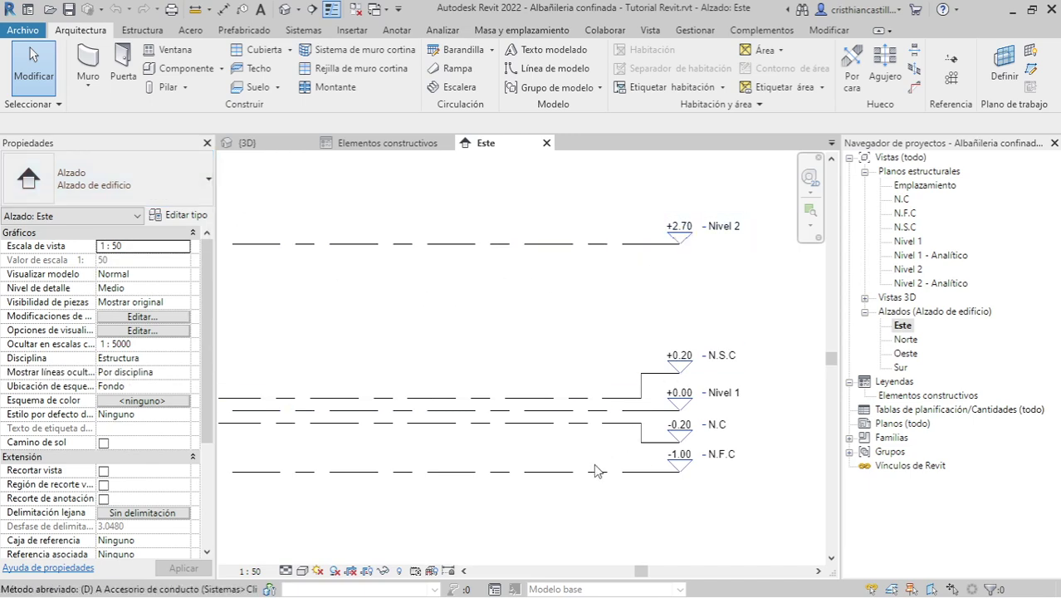
{"action": "key", "text": "i"}
{"action": "left_click", "coordinate": [560, 471]}
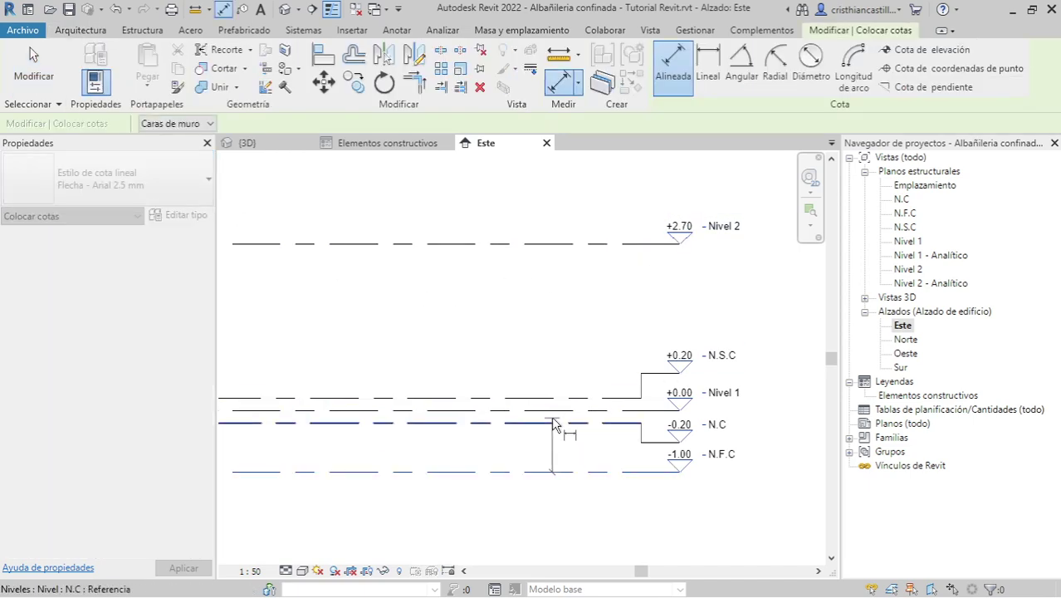
{"action": "left_click", "coordinate": [565, 424]}
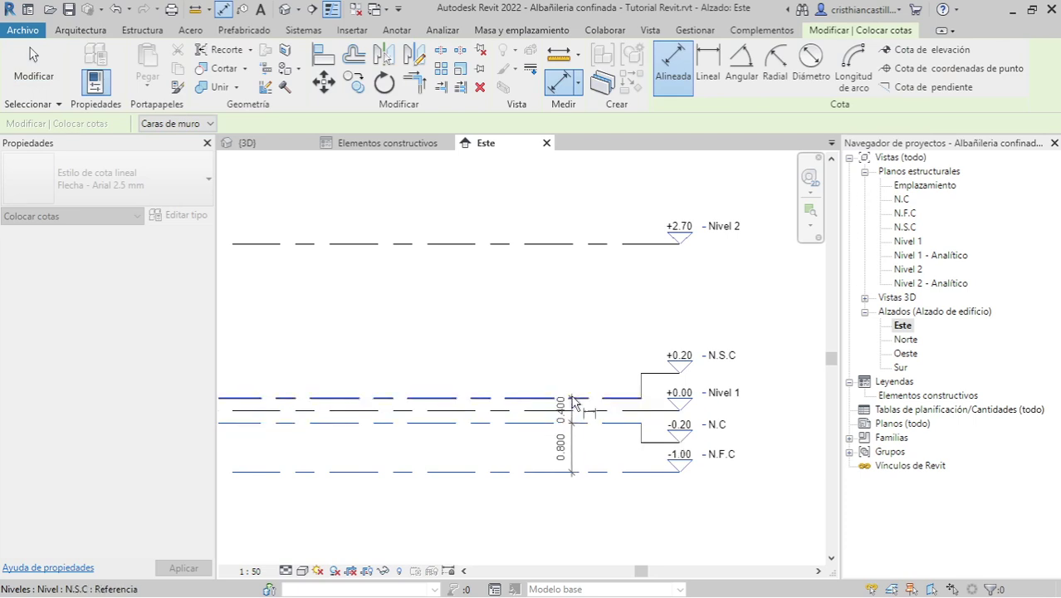
{"action": "left_click", "coordinate": [570, 399]}
{"action": "key", "text": "Escape"}
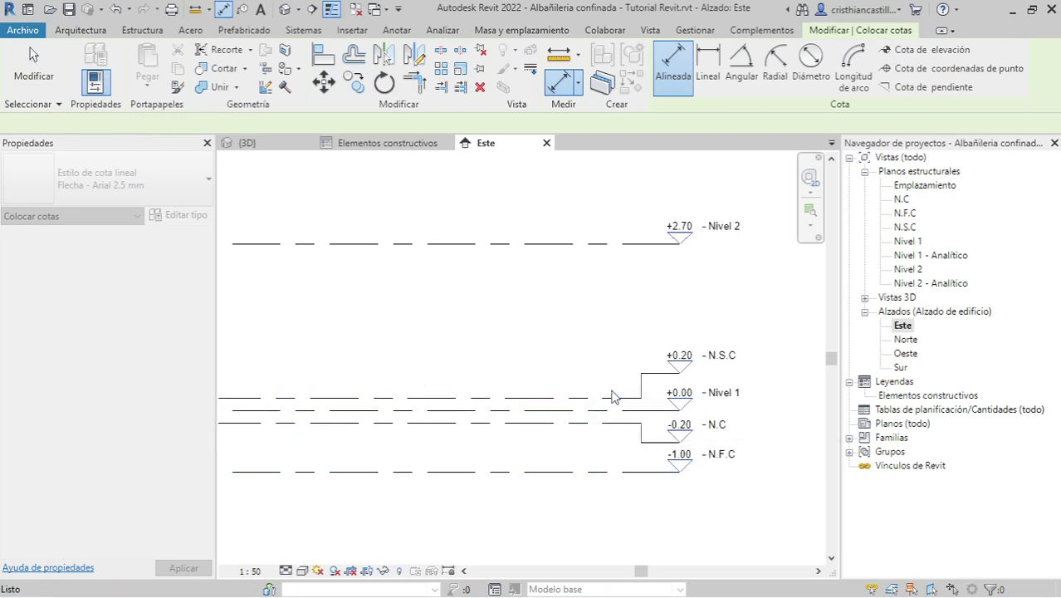
{"action": "left_click", "coordinate": [603, 410]}
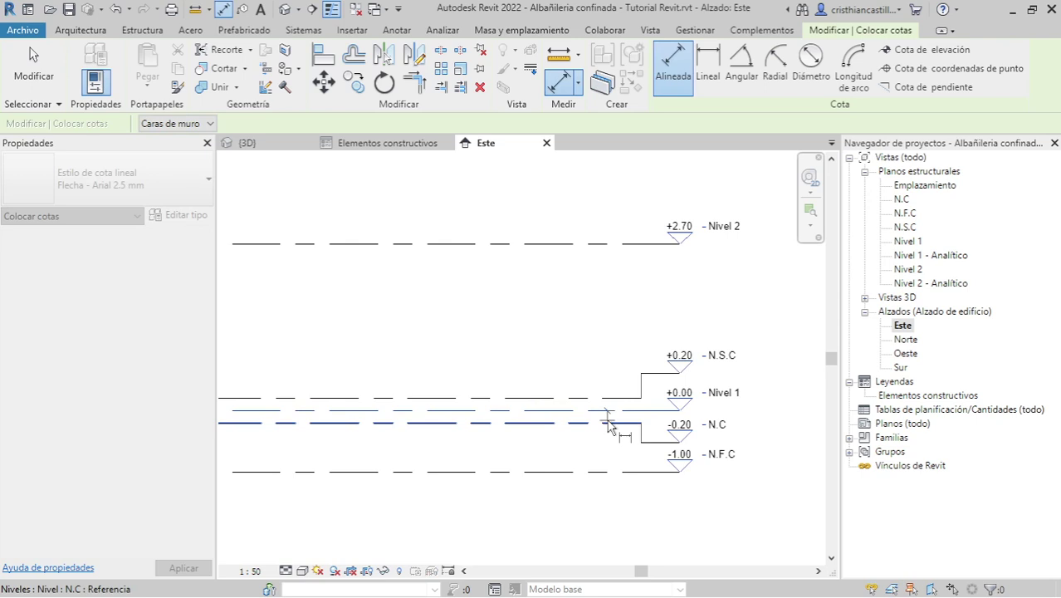
{"action": "left_click", "coordinate": [608, 422]}
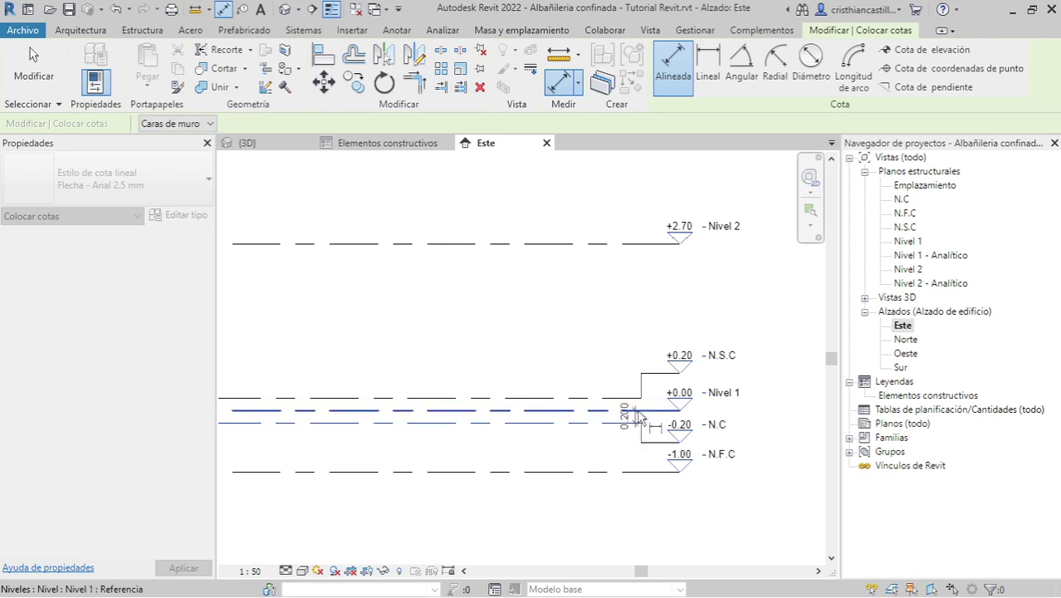
{"action": "key", "text": "Escape"}
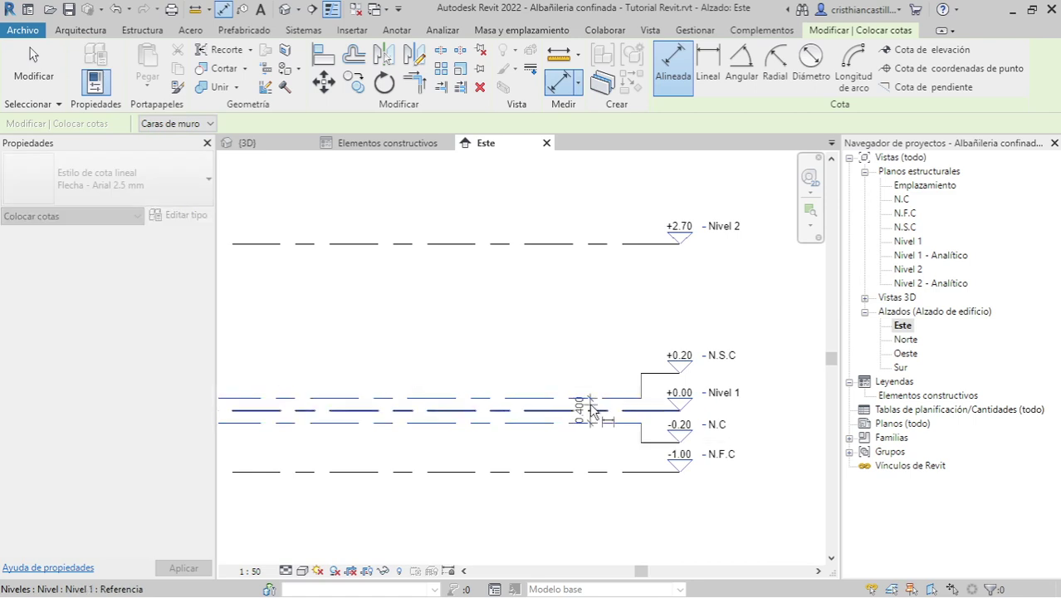
{"action": "left_click", "coordinate": [595, 409]}
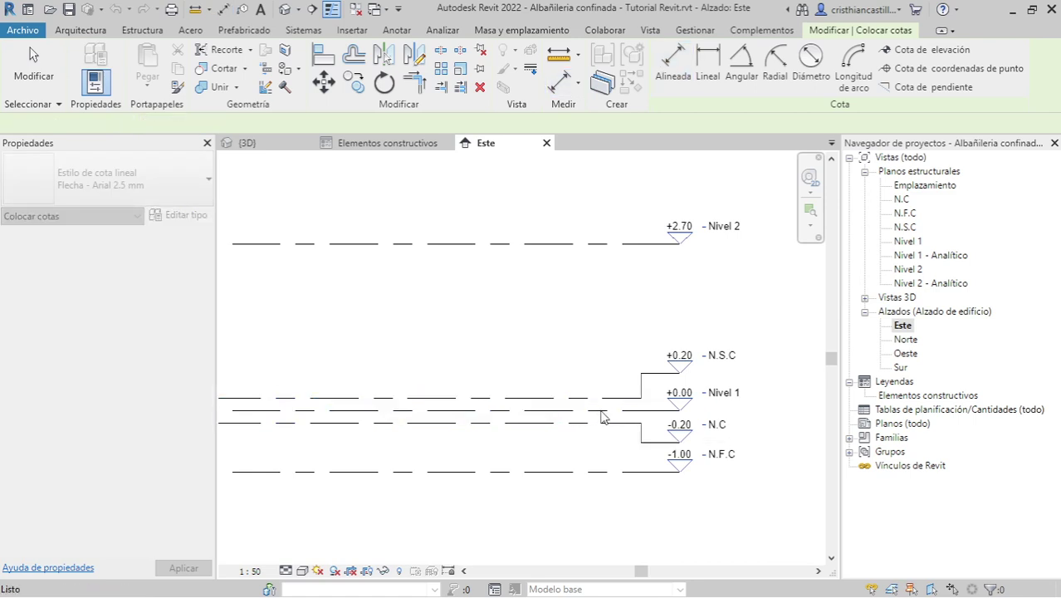
{"action": "left_click", "coordinate": [608, 470]}
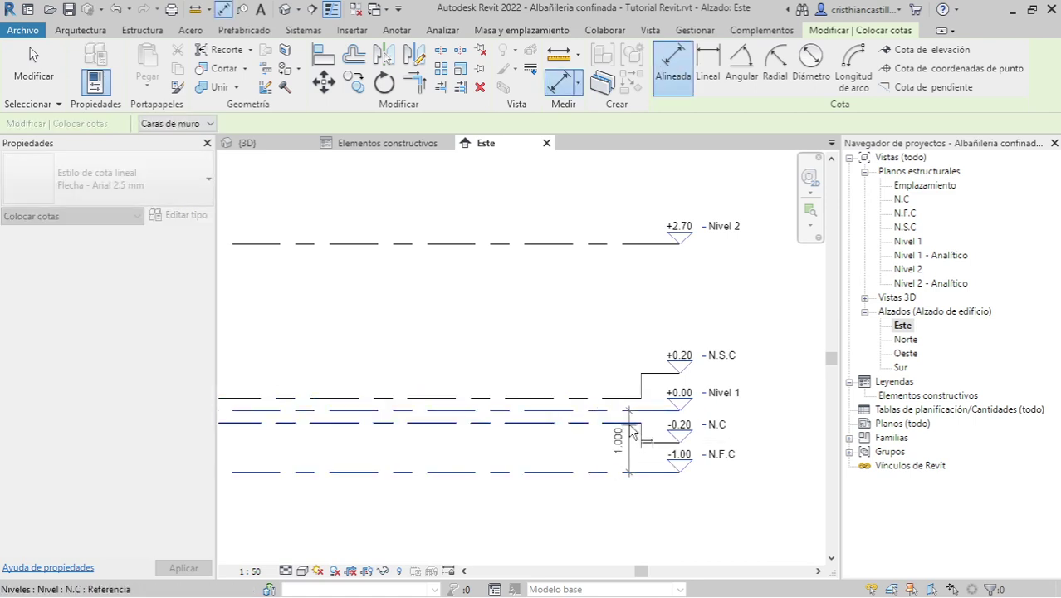
{"action": "key", "text": "Escape"}
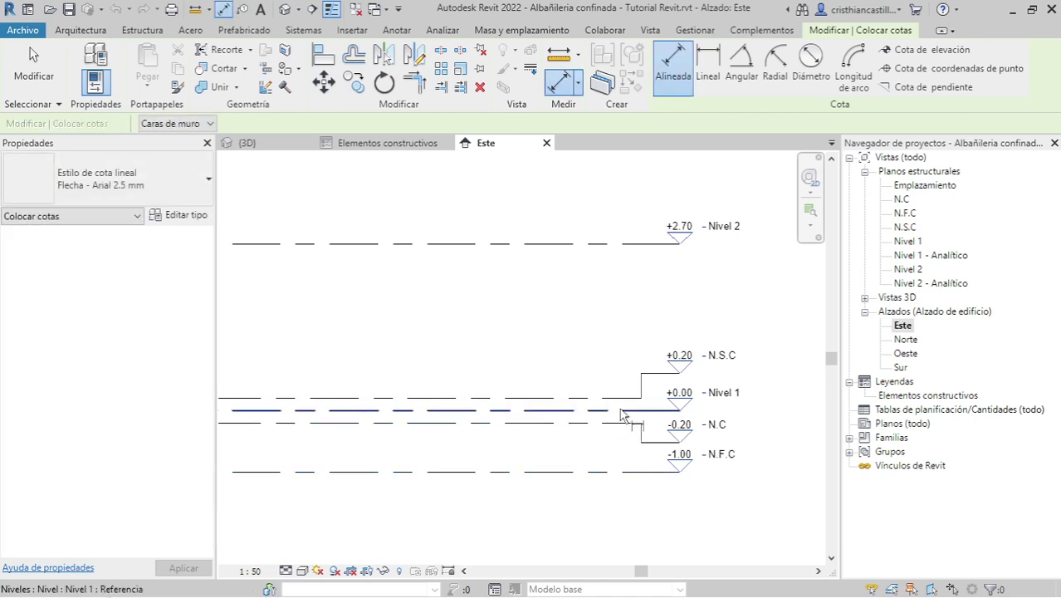
{"action": "left_click", "coordinate": [616, 410]}
{"action": "left_click", "coordinate": [587, 250]}
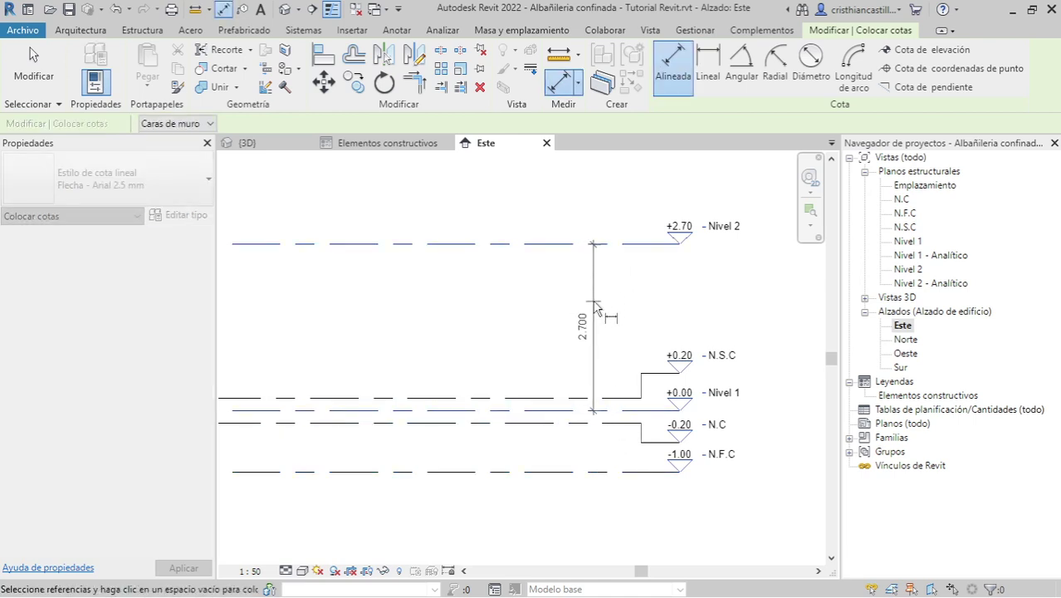
{"action": "key", "text": "Escape"}
{"action": "key", "text": "Escape"}
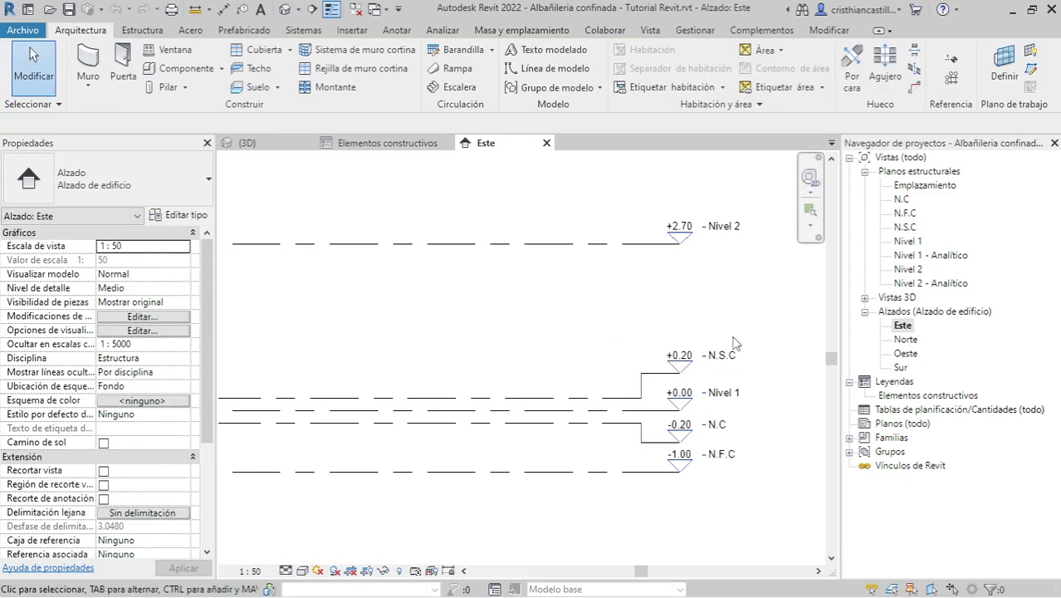
Step: Close the Elementos constructivos legend tab and open the Planos estructurales > Nivel 1 view
{"action": "scroll", "coordinate": [651, 386], "scroll_direction": "up", "scroll_amount": 1}
{"action": "middle_click_drag", "start_coordinate": [672, 251], "coordinate": [654, 319]}
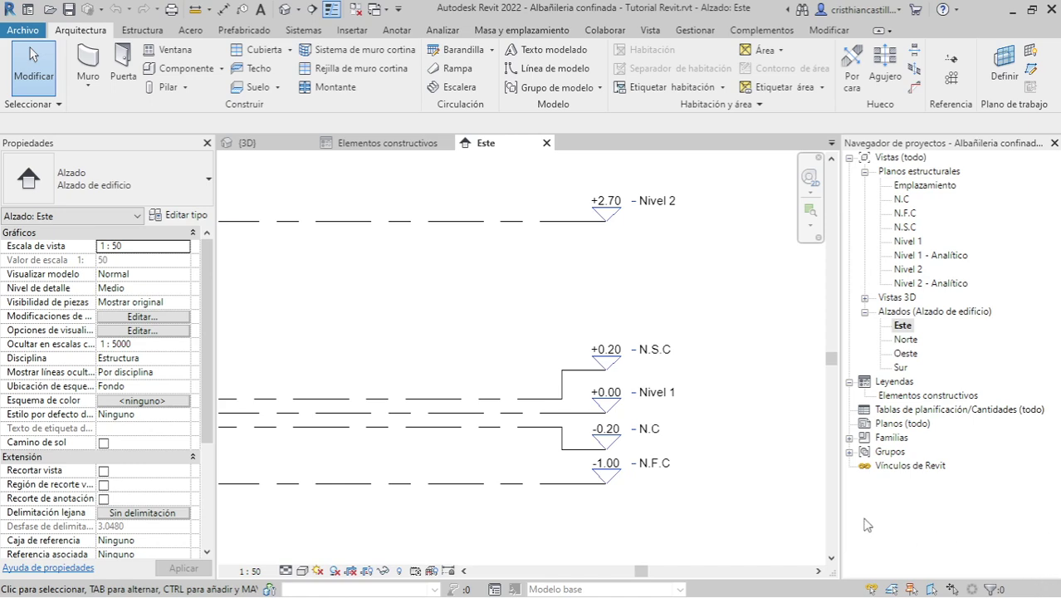
{"action": "left_click", "coordinate": [447, 143]}
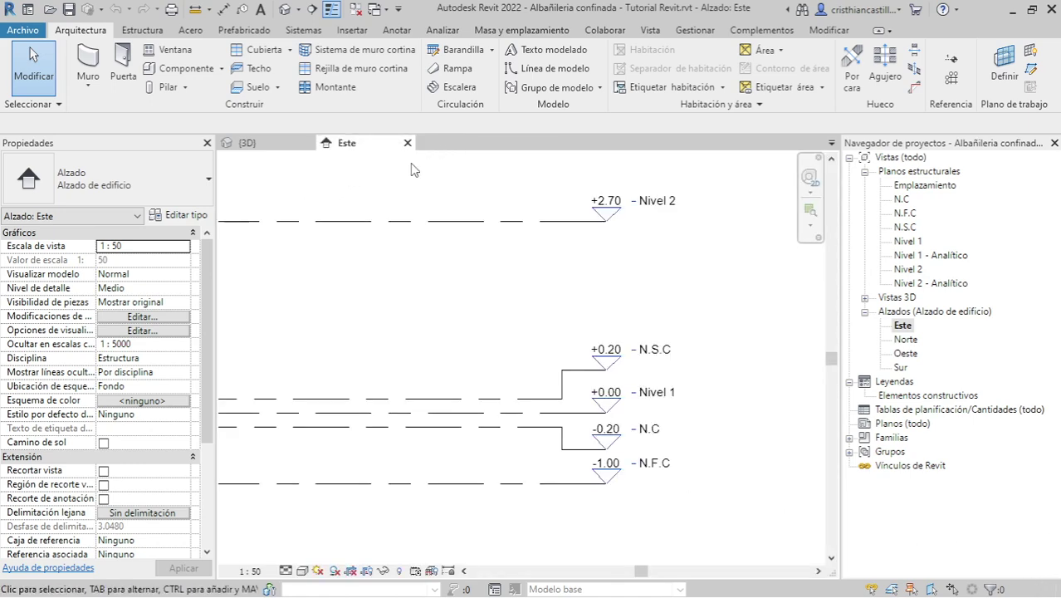
{"action": "double_click", "coordinate": [911, 242]}
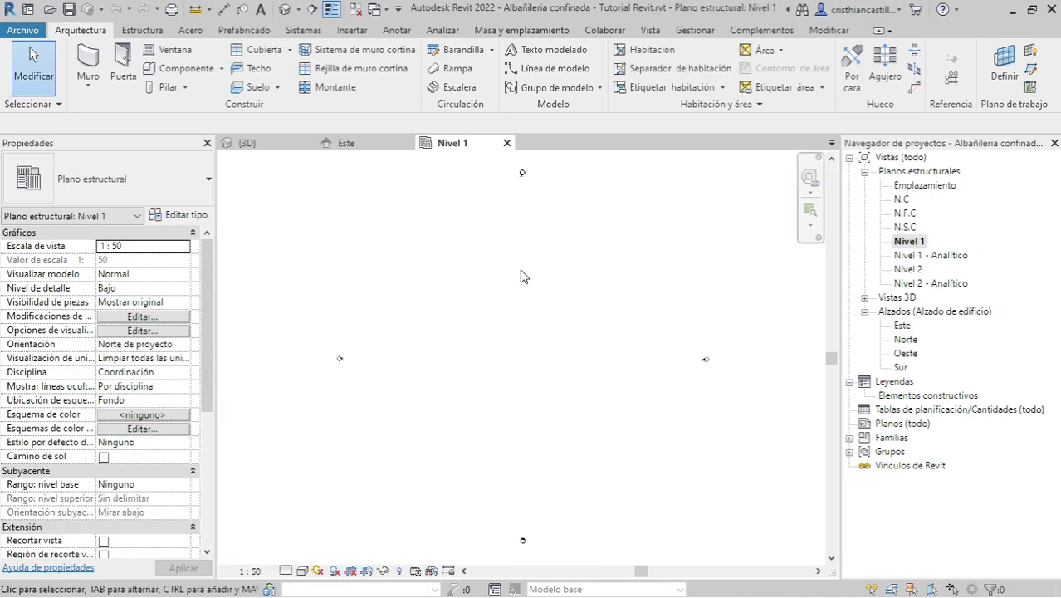
Step: Import ForRevit.dwg into the Nivel 1 structural plan and zoom in on the drawing
{"action": "left_click", "coordinate": [352, 31]}
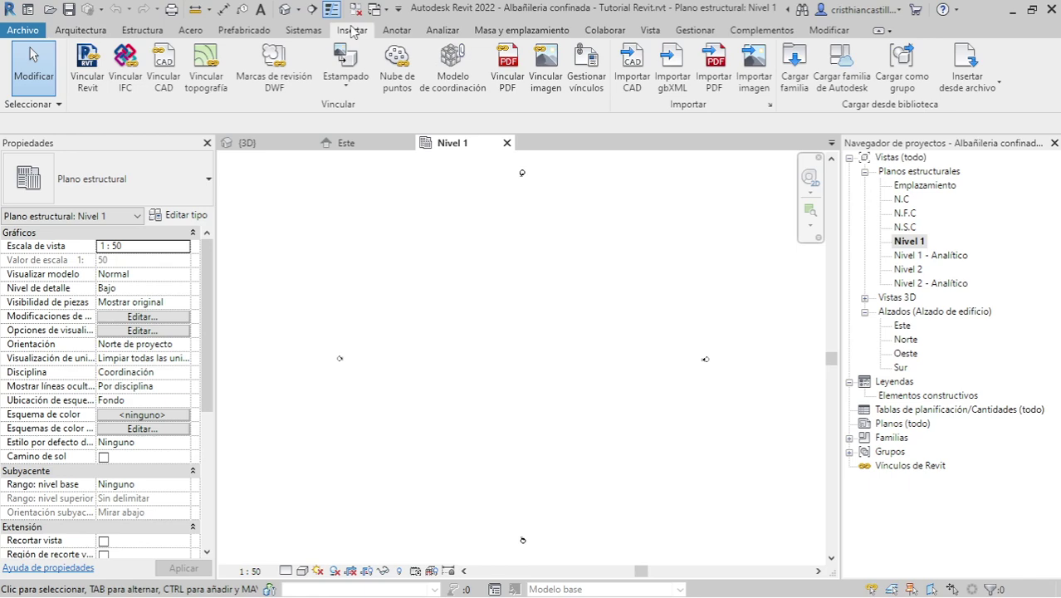
{"action": "left_click", "coordinate": [634, 83]}
{"action": "left_click", "coordinate": [444, 184]}
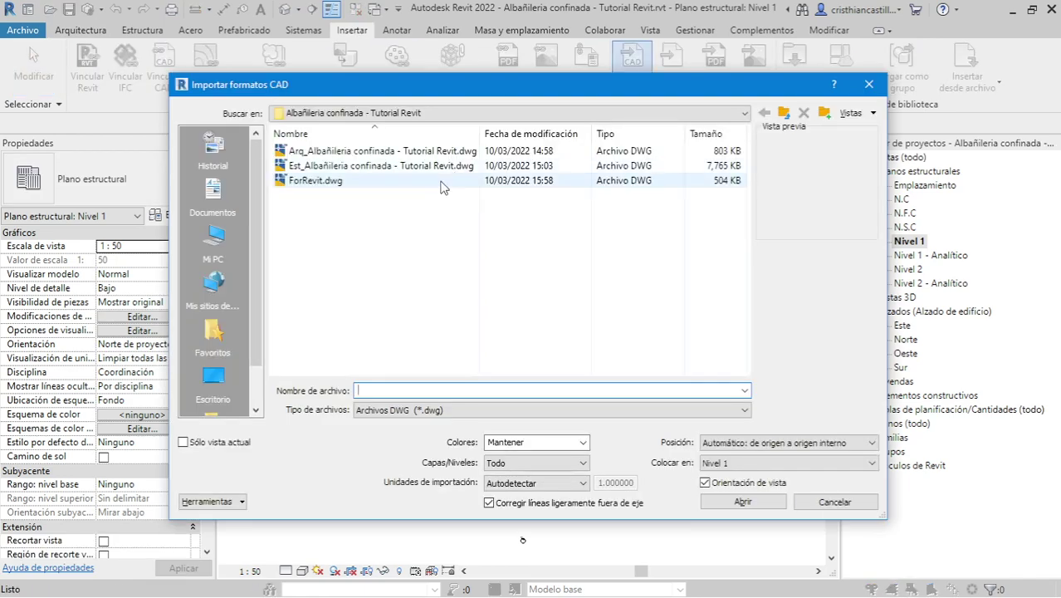
{"action": "left_click", "coordinate": [742, 502]}
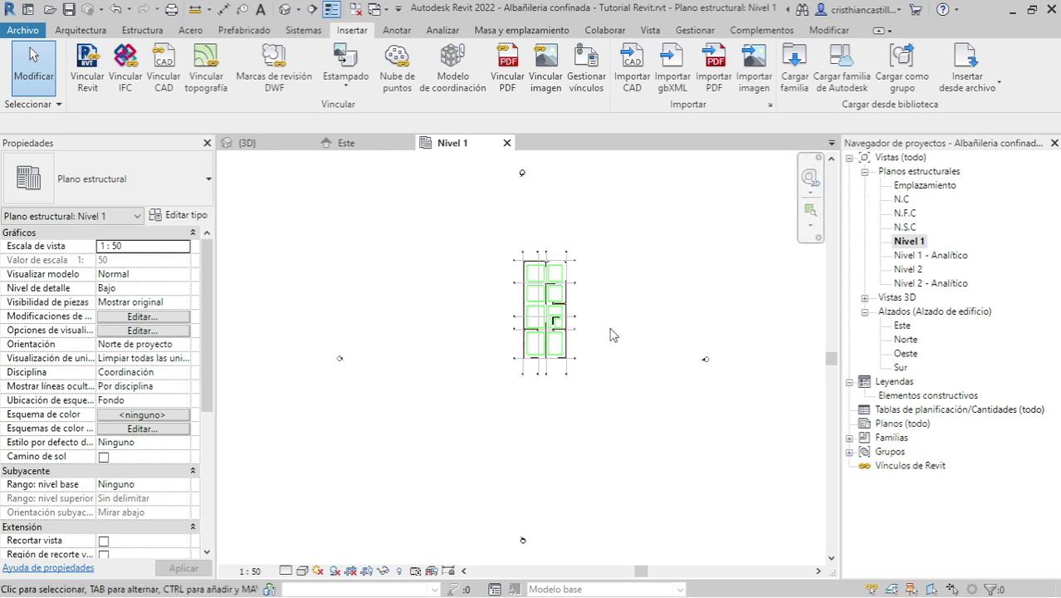
{"action": "scroll", "coordinate": [600, 326], "scroll_direction": "up", "scroll_amount": 1}
{"action": "scroll", "coordinate": [556, 297], "scroll_direction": "up", "scroll_amount": 3}
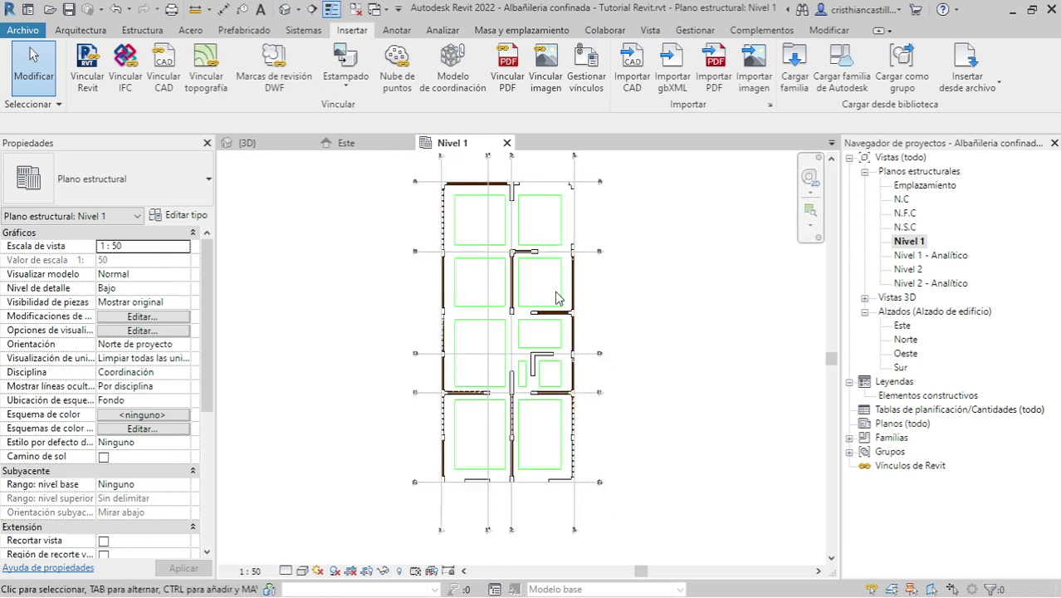
{"action": "middle_click_drag", "start_coordinate": [676, 266], "coordinate": [714, 305]}
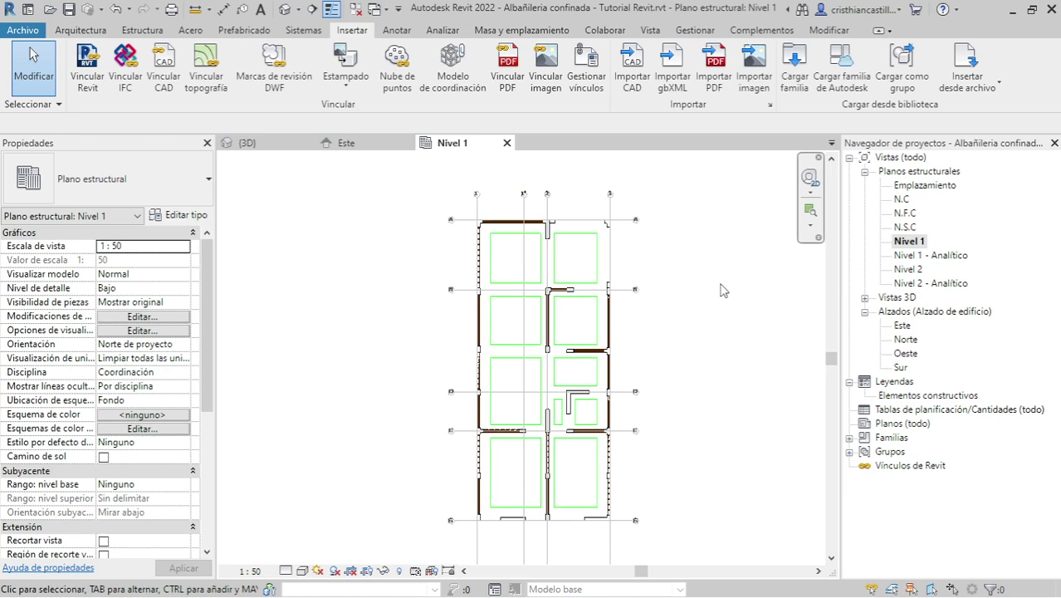
Step: Create grids 1, 1' and 2 by picking the drawing's vertical axis lines
{"action": "scroll", "coordinate": [488, 166], "scroll_direction": "up", "scroll_amount": 5}
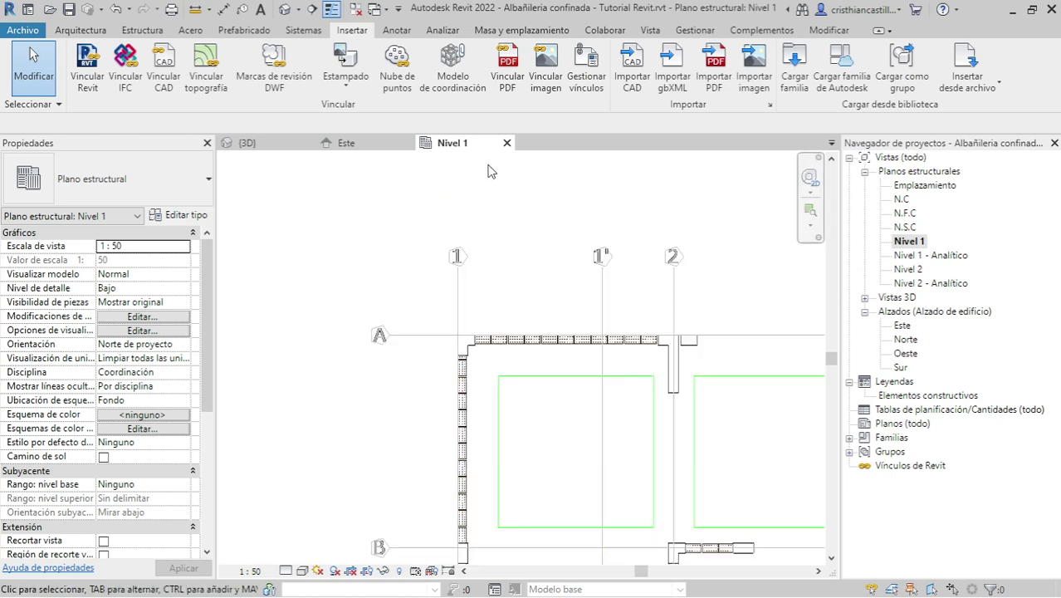
{"action": "key", "text": "g"}
{"action": "key", "text": "r"}
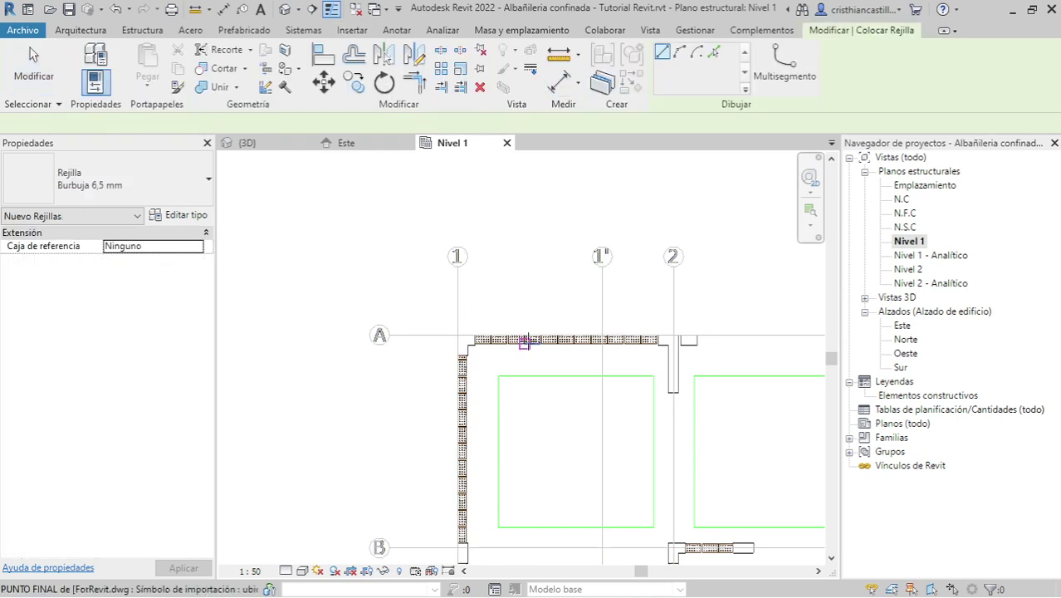
{"action": "left_click", "coordinate": [714, 52]}
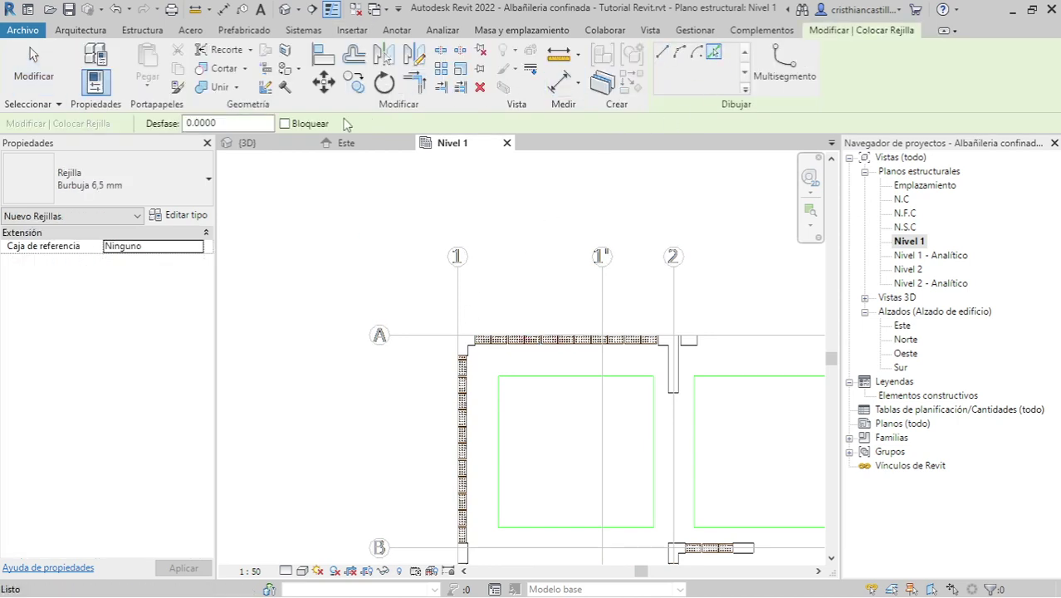
{"action": "left_click", "coordinate": [459, 296]}
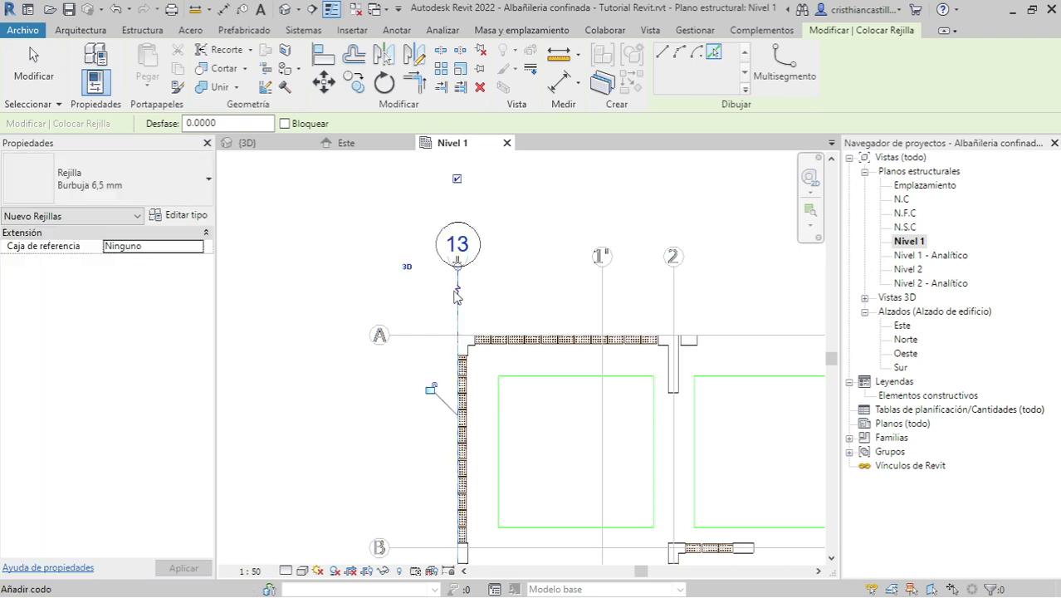
{"action": "left_click", "coordinate": [457, 244]}
{"action": "type", "text": "1"}
{"action": "key", "text": "Return"}
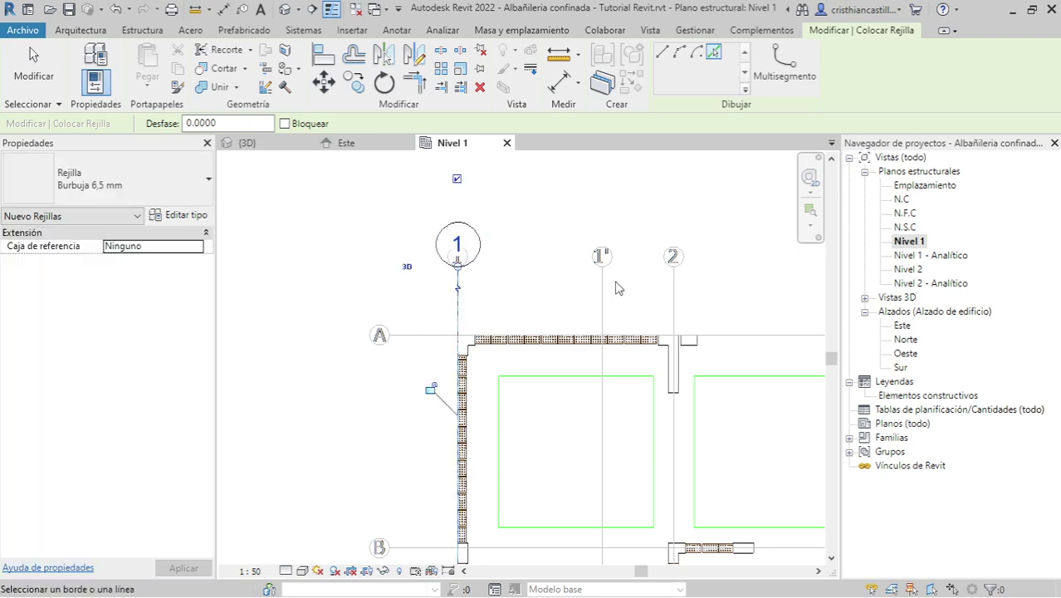
{"action": "left_click", "coordinate": [602, 289]}
{"action": "left_click", "coordinate": [603, 249]}
{"action": "type", "text": "1'"}
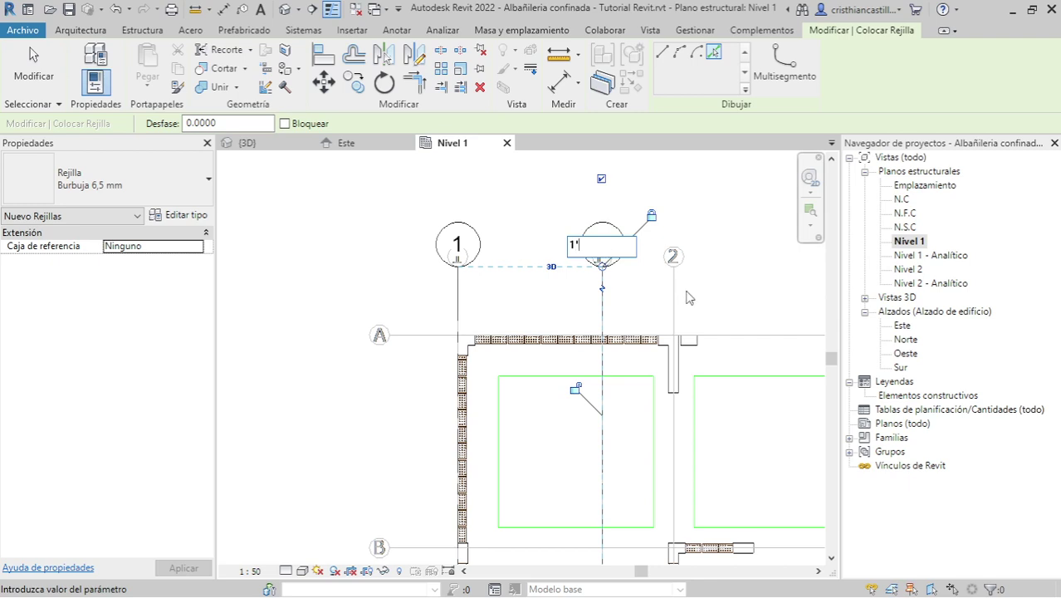
{"action": "key", "text": "Return"}
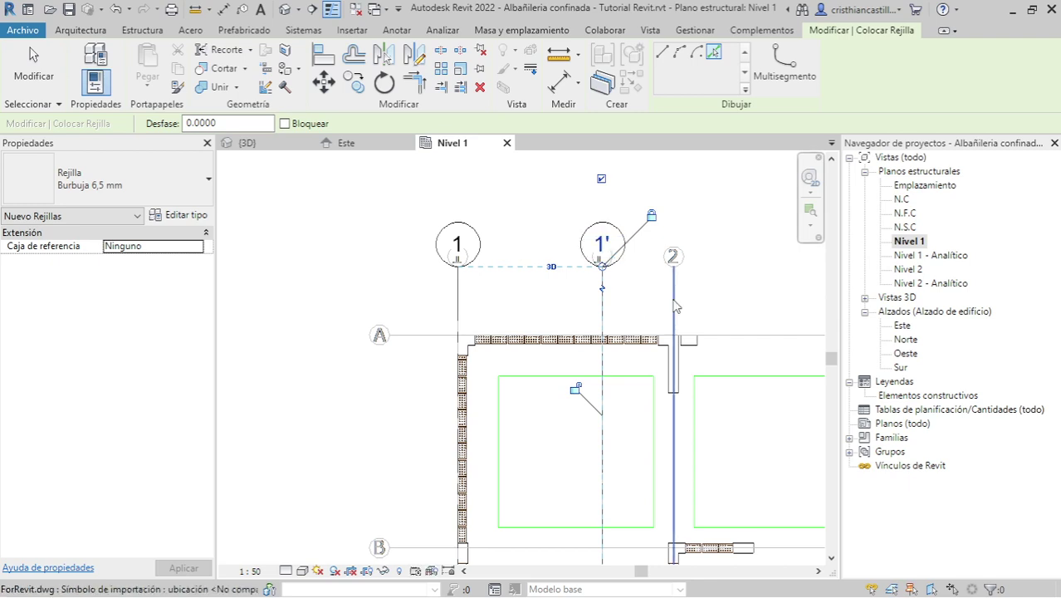
{"action": "left_click", "coordinate": [673, 299]}
{"action": "left_click", "coordinate": [673, 246]}
{"action": "type", "text": "2"}
{"action": "key", "text": "Return"}
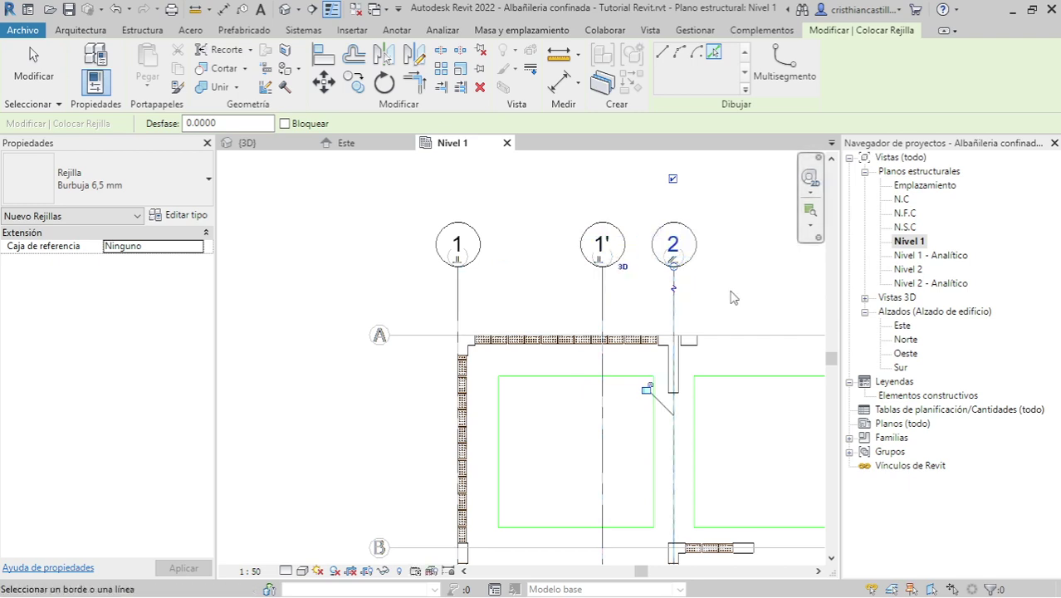
Step: Add grid 3 on the last CAD axis, undoing the name conflict so it reads 3
{"action": "middle_click_drag", "start_coordinate": [732, 299], "coordinate": [439, 315]}
{"action": "left_click", "coordinate": [558, 323]}
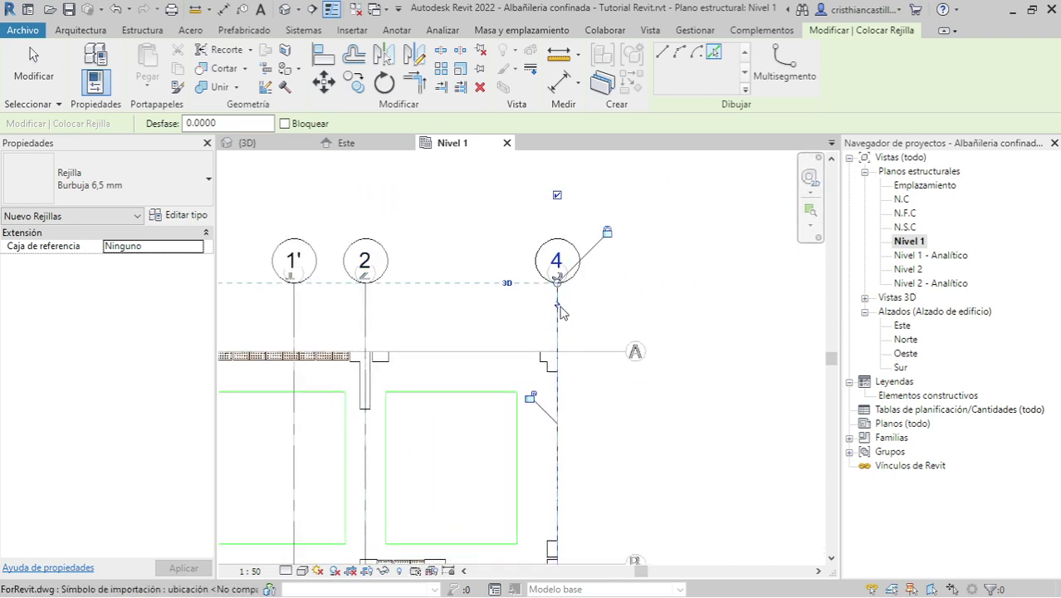
{"action": "left_click", "coordinate": [563, 260]}
{"action": "key", "text": "Return"}
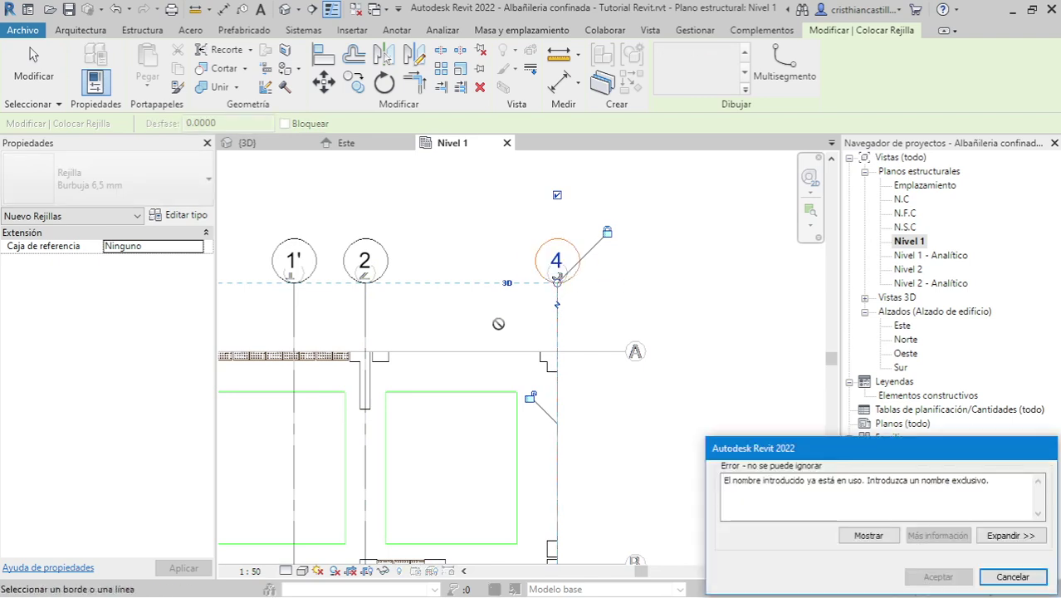
{"action": "key", "text": "Escape"}
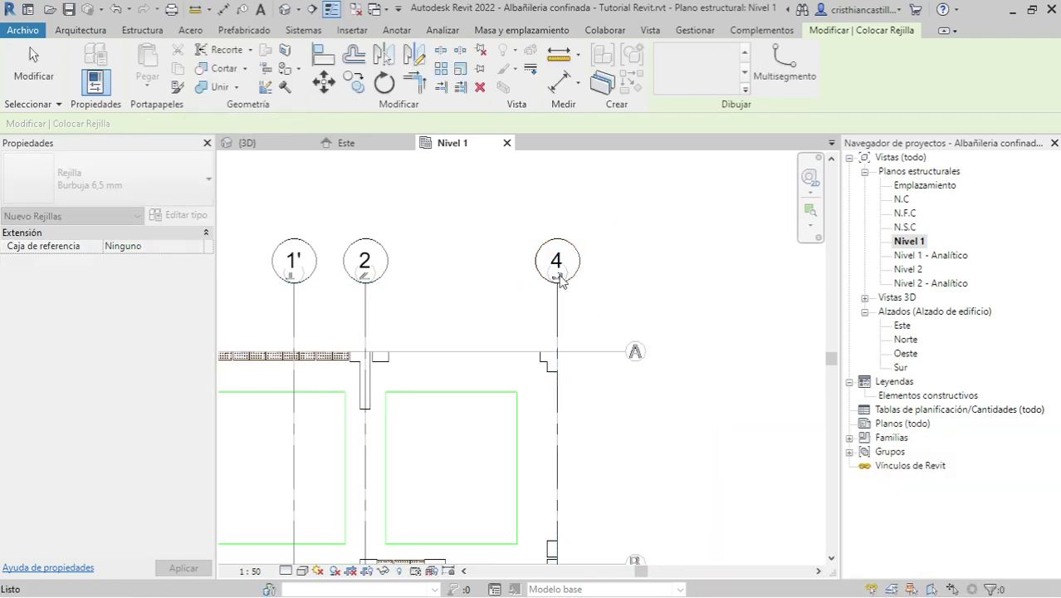
{"action": "key", "text": "Escape"}
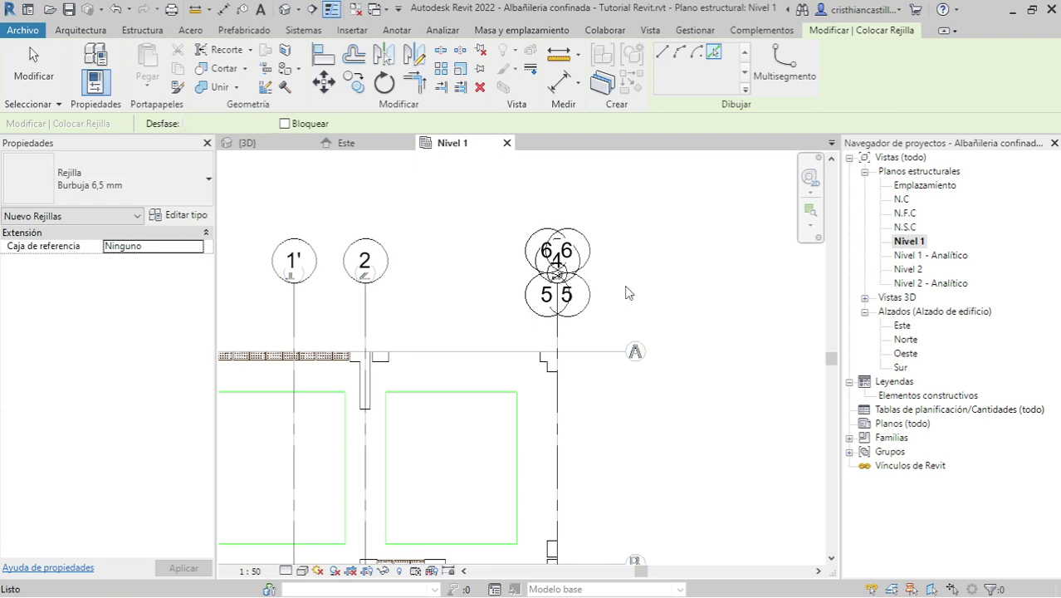
{"action": "key", "text": "Escape"}
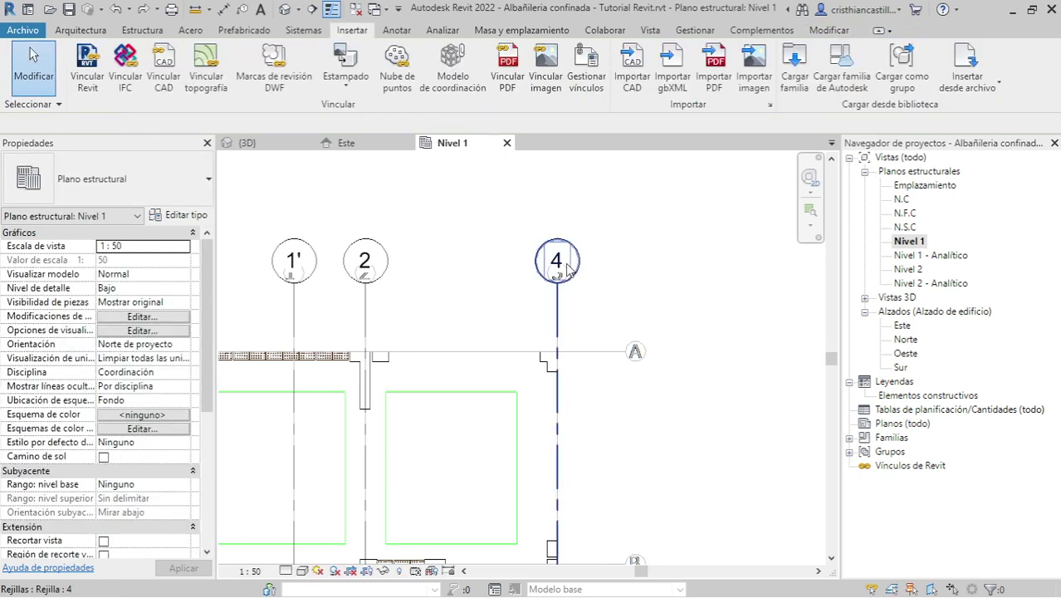
{"action": "double_click", "coordinate": [564, 264]}
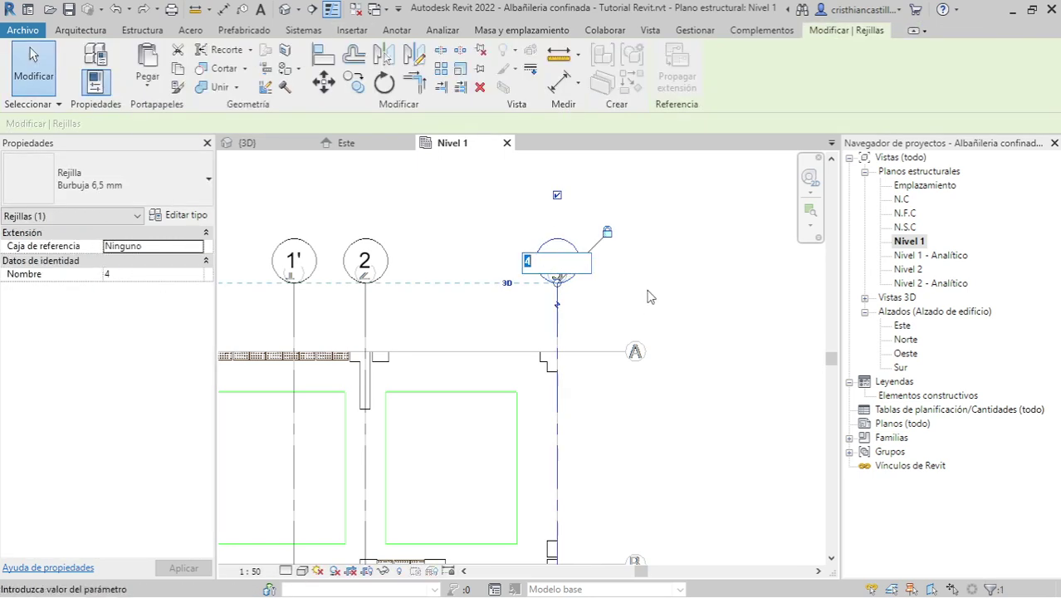
{"action": "key", "text": "Return"}
{"action": "key", "text": "Escape"}
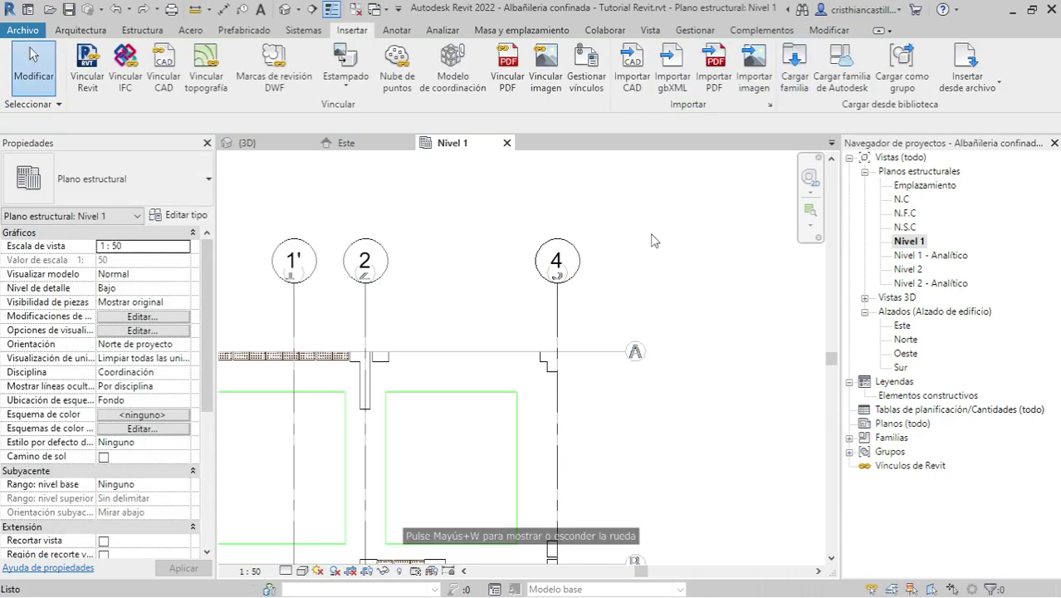
{"action": "left_click", "coordinate": [565, 321]}
{"action": "key", "text": "ctrl+z"}
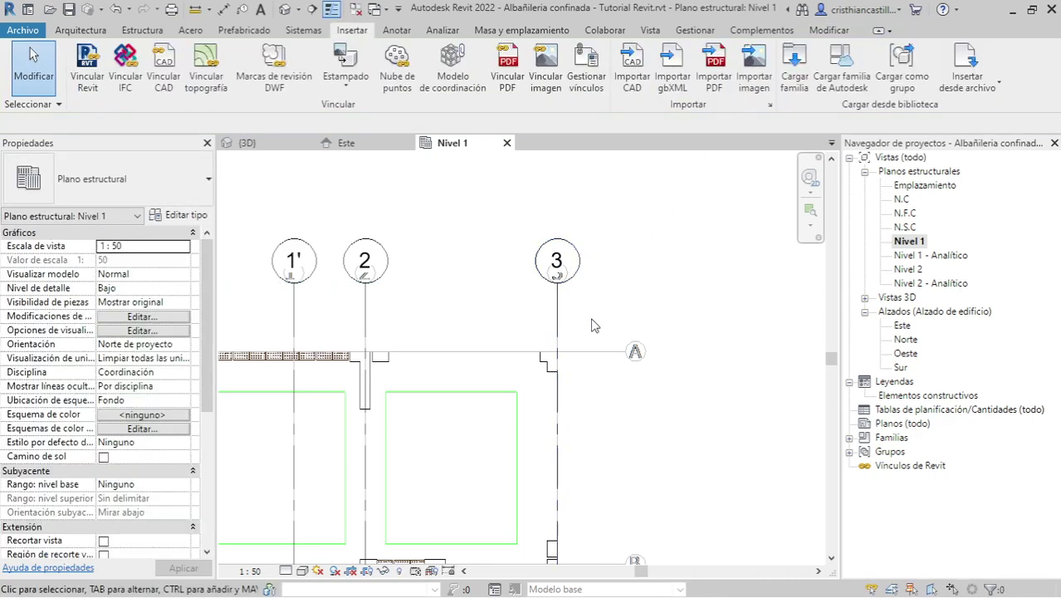
{"action": "mouse_move", "coordinate": [501, 365]}
{"action": "middle_mouse_down"}
{"action": "mouse_move", "coordinate": [682, 391]}
{"action": "mouse_move", "coordinate": [609, 378]}
{"action": "middle_mouse_up"}
Step: Create horizontal grids A and B on the drawing's lines
{"action": "key", "text": "g"}
{"action": "key", "text": "r"}
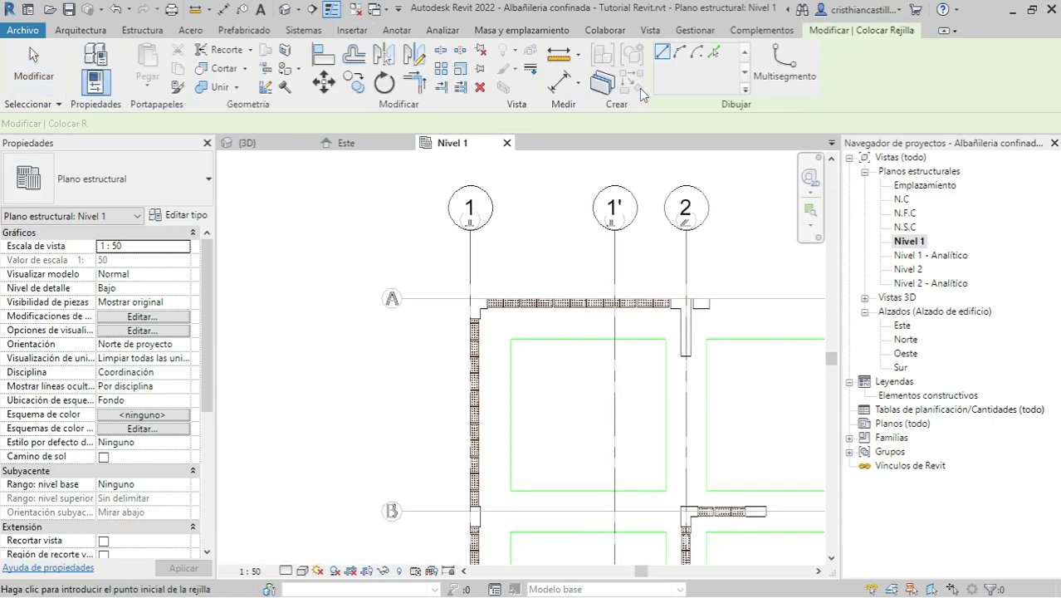
{"action": "left_click", "coordinate": [440, 303]}
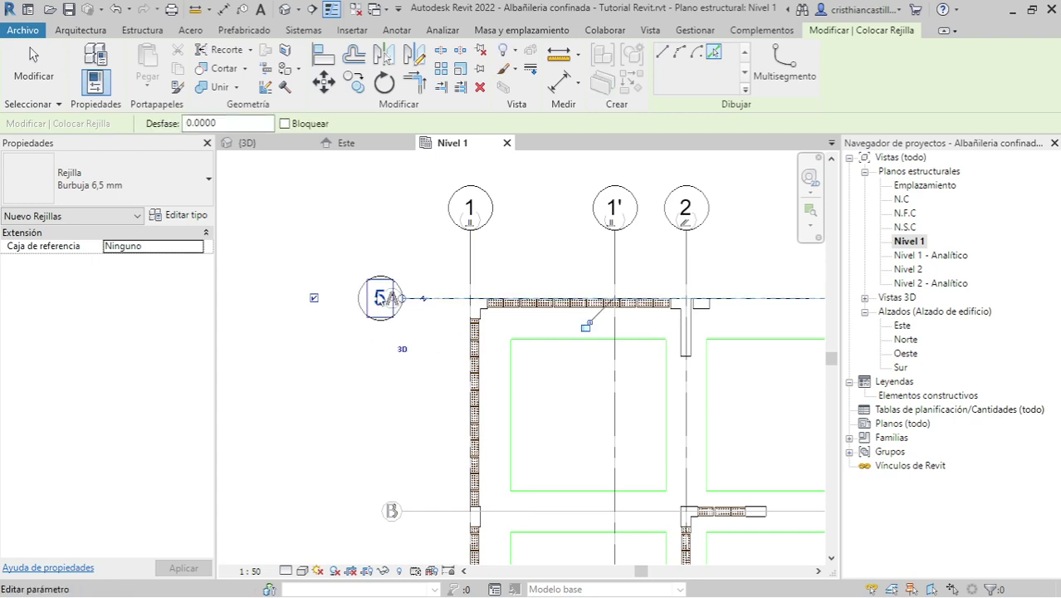
{"action": "left_click", "coordinate": [382, 299]}
{"action": "type", "text": "A"}
{"action": "key", "text": "Return"}
{"action": "middle_click_drag", "start_coordinate": [405, 402], "coordinate": [363, 283]}
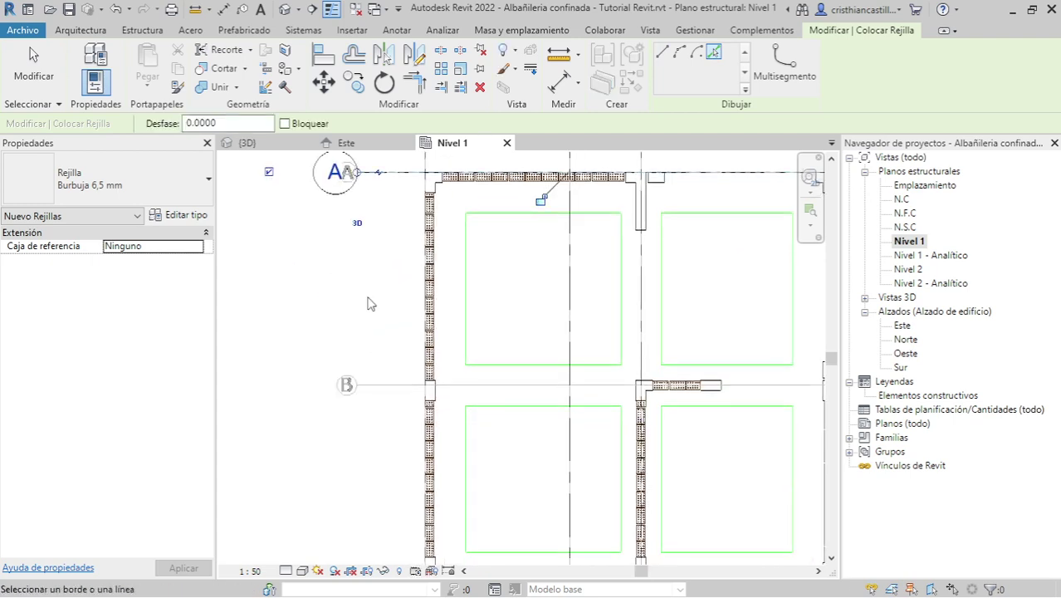
{"action": "left_click", "coordinate": [403, 390]}
{"action": "middle_click_drag", "start_coordinate": [371, 490], "coordinate": [345, 277]}
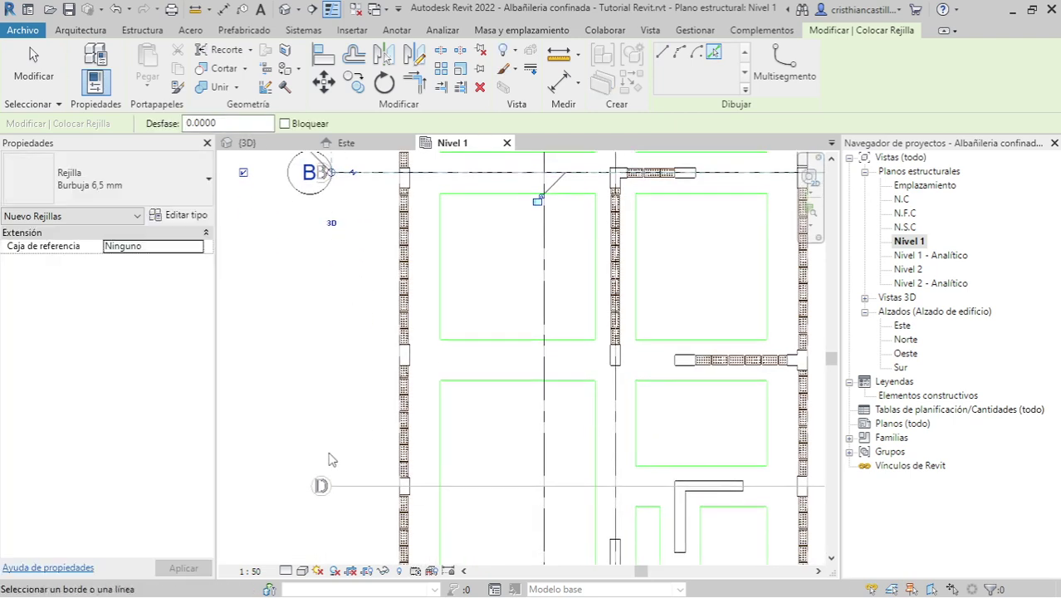
{"action": "middle_click_drag", "start_coordinate": [386, 415], "coordinate": [397, 458]}
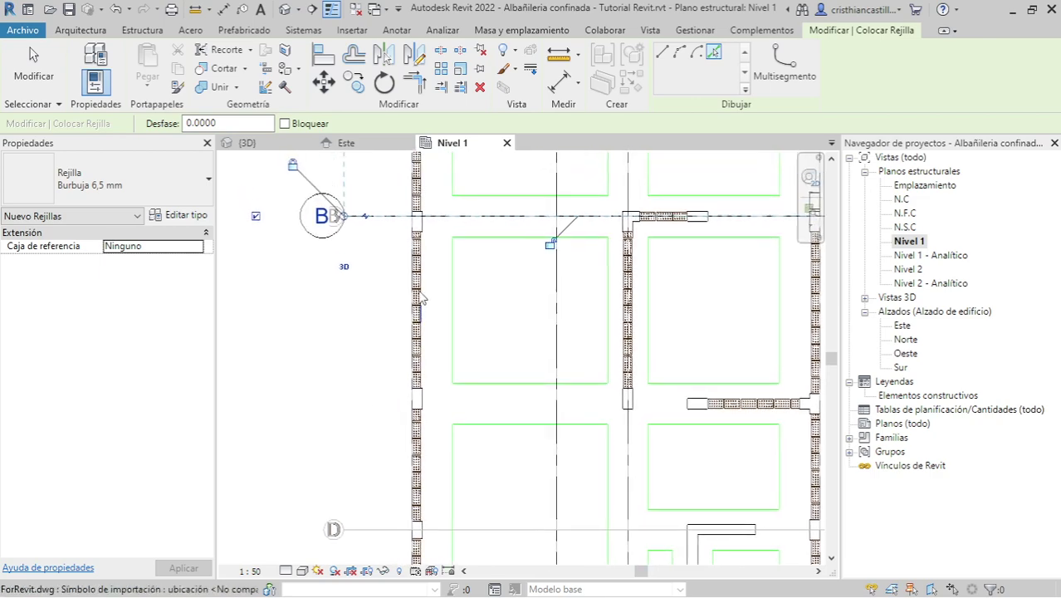
{"action": "key", "text": "Escape"}
{"action": "key", "text": "Escape"}
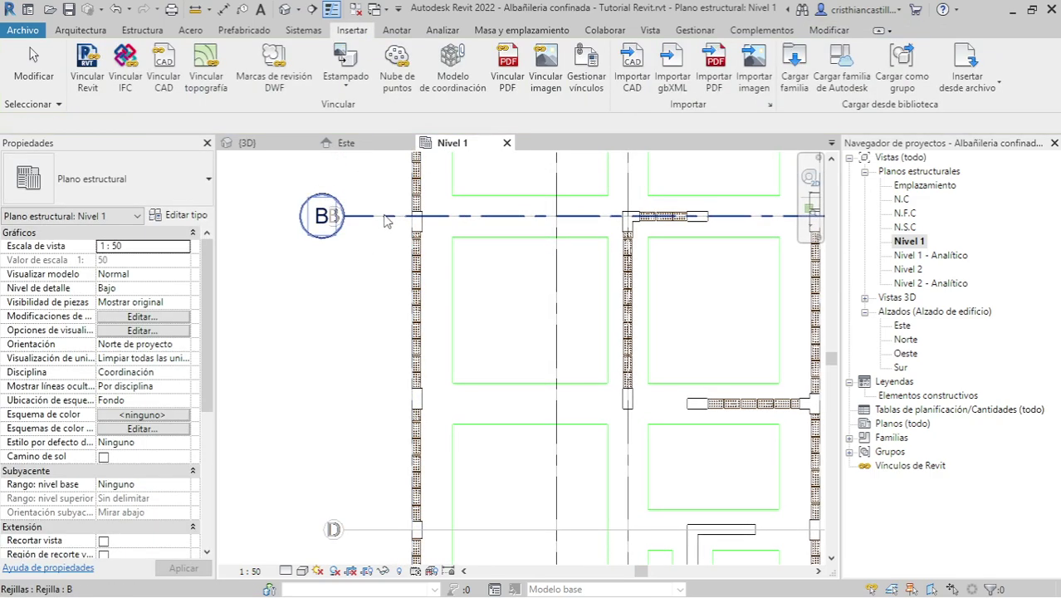
Step: Copy grid B downward to create grid C
{"action": "left_click", "coordinate": [365, 216]}
{"action": "left_click", "coordinate": [357, 86]}
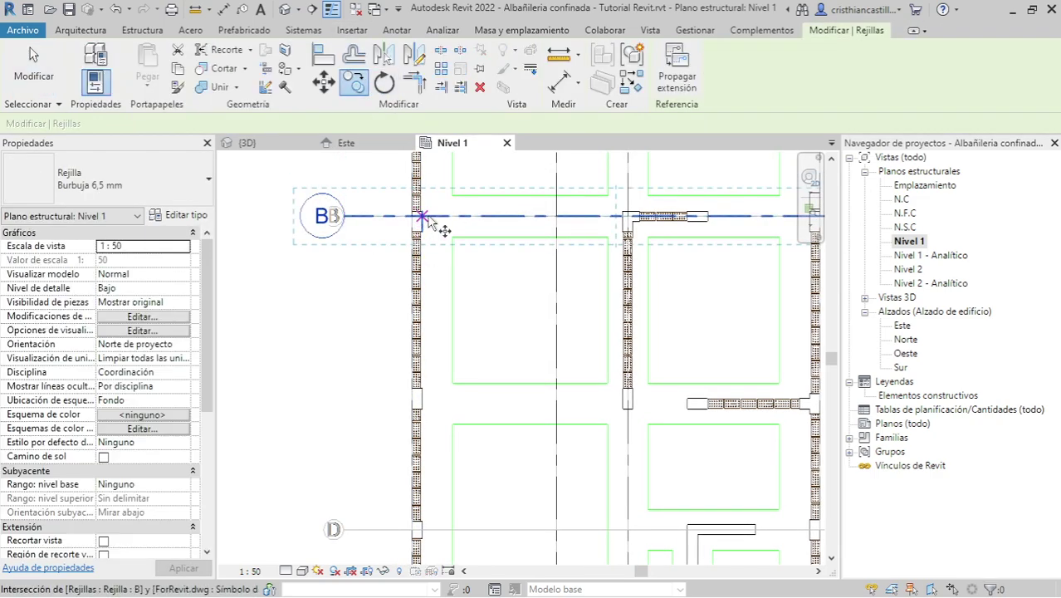
{"action": "left_click", "coordinate": [420, 216]}
{"action": "left_click", "coordinate": [411, 397]}
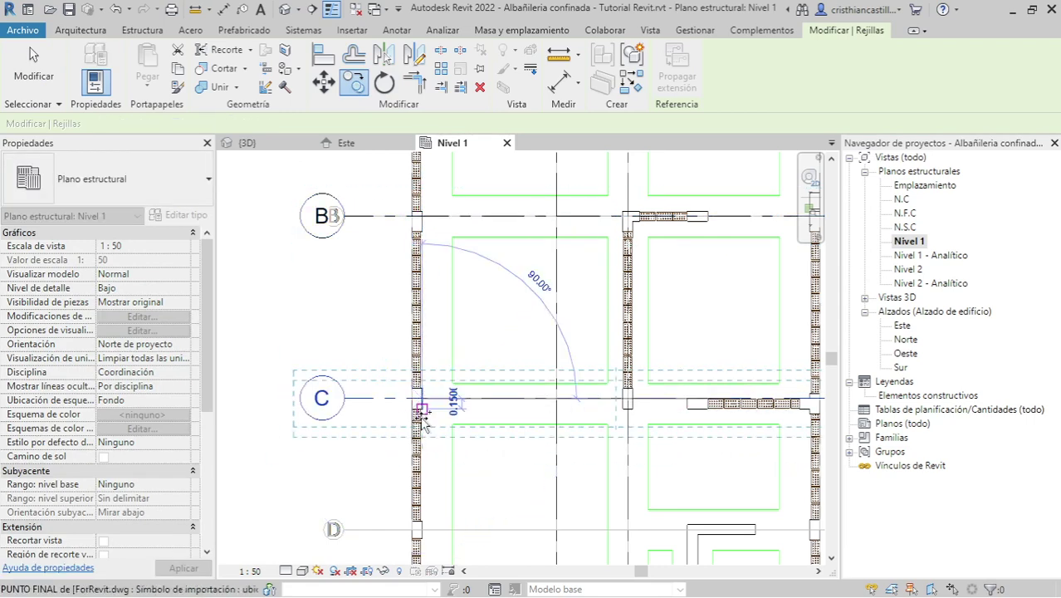
{"action": "middle_click_drag", "start_coordinate": [366, 451], "coordinate": [360, 371]}
{"action": "key", "text": "Escape"}
{"action": "key", "text": "Escape"}
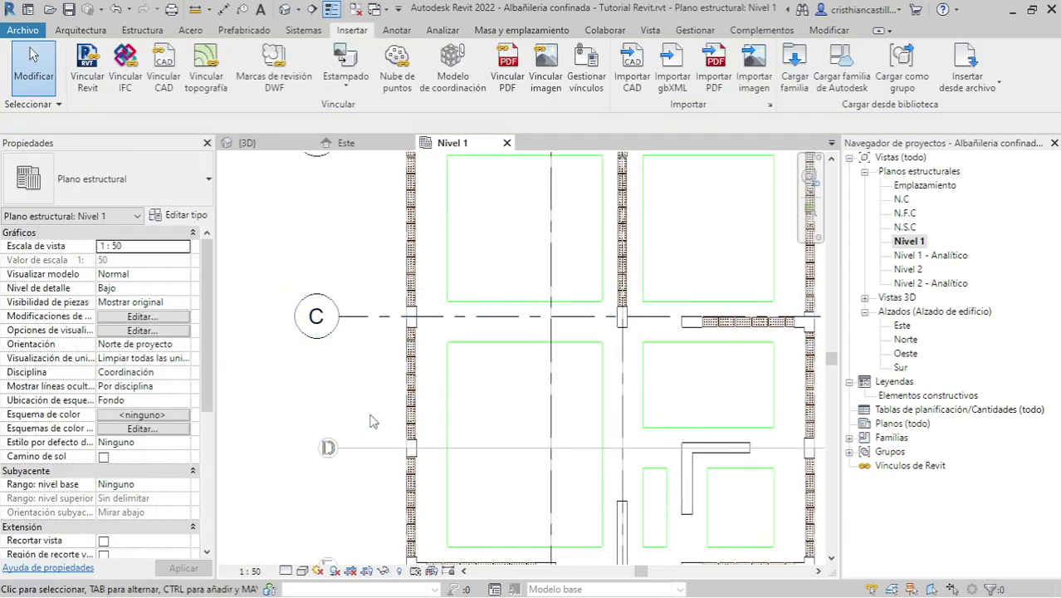
Step: Create grids D and E by picking the imported lines
{"action": "key", "text": "g"}
{"action": "key", "text": "r"}
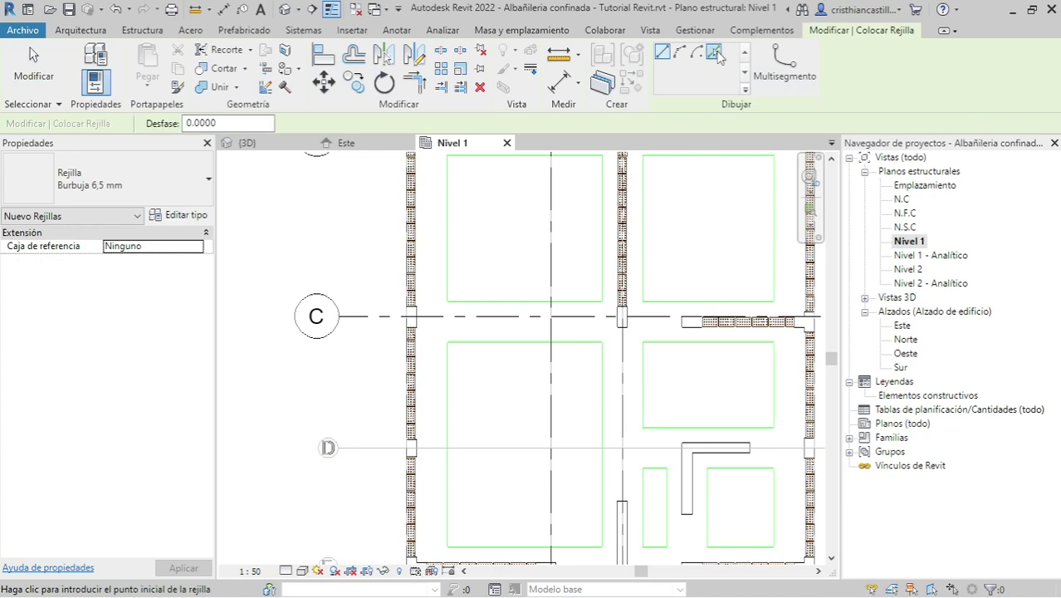
{"action": "left_click", "coordinate": [714, 52]}
{"action": "left_click", "coordinate": [365, 449]}
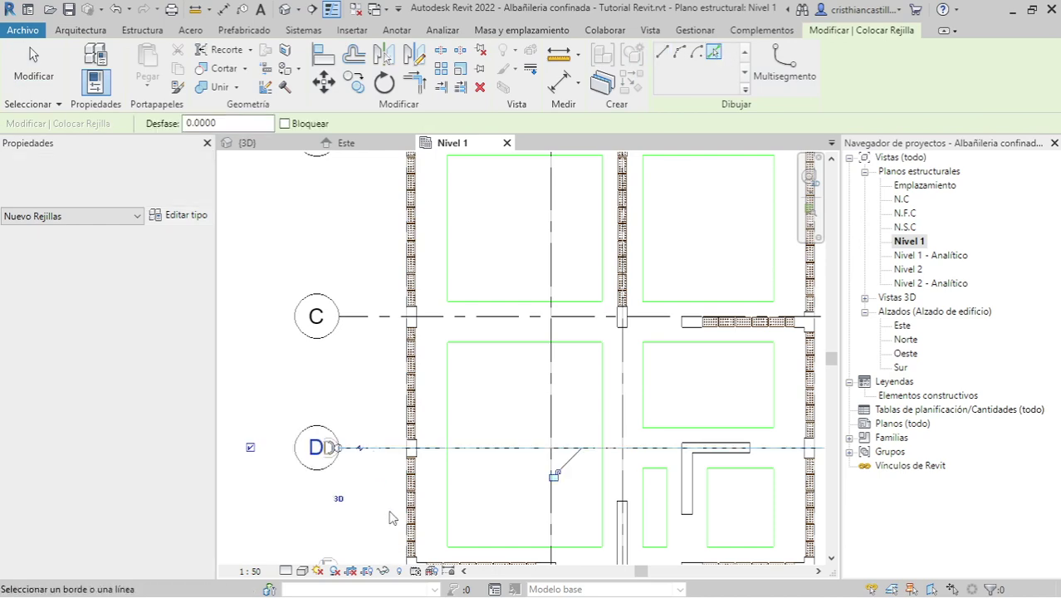
{"action": "middle_click_drag", "start_coordinate": [370, 464], "coordinate": [382, 329]}
{"action": "left_click", "coordinate": [339, 358]}
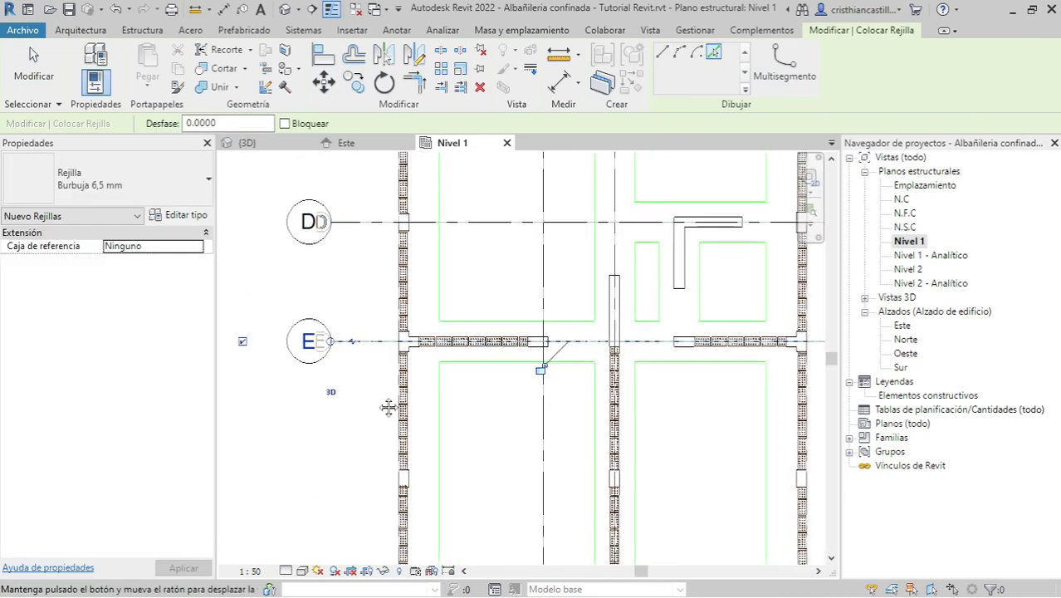
{"action": "middle_click_drag", "start_coordinate": [386, 405], "coordinate": [372, 272]}
{"action": "middle_click_drag", "start_coordinate": [372, 362], "coordinate": [385, 438]}
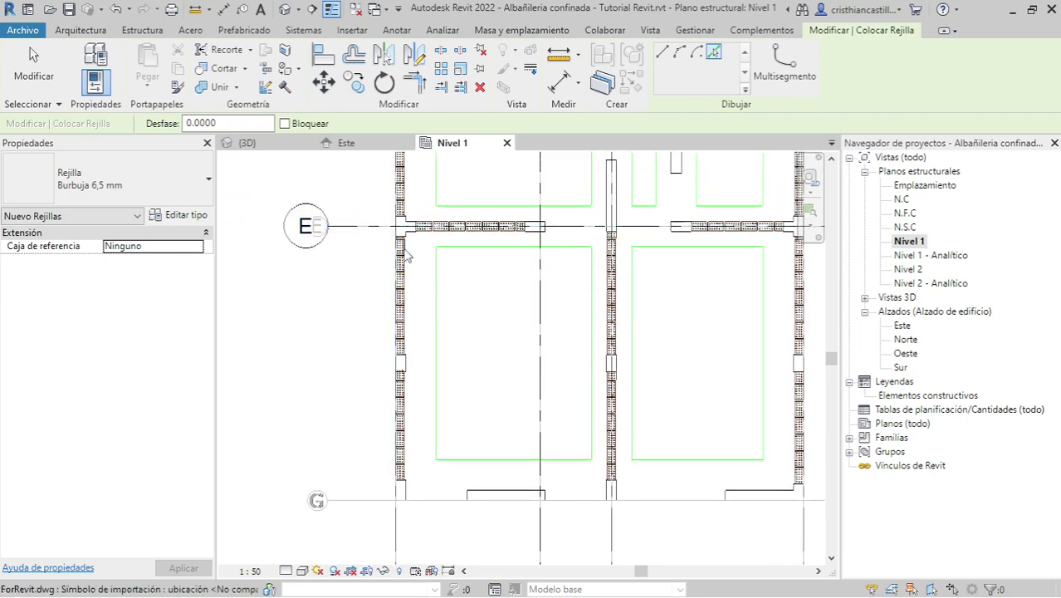
{"action": "key", "text": "Escape"}
Step: Copy grid E 2.0 m below to form grid F
{"action": "left_click", "coordinate": [354, 80]}
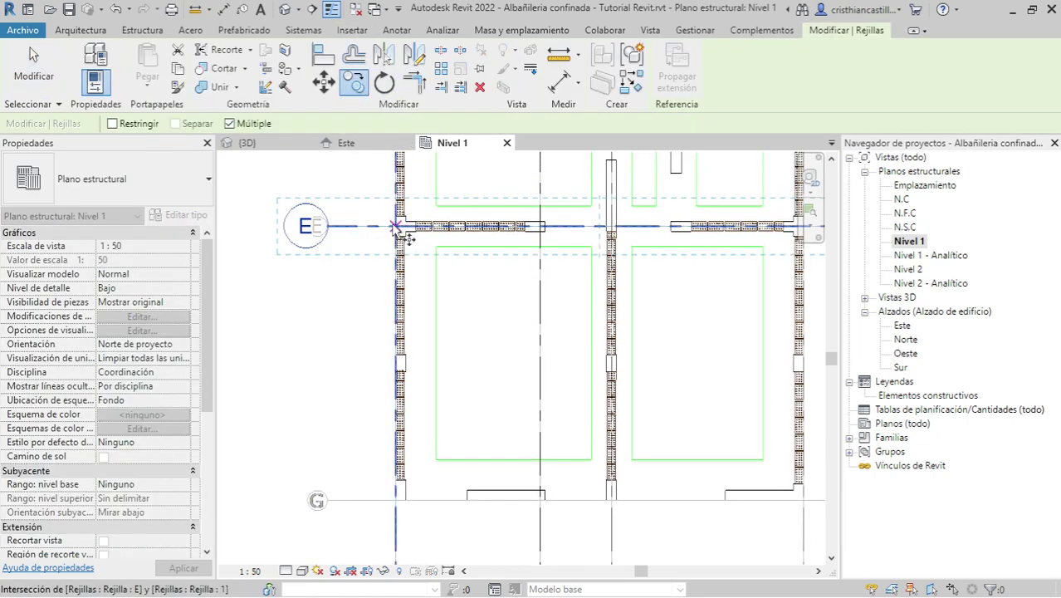
{"action": "left_click", "coordinate": [396, 225]}
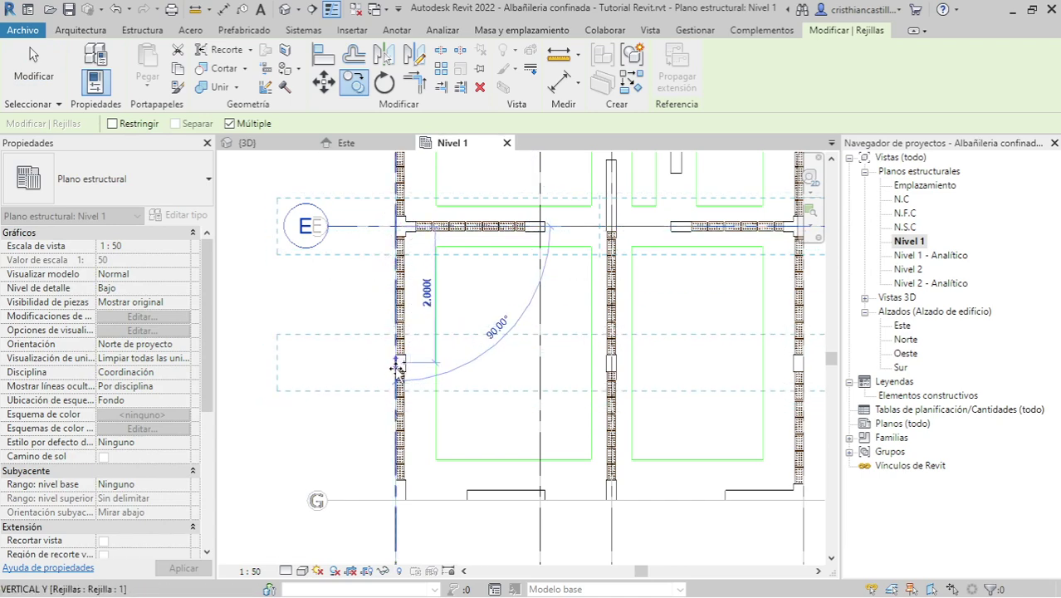
{"action": "left_click", "coordinate": [395, 362]}
{"action": "key", "text": "Escape"}
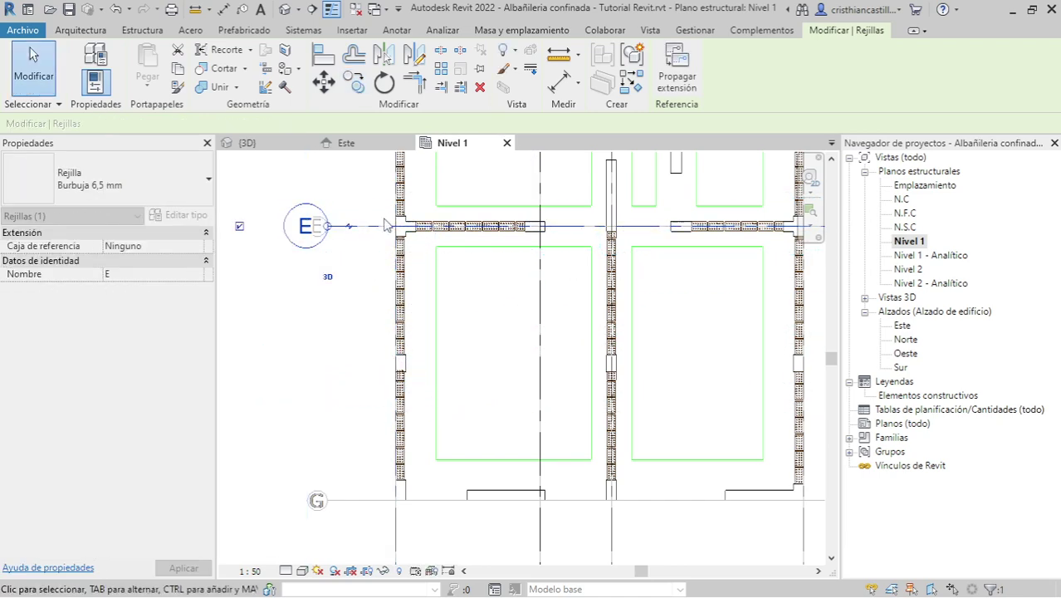
{"action": "left_click", "coordinate": [354, 83]}
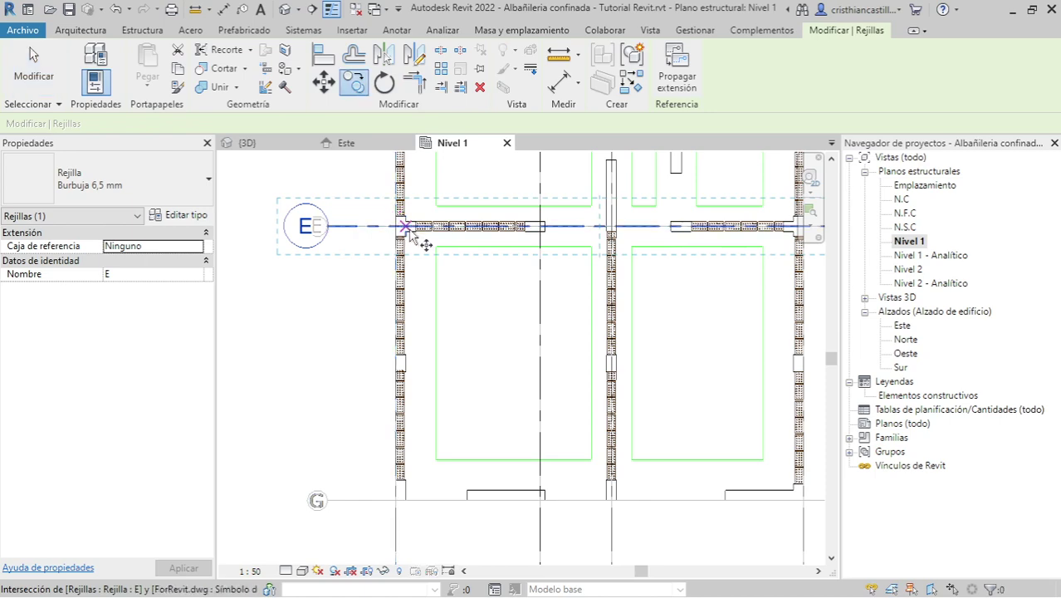
{"action": "left_click", "coordinate": [400, 225]}
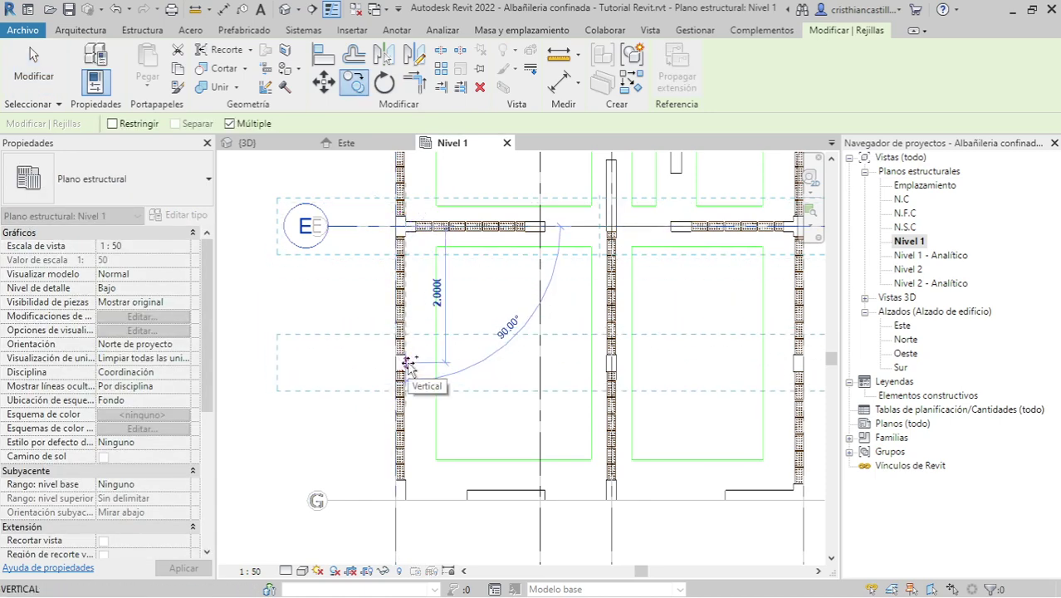
{"action": "scroll", "coordinate": [402, 361], "scroll_direction": "up", "scroll_amount": 5}
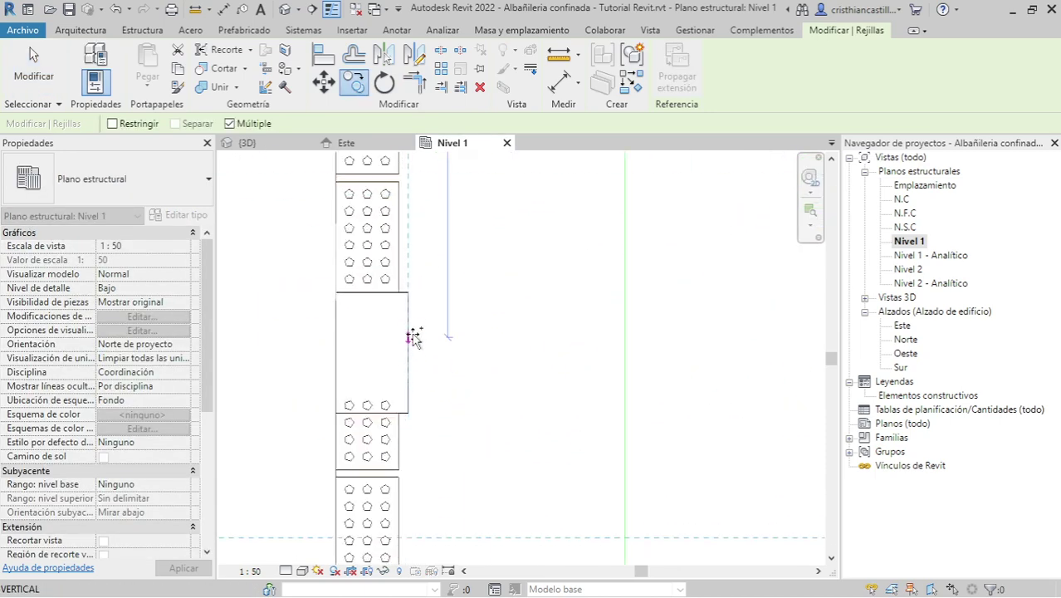
{"action": "left_click", "coordinate": [428, 366]}
{"action": "key", "text": "Escape"}
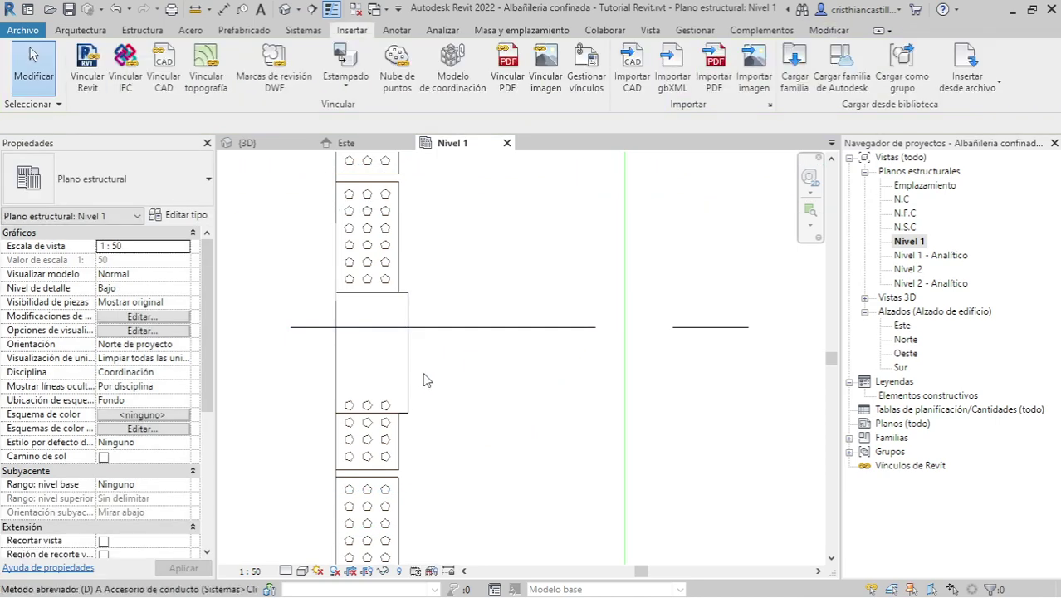
Step: Draw a 0.24 detail line at the wall edge and attempt aligning grid F to it
{"action": "key", "text": "d"}
{"action": "key", "text": "l"}
{"action": "left_click", "coordinate": [407, 353]}
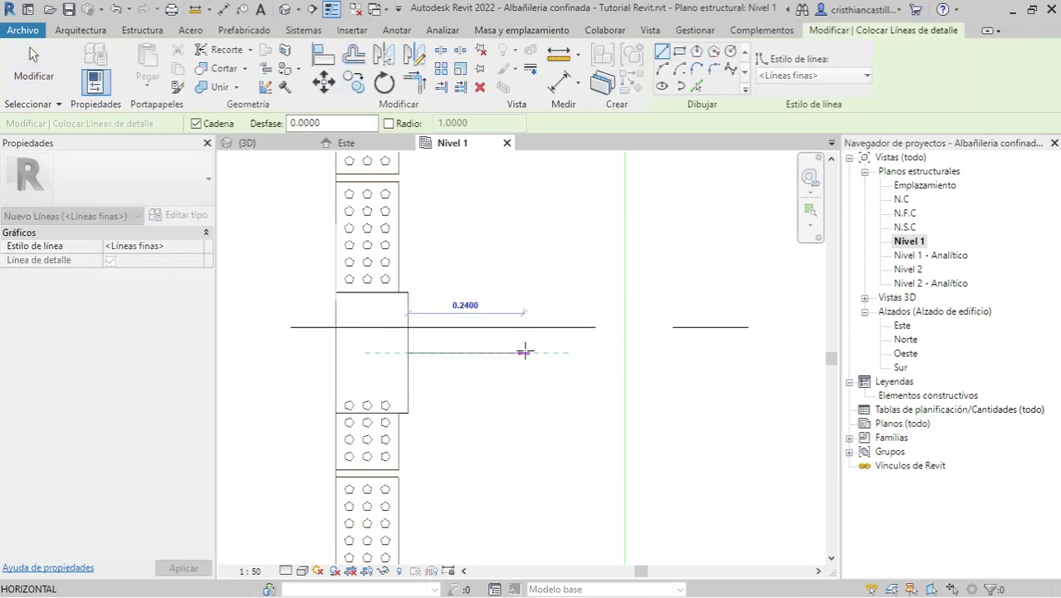
{"action": "left_click", "coordinate": [525, 353]}
{"action": "key", "text": "Escape"}
{"action": "key", "text": "Escape"}
{"action": "key", "text": "a"}
{"action": "key", "text": "l"}
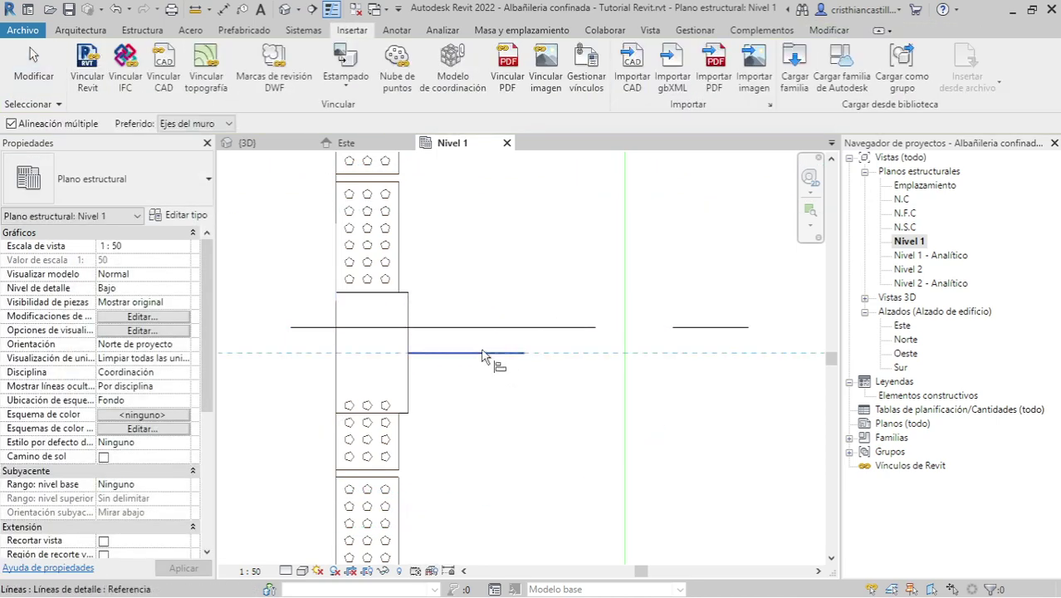
{"action": "left_click", "coordinate": [490, 353]}
{"action": "scroll", "coordinate": [498, 366], "scroll_direction": "down", "scroll_amount": 1}
{"action": "scroll", "coordinate": [533, 417], "scroll_direction": "down", "scroll_amount": 2}
{"action": "scroll", "coordinate": [535, 438], "scroll_direction": "down", "scroll_amount": 2}
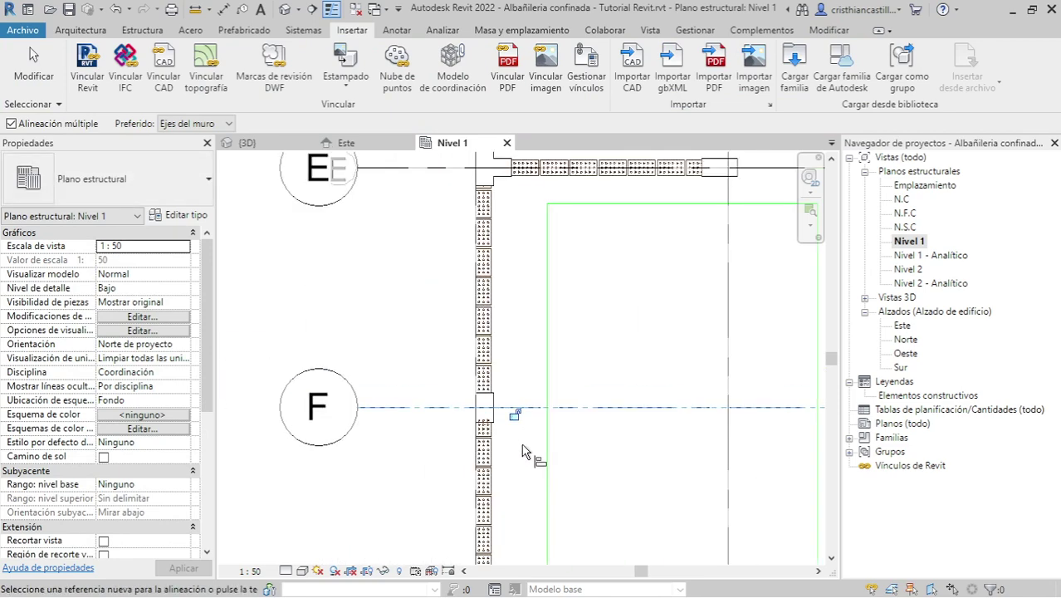
{"action": "middle_click_drag", "start_coordinate": [519, 470], "coordinate": [526, 290]}
{"action": "scroll", "coordinate": [526, 291], "scroll_direction": "down", "scroll_amount": 1}
{"action": "key", "text": "Escape"}
{"action": "key", "text": "Escape"}
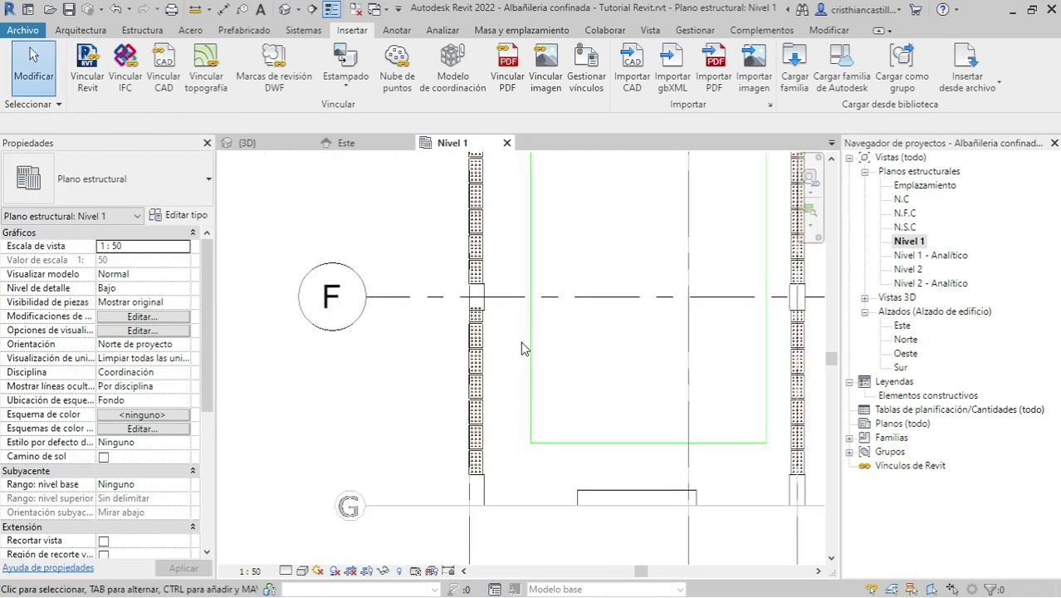
Step: Create grid G along the bottom imported line
{"action": "key", "text": "g"}
{"action": "key", "text": "r"}
{"action": "left_click", "coordinate": [714, 51]}
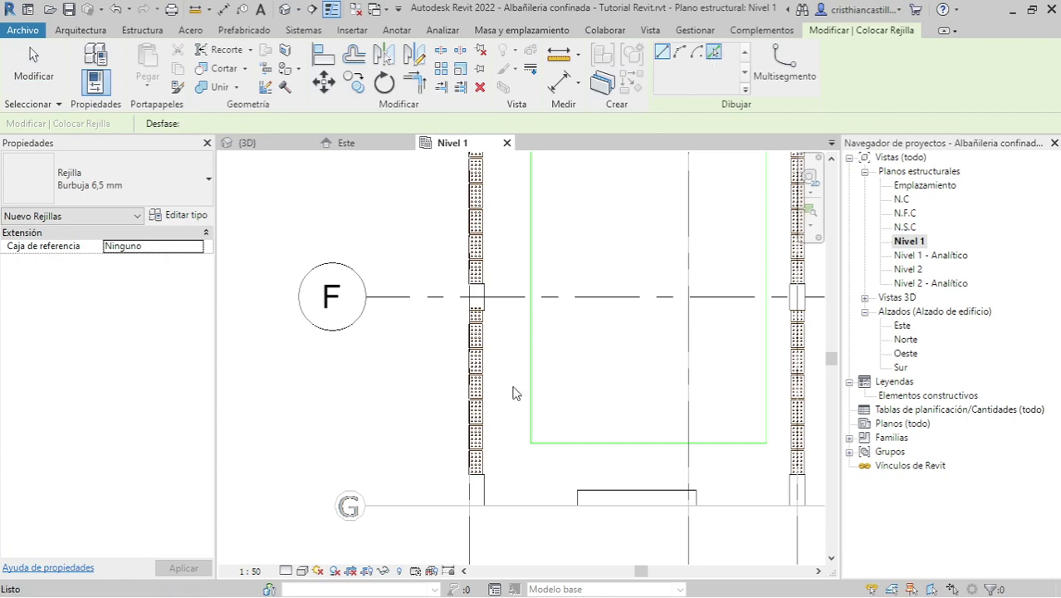
{"action": "left_click", "coordinate": [421, 506]}
{"action": "scroll", "coordinate": [417, 512], "scroll_direction": "down", "scroll_amount": 5}
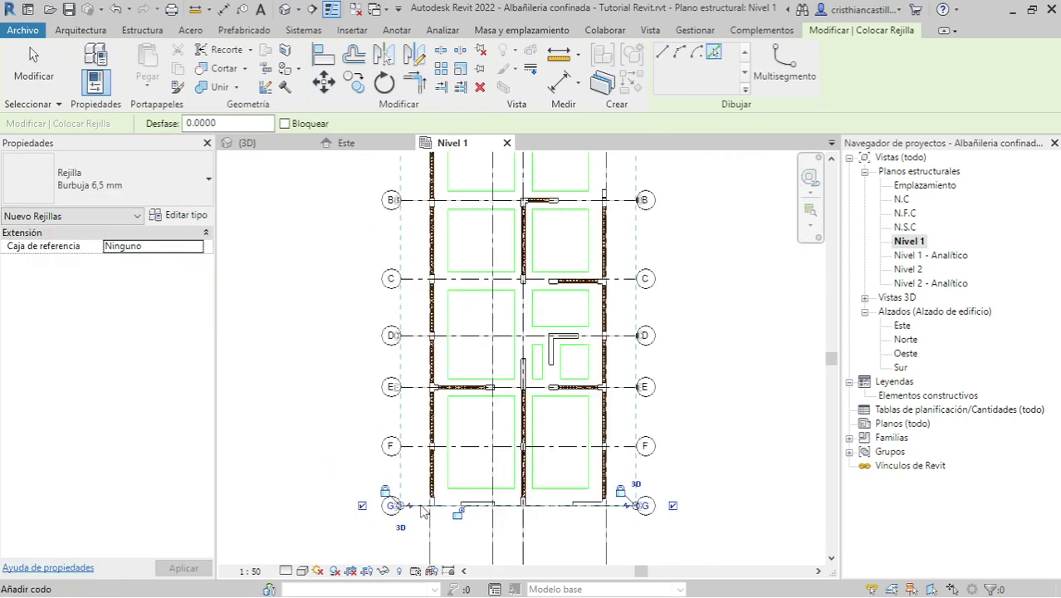
{"action": "key", "text": "Escape"}
{"action": "key", "text": "Escape"}
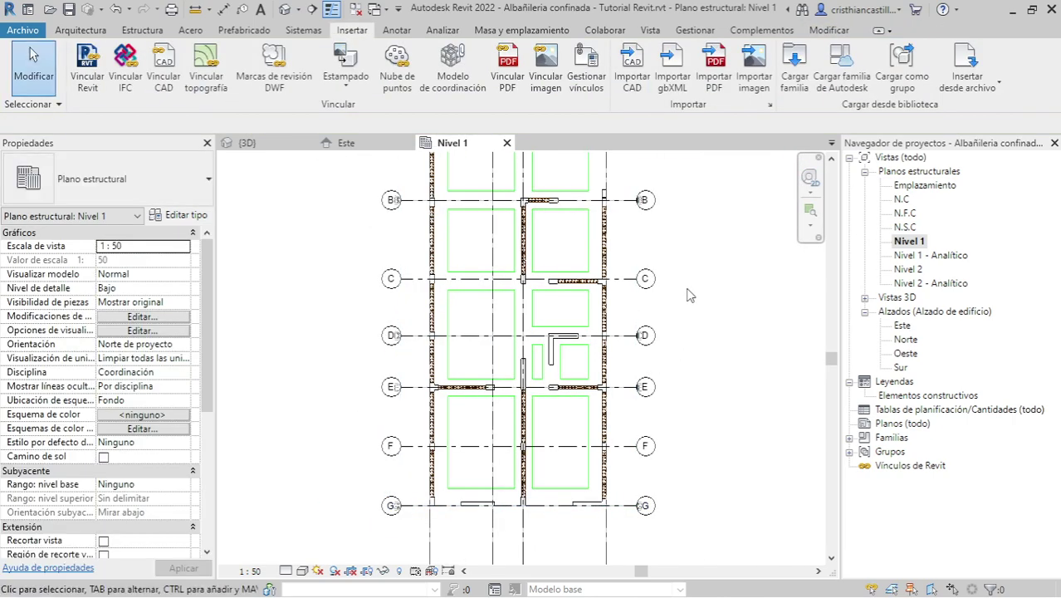
{"action": "middle_click_drag", "start_coordinate": [688, 296], "coordinate": [716, 385]}
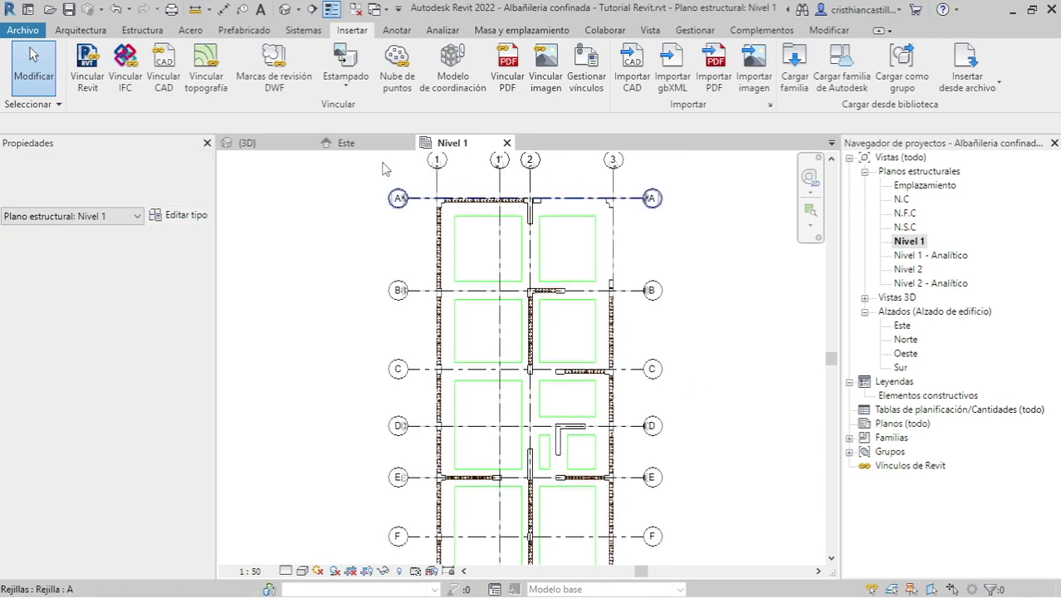
{"action": "left_click", "coordinate": [259, 142]}
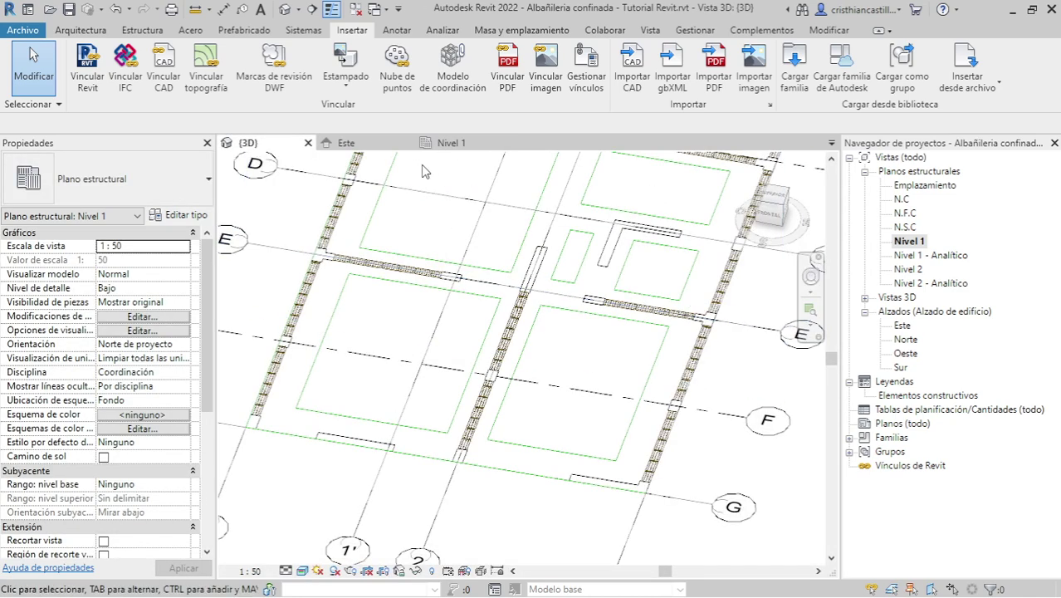
{"action": "left_click", "coordinate": [453, 142]}
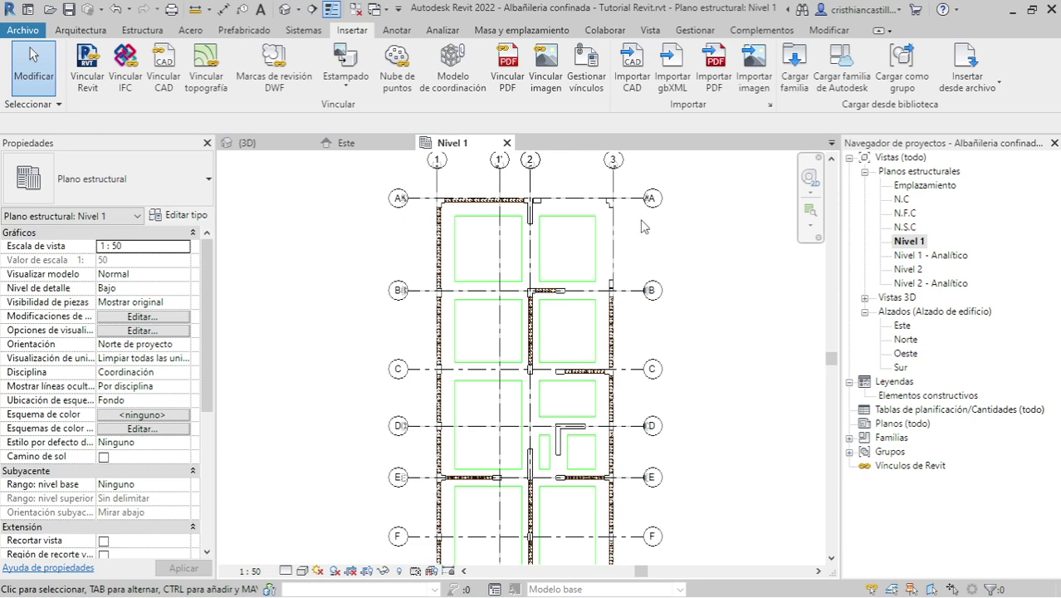
{"action": "mouse_move", "coordinate": [703, 246]}
{"action": "middle_mouse_down"}
{"action": "mouse_move", "coordinate": [725, 275]}
{"action": "mouse_move", "coordinate": [726, 351]}
{"action": "middle_mouse_up"}
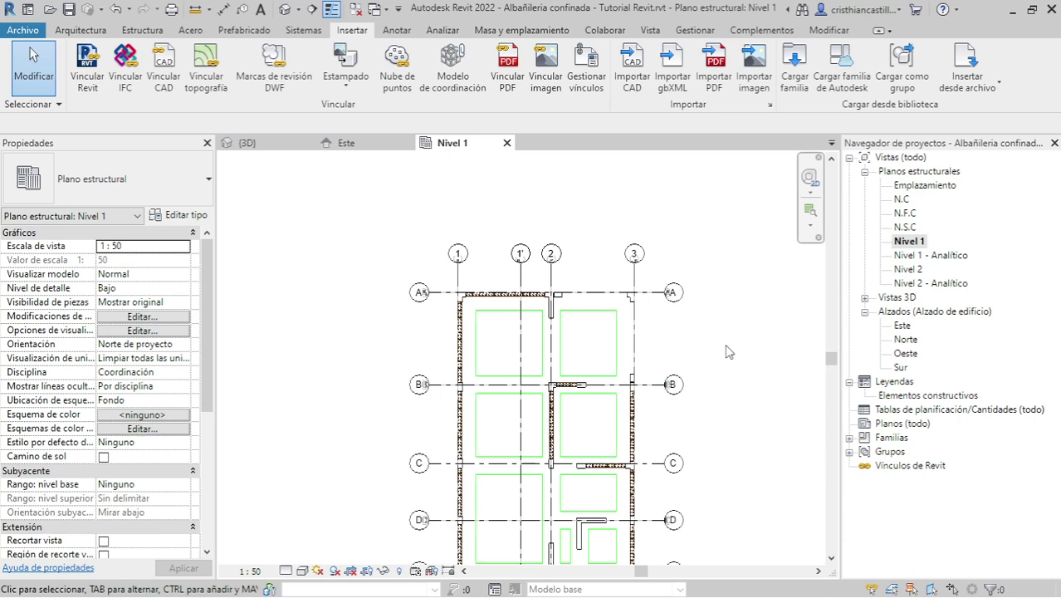
{"action": "left_click", "coordinate": [142, 29]}
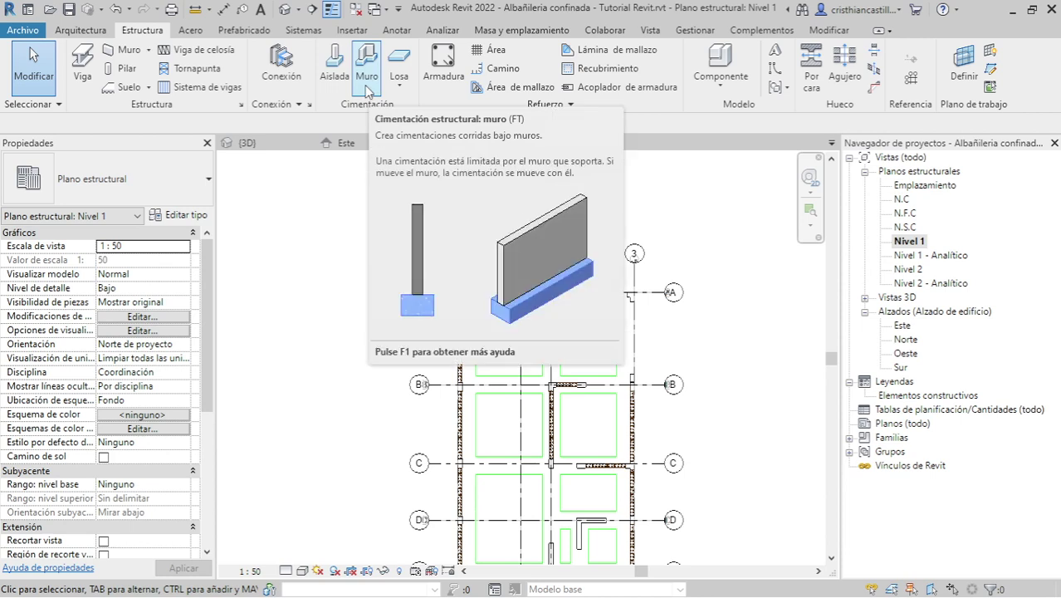
{"action": "left_click", "coordinate": [399, 83]}
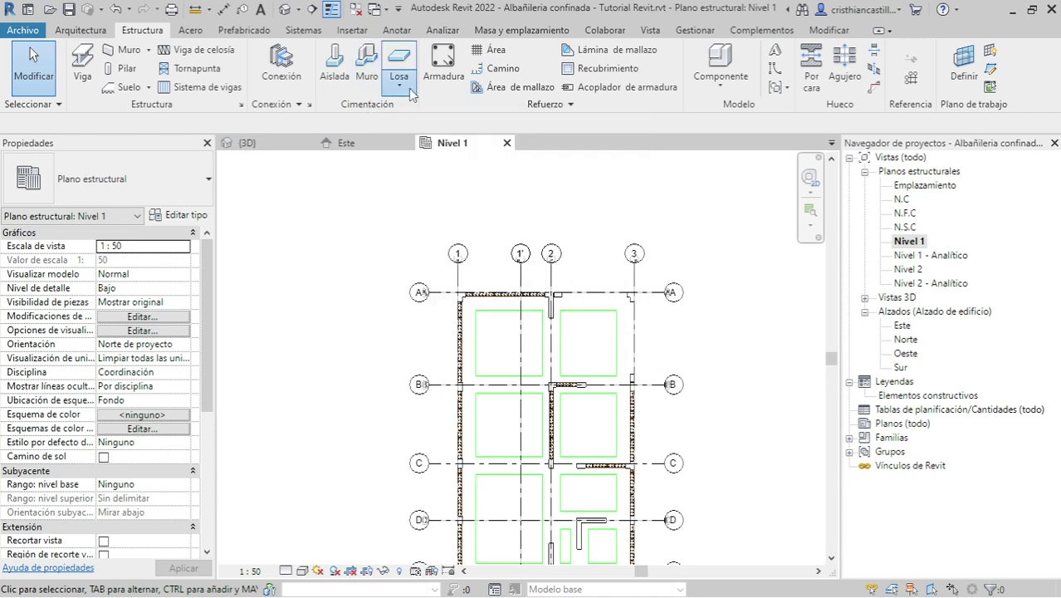
{"action": "left_click", "coordinate": [440, 113]}
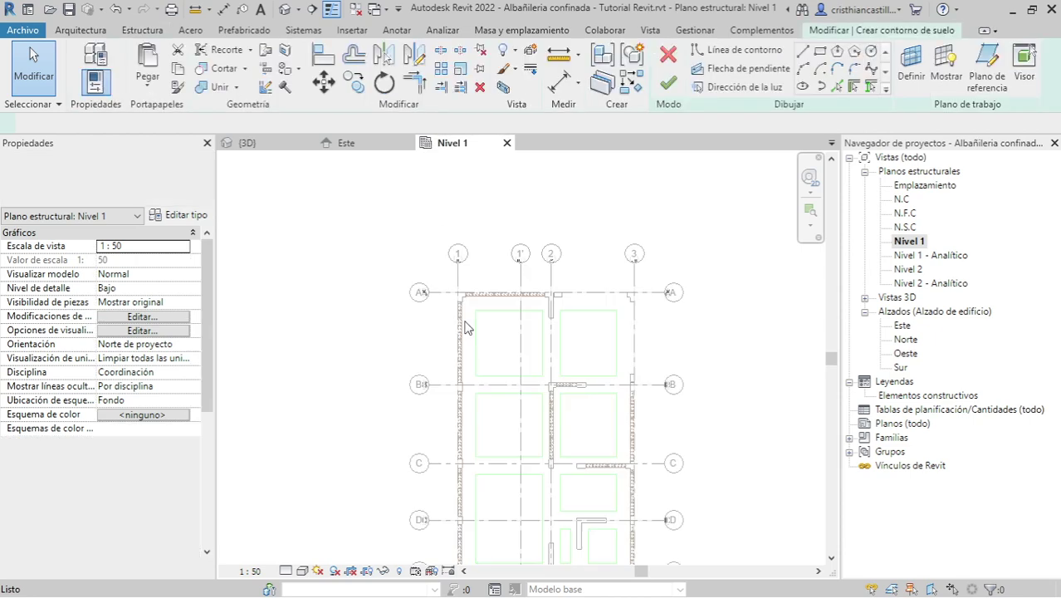
{"action": "left_click", "coordinate": [668, 52]}
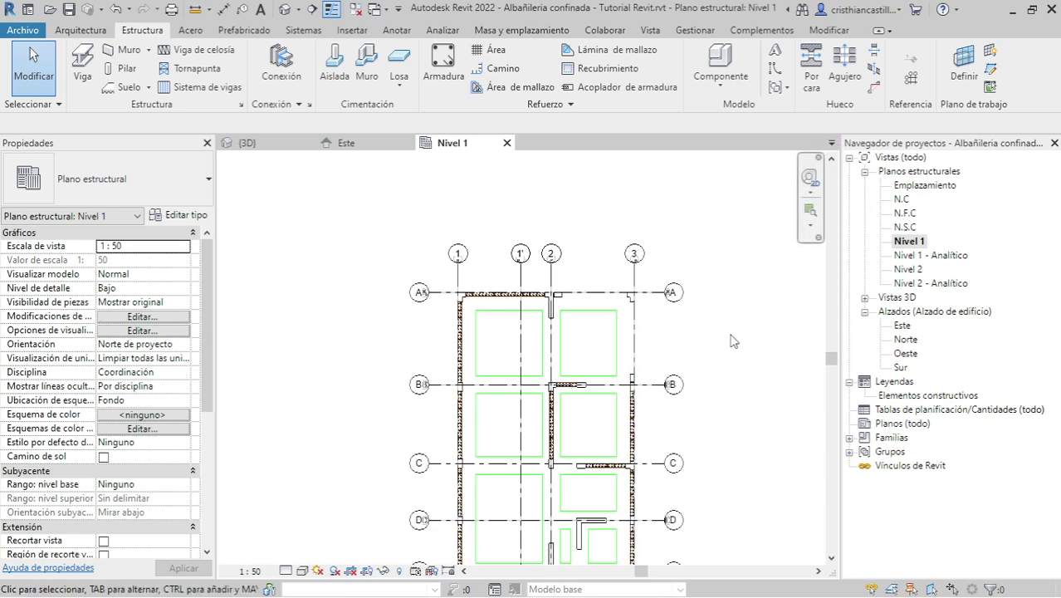
Step: Pan across the plinth walls on grids A to G, then start a structural wall
{"action": "middle_click_drag", "start_coordinate": [707, 353], "coordinate": [695, 338]}
{"action": "scroll", "coordinate": [498, 240], "scroll_direction": "down", "scroll_amount": 5}
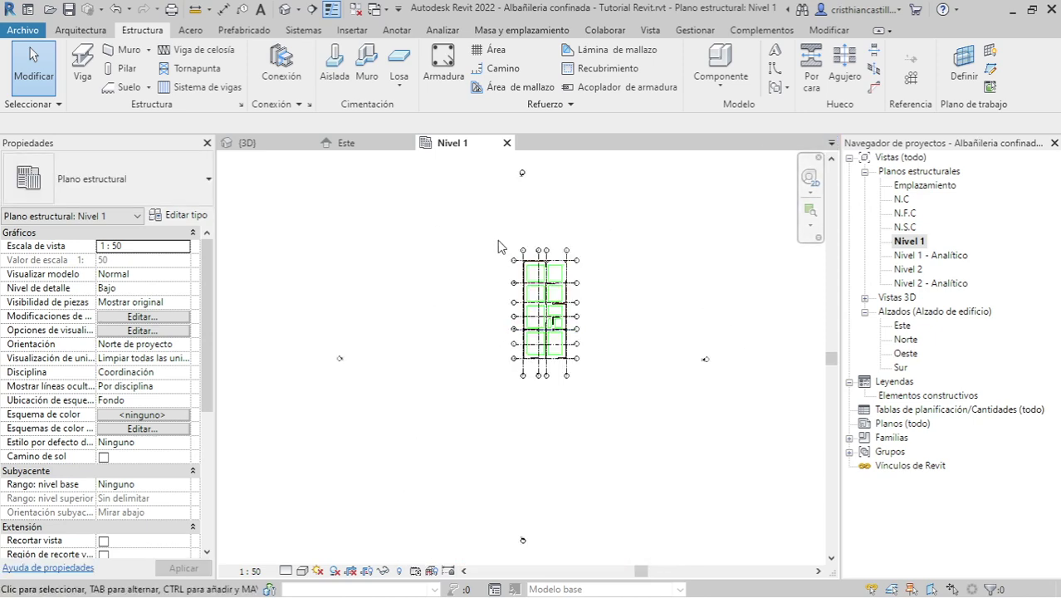
{"action": "scroll", "coordinate": [569, 302], "scroll_direction": "up", "scroll_amount": 3}
{"action": "scroll", "coordinate": [569, 301], "scroll_direction": "up", "scroll_amount": 2}
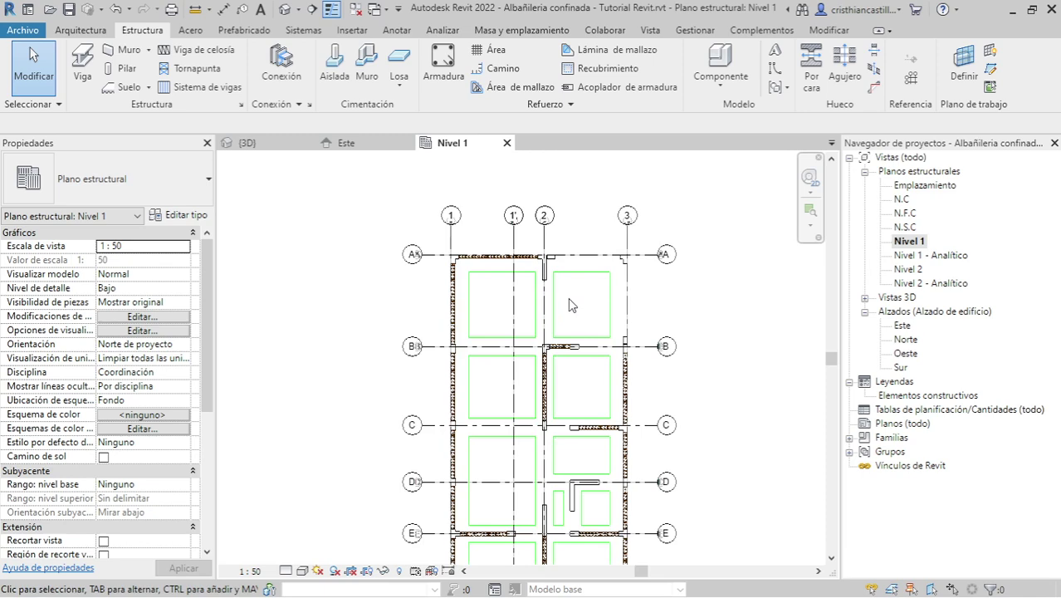
{"action": "scroll", "coordinate": [498, 215], "scroll_direction": "down", "scroll_amount": 1}
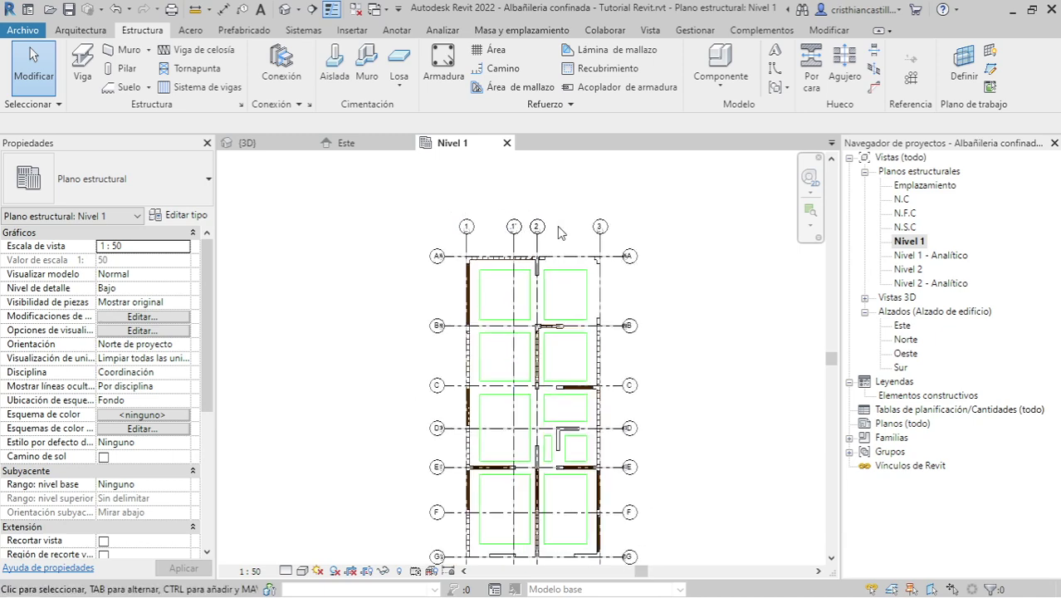
{"action": "scroll", "coordinate": [561, 220], "scroll_direction": "up", "scroll_amount": 5}
{"action": "scroll", "coordinate": [560, 231], "scroll_direction": "down", "scroll_amount": 1}
{"action": "scroll", "coordinate": [560, 231], "scroll_direction": "down", "scroll_amount": 1}
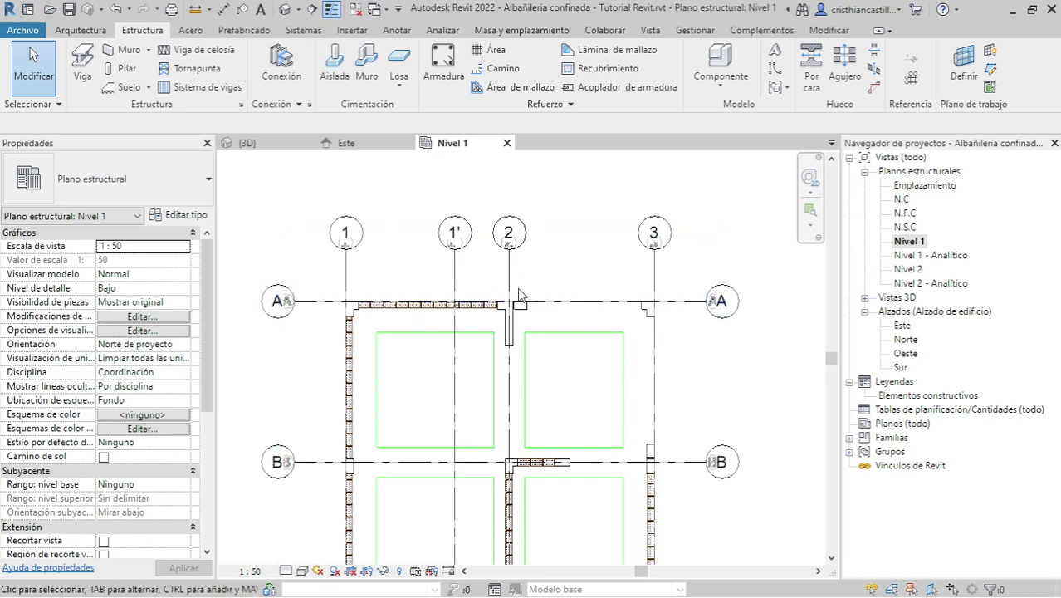
{"action": "scroll", "coordinate": [350, 320], "scroll_direction": "up", "scroll_amount": 1}
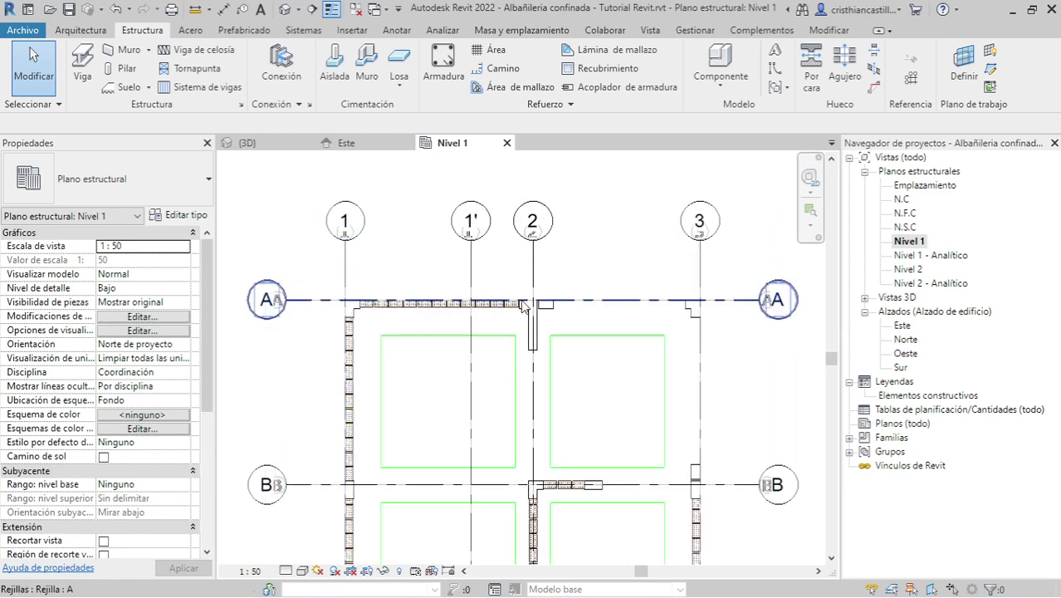
{"action": "middle_click_drag", "start_coordinate": [573, 369], "coordinate": [586, 339]}
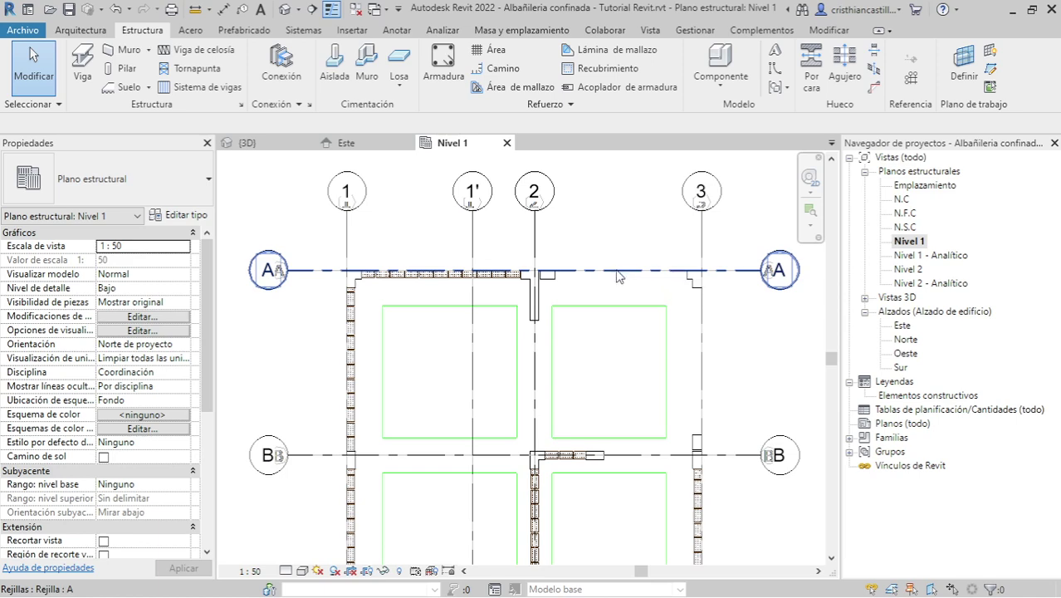
{"action": "middle_click_drag", "start_coordinate": [615, 360], "coordinate": [604, 347]}
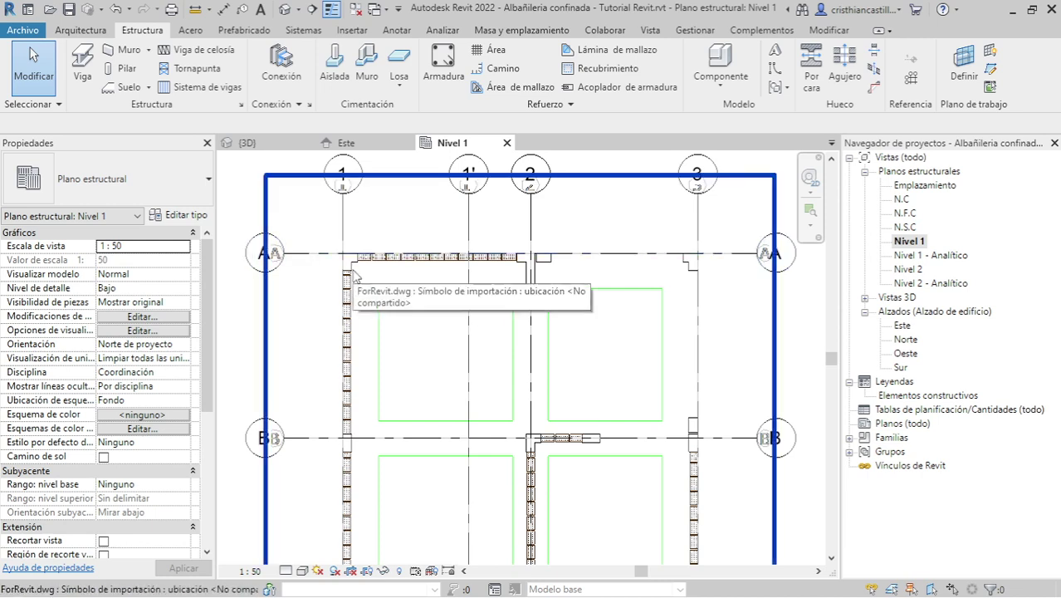
{"action": "middle_click_drag", "start_coordinate": [533, 438], "coordinate": [531, 296]}
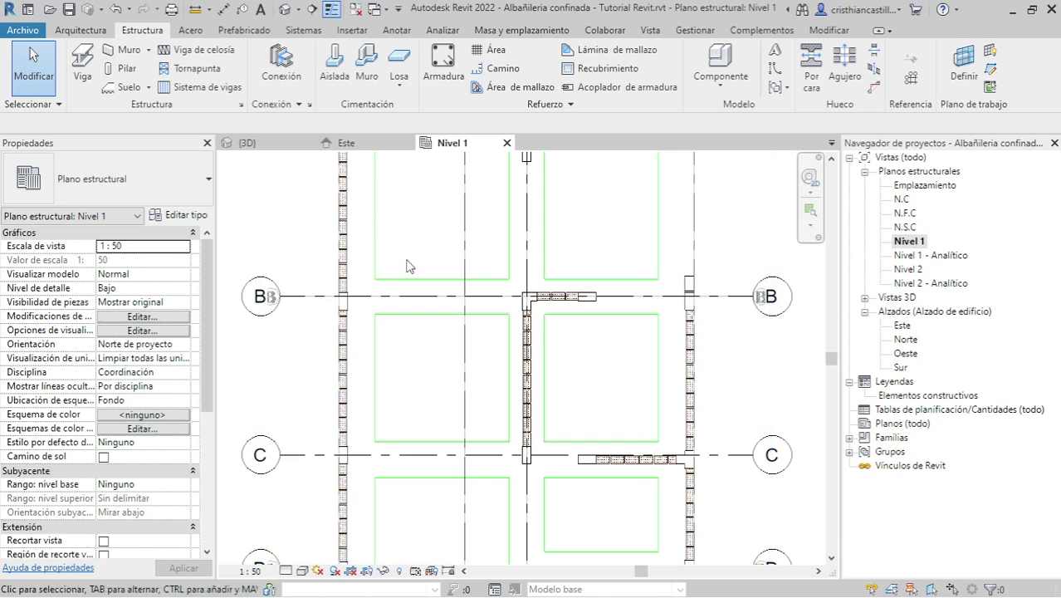
{"action": "middle_click_drag", "start_coordinate": [558, 372], "coordinate": [558, 250]}
{"action": "middle_click_drag", "start_coordinate": [432, 412], "coordinate": [431, 289]}
{"action": "middle_click_drag", "start_coordinate": [419, 470], "coordinate": [431, 308]}
{"action": "middle_click_drag", "start_coordinate": [480, 357], "coordinate": [481, 303]}
{"action": "middle_click_drag", "start_coordinate": [492, 261], "coordinate": [454, 382]}
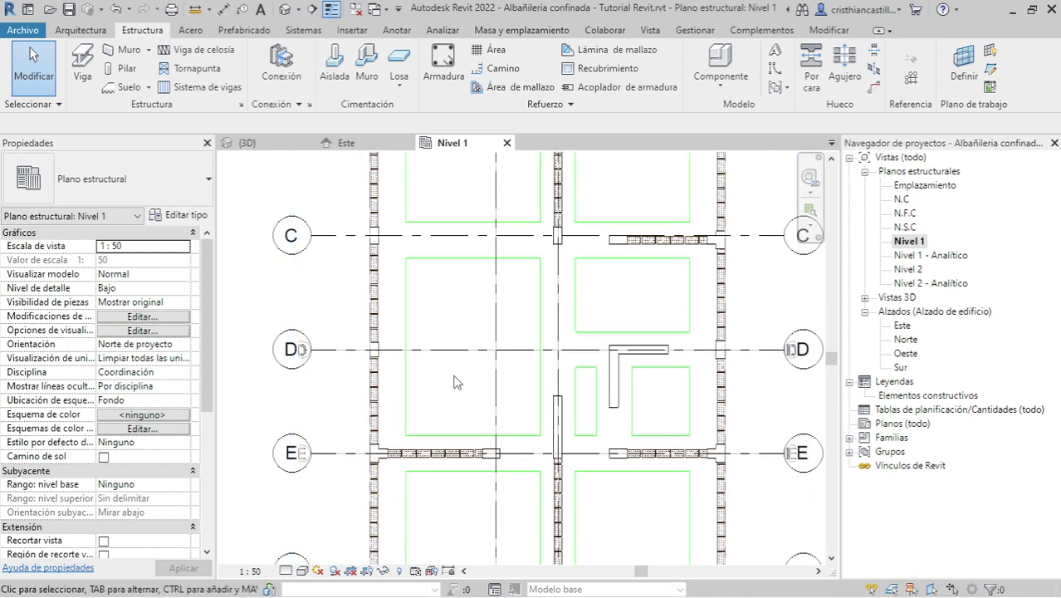
{"action": "middle_click_drag", "start_coordinate": [449, 332], "coordinate": [415, 395]}
{"action": "middle_click_drag", "start_coordinate": [398, 266], "coordinate": [404, 369]}
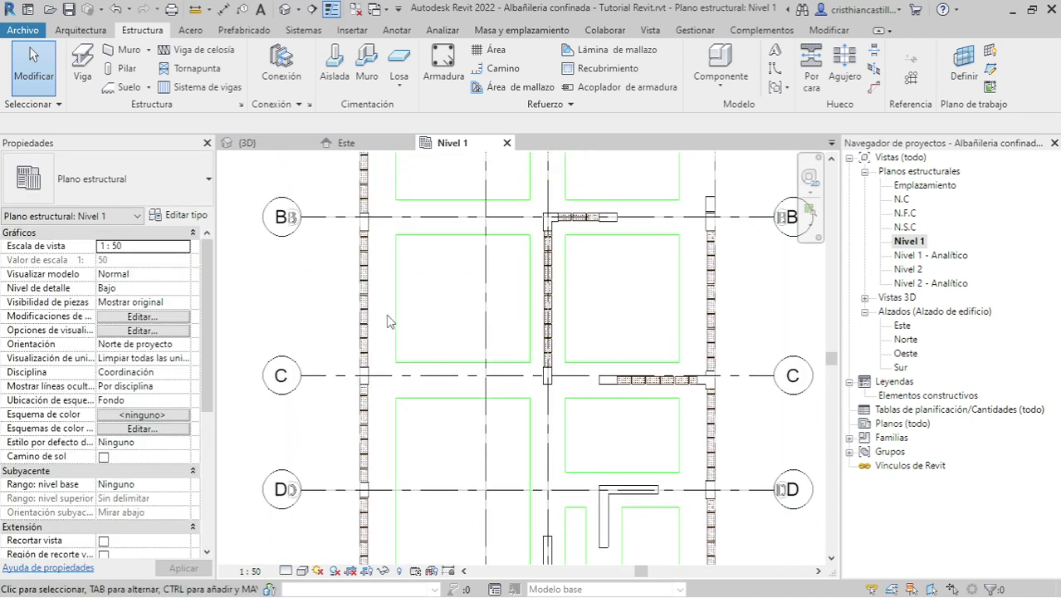
{"action": "middle_click_drag", "start_coordinate": [457, 478], "coordinate": [458, 339]}
{"action": "middle_click_drag", "start_coordinate": [403, 517], "coordinate": [403, 374]}
{"action": "middle_click_drag", "start_coordinate": [415, 437], "coordinate": [415, 299]}
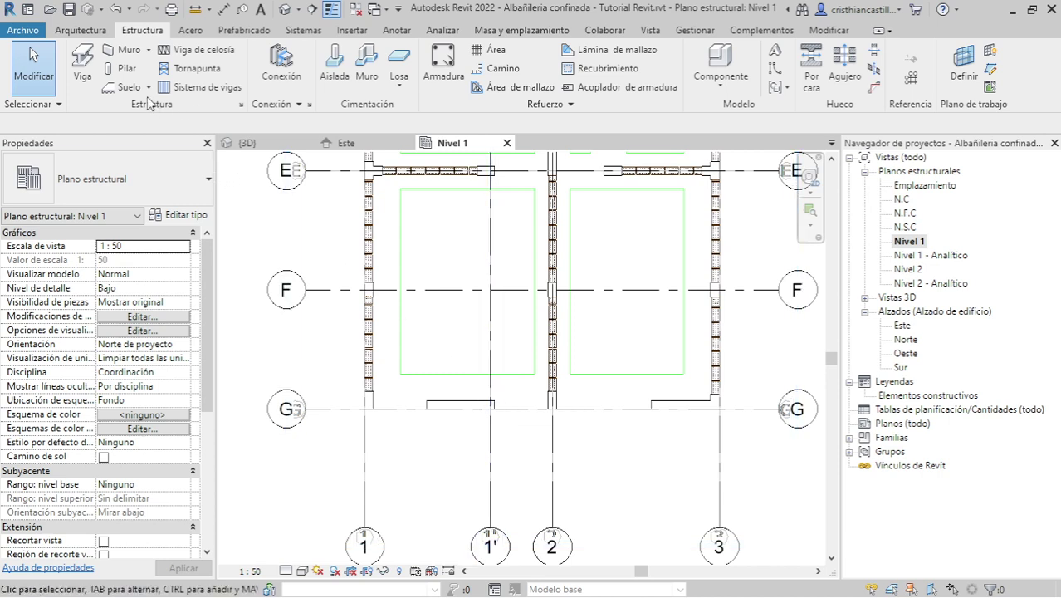
{"action": "left_click", "coordinate": [128, 52]}
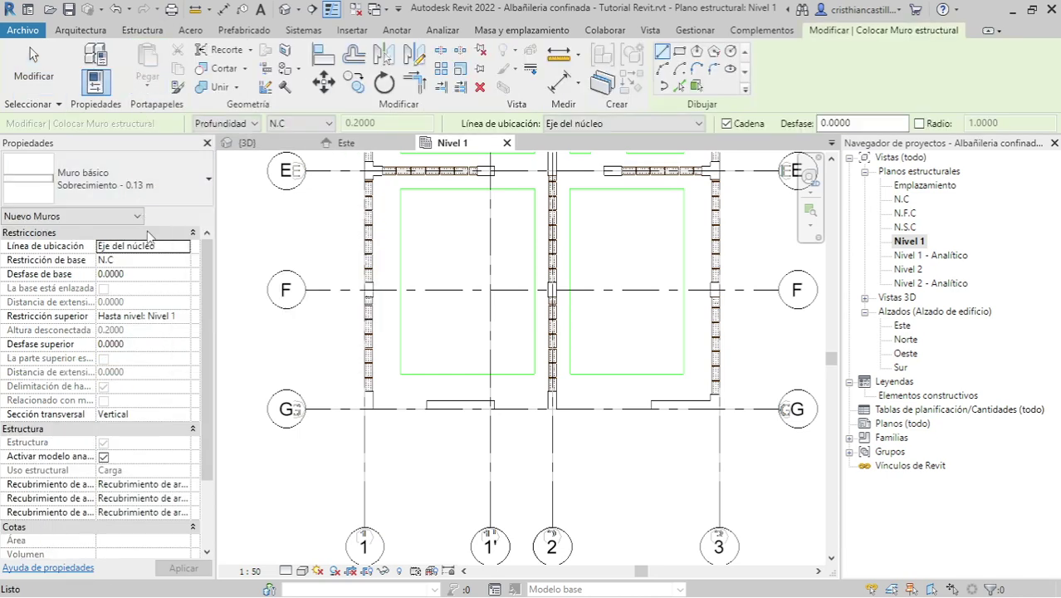
Step: Set the structural wall to base N.C and top N.S.C, placed with Pick Lines
{"action": "left_click", "coordinate": [185, 259]}
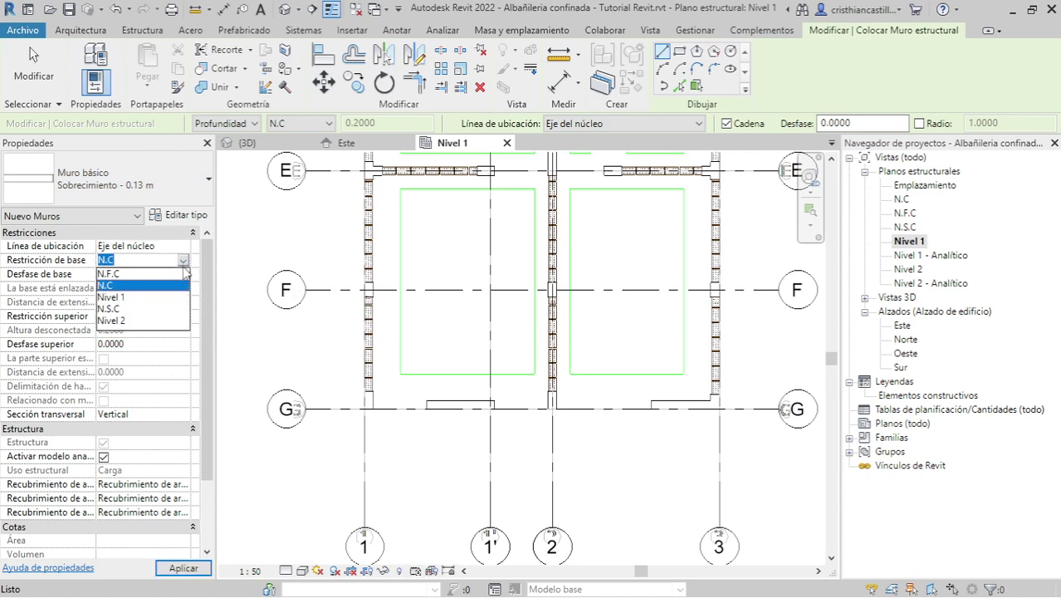
{"action": "left_click", "coordinate": [170, 288]}
{"action": "left_click", "coordinate": [184, 316]}
{"action": "left_click", "coordinate": [185, 318]}
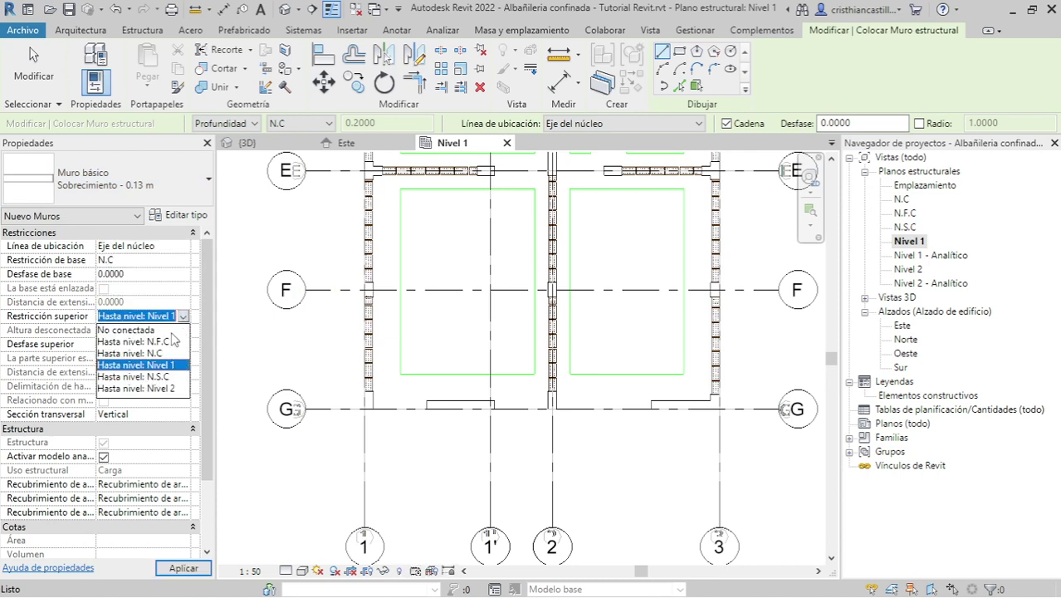
{"action": "left_click", "coordinate": [180, 377]}
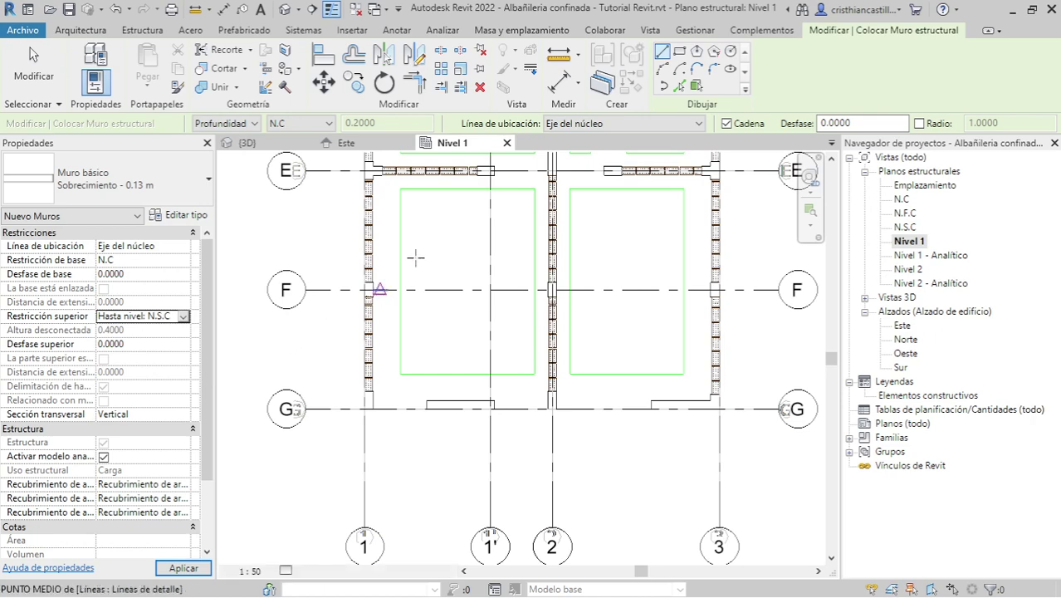
{"action": "left_click", "coordinate": [679, 85]}
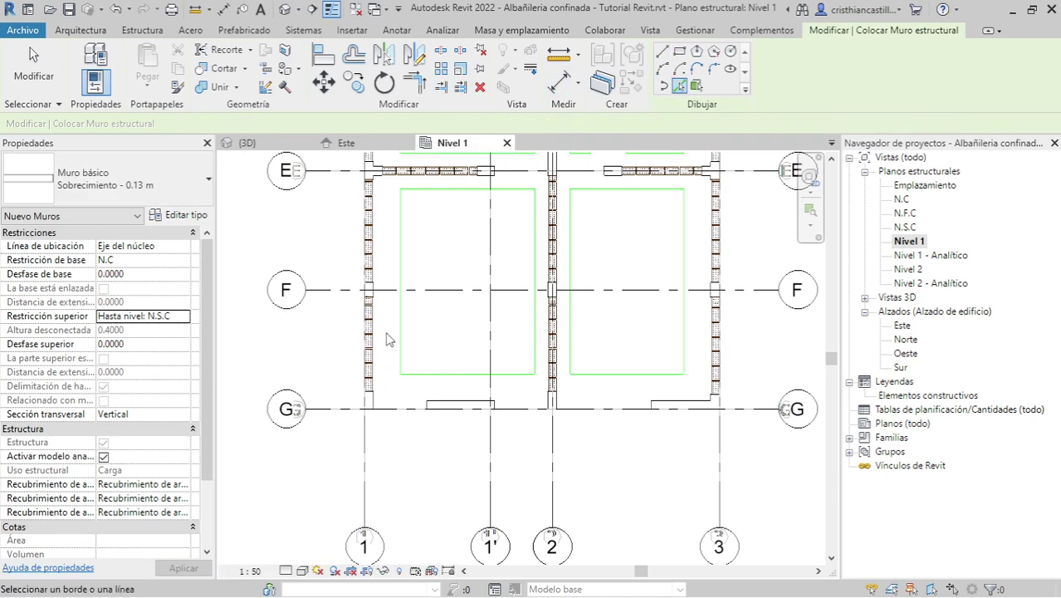
{"action": "middle_click_drag", "start_coordinate": [436, 443], "coordinate": [486, 471]}
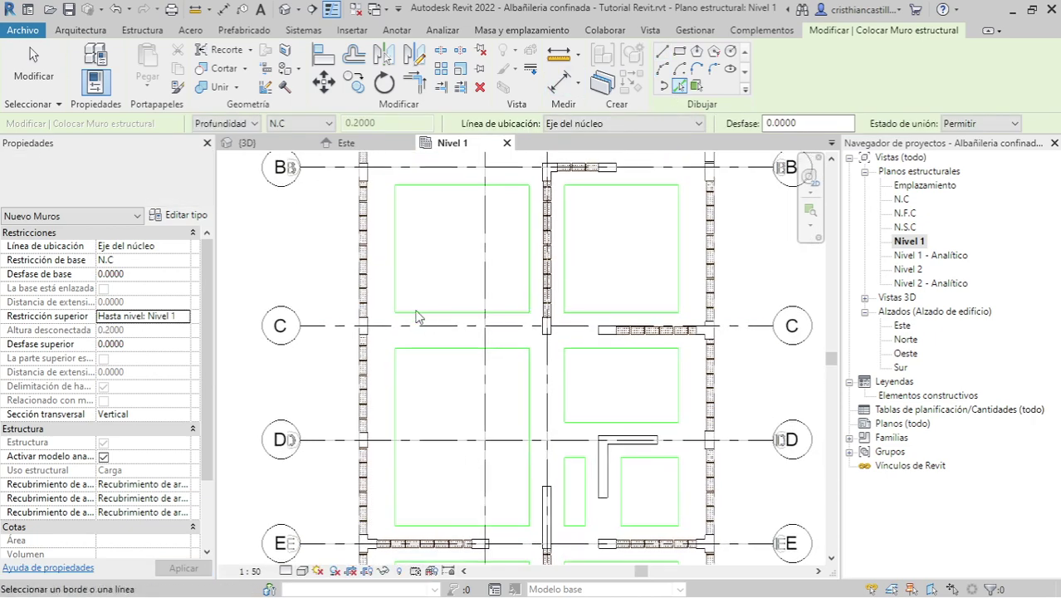
{"action": "middle_click_drag", "start_coordinate": [386, 137], "coordinate": [397, 326]}
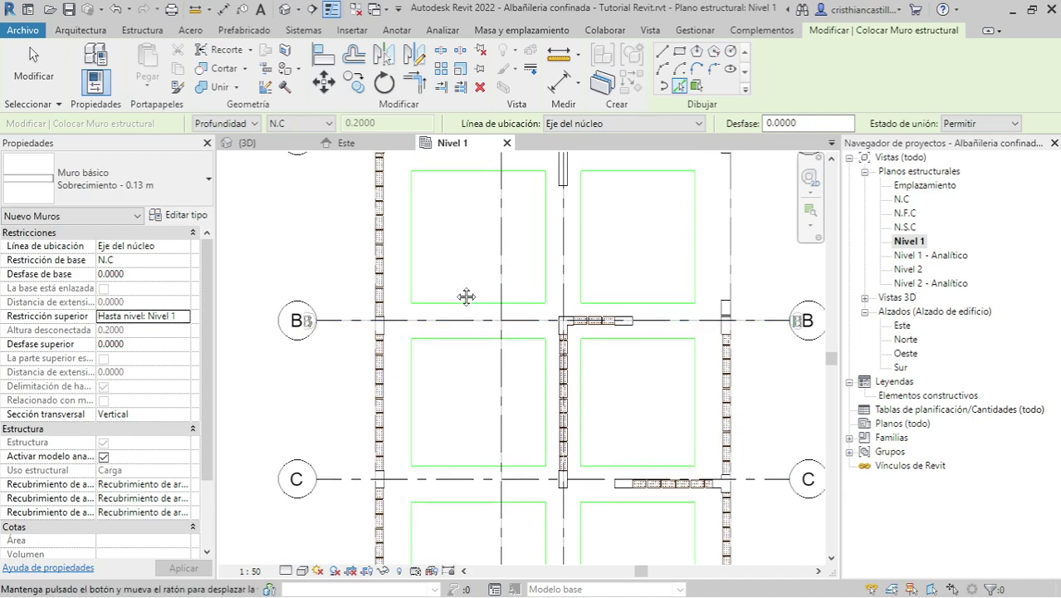
{"action": "middle_click_drag", "start_coordinate": [466, 296], "coordinate": [437, 445]}
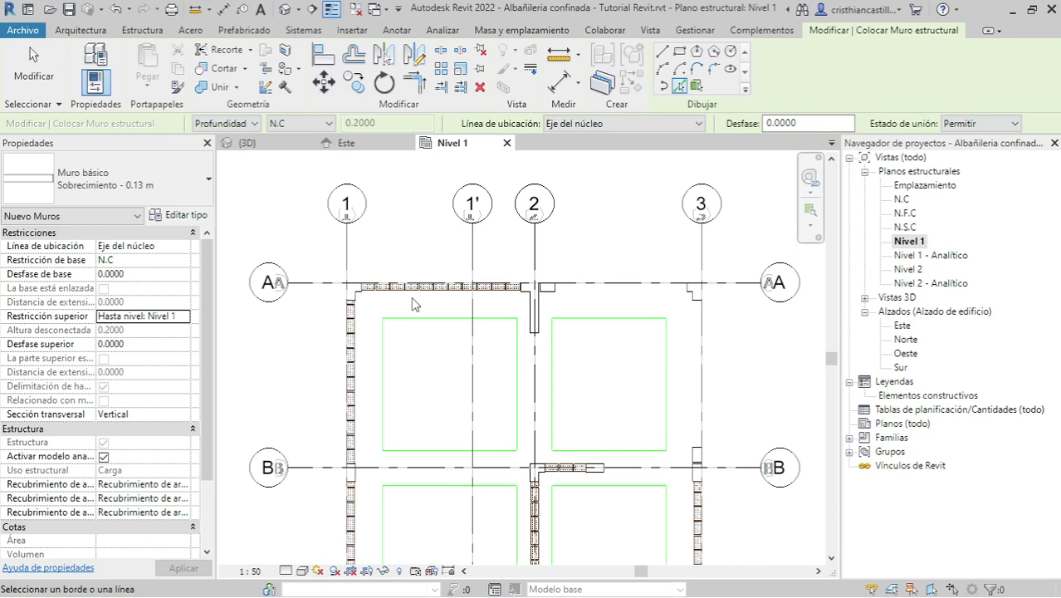
{"action": "key", "text": "alt+Tab"}
{"action": "middle_click_drag", "start_coordinate": [624, 406], "coordinate": [627, 357]}
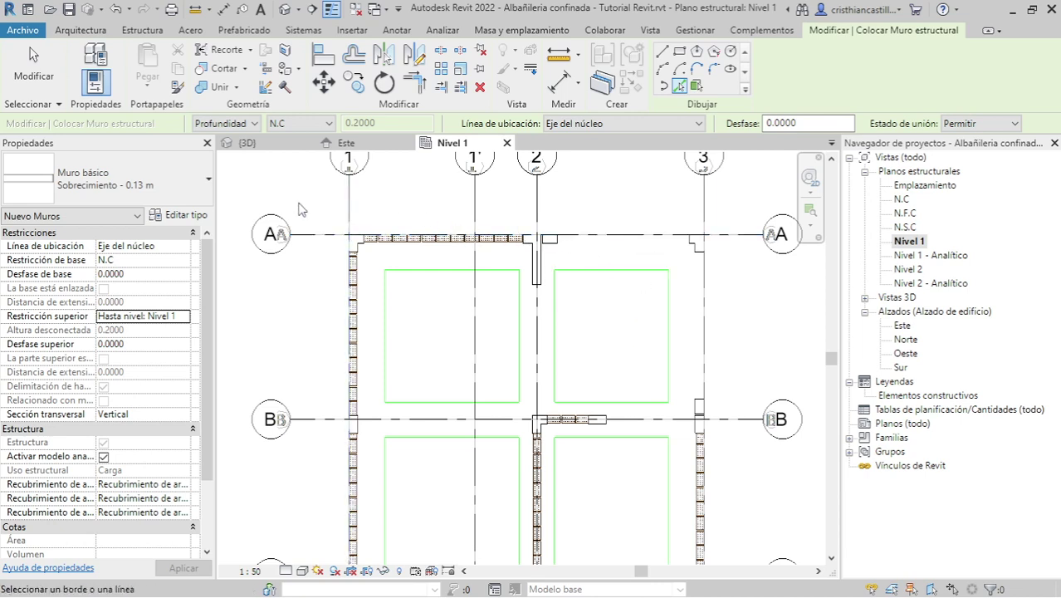
Step: Set the wall top to N.S.C with exterior finish-face alignment and place a plinth wall along grid 1
{"action": "left_click", "coordinate": [573, 125]}
{"action": "left_click", "coordinate": [582, 163]}
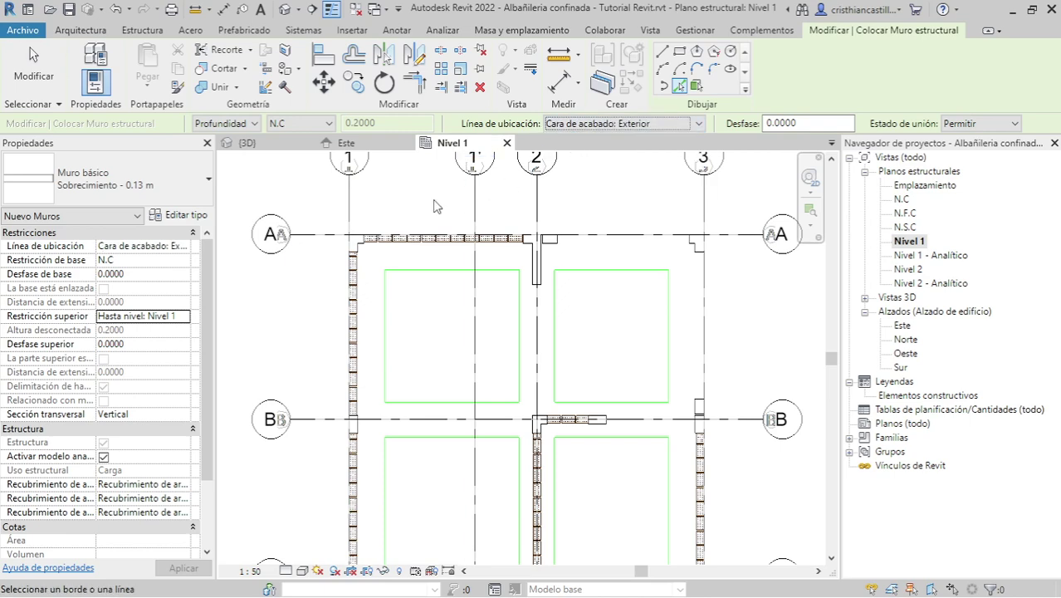
{"action": "left_click", "coordinate": [350, 224]}
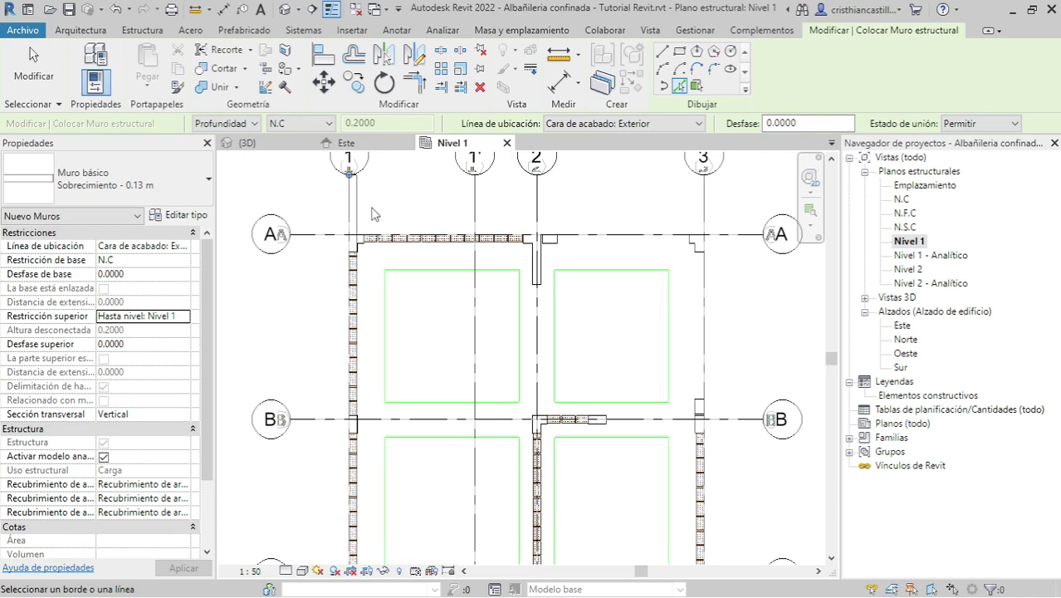
{"action": "key", "text": "Escape"}
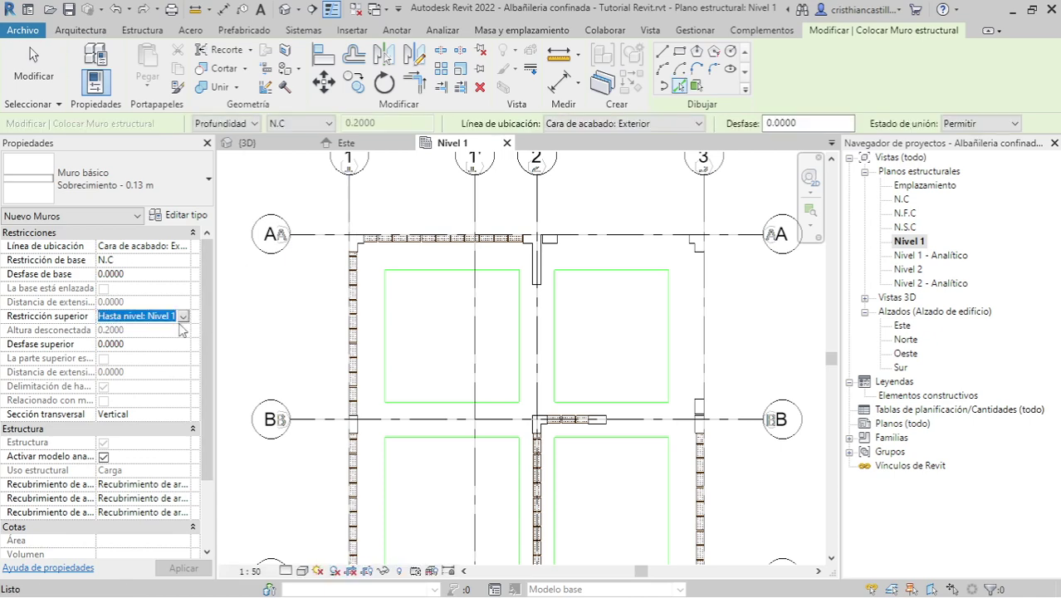
{"action": "left_click", "coordinate": [184, 317]}
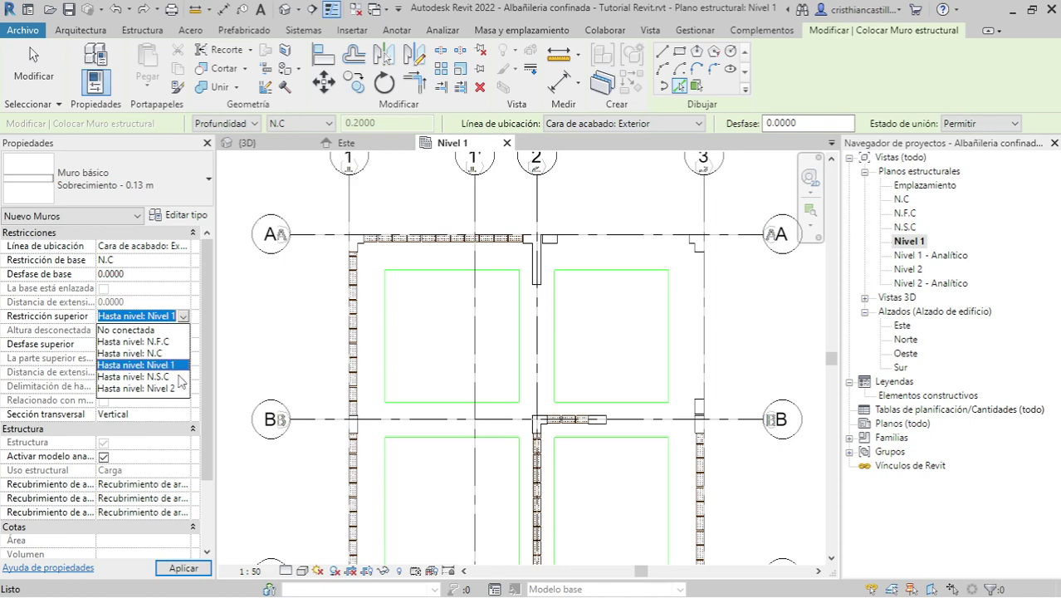
{"action": "left_click", "coordinate": [179, 376]}
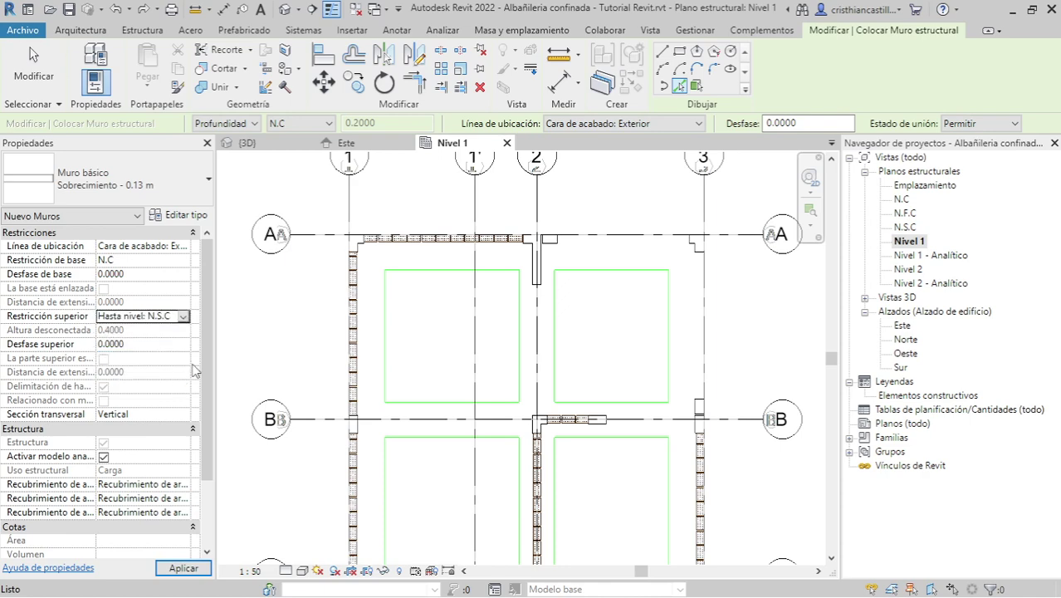
{"action": "left_click", "coordinate": [347, 208]}
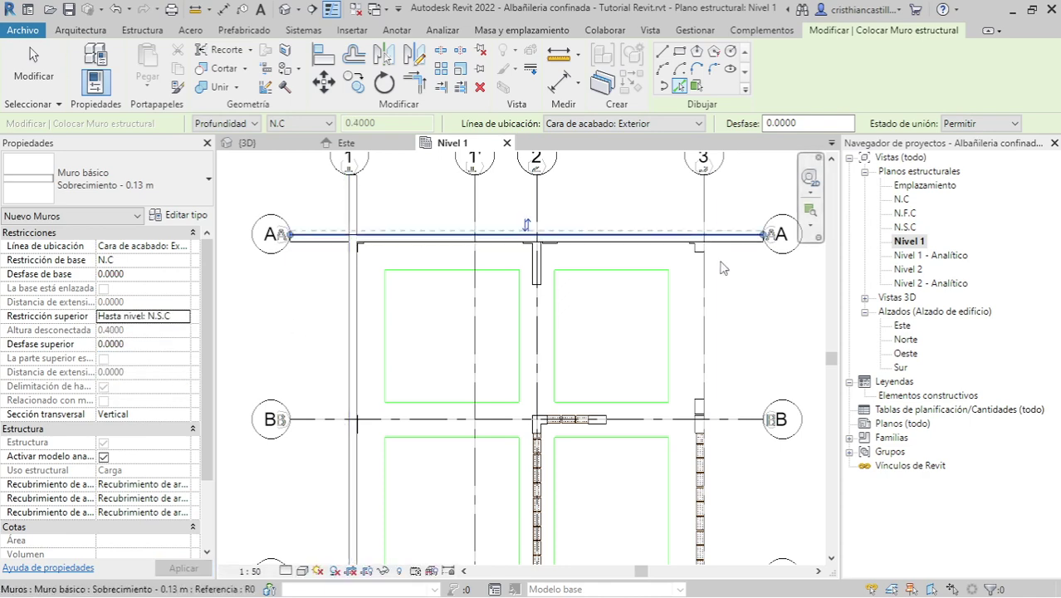
Step: Pan down to grids C–G and switch the wall location line to the centreline
{"action": "middle_click_drag", "start_coordinate": [723, 461], "coordinate": [727, 267]}
{"action": "middle_click_drag", "start_coordinate": [737, 428], "coordinate": [737, 245]}
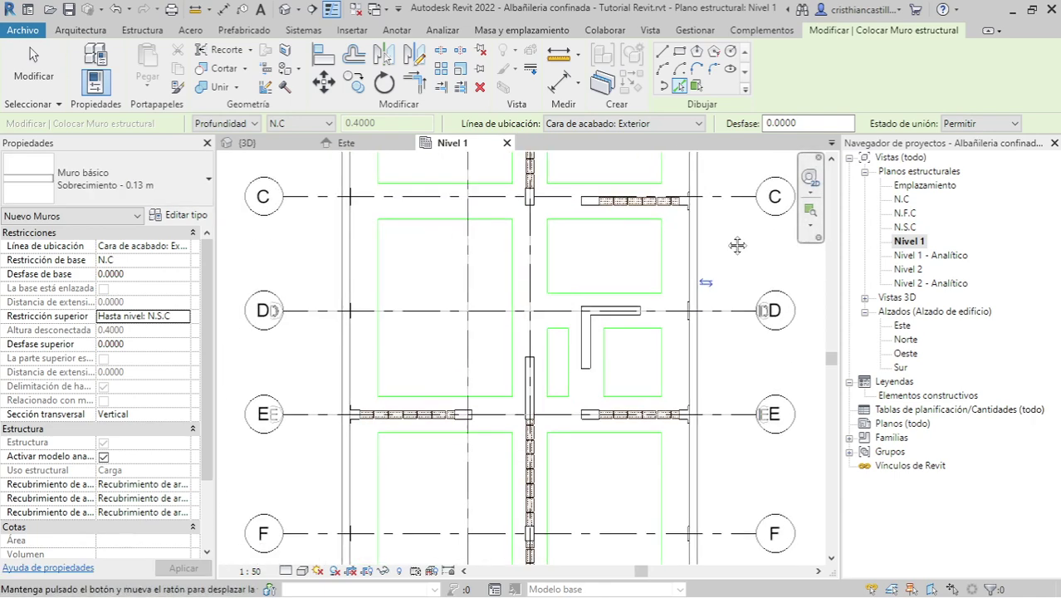
{"action": "middle_click_drag", "start_coordinate": [727, 540], "coordinate": [662, 316]}
{"action": "middle_click_drag", "start_coordinate": [713, 437], "coordinate": [711, 418]}
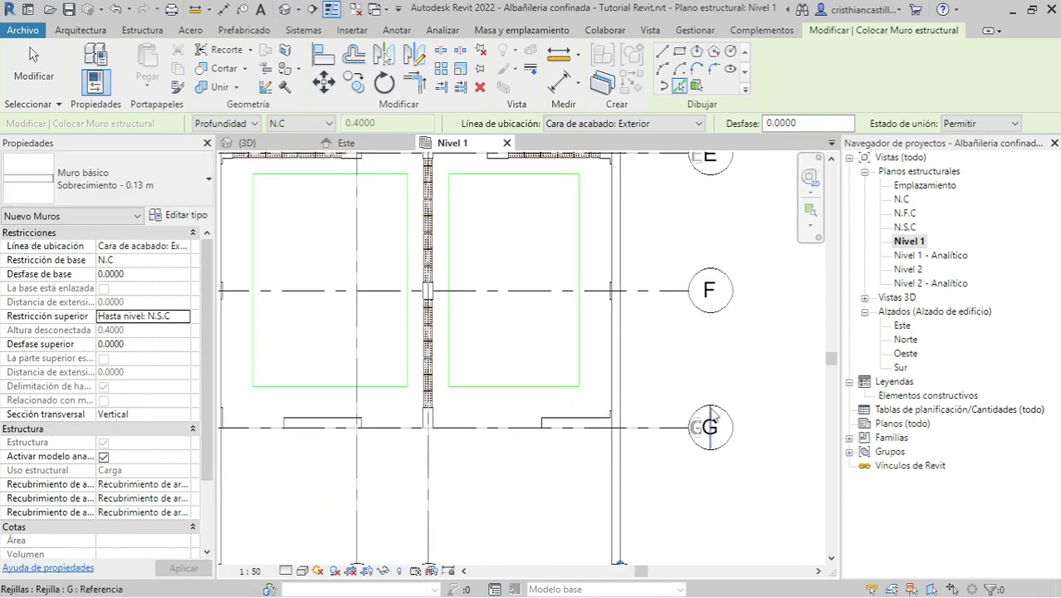
{"action": "middle_click_drag", "start_coordinate": [674, 494], "coordinate": [739, 560]}
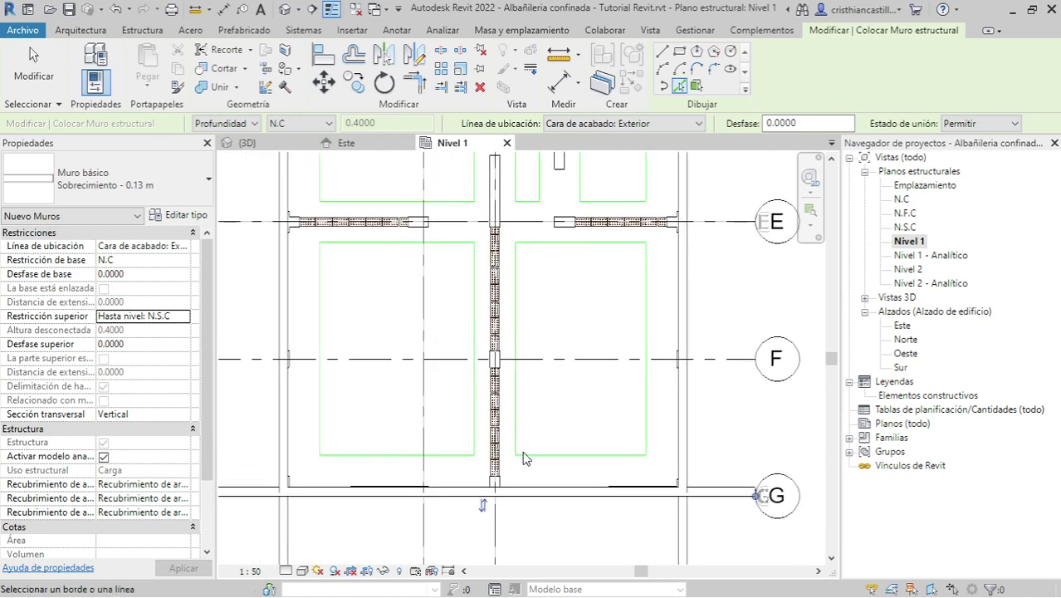
{"action": "left_click", "coordinate": [613, 122]}
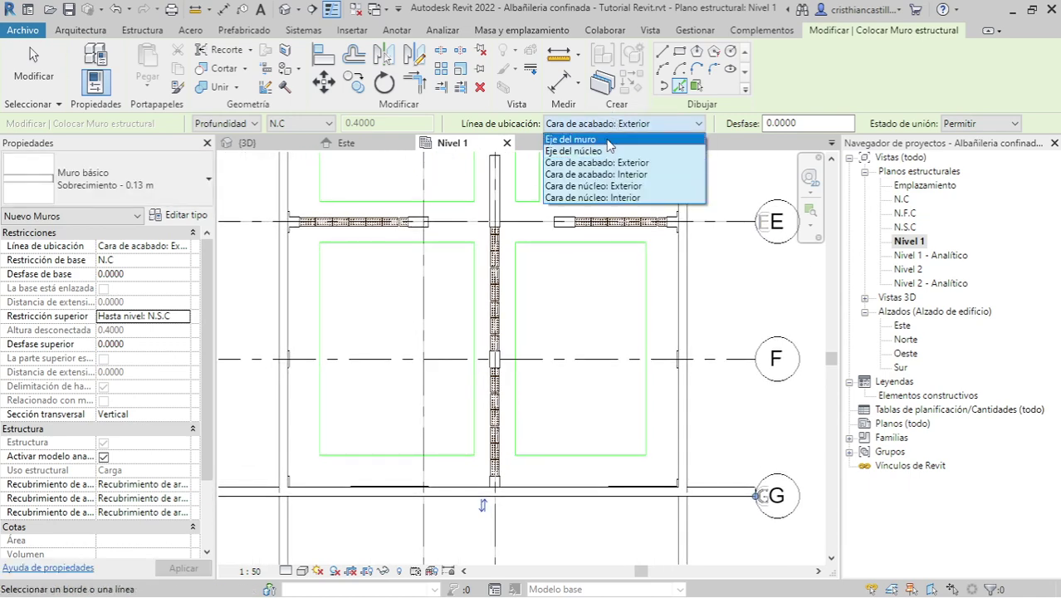
{"action": "left_click", "coordinate": [581, 137]}
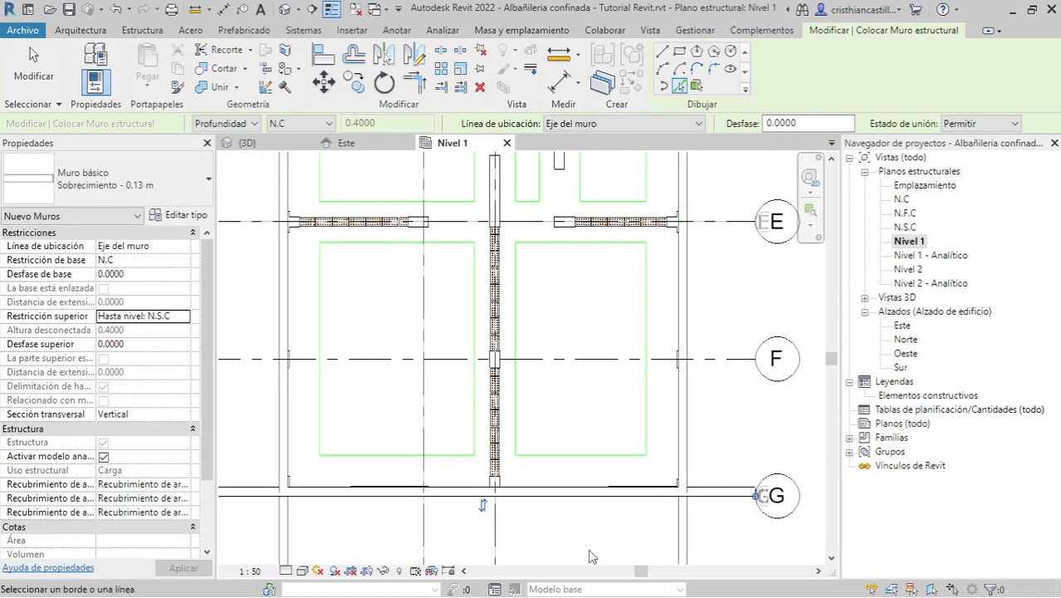
Step: Pan across grids A–G to check the placed plinth walls, then exit the wall tool
{"action": "middle_click_drag", "start_coordinate": [590, 362], "coordinate": [591, 472]}
{"action": "middle_click_drag", "start_coordinate": [618, 224], "coordinate": [621, 338]}
{"action": "middle_click_drag", "start_coordinate": [532, 207], "coordinate": [531, 499]}
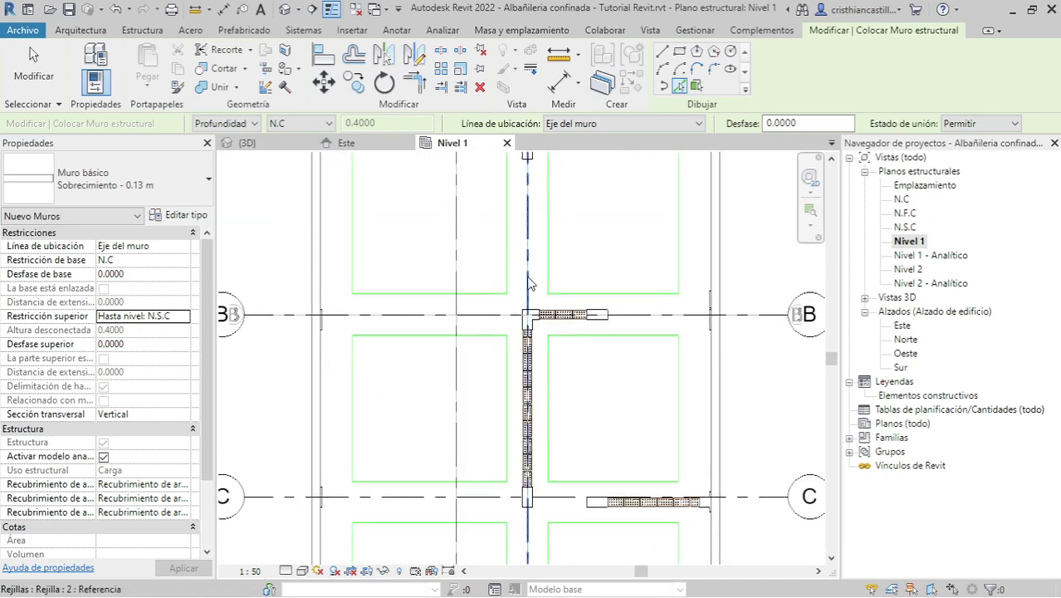
{"action": "middle_click_drag", "start_coordinate": [530, 284], "coordinate": [498, 344]}
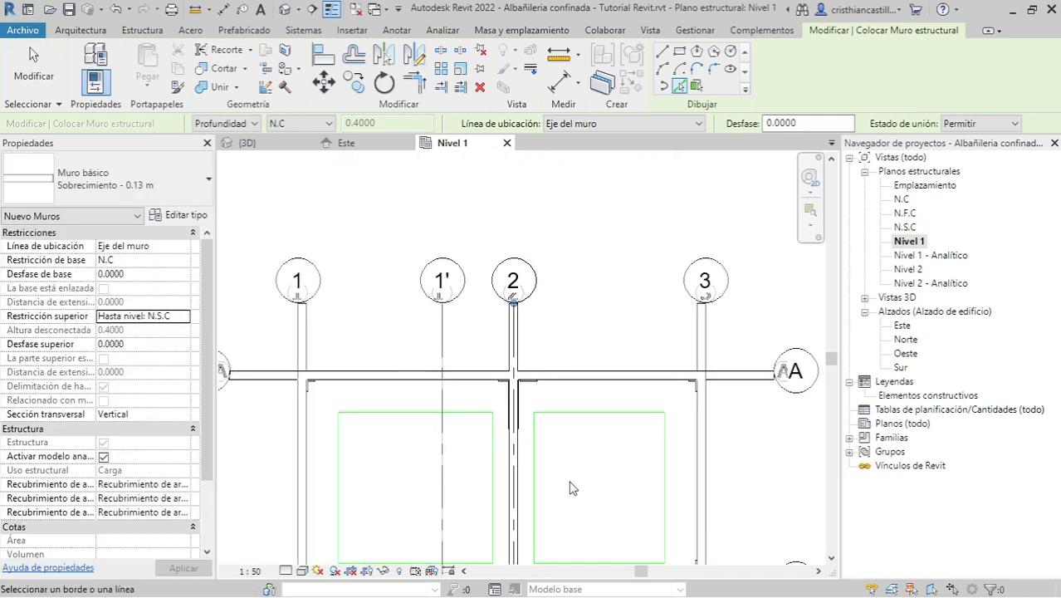
{"action": "middle_click_drag", "start_coordinate": [571, 489], "coordinate": [526, 253]}
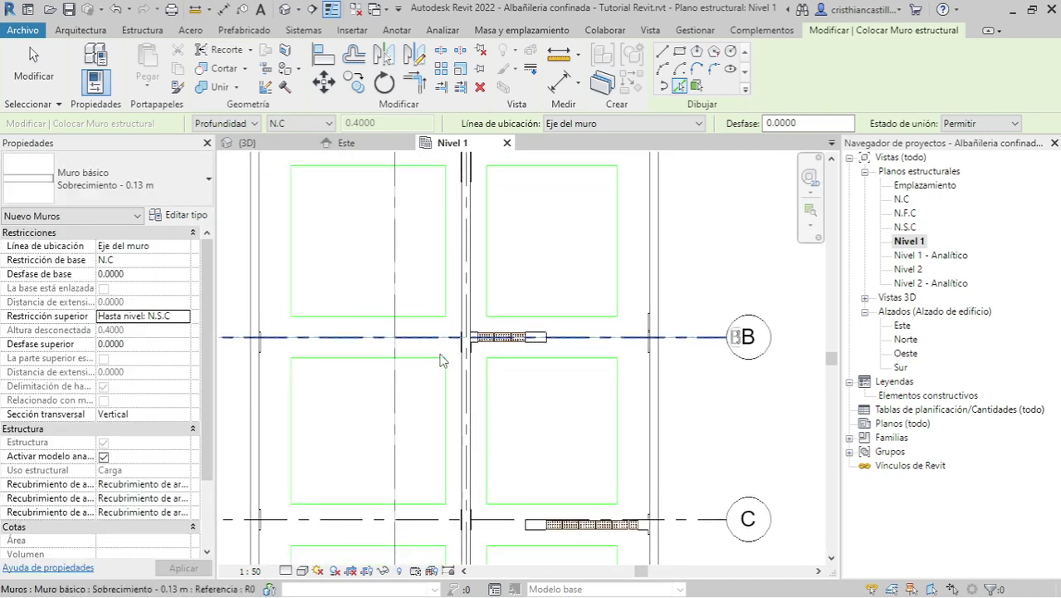
{"action": "middle_click_drag", "start_coordinate": [569, 396], "coordinate": [570, 370]}
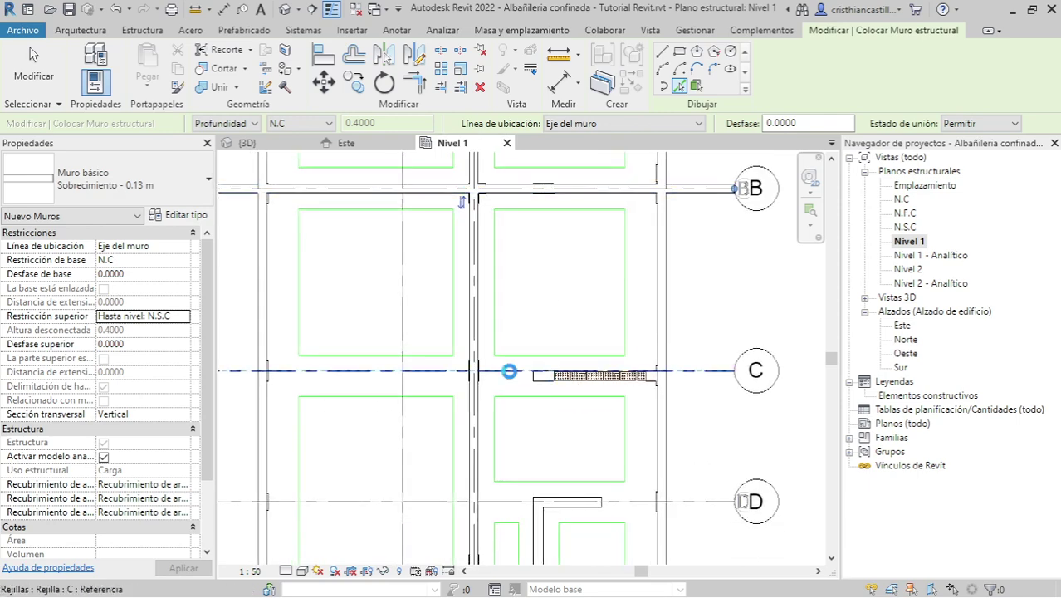
{"action": "mouse_move", "coordinate": [546, 451]}
{"action": "middle_mouse_down"}
{"action": "mouse_move", "coordinate": [548, 407]}
{"action": "mouse_move", "coordinate": [528, 366]}
{"action": "middle_mouse_up"}
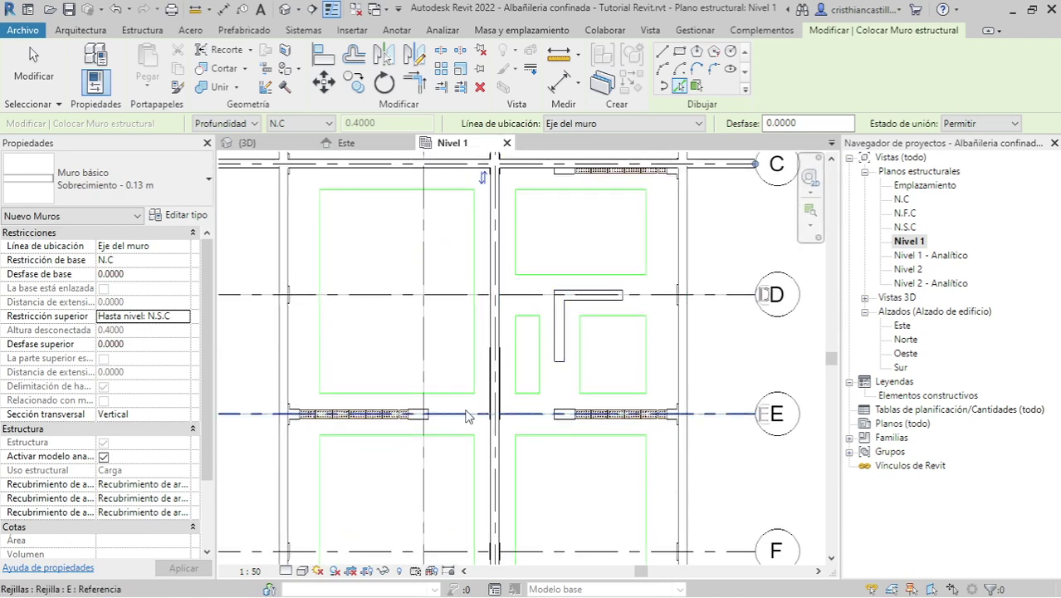
{"action": "scroll", "coordinate": [554, 495], "scroll_direction": "up", "scroll_amount": 1}
{"action": "middle_click_drag", "start_coordinate": [555, 496], "coordinate": [647, 353]}
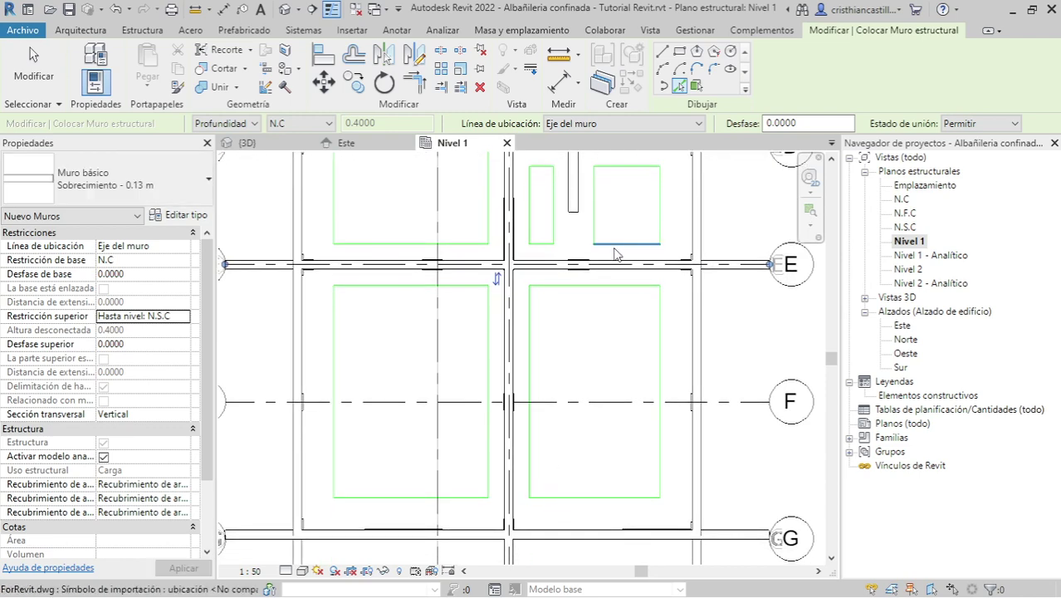
{"action": "middle_click_drag", "start_coordinate": [614, 249], "coordinate": [601, 588]}
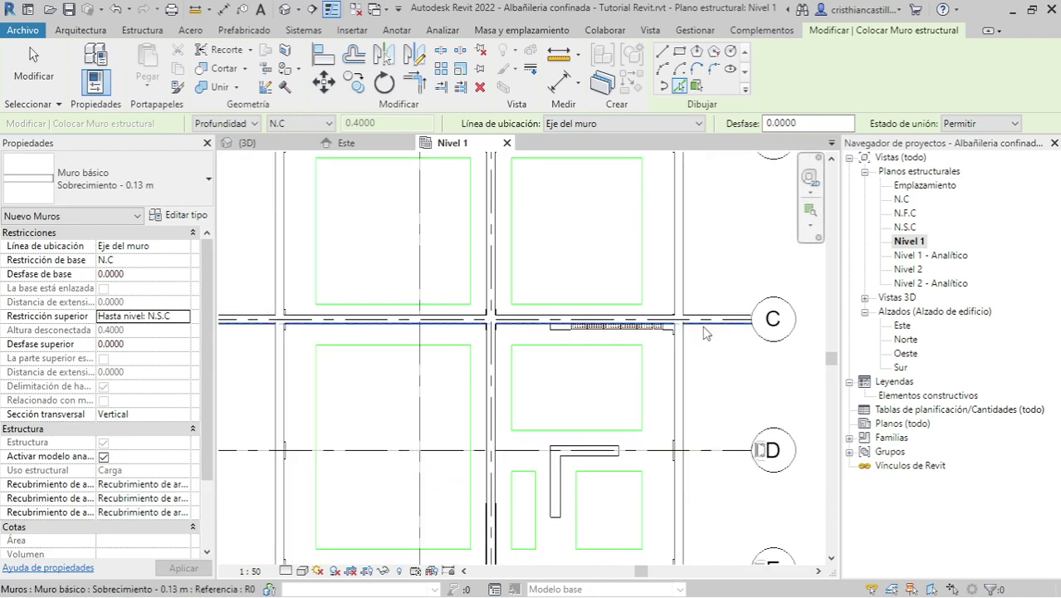
{"action": "key", "text": "Escape"}
{"action": "key", "text": "Escape"}
{"action": "scroll", "coordinate": [648, 325], "scroll_direction": "up", "scroll_amount": 5}
Step: Use AL (Alinear) to snap the plinth wall near grid C onto the grid C line
{"action": "key", "text": "a"}
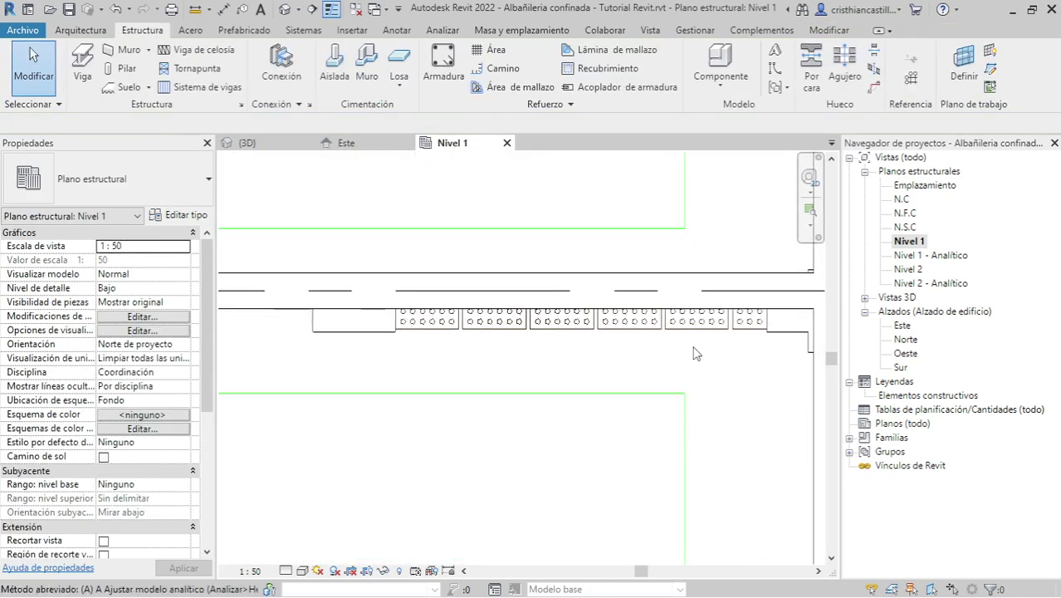
{"action": "key", "text": "l"}
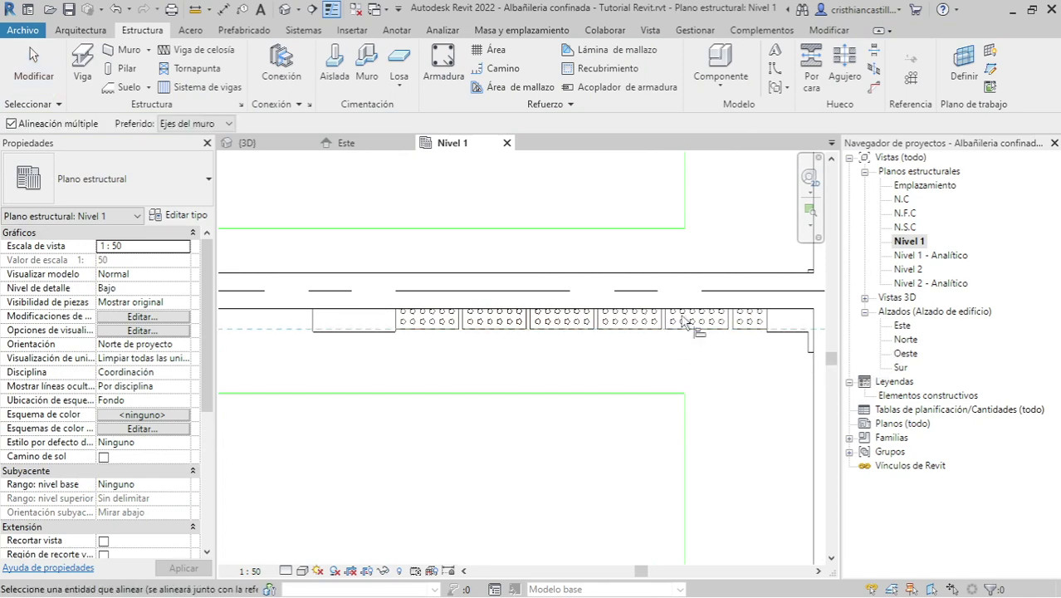
{"action": "left_click", "coordinate": [690, 321]}
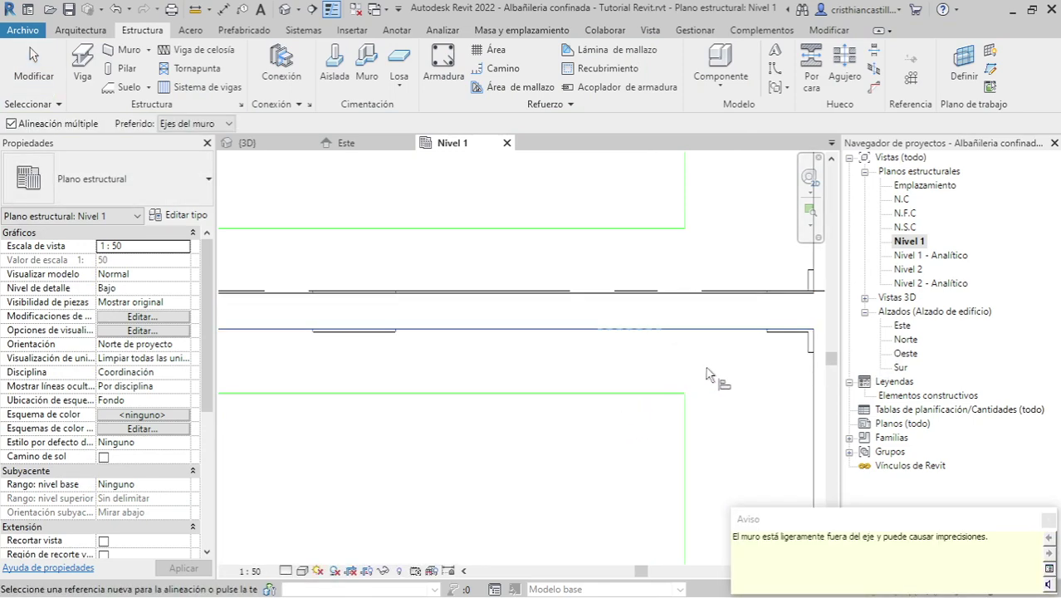
{"action": "scroll", "coordinate": [707, 373], "scroll_direction": "down", "scroll_amount": 2}
{"action": "mouse_move", "coordinate": [715, 378]}
{"action": "middle_mouse_down"}
{"action": "mouse_move", "coordinate": [431, 380]}
{"action": "mouse_move", "coordinate": [230, 406]}
{"action": "middle_mouse_up"}
{"action": "key", "text": "Escape"}
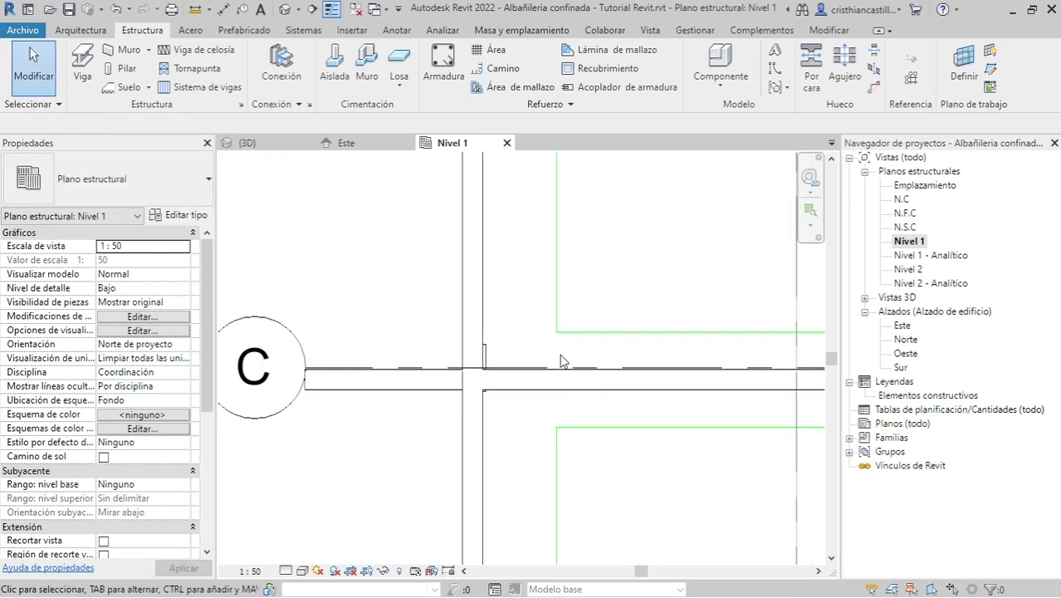
{"action": "scroll", "coordinate": [560, 361], "scroll_direction": "down", "scroll_amount": 1}
{"action": "scroll", "coordinate": [676, 341], "scroll_direction": "up", "scroll_amount": 1}
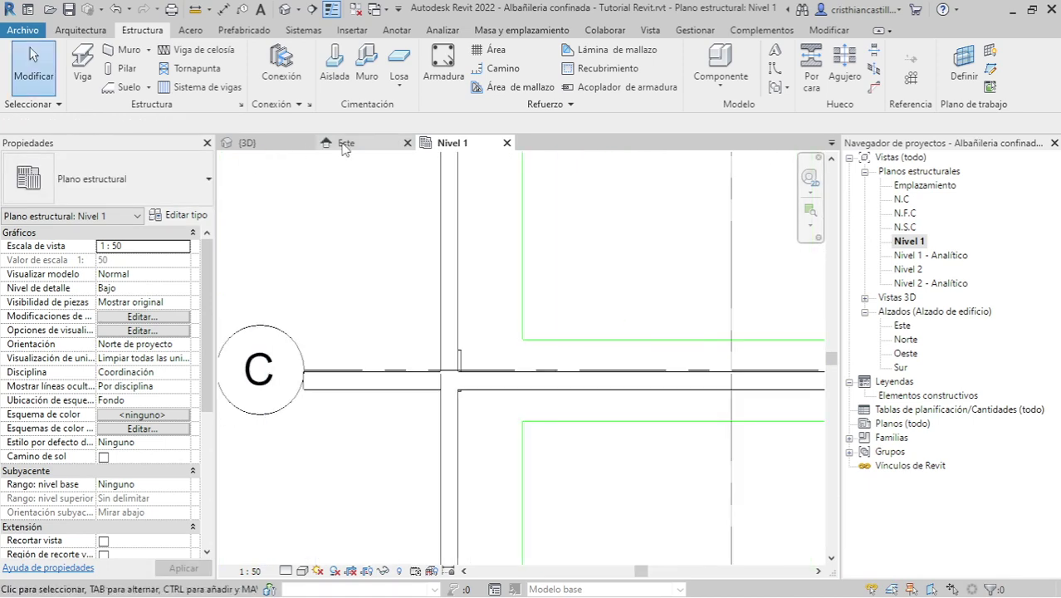
Step: In 3D, trim walls to corners at grids A/3, G/3 and G/1
{"action": "left_click", "coordinate": [268, 148]}
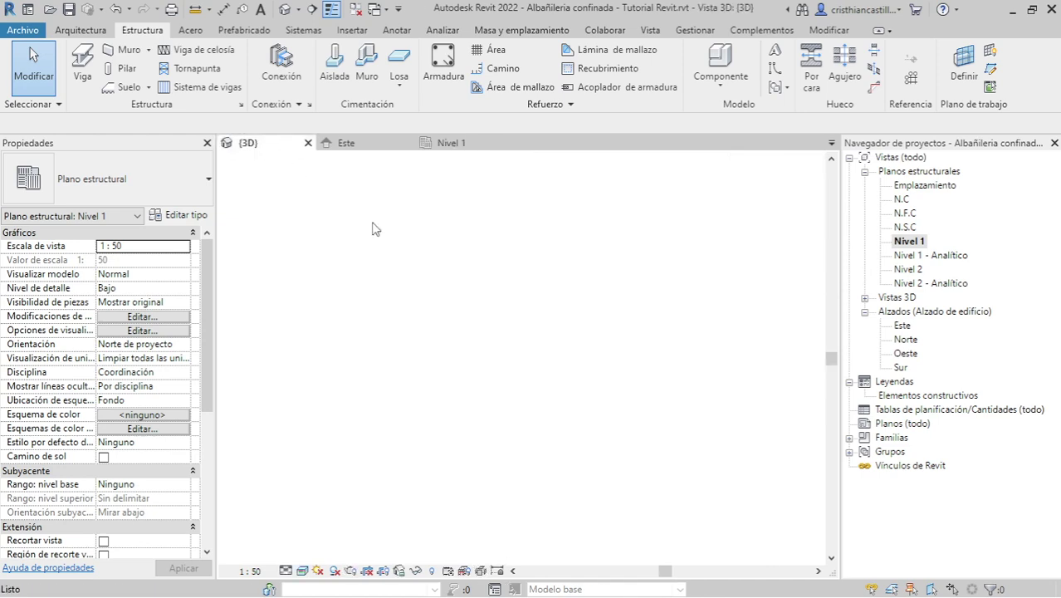
{"action": "scroll", "coordinate": [616, 341], "scroll_direction": "down", "scroll_amount": 5}
{"action": "middle_click_drag", "start_coordinate": [565, 348], "coordinate": [458, 433]}
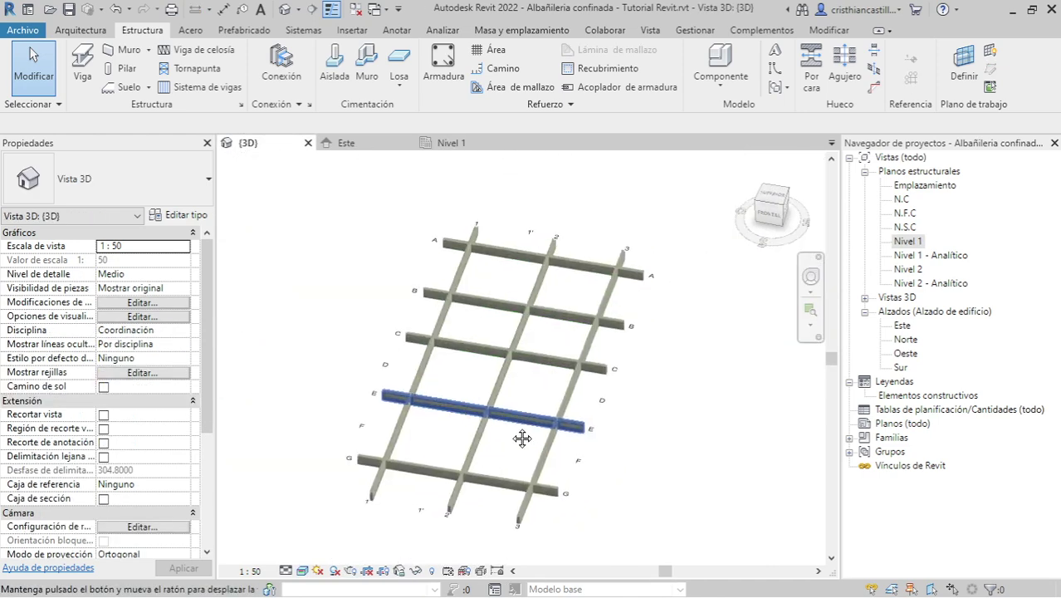
{"action": "key", "text": "r"}
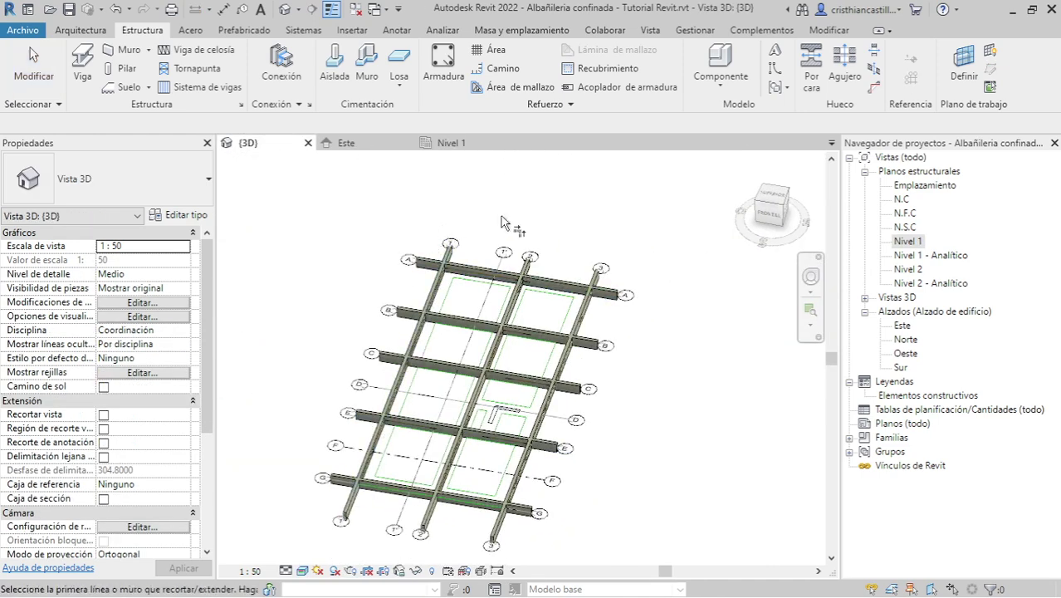
{"action": "left_click", "coordinate": [829, 30]}
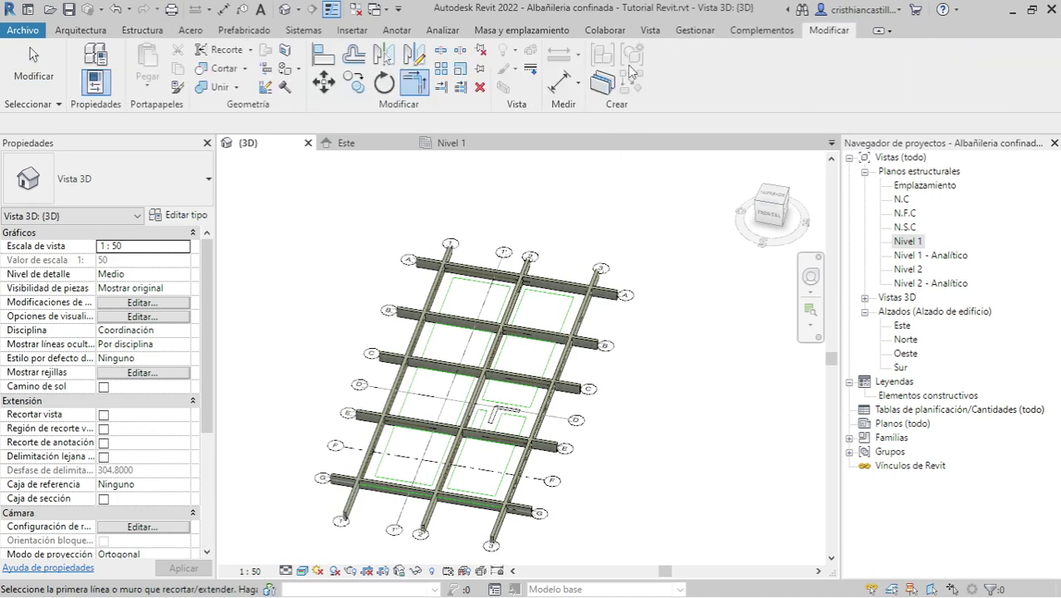
{"action": "left_click", "coordinate": [455, 274]}
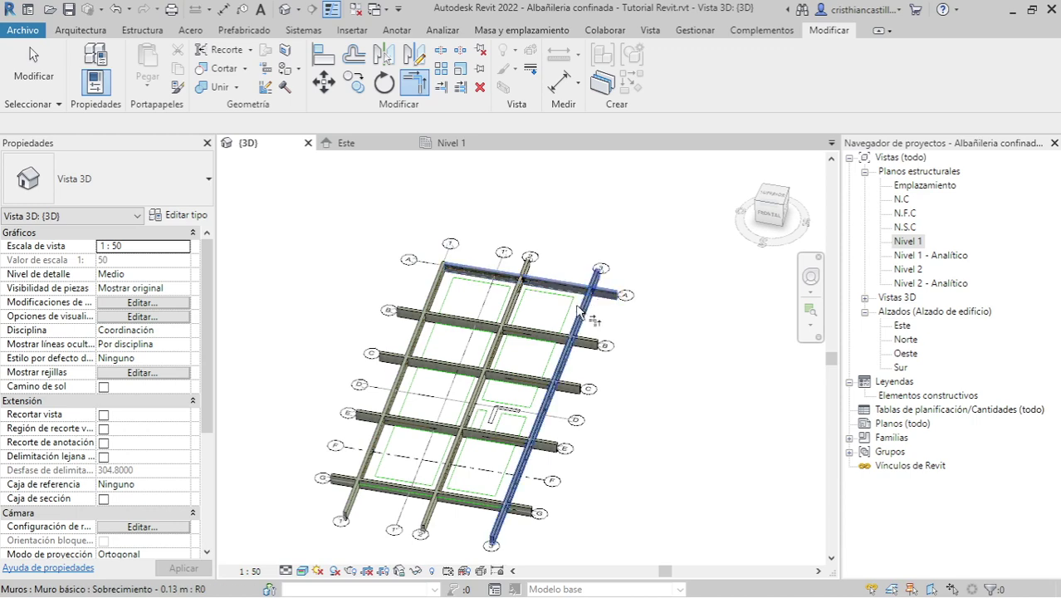
{"action": "left_click", "coordinate": [474, 504]}
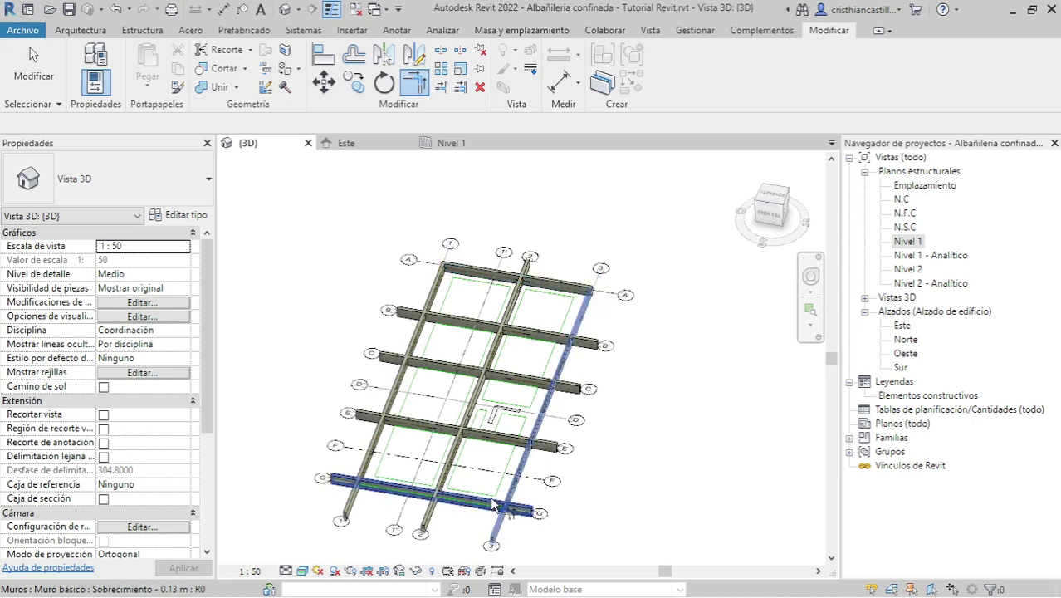
{"action": "left_click", "coordinate": [379, 493]}
{"action": "left_click", "coordinate": [370, 453]}
{"action": "left_click", "coordinate": [374, 488]}
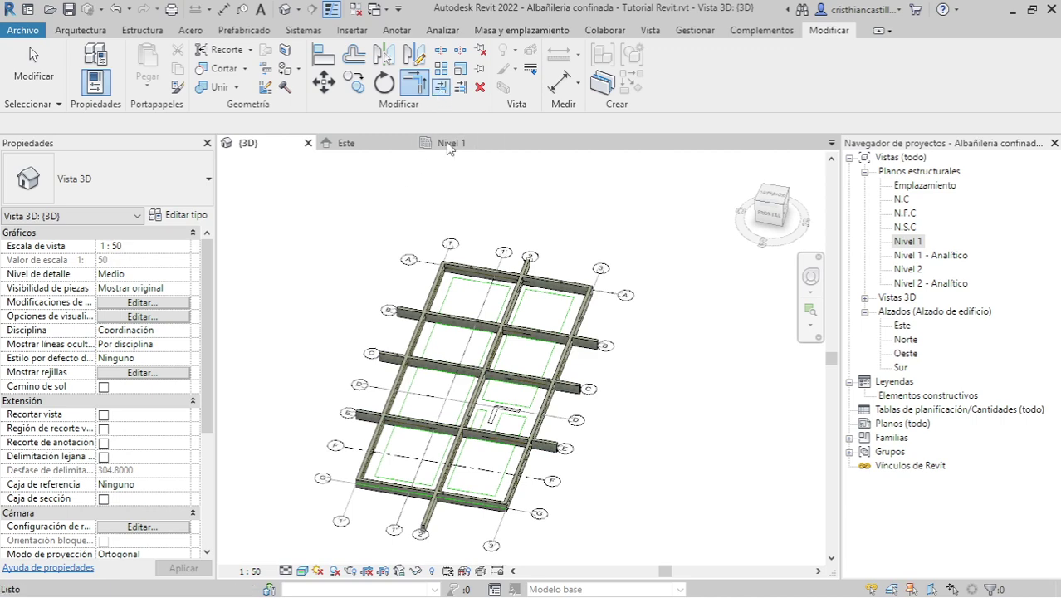
Step: Trim the grid B, C and E wall overhangs back to the grid 1 wall
{"action": "left_click", "coordinate": [441, 87]}
{"action": "left_click", "coordinate": [438, 304]}
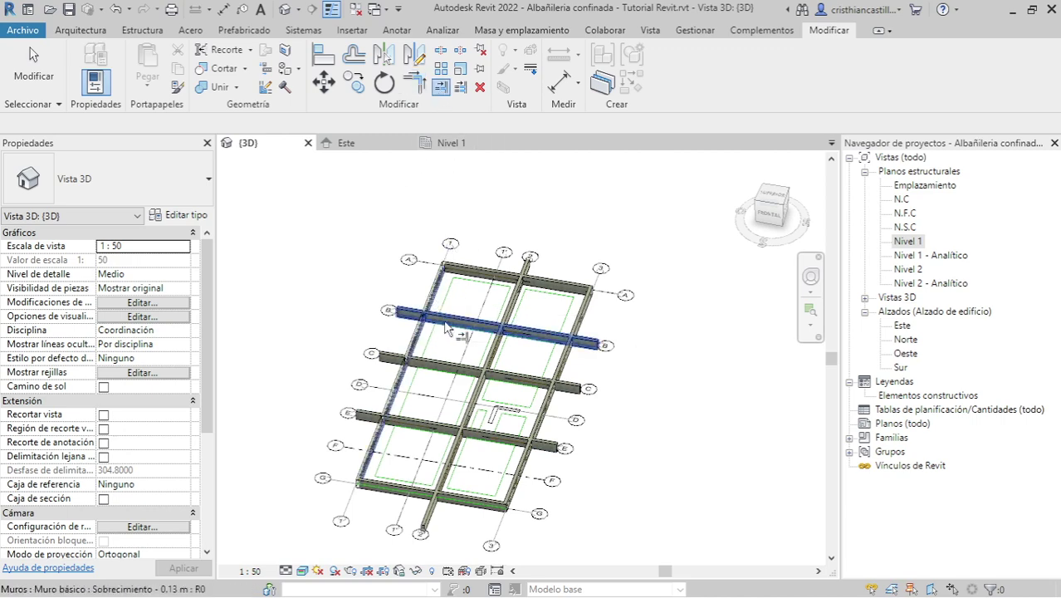
{"action": "left_click", "coordinate": [448, 321]}
{"action": "left_click", "coordinate": [442, 368]}
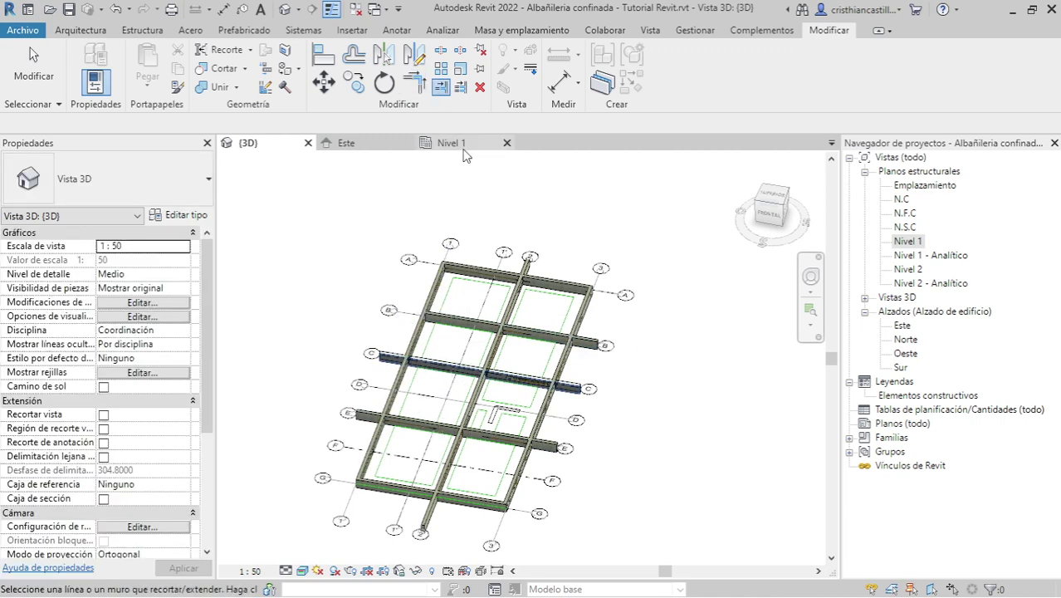
{"action": "left_click", "coordinate": [460, 87]}
{"action": "left_click", "coordinate": [438, 374]}
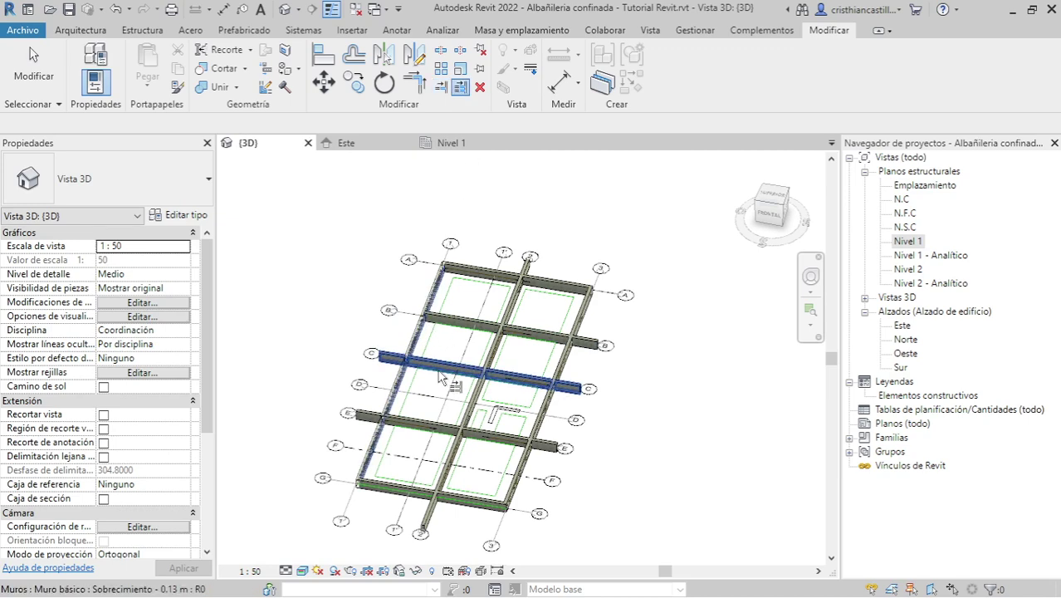
{"action": "left_click", "coordinate": [441, 375]}
{"action": "left_click", "coordinate": [391, 420]}
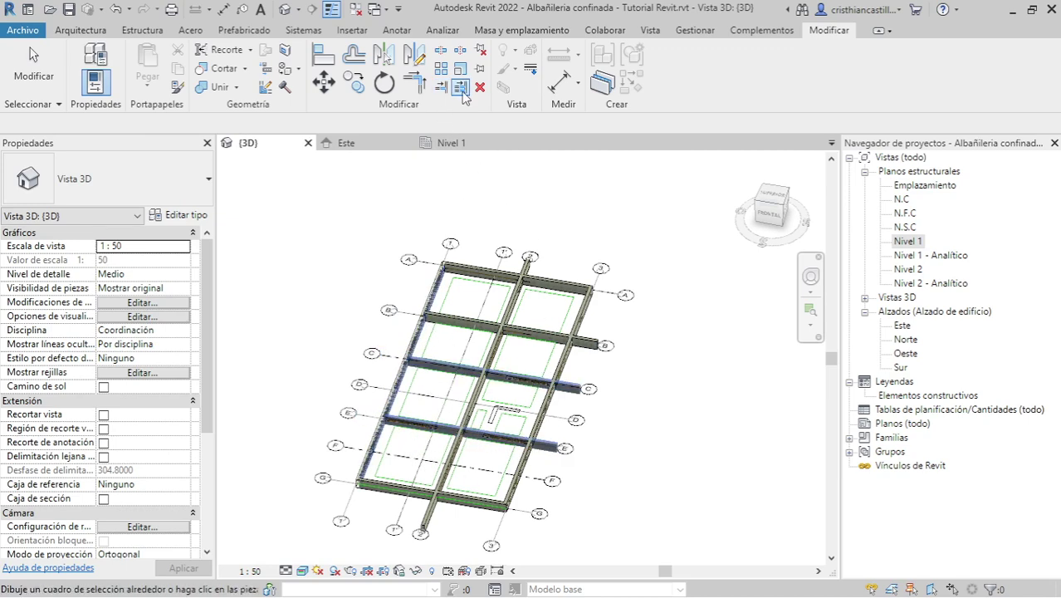
Step: Trim the grid B and C walls back to grid 3 and cut the grid 2 stub past grid G
{"action": "left_click", "coordinate": [463, 93]}
{"action": "left_click", "coordinate": [570, 347]}
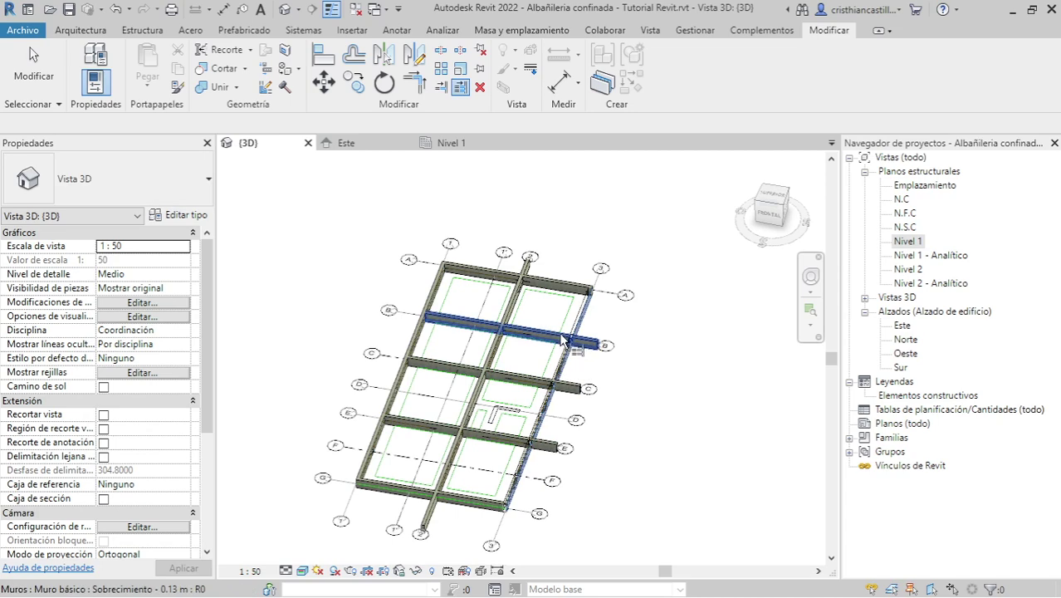
{"action": "left_click", "coordinate": [563, 341]}
{"action": "left_click", "coordinate": [536, 385]}
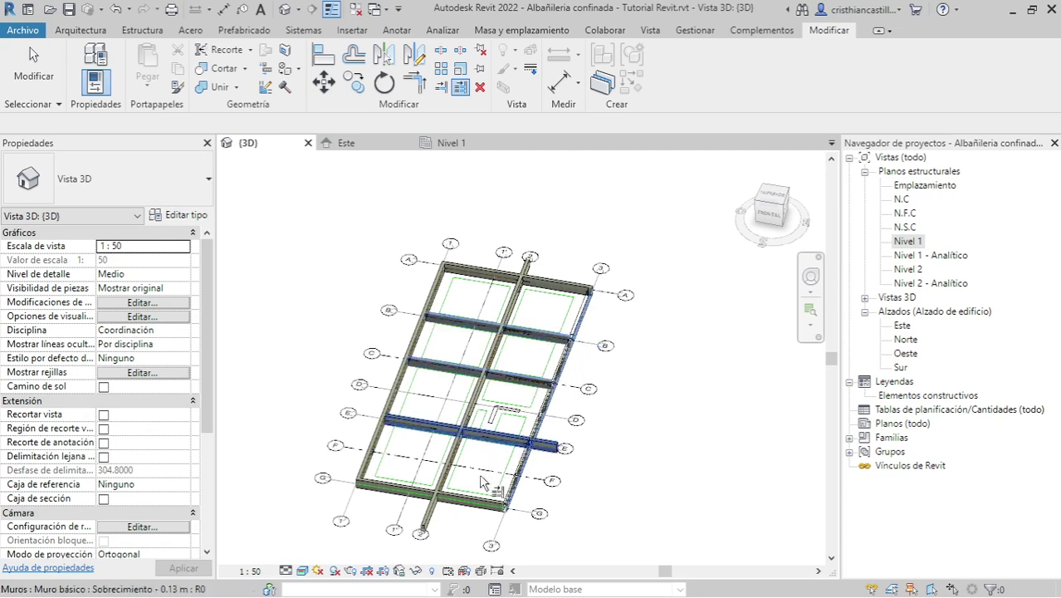
{"action": "key", "text": "Escape"}
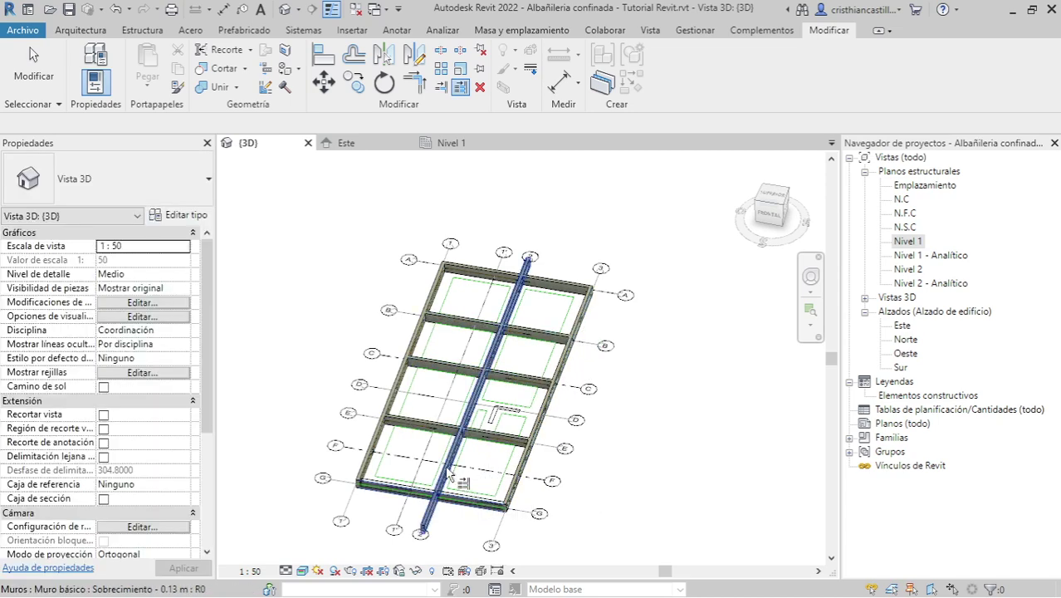
{"action": "left_click", "coordinate": [449, 472]}
{"action": "left_click", "coordinate": [543, 283]}
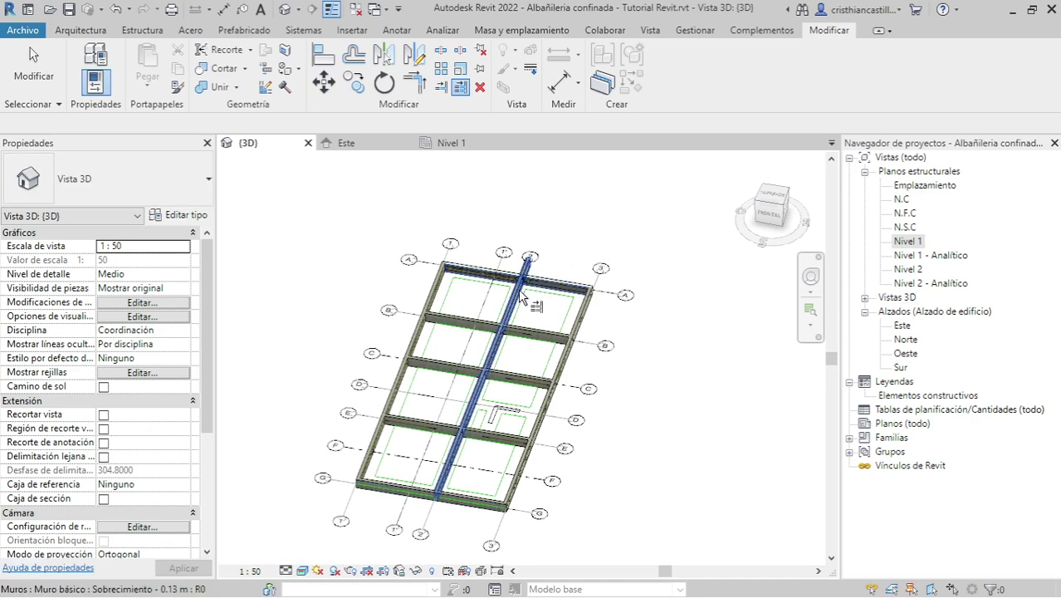
{"action": "key", "text": "Escape"}
{"action": "key", "text": "Escape"}
Step: Return to the Nivel 1 plan and centre the whole grid
{"action": "left_click", "coordinate": [448, 143]}
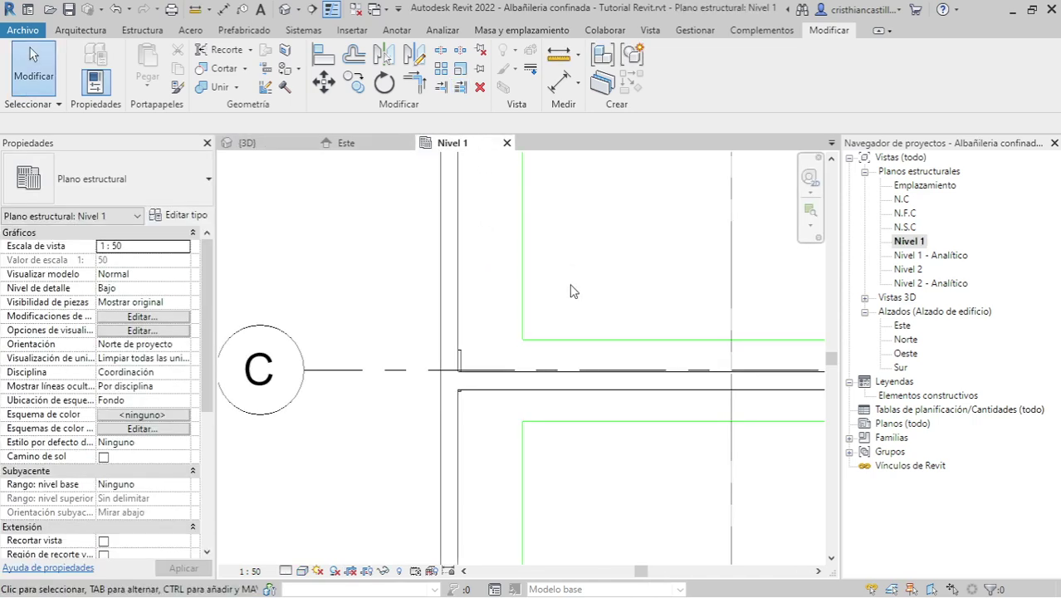
{"action": "scroll", "coordinate": [570, 291], "scroll_direction": "down", "scroll_amount": 3}
{"action": "scroll", "coordinate": [540, 379], "scroll_direction": "down", "scroll_amount": 3}
{"action": "middle_click_drag", "start_coordinate": [540, 379], "coordinate": [537, 419]}
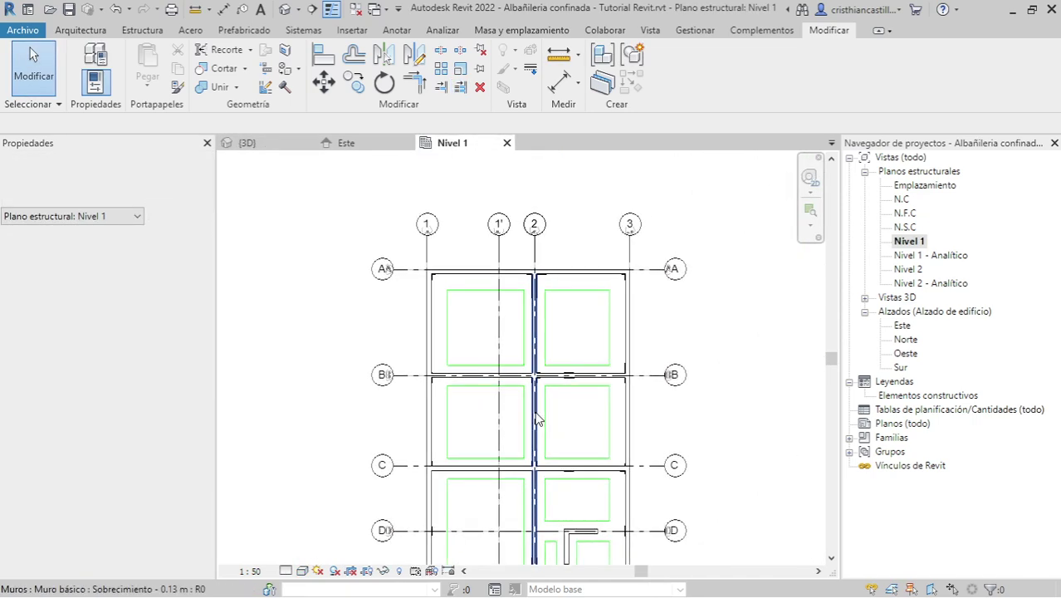
Step: Review the trimmed walls in Nivel 1, then switch to the 3D view with the Estructura tab shown
{"action": "middle_click_drag", "start_coordinate": [573, 514], "coordinate": [527, 375]}
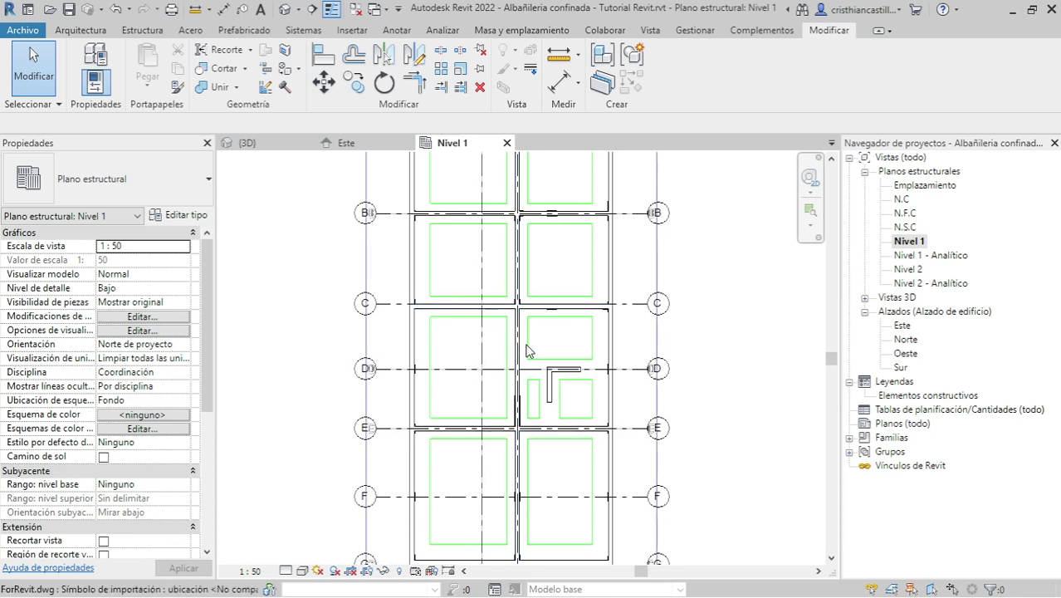
{"action": "scroll", "coordinate": [657, 359], "scroll_direction": "down", "scroll_amount": 1}
{"action": "scroll", "coordinate": [750, 360], "scroll_direction": "up", "scroll_amount": 2, "text": "ctrl"}
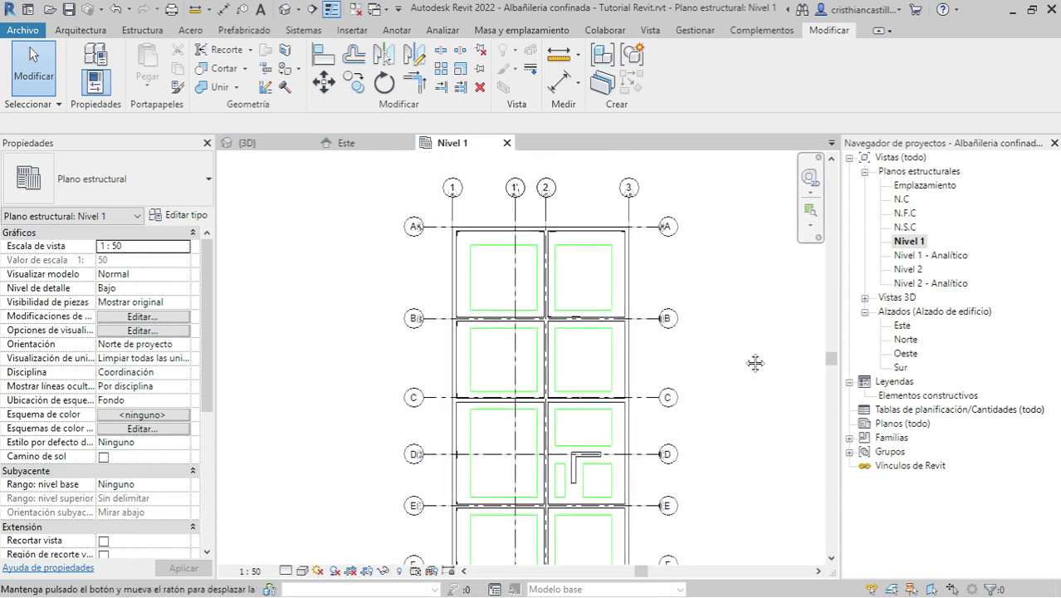
{"action": "scroll", "coordinate": [750, 360], "scroll_direction": "up", "scroll_amount": 2, "text": "ctrl"}
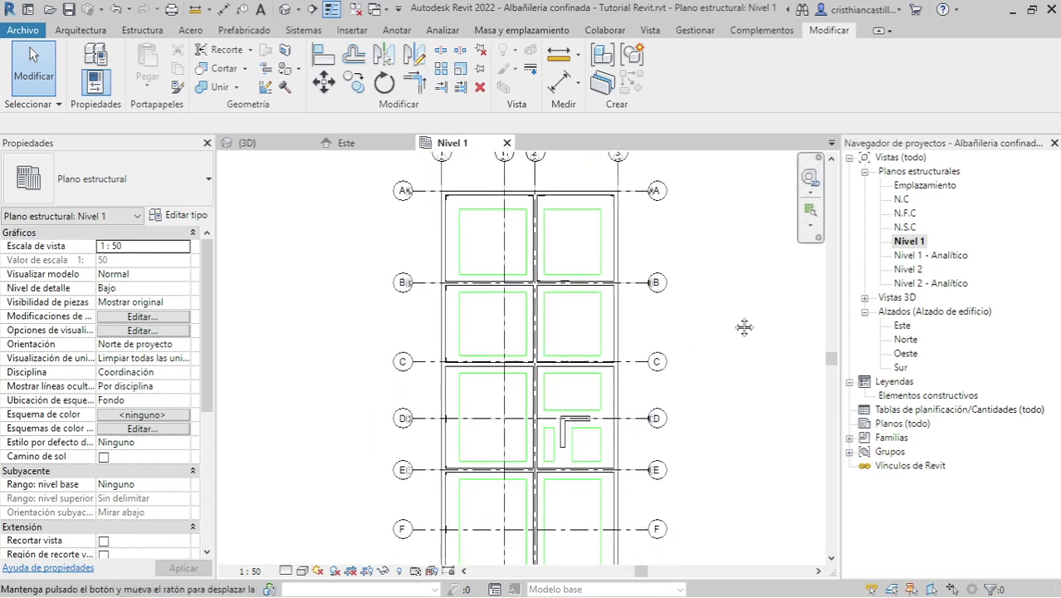
{"action": "left_click", "coordinate": [247, 143]}
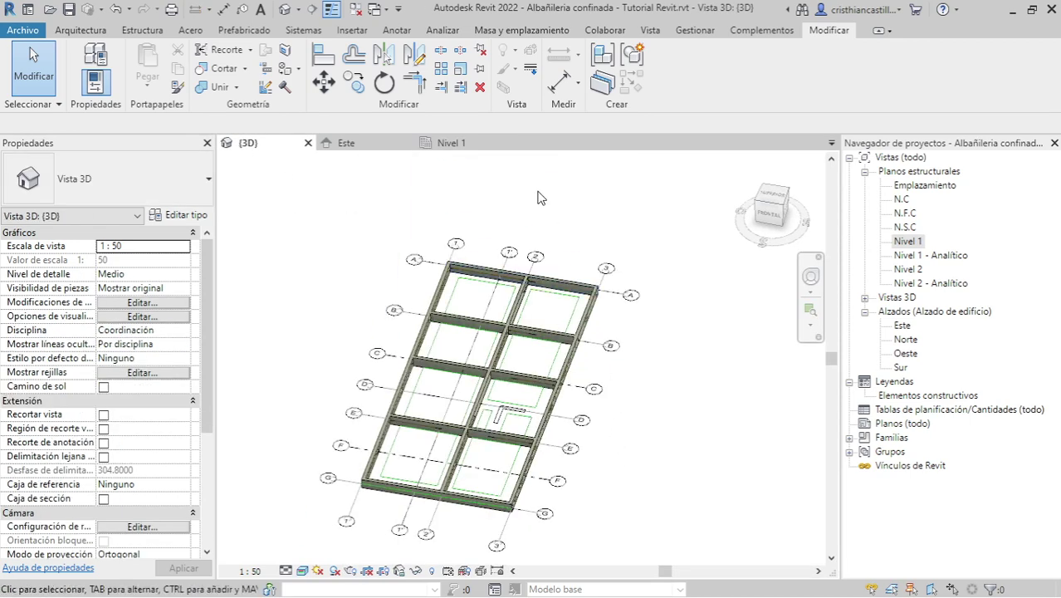
{"action": "left_click", "coordinate": [158, 31]}
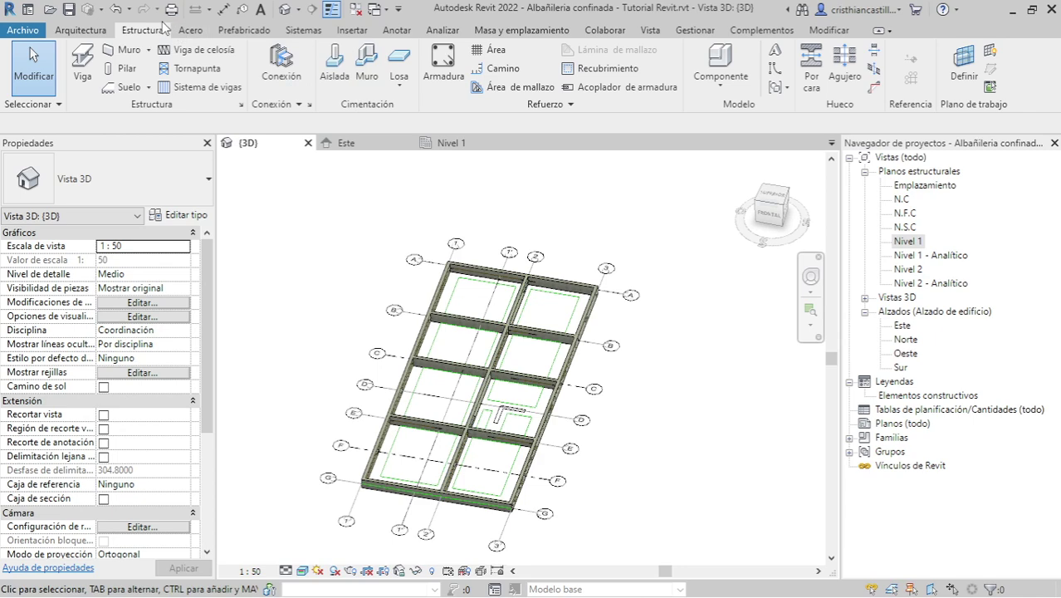
Step: Place Cimiento corrido 0.60 x 0.80 m wall foundations under the four perimeter walls
{"action": "left_click", "coordinate": [365, 73]}
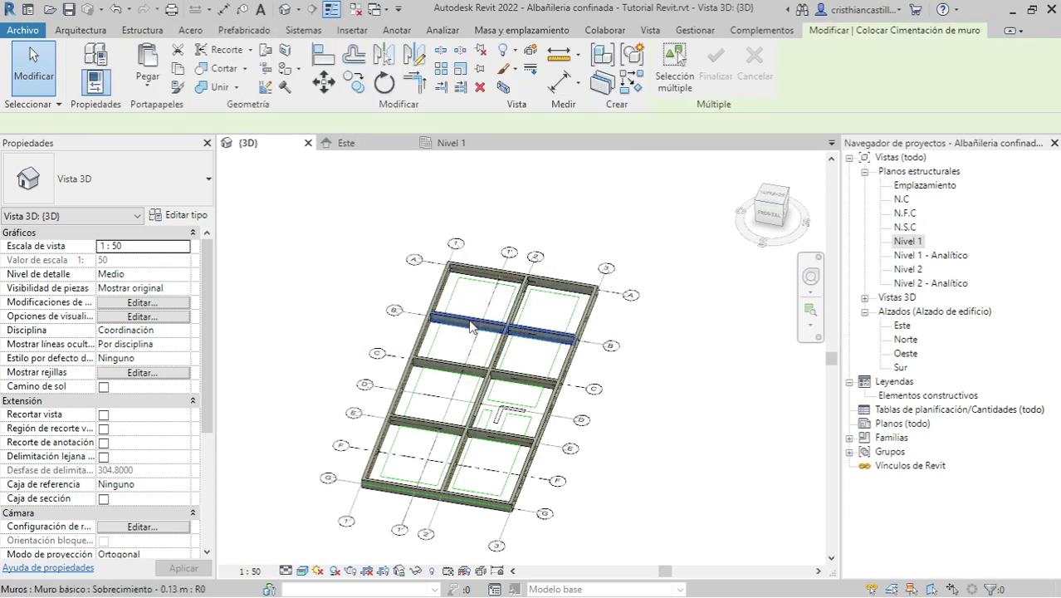
{"action": "left_click", "coordinate": [212, 198]}
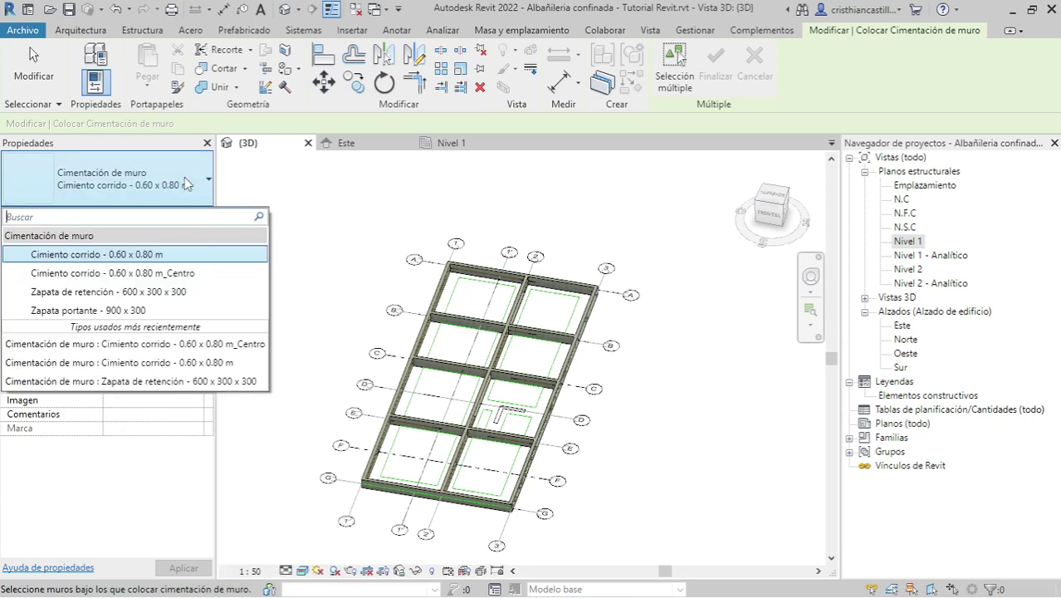
{"action": "left_click", "coordinate": [214, 264]}
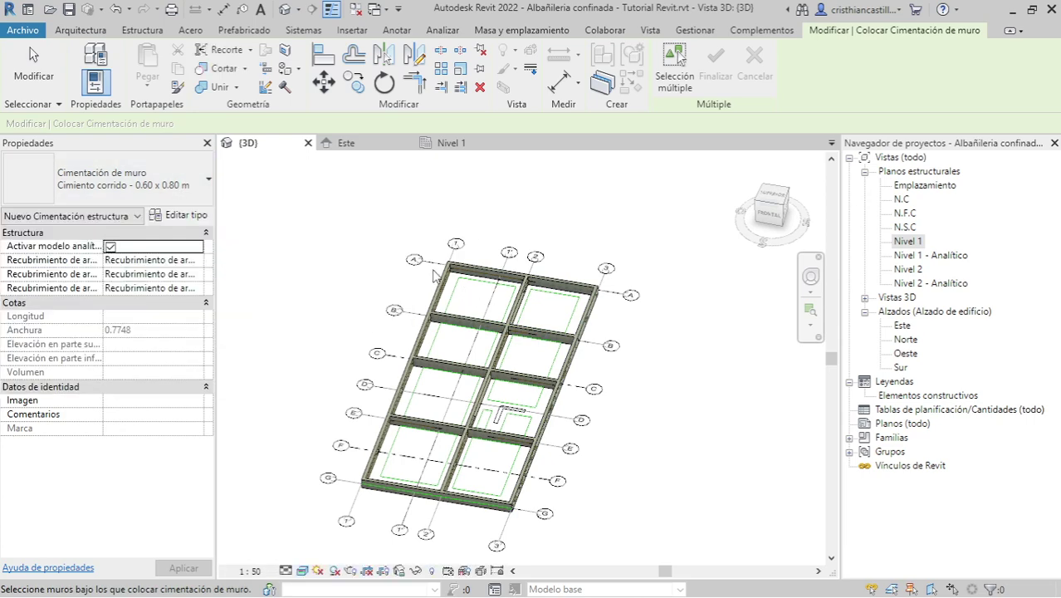
{"action": "left_click", "coordinate": [473, 278]}
{"action": "left_click", "coordinate": [515, 276]}
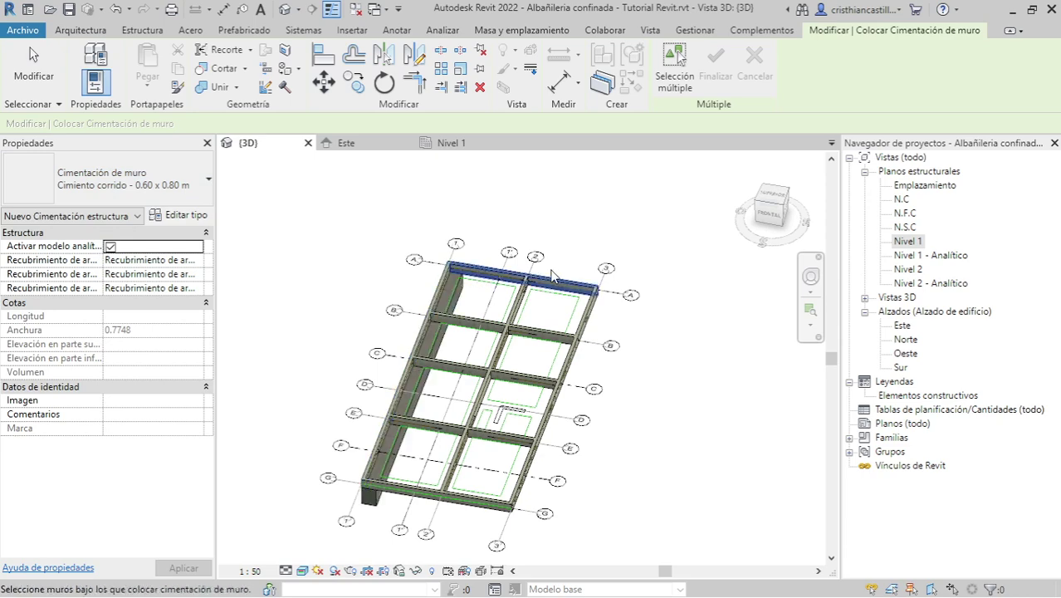
{"action": "left_click", "coordinate": [588, 322]}
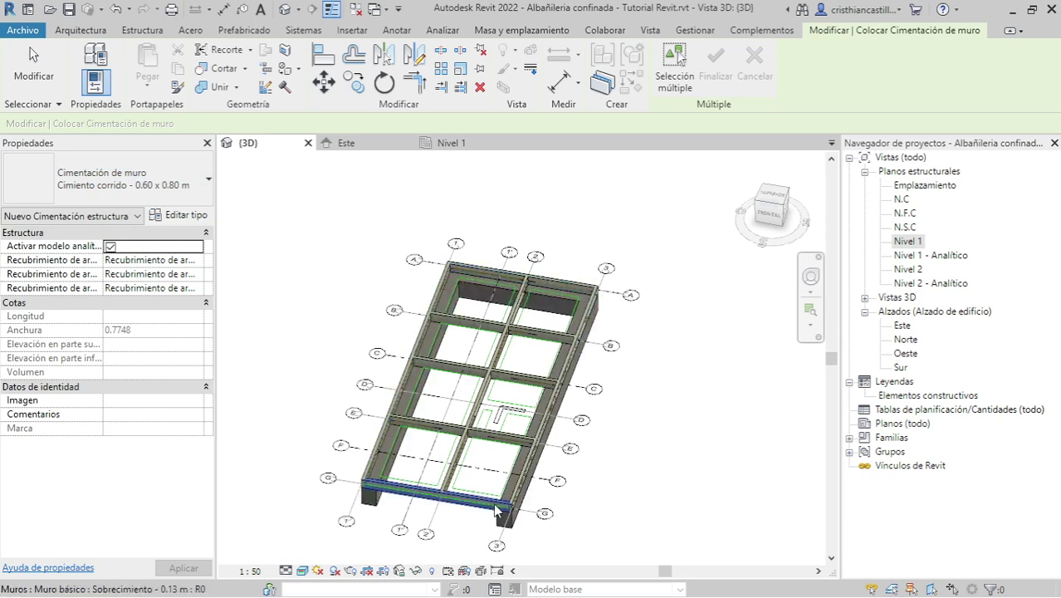
{"action": "left_click", "coordinate": [497, 510]}
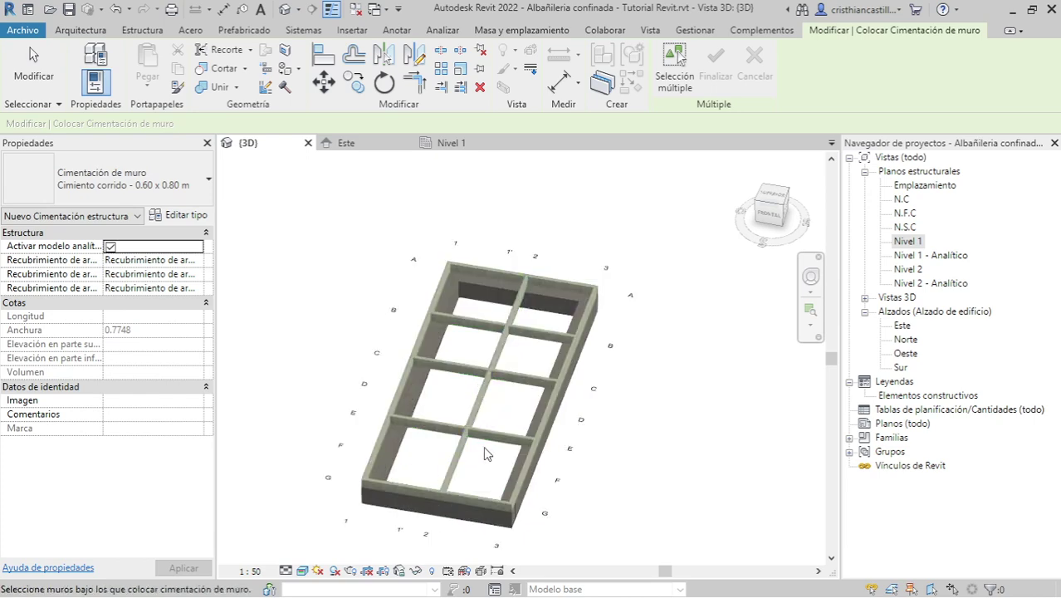
{"action": "scroll", "coordinate": [406, 432], "scroll_direction": "up", "scroll_amount": 2}
{"action": "scroll", "coordinate": [430, 461], "scroll_direction": "up", "scroll_amount": 2}
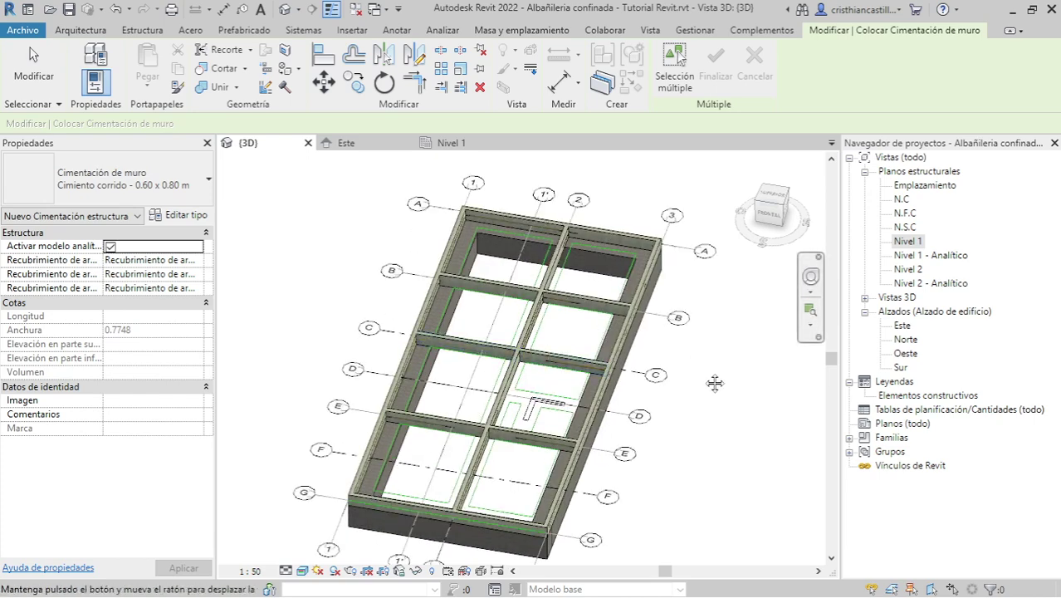
{"action": "middle_click_drag", "start_coordinate": [714, 382], "coordinate": [692, 369]}
Step: Place 0.60 x 0.80 m_Centro foundations under the interior walls on rows B, C and E
{"action": "left_click", "coordinate": [201, 176]}
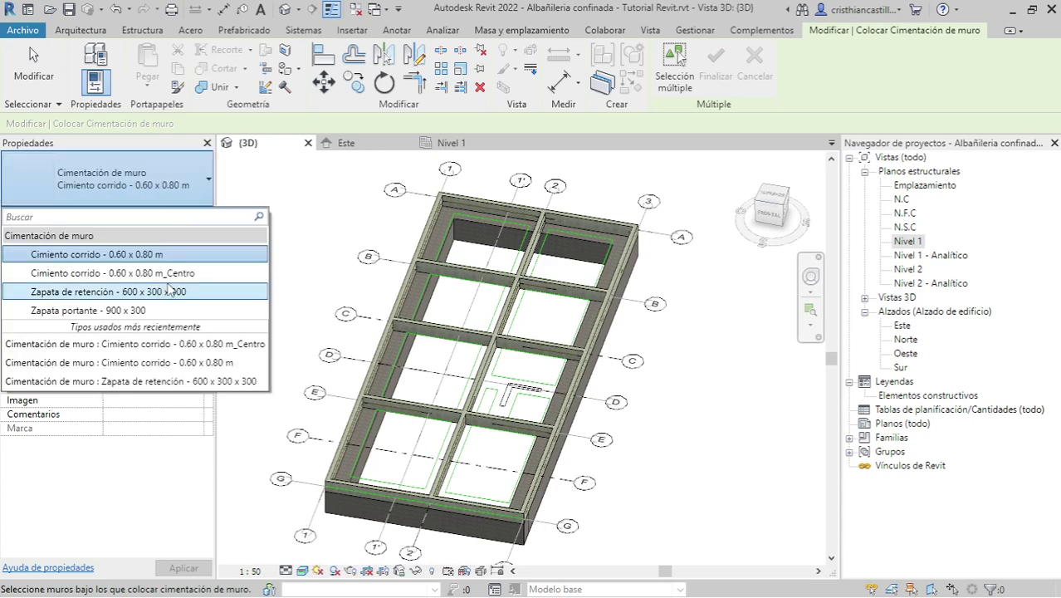
{"action": "left_click", "coordinate": [99, 271]}
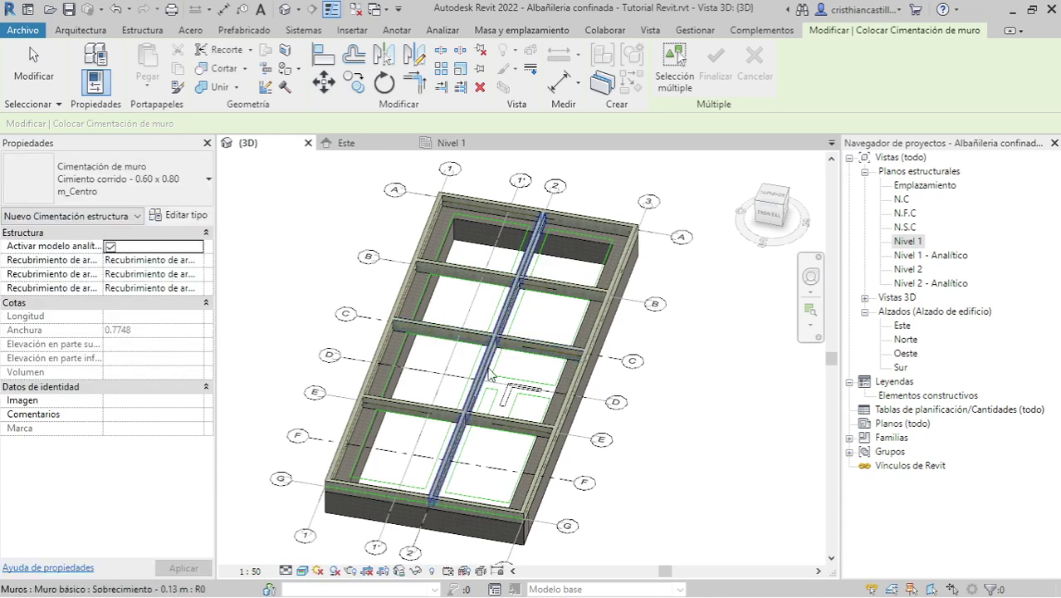
{"action": "left_click", "coordinate": [522, 398]}
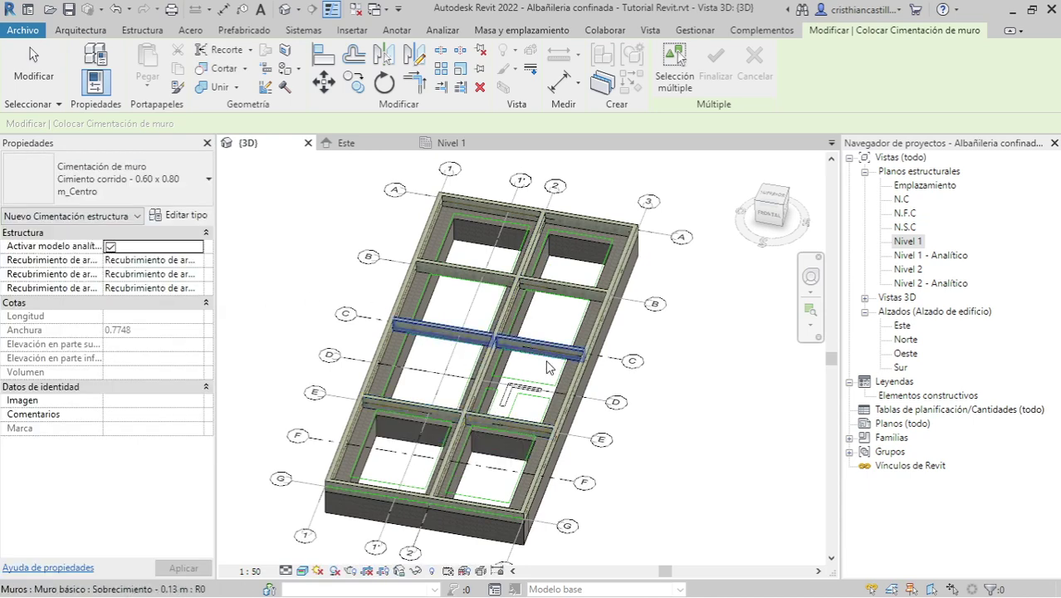
{"action": "left_click", "coordinate": [578, 310]}
{"action": "left_click", "coordinate": [572, 295]}
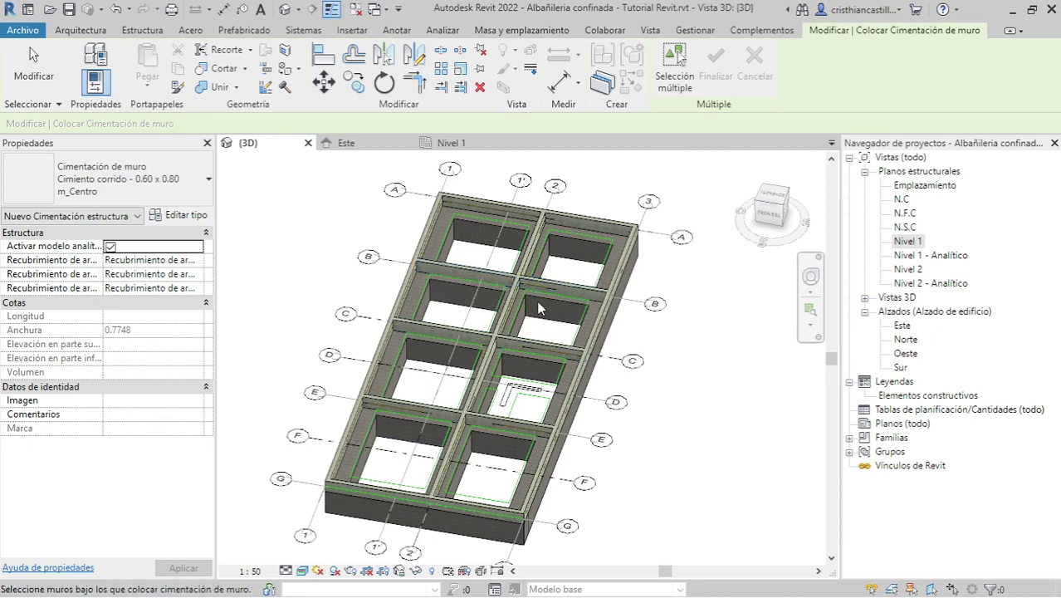
{"action": "key", "text": "Escape"}
{"action": "key", "text": "Escape"}
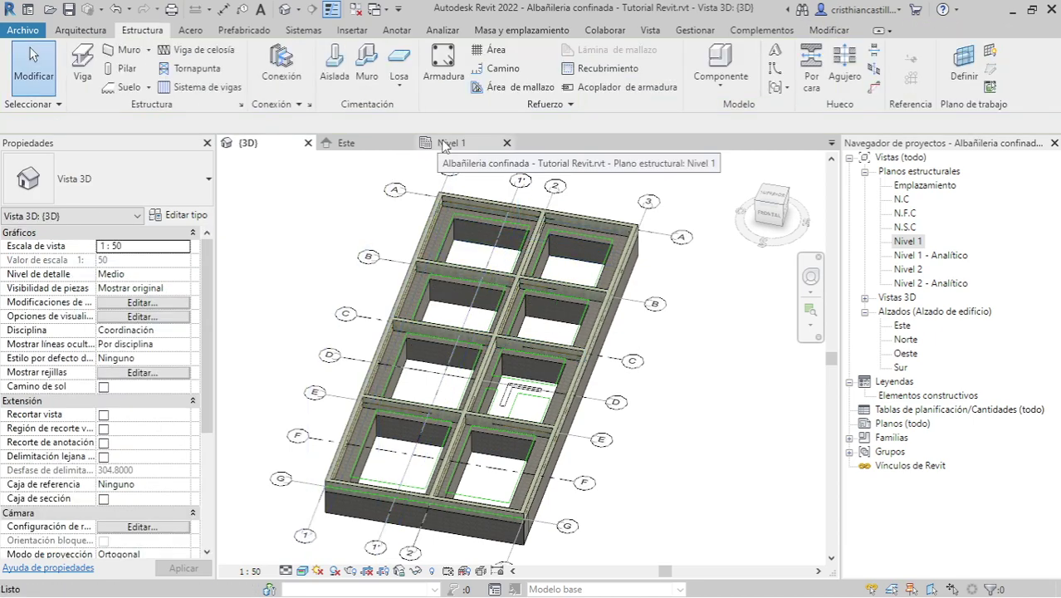
Step: Open the N.S.C plan as the only view and zoom to the L-shaped area between grids D and E
{"action": "left_click", "coordinate": [444, 147]}
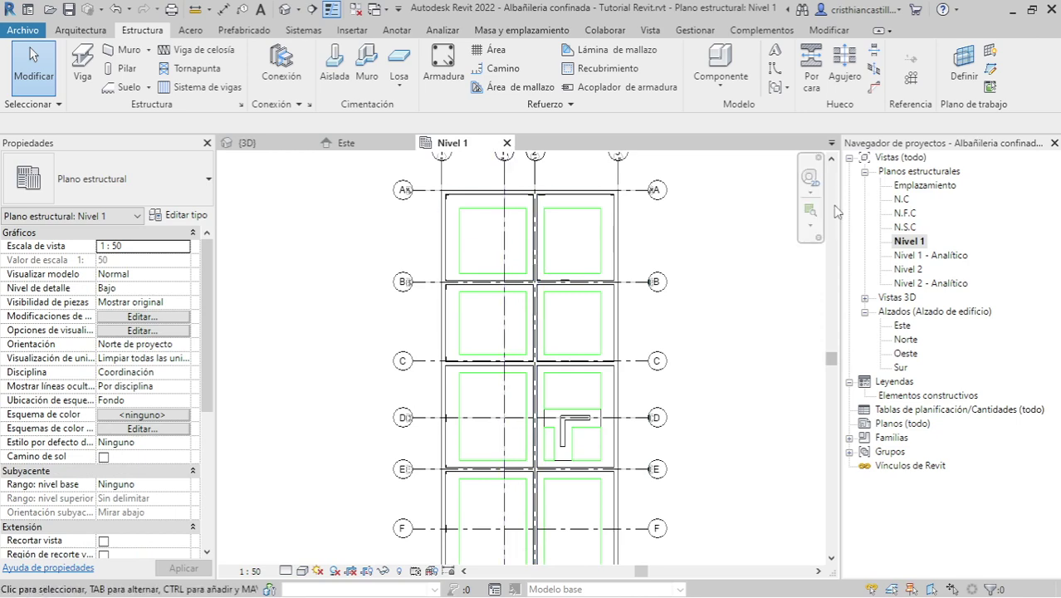
{"action": "double_click", "coordinate": [904, 226]}
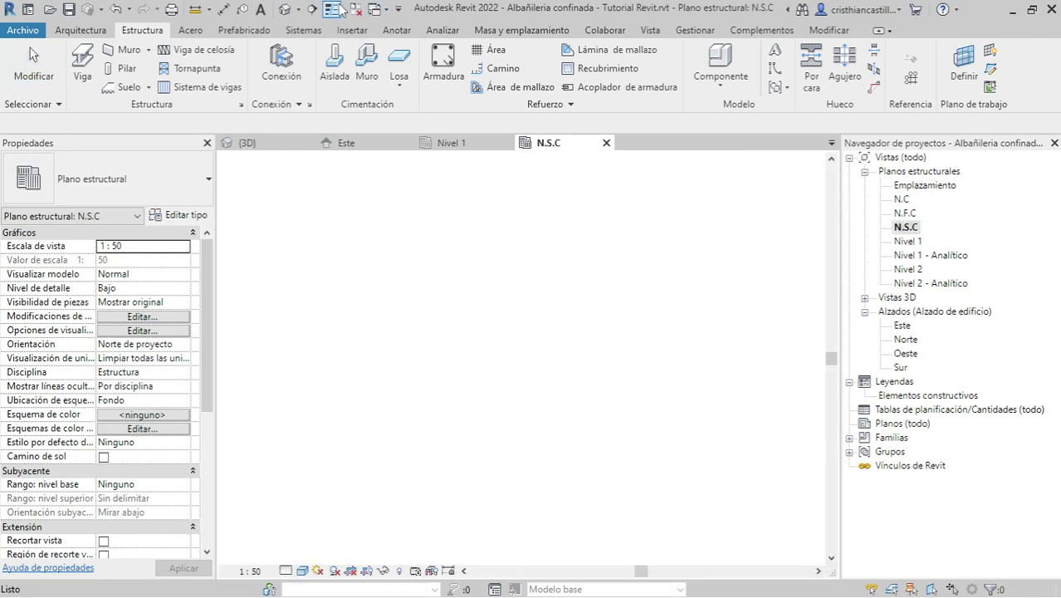
{"action": "left_click", "coordinate": [356, 10]}
{"action": "middle_click_drag", "start_coordinate": [718, 396], "coordinate": [706, 294]}
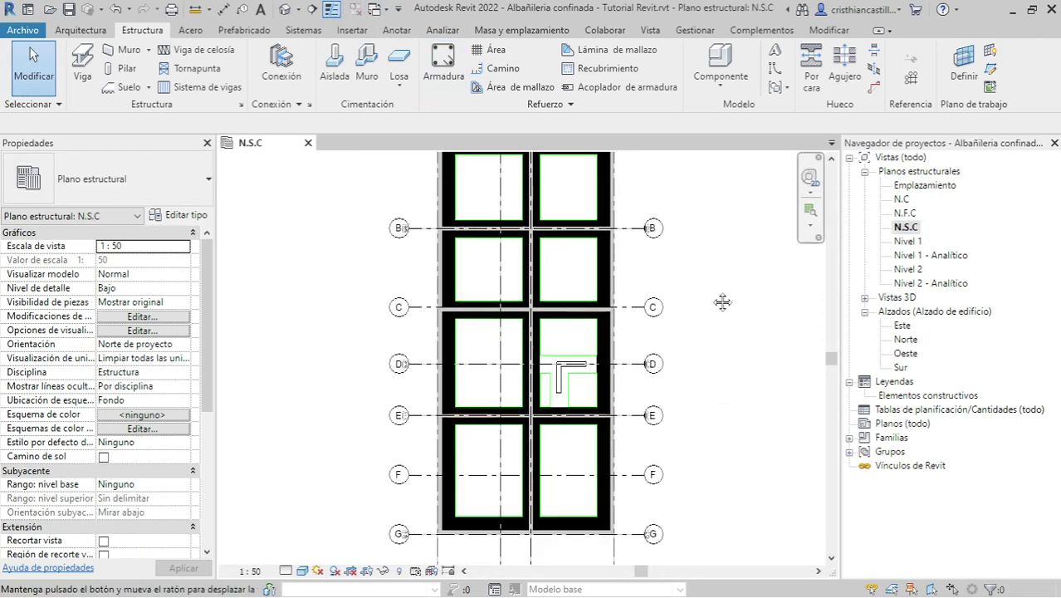
{"action": "scroll", "coordinate": [646, 399], "scroll_direction": "up", "scroll_amount": 2}
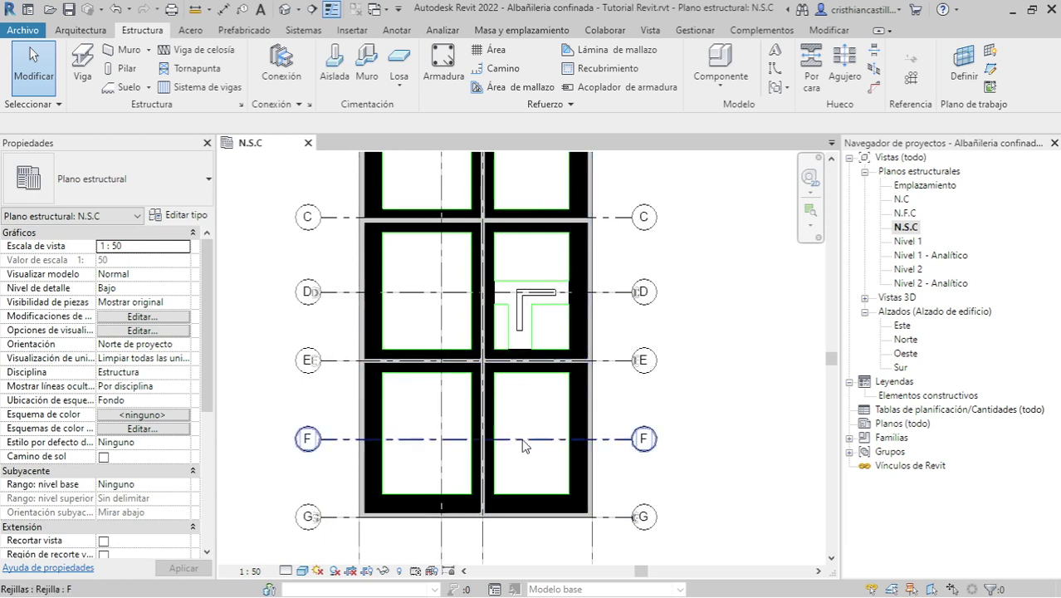
{"action": "middle_click_drag", "start_coordinate": [475, 447], "coordinate": [486, 457]}
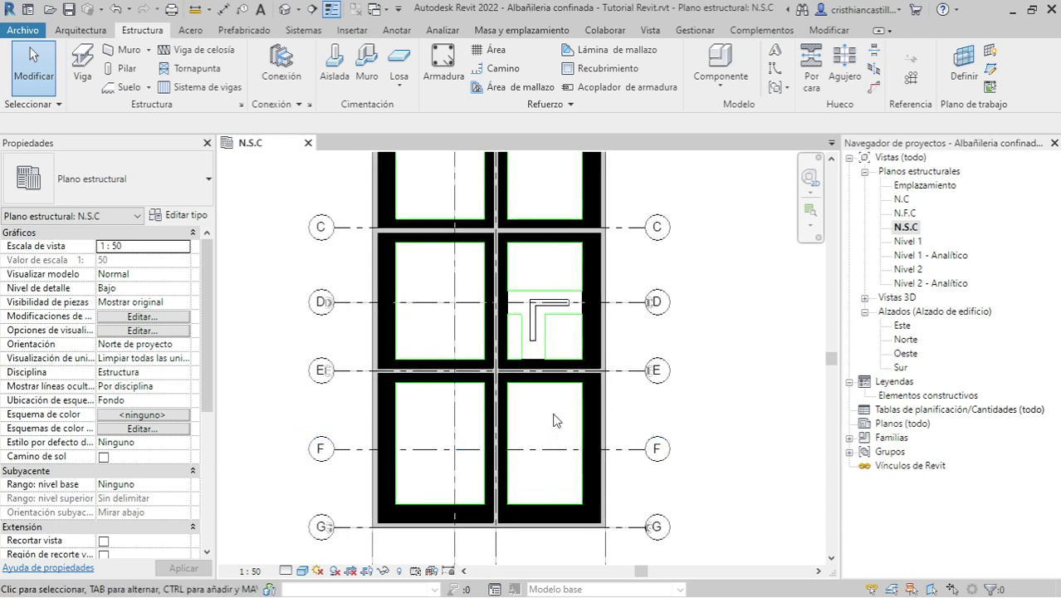
{"action": "scroll", "coordinate": [555, 421], "scroll_direction": "up", "scroll_amount": 1}
{"action": "scroll", "coordinate": [558, 420], "scroll_direction": "up", "scroll_amount": 1}
{"action": "middle_click_drag", "start_coordinate": [564, 426], "coordinate": [592, 496]}
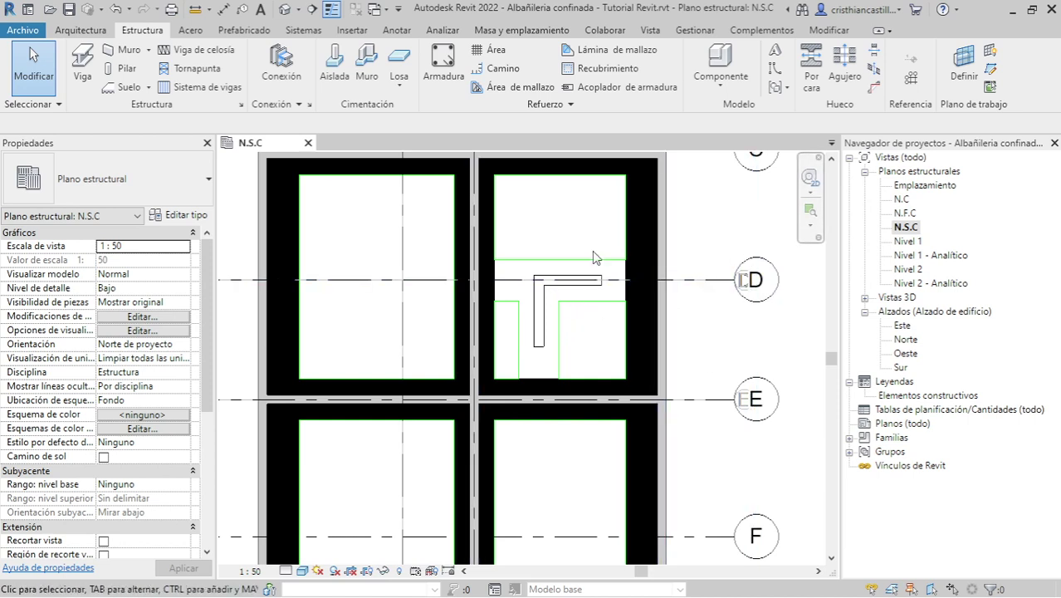
Step: Draw a Sobrecimiento 0.13 m structural wall through the L outline's lower end, grid D corner and tip
{"action": "left_click", "coordinate": [363, 77]}
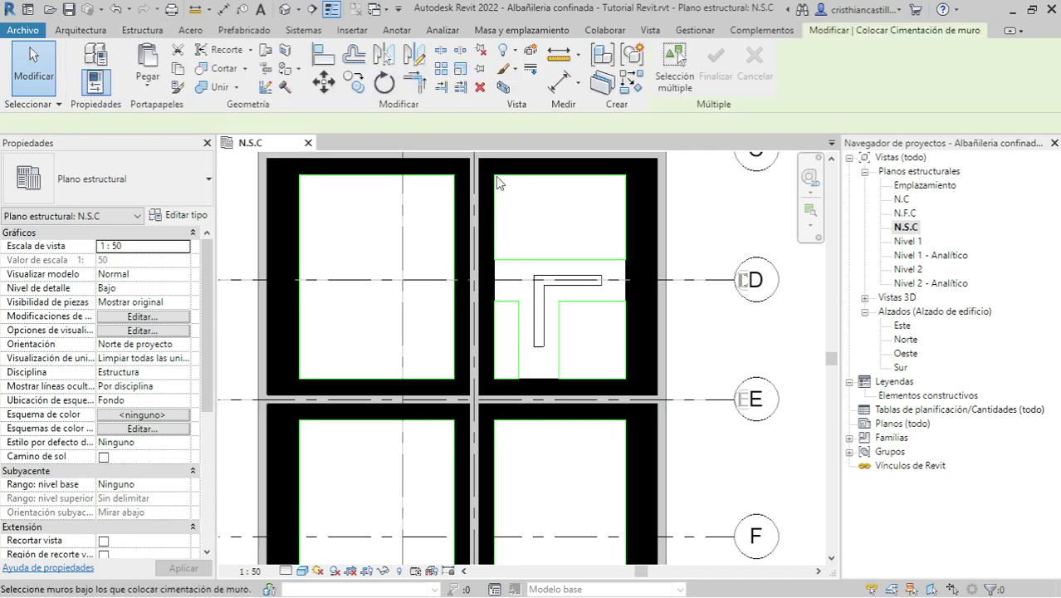
{"action": "left_click", "coordinate": [33, 66]}
{"action": "left_click", "coordinate": [106, 66]}
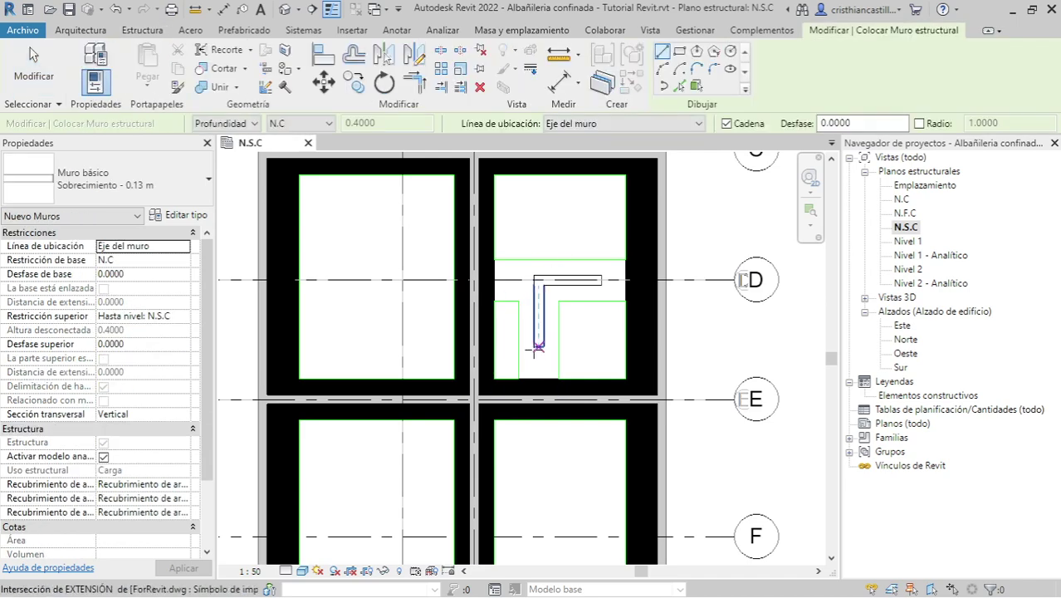
{"action": "left_click", "coordinate": [537, 347]}
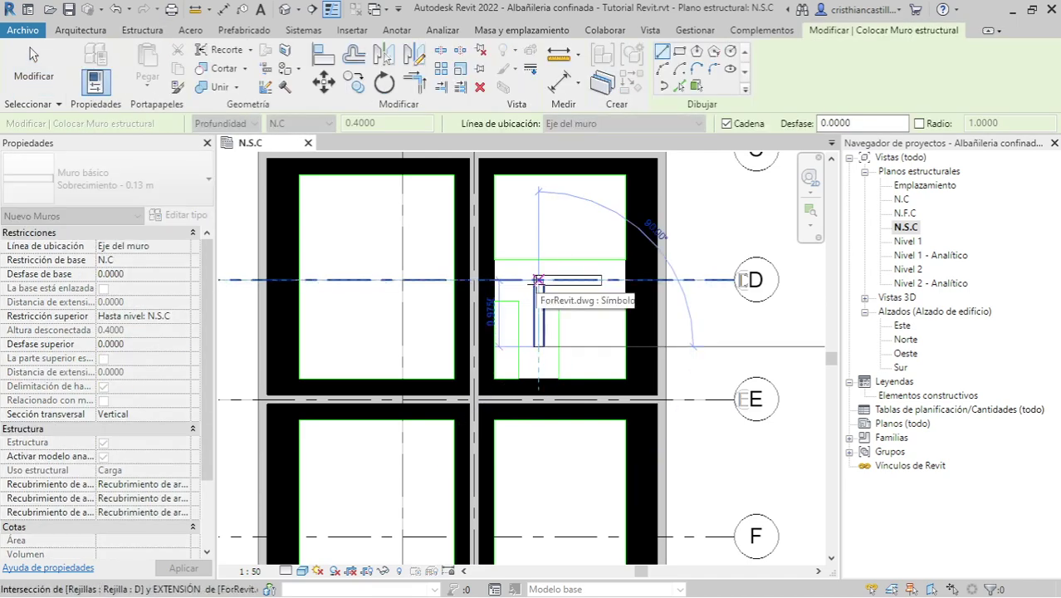
{"action": "left_click", "coordinate": [586, 280]}
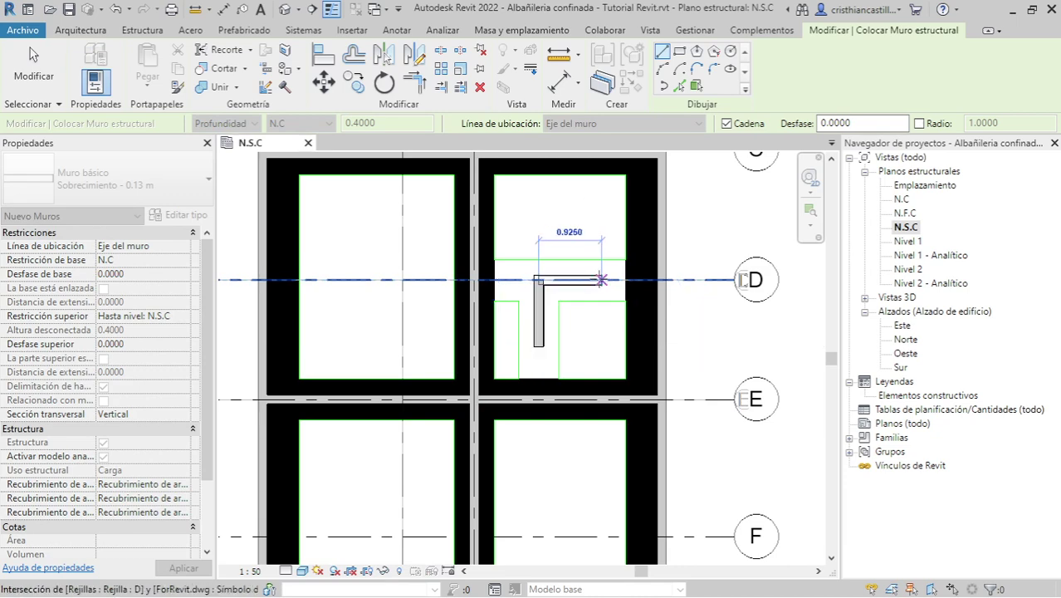
{"action": "left_click", "coordinate": [601, 280]}
{"action": "key", "text": "Escape"}
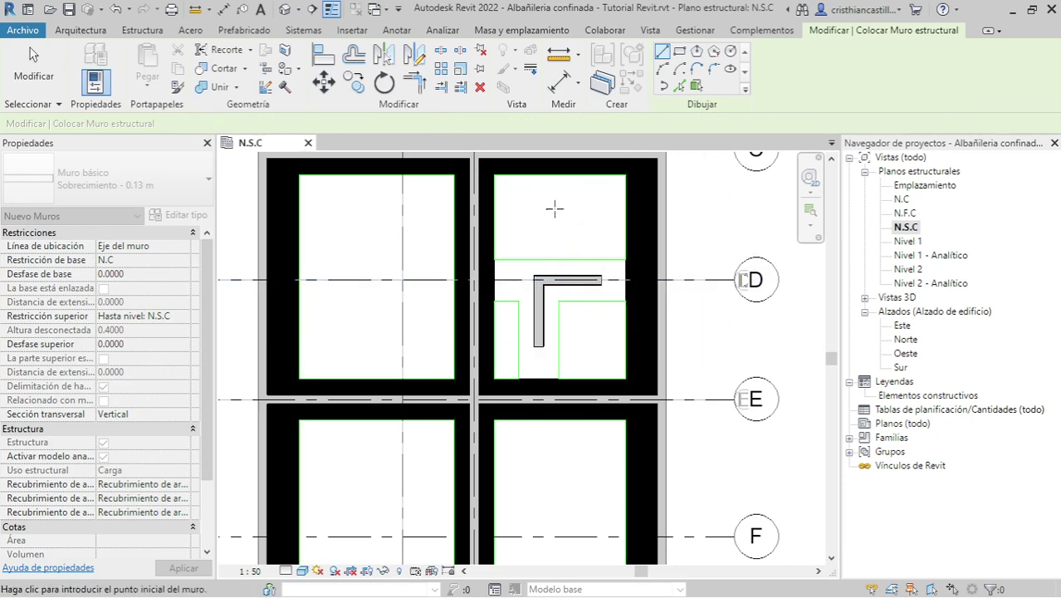
{"action": "key", "text": "Escape"}
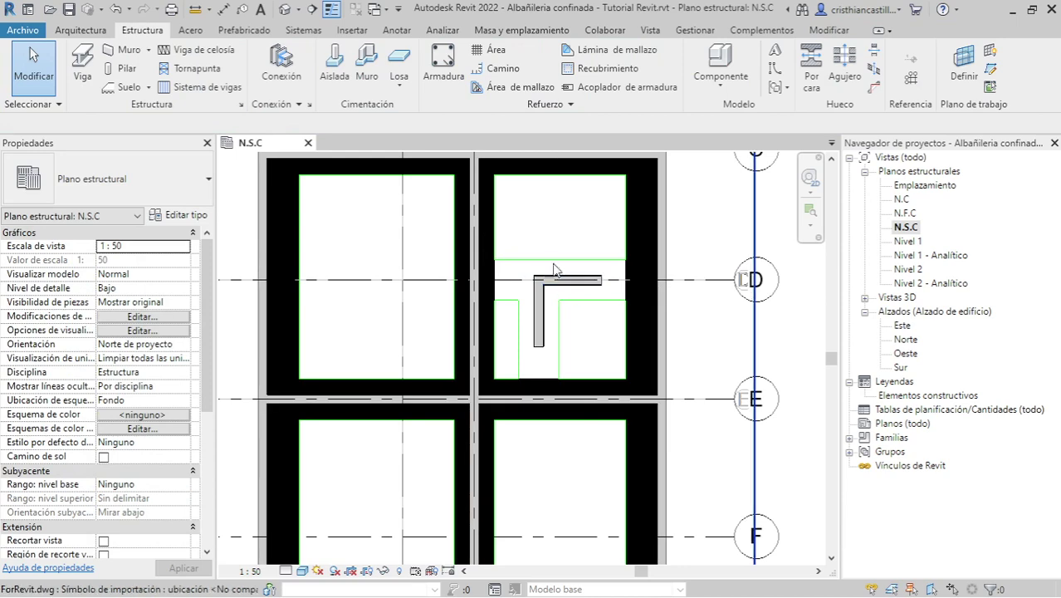
Step: Zoom in and out on the N.S.C plan to inspect the L-shaped wall on grid D
{"action": "scroll", "coordinate": [553, 279], "scroll_direction": "up", "scroll_amount": 3}
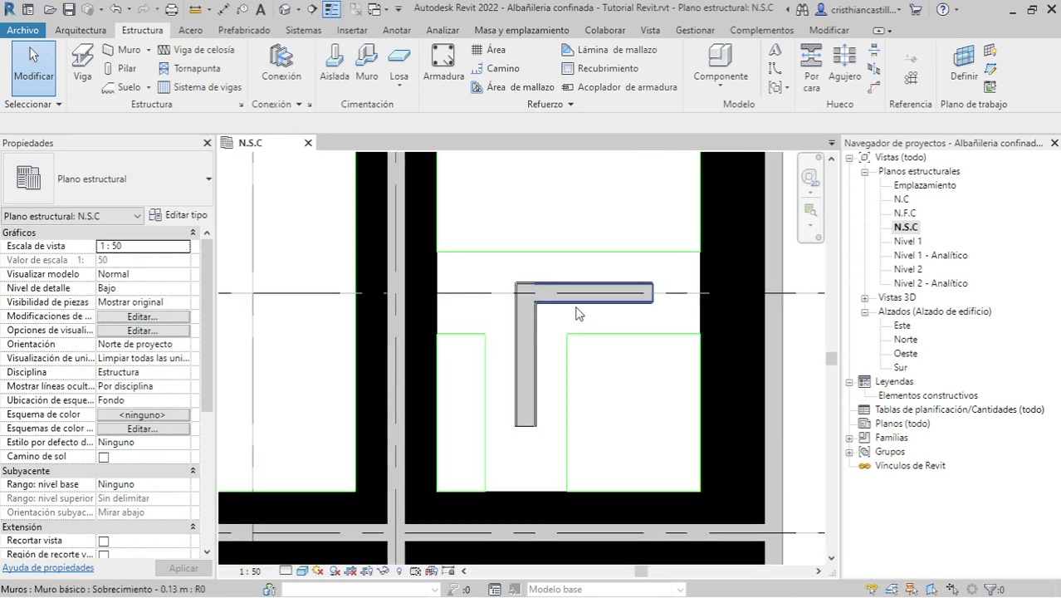
{"action": "scroll", "coordinate": [578, 314], "scroll_direction": "up", "scroll_amount": 3}
{"action": "scroll", "coordinate": [578, 314], "scroll_direction": "down", "scroll_amount": 1}
{"action": "scroll", "coordinate": [578, 314], "scroll_direction": "down", "scroll_amount": 3}
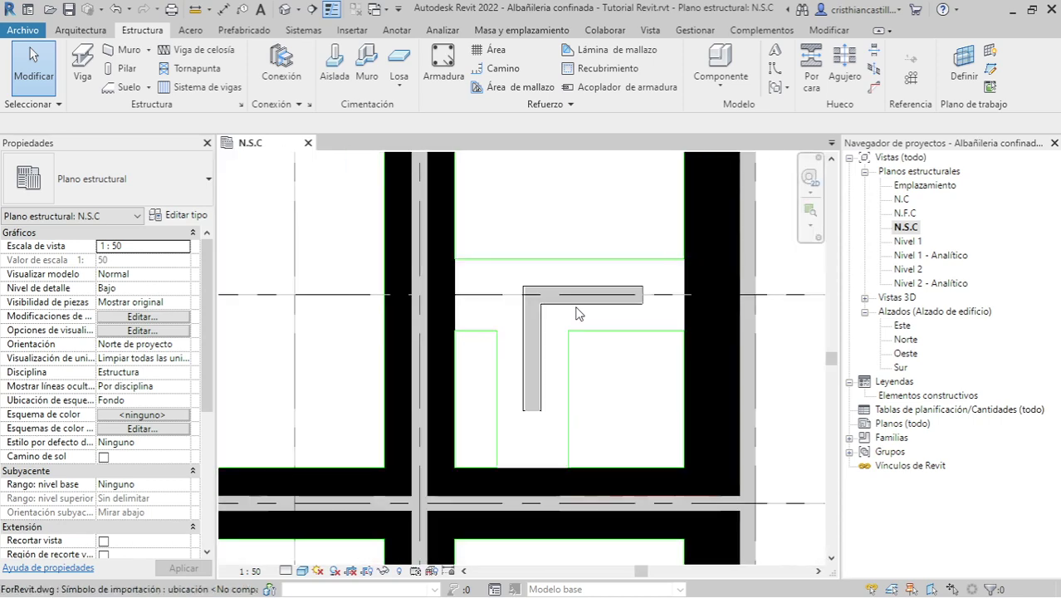
{"action": "scroll", "coordinate": [565, 314], "scroll_direction": "down", "scroll_amount": 1}
{"action": "scroll", "coordinate": [563, 314], "scroll_direction": "down", "scroll_amount": 3}
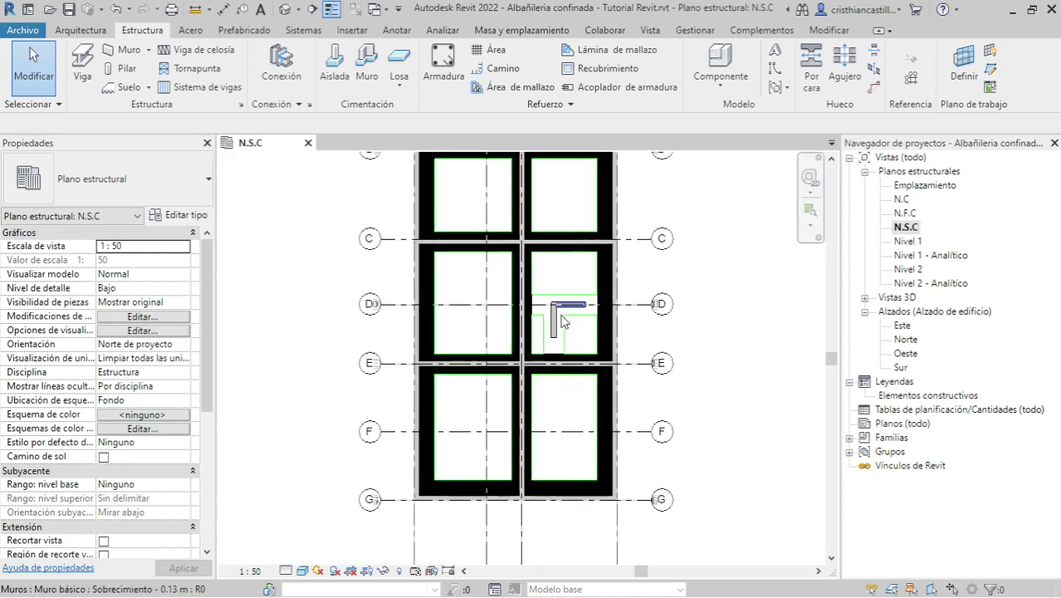
{"action": "scroll", "coordinate": [571, 336], "scroll_direction": "up", "scroll_amount": 1}
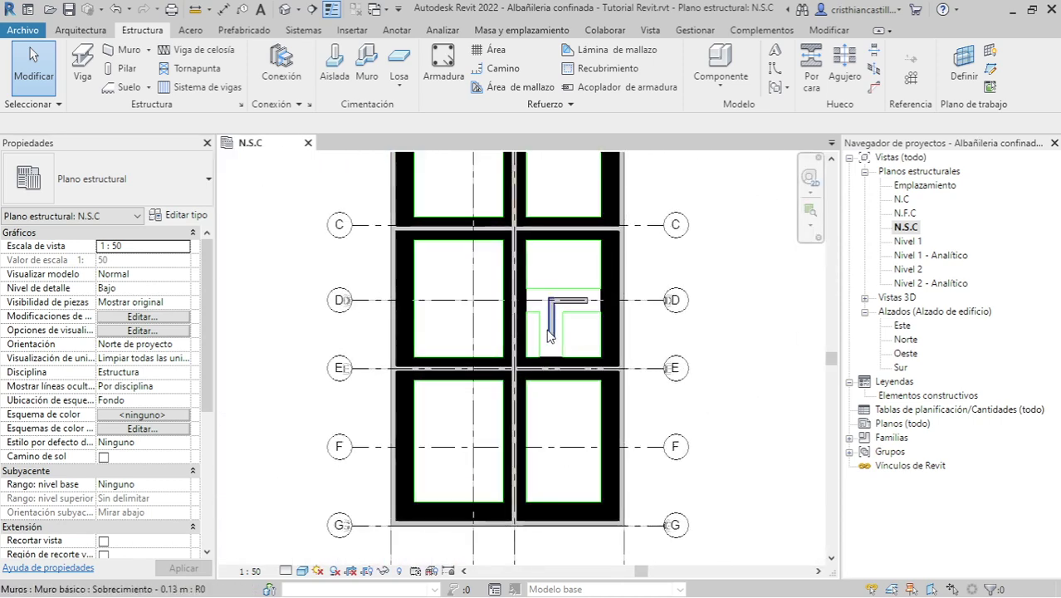
{"action": "scroll", "coordinate": [560, 299], "scroll_direction": "up", "scroll_amount": 4}
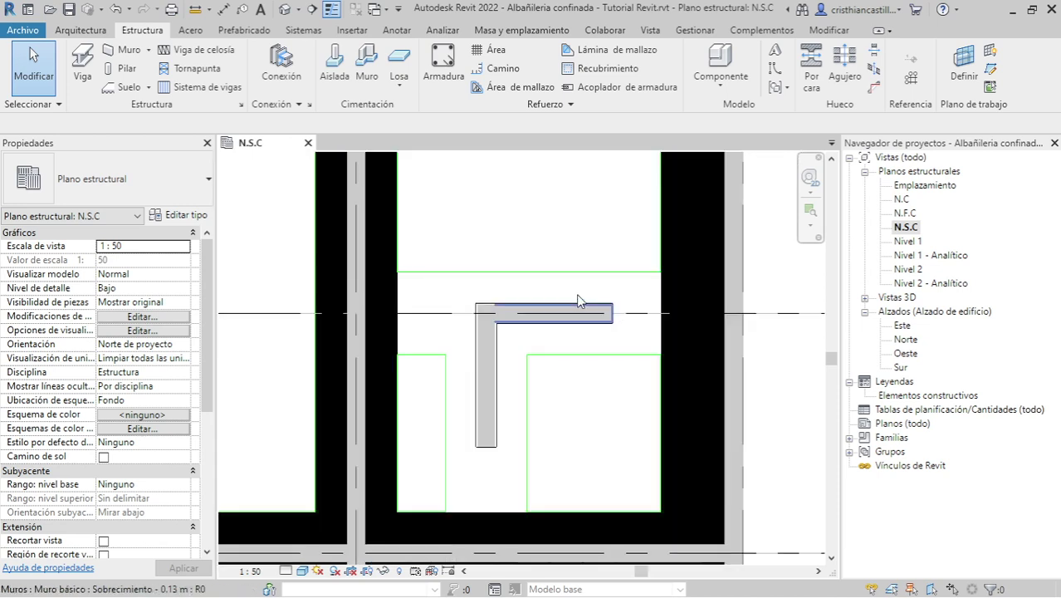
{"action": "scroll", "coordinate": [400, 285], "scroll_direction": "up", "scroll_amount": 1}
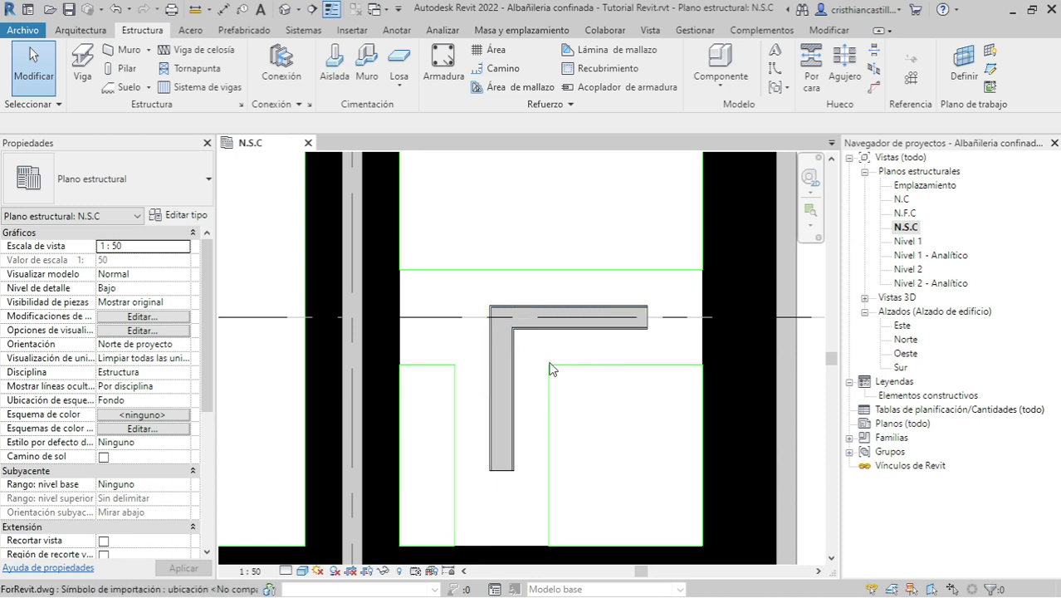
{"action": "scroll", "coordinate": [612, 435], "scroll_direction": "down", "scroll_amount": 2}
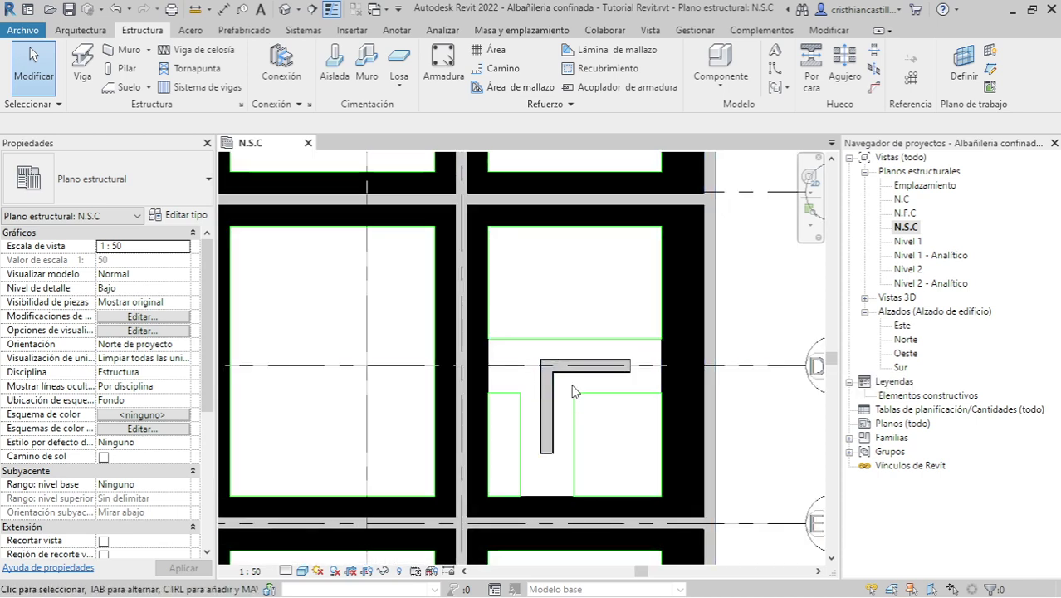
Step: Add wall foundations under both L-wall legs and set them to Cimiento corrido 0.60 x 0.80 m_Centro
{"action": "left_click", "coordinate": [362, 67]}
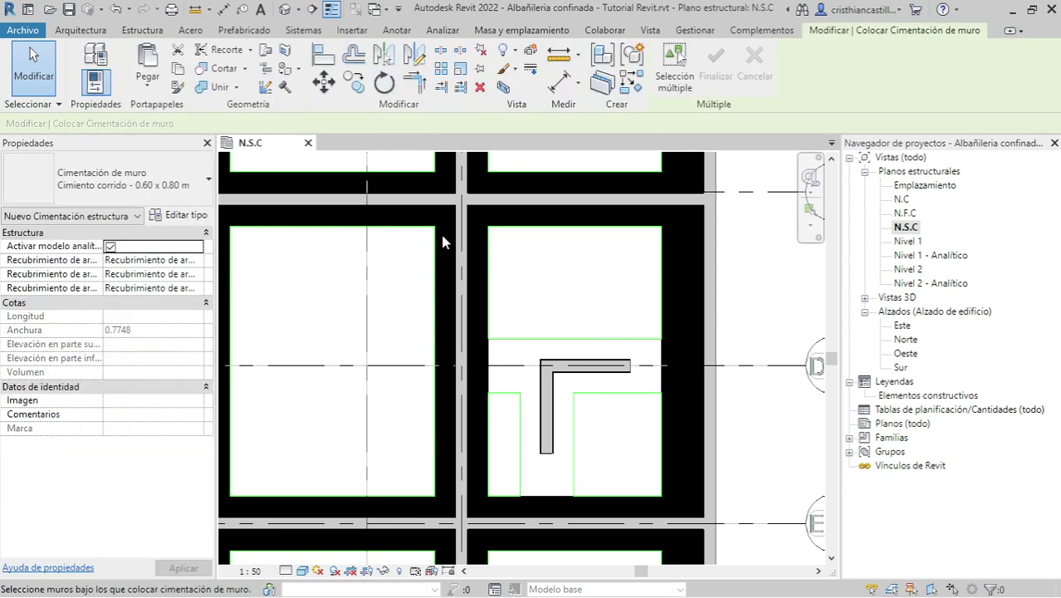
{"action": "left_click", "coordinate": [549, 443]}
{"action": "left_click", "coordinate": [608, 366]}
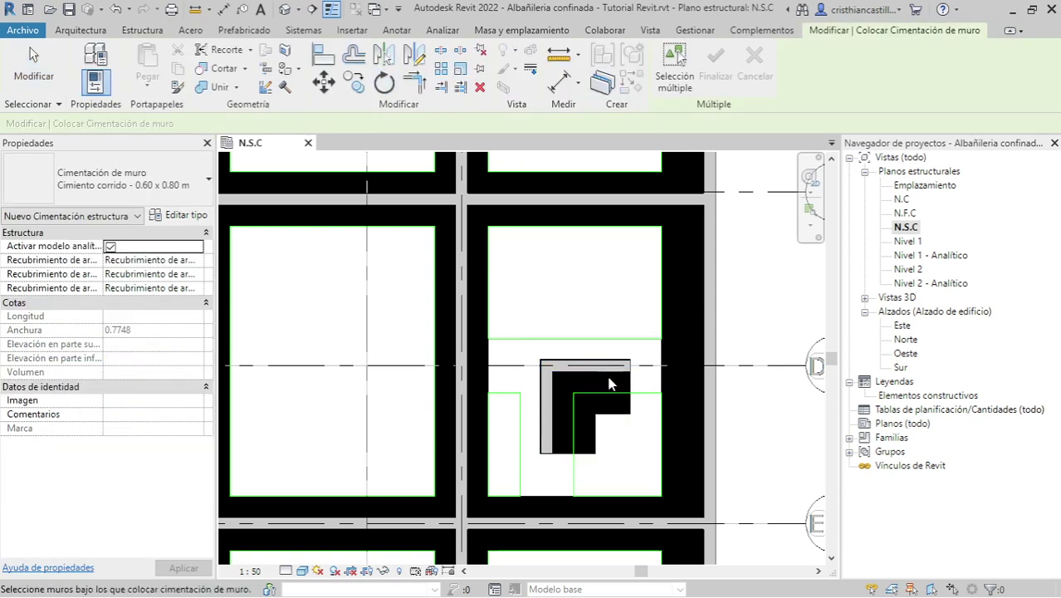
{"action": "key", "text": "Escape"}
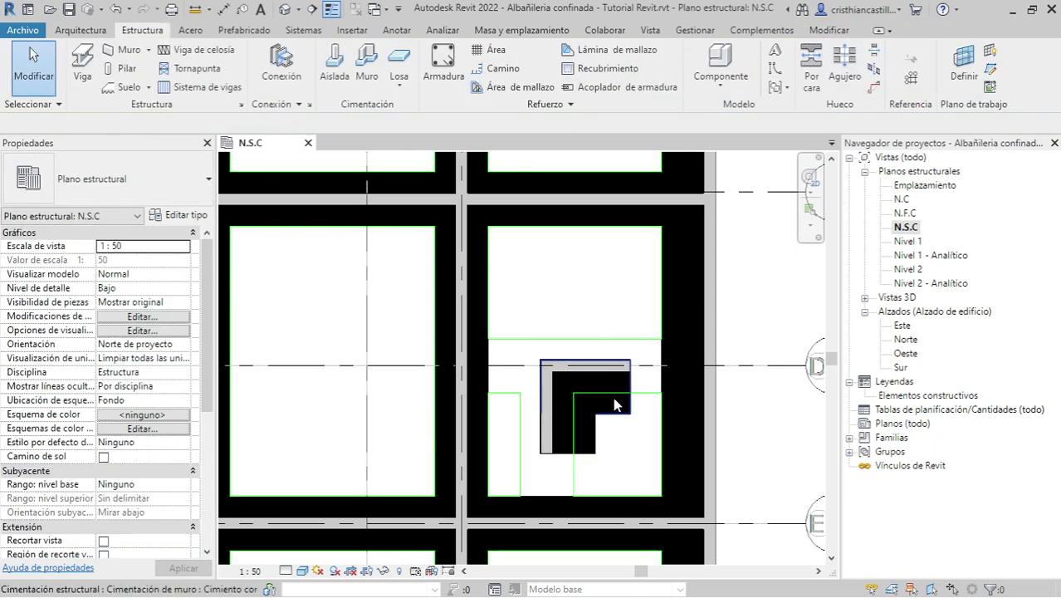
{"action": "left_click", "coordinate": [612, 394]}
{"action": "left_click", "coordinate": [659, 365]}
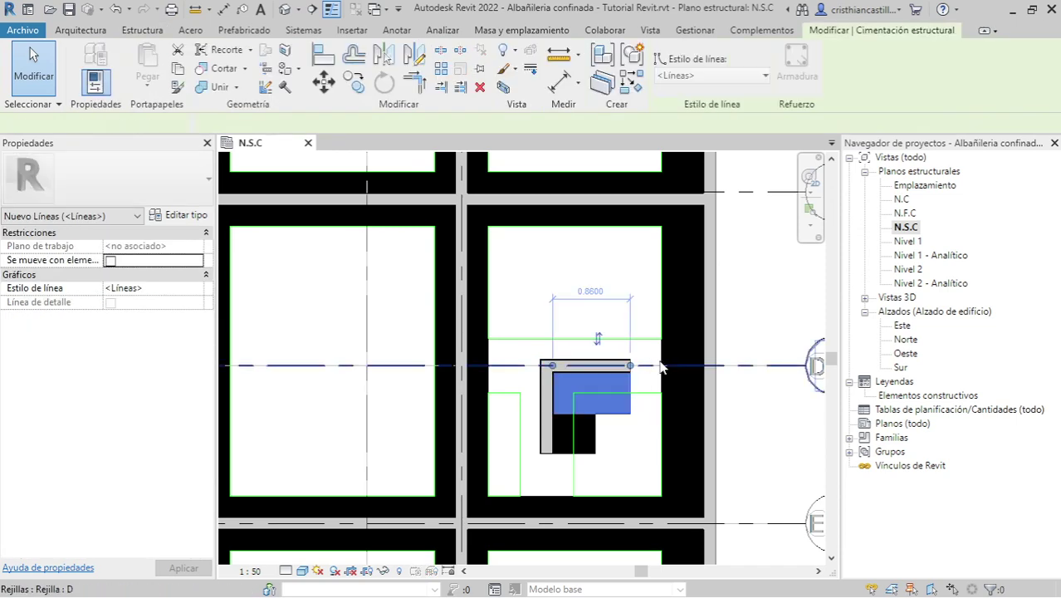
{"action": "left_click", "coordinate": [666, 359]}
{"action": "key", "text": "Escape"}
{"action": "left_click", "coordinate": [612, 424]}
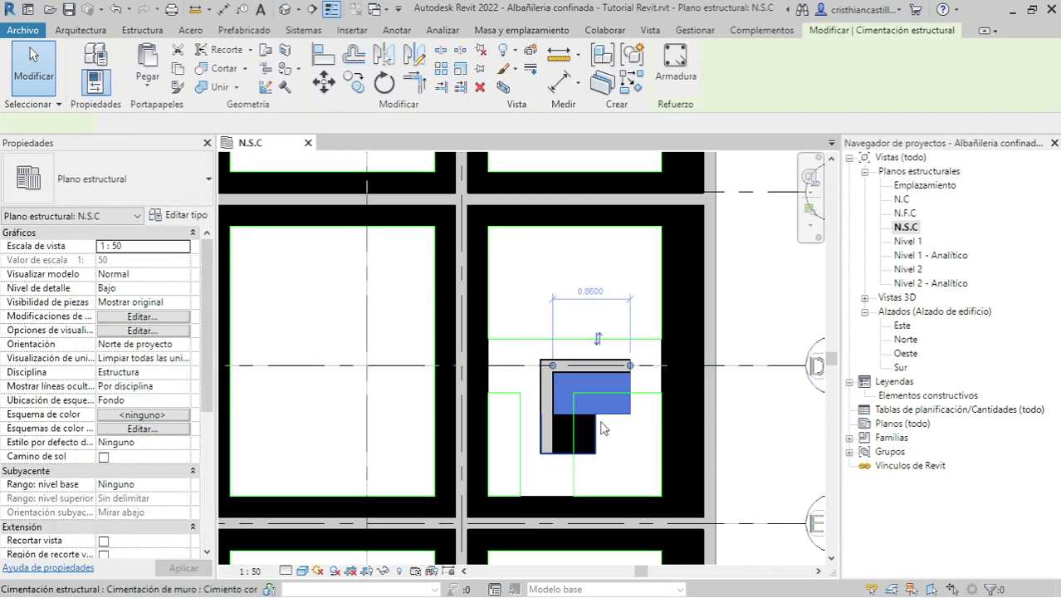
{"action": "left_click", "coordinate": [208, 179]}
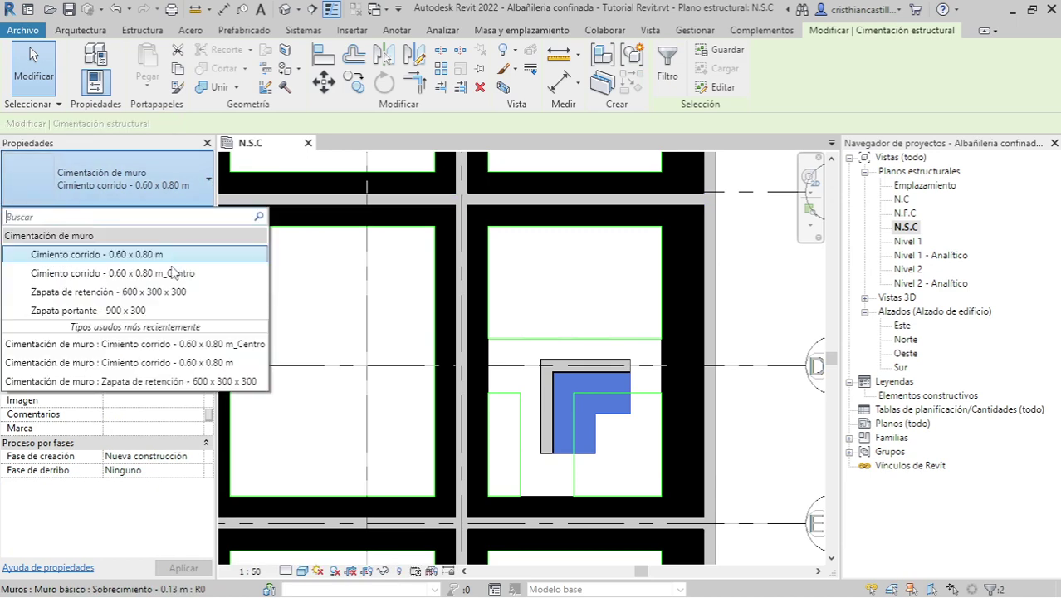
{"action": "left_click", "coordinate": [166, 274]}
Step: Extend the vertical foundation down and the horizontal one left to meet the bay's foundations
{"action": "left_click", "coordinate": [597, 433]}
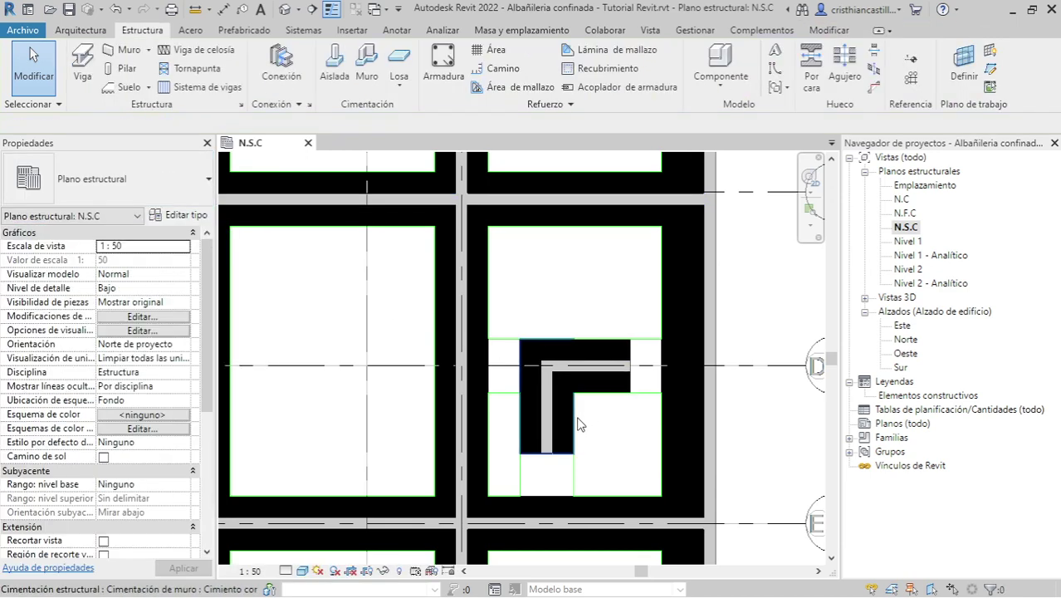
{"action": "left_click", "coordinate": [548, 415]}
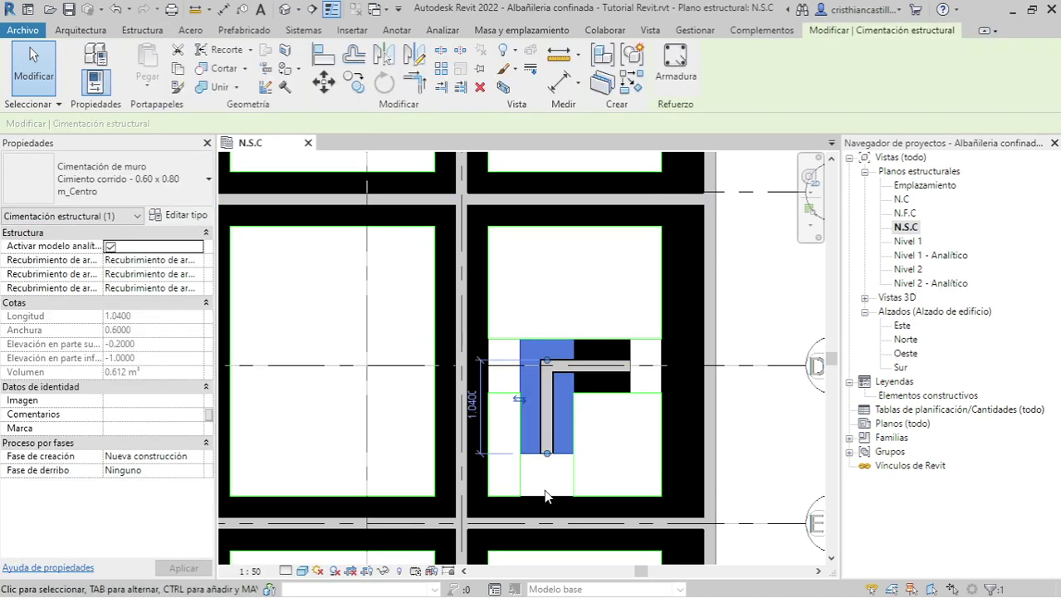
{"action": "left_click_drag", "start_coordinate": [546, 469], "coordinate": [546, 496]}
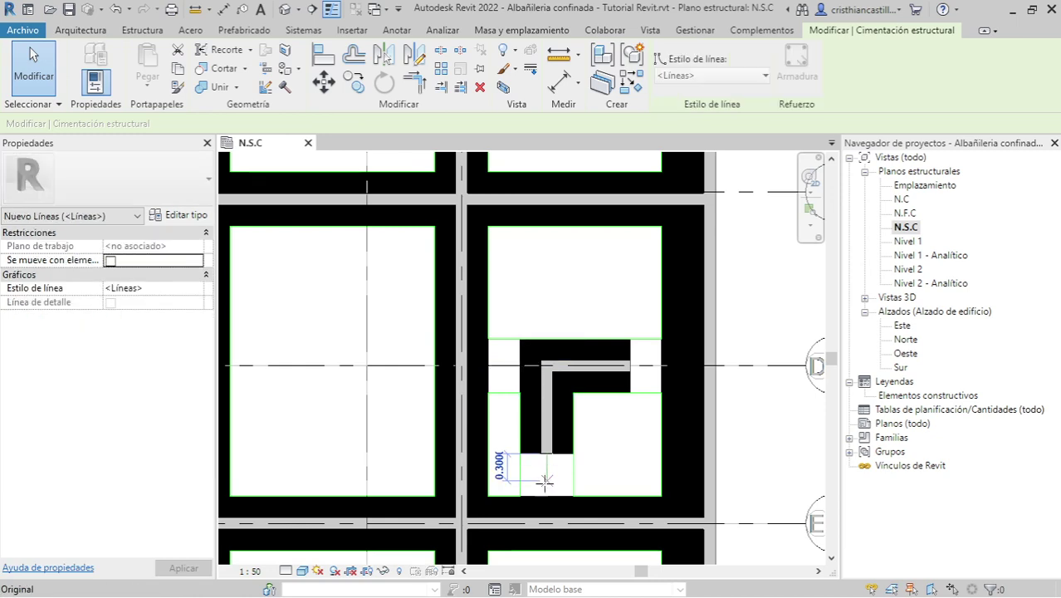
{"action": "left_click", "coordinate": [633, 370]}
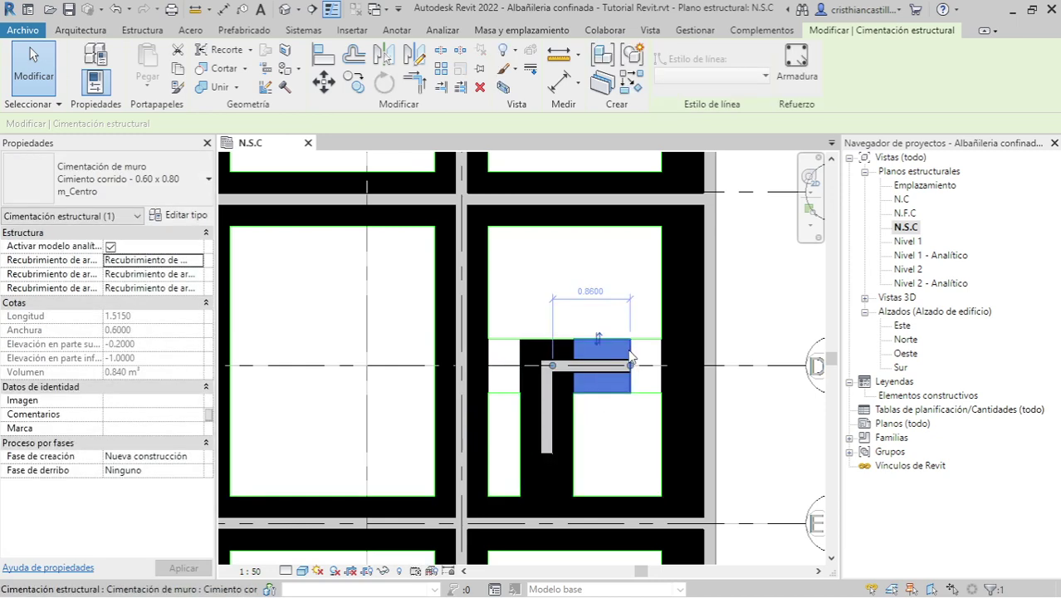
{"action": "left_click", "coordinate": [662, 366]}
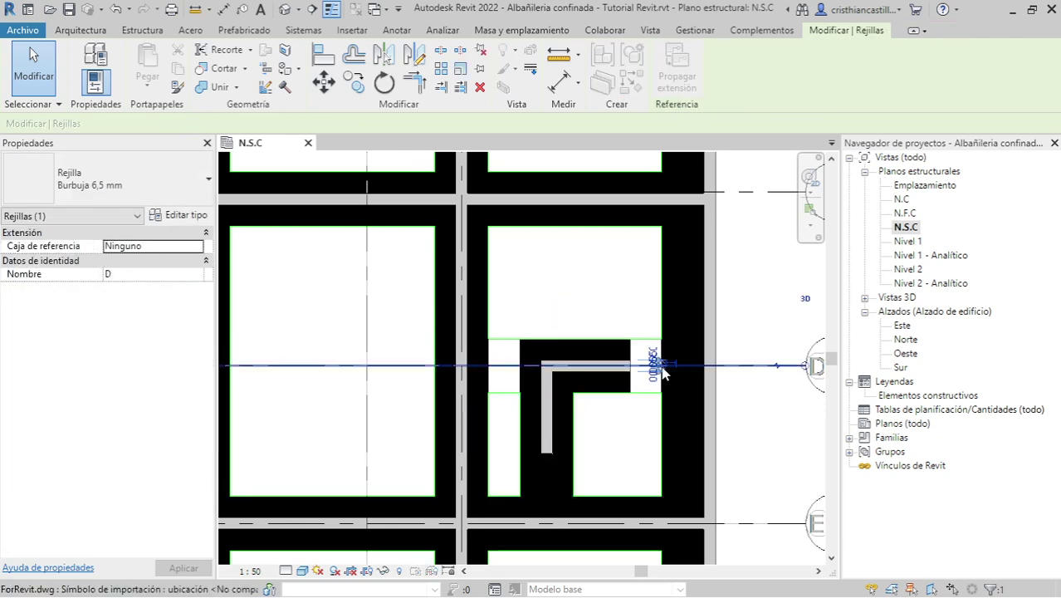
{"action": "key", "text": "Escape"}
{"action": "left_click", "coordinate": [586, 361]}
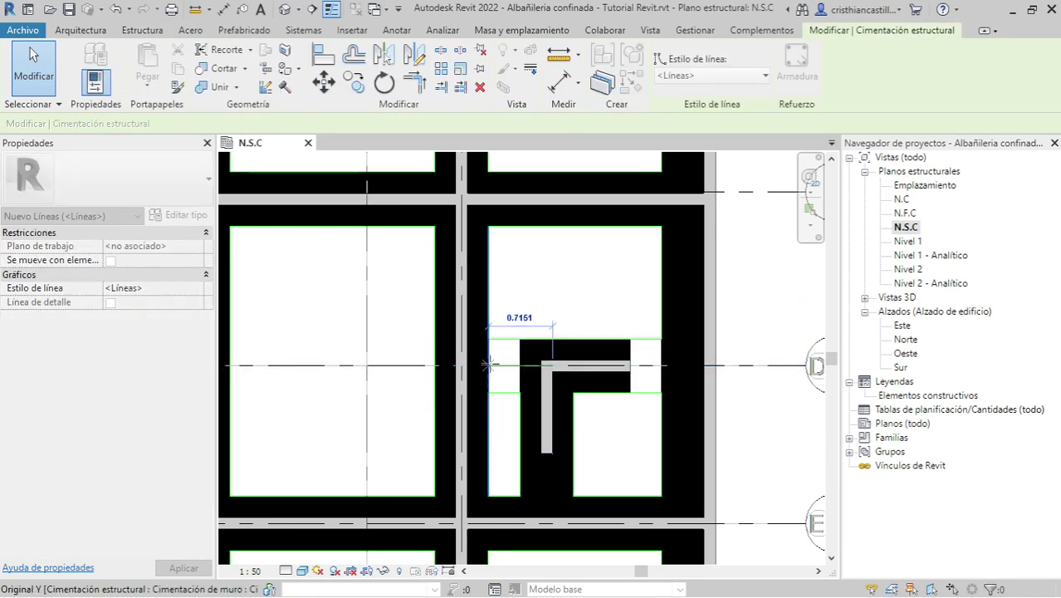
{"action": "left_click_drag", "start_coordinate": [531, 364], "coordinate": [488, 365]}
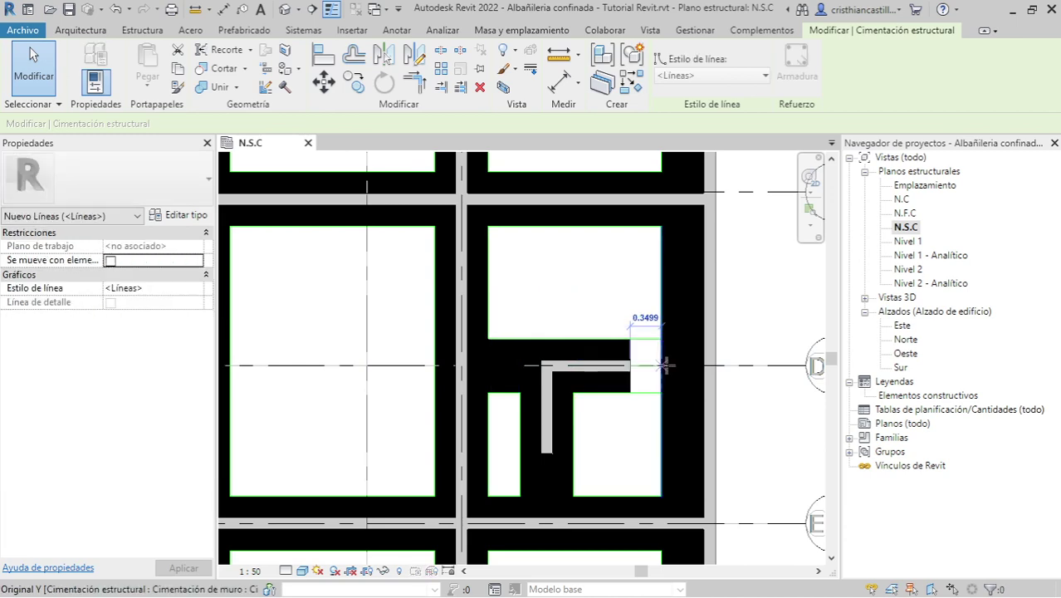
{"action": "key", "text": "Escape"}
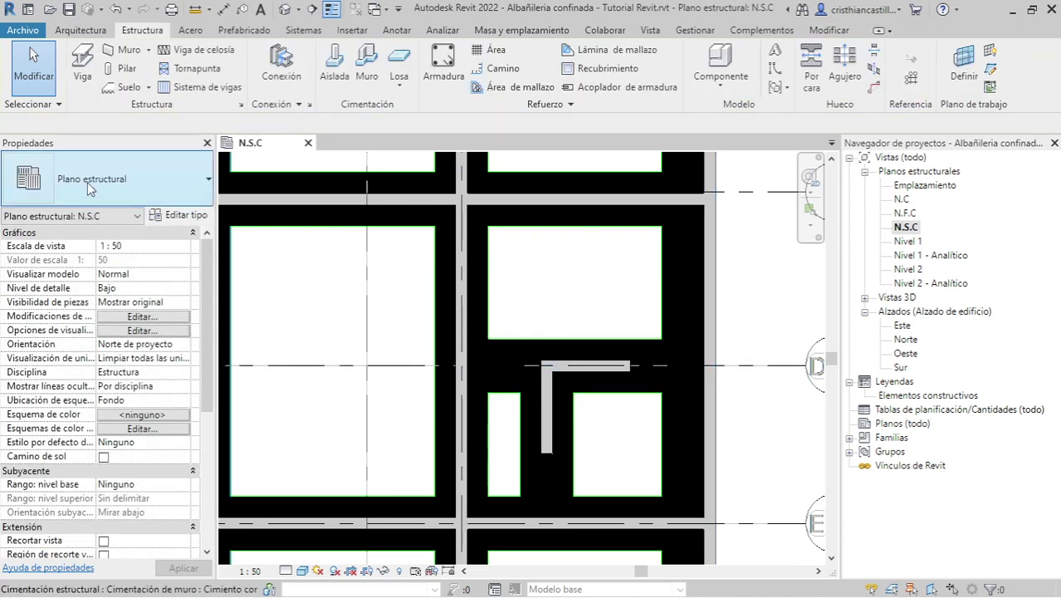
Step: Delete the horizontal and vertical legs of the L-shaped plinth wall at grid D
{"action": "scroll", "coordinate": [509, 329], "scroll_direction": "down", "scroll_amount": 3}
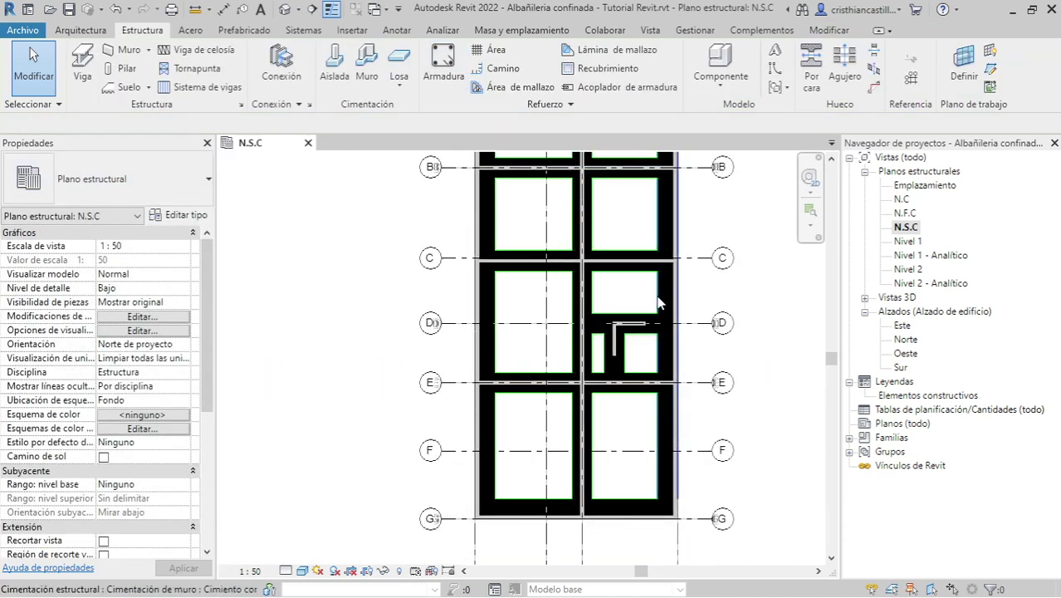
{"action": "scroll", "coordinate": [639, 328], "scroll_direction": "up", "scroll_amount": 3}
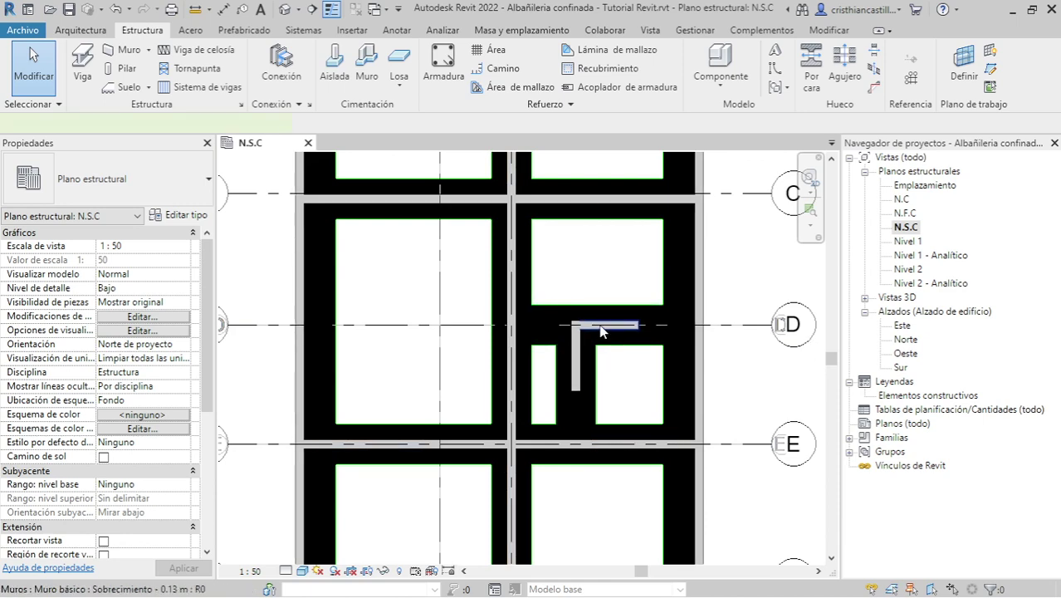
{"action": "left_click", "coordinate": [602, 326]}
{"action": "key", "text": "Delete"}
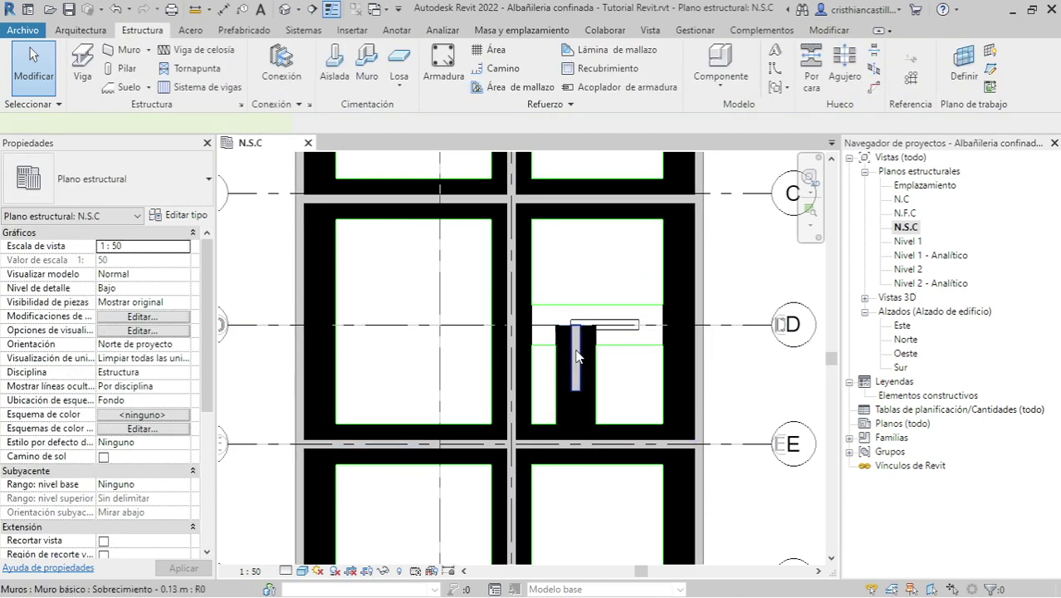
{"action": "left_click", "coordinate": [577, 355]}
{"action": "key", "text": "Delete"}
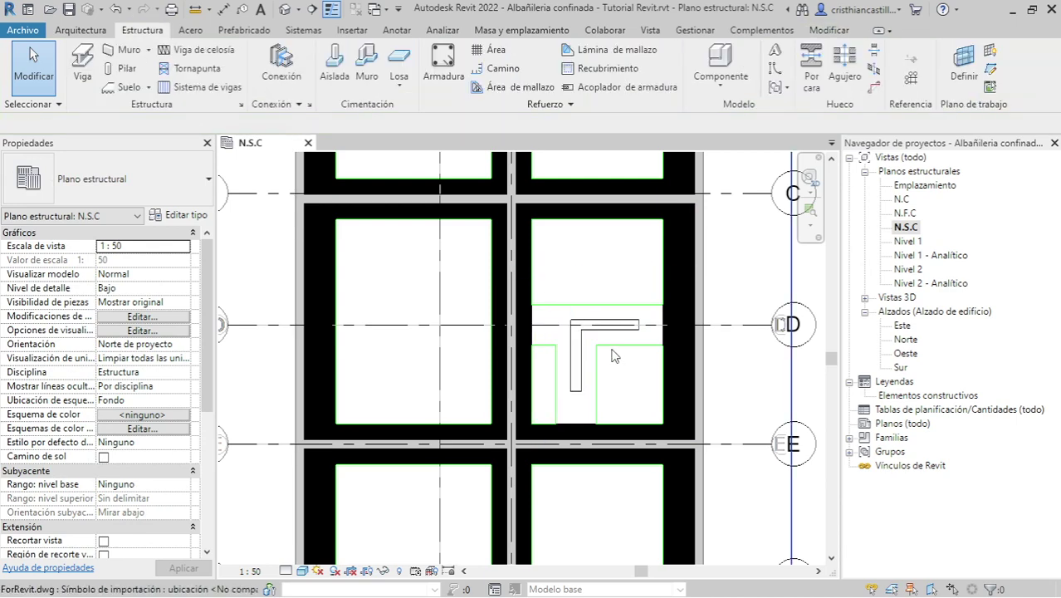
Step: Bring grids F and G into view and delete the plinth wall along grid G
{"action": "scroll", "coordinate": [614, 357], "scroll_direction": "down", "scroll_amount": 1}
{"action": "scroll", "coordinate": [610, 341], "scroll_direction": "down", "scroll_amount": 1}
{"action": "scroll", "coordinate": [582, 390], "scroll_direction": "down", "scroll_amount": 1}
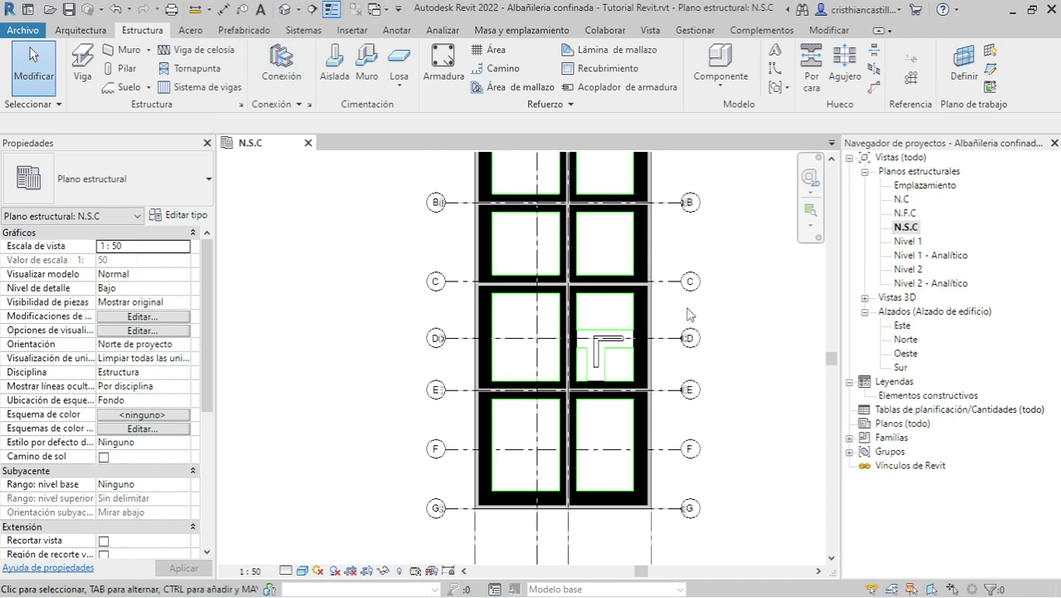
{"action": "scroll", "coordinate": [693, 291], "scroll_direction": "up", "scroll_amount": 1}
{"action": "scroll", "coordinate": [601, 455], "scroll_direction": "down", "scroll_amount": 1}
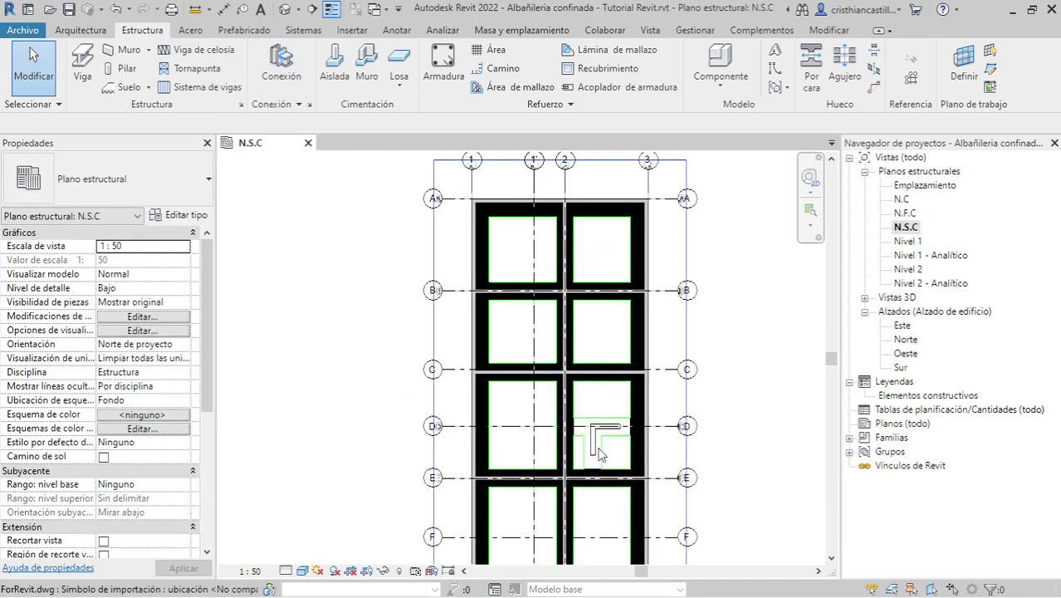
{"action": "middle_click_drag", "start_coordinate": [601, 455], "coordinate": [585, 361]}
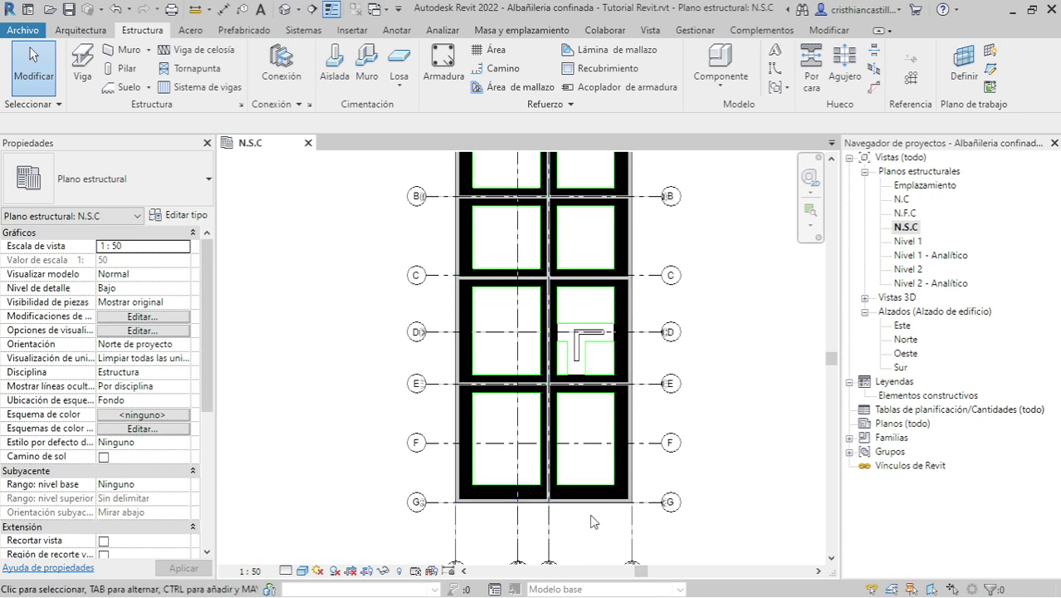
{"action": "mouse_move", "coordinate": [703, 301]}
{"action": "middle_mouse_down"}
{"action": "mouse_move", "coordinate": [724, 345]}
{"action": "mouse_move", "coordinate": [720, 451]}
{"action": "middle_mouse_up"}
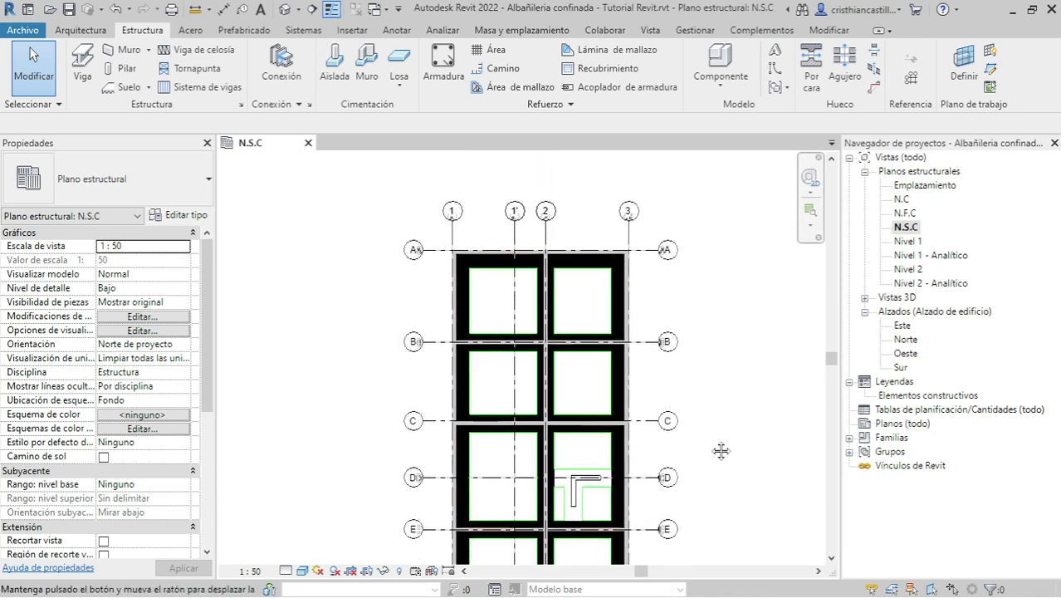
{"action": "scroll", "coordinate": [721, 451], "scroll_direction": "down", "scroll_amount": 2}
{"action": "scroll", "coordinate": [584, 483], "scroll_direction": "down", "scroll_amount": 2}
{"action": "scroll", "coordinate": [569, 249], "scroll_direction": "up", "scroll_amount": 2}
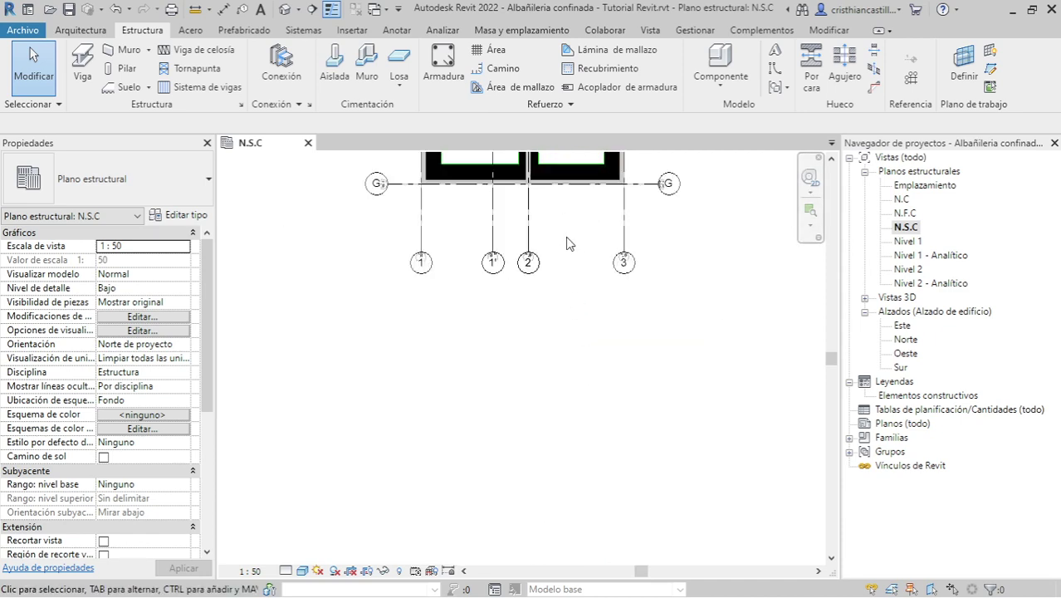
{"action": "scroll", "coordinate": [573, 274], "scroll_direction": "up", "scroll_amount": 2}
{"action": "middle_click_drag", "start_coordinate": [581, 412], "coordinate": [558, 332]}
{"action": "scroll", "coordinate": [555, 397], "scroll_direction": "up", "scroll_amount": 1}
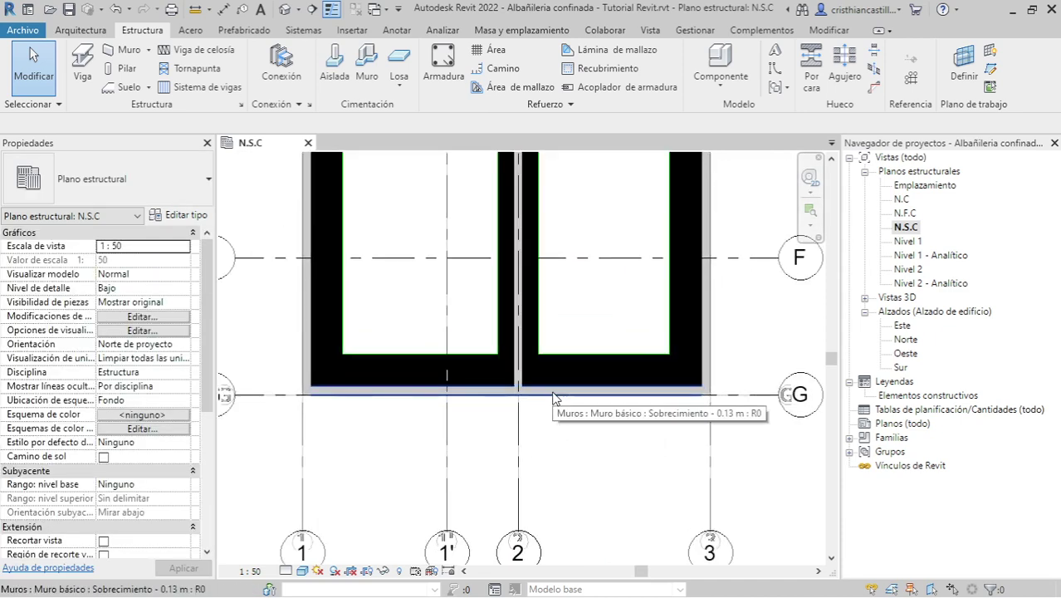
{"action": "left_click", "coordinate": [555, 395]}
{"action": "key", "text": "Delete"}
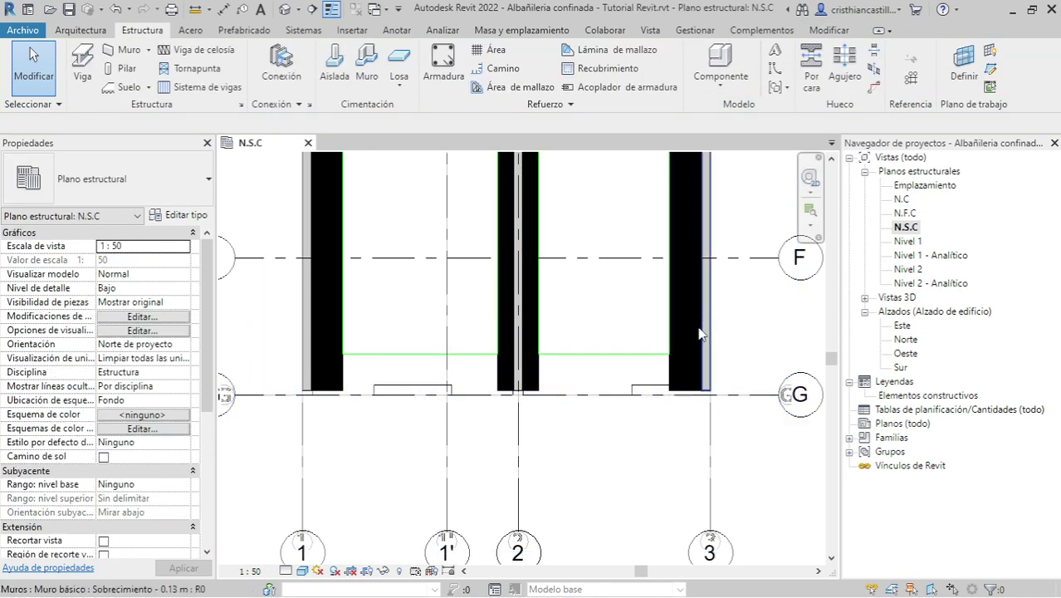
Step: Pan and zoom to inspect the left wall, then return to grids E to G
{"action": "scroll", "coordinate": [324, 357], "scroll_direction": "up", "scroll_amount": 5}
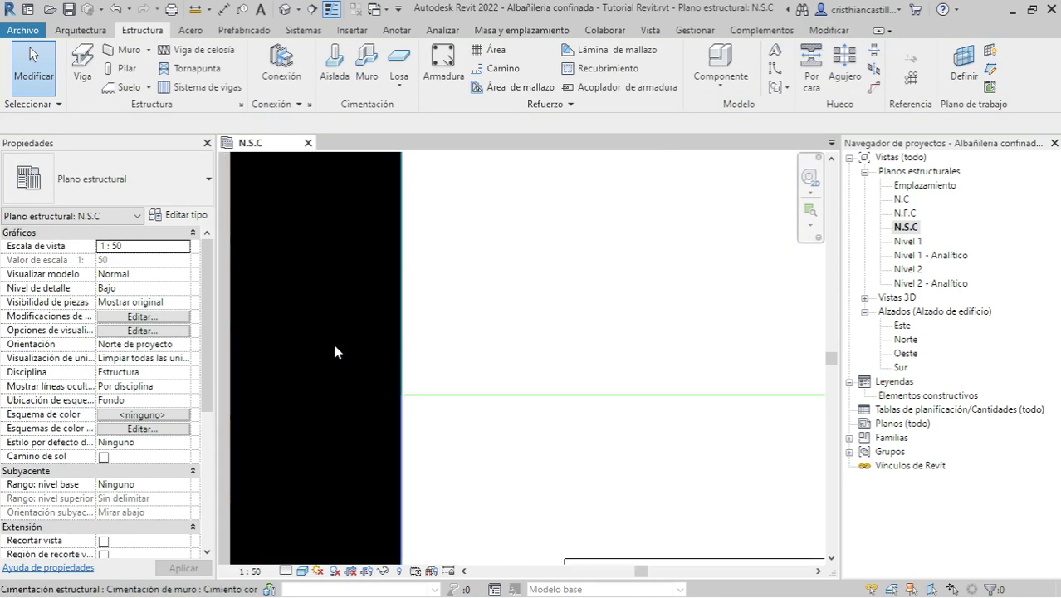
{"action": "middle_click_drag", "start_coordinate": [332, 340], "coordinate": [490, 462]}
{"action": "scroll", "coordinate": [492, 459], "scroll_direction": "down", "scroll_amount": 2}
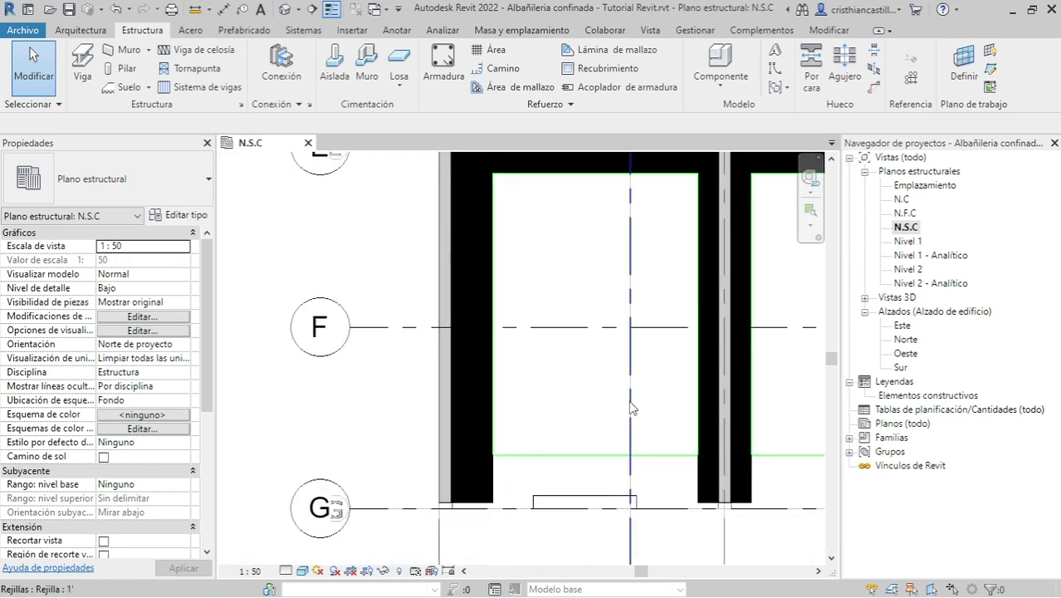
{"action": "scroll", "coordinate": [492, 415], "scroll_direction": "down", "scroll_amount": 1}
{"action": "mouse_move", "coordinate": [481, 380]}
{"action": "middle_mouse_down"}
{"action": "mouse_move", "coordinate": [499, 383]}
{"action": "mouse_move", "coordinate": [445, 291]}
{"action": "middle_mouse_up"}
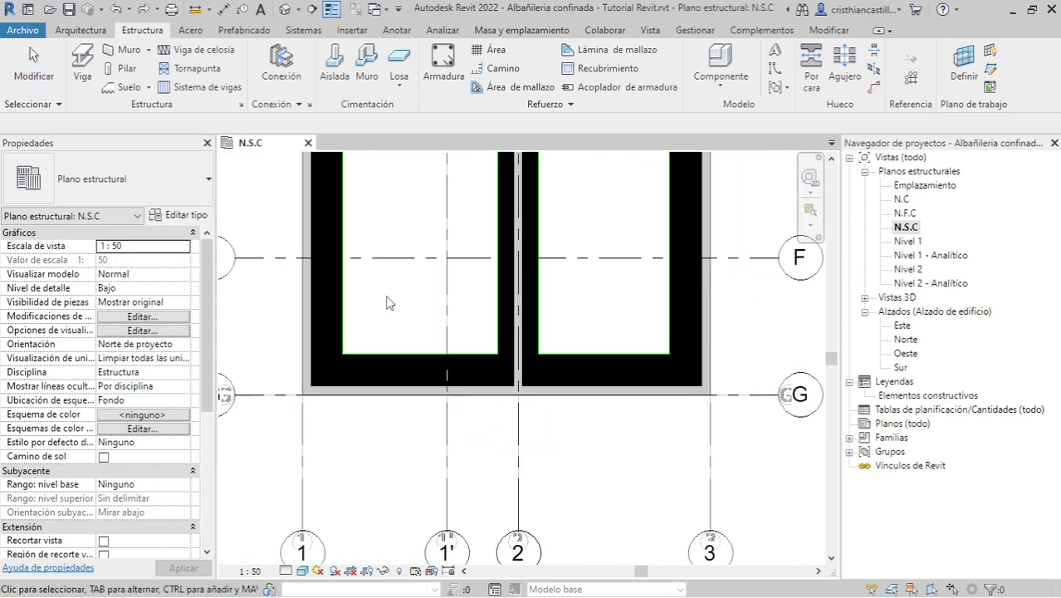
Step: In the default 3D view, delete the wall footings beneath the plinth walls
{"action": "left_click", "coordinate": [281, 15]}
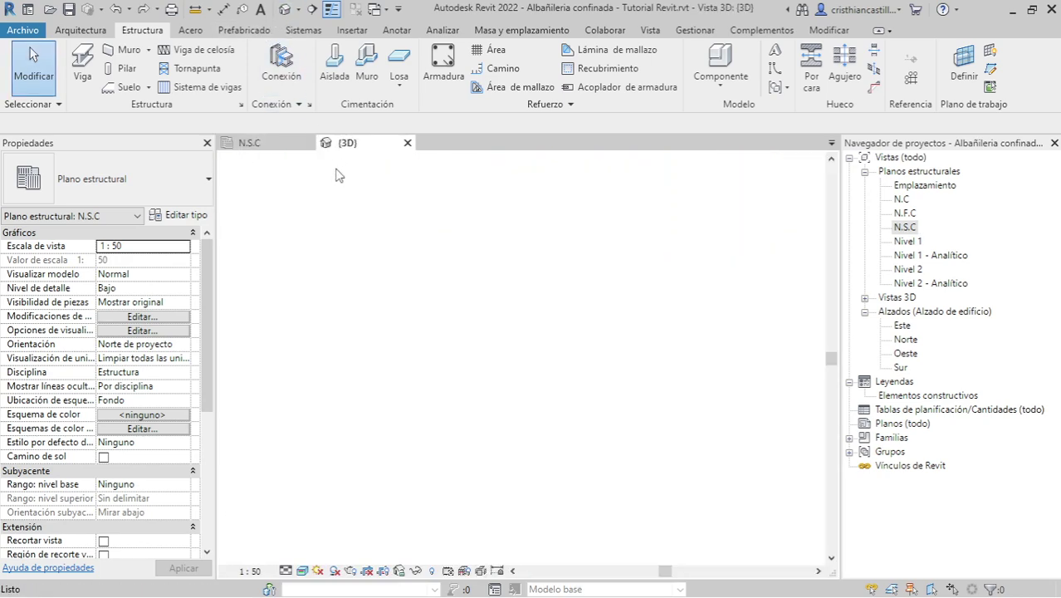
{"action": "scroll", "coordinate": [577, 491], "scroll_direction": "up", "scroll_amount": 2}
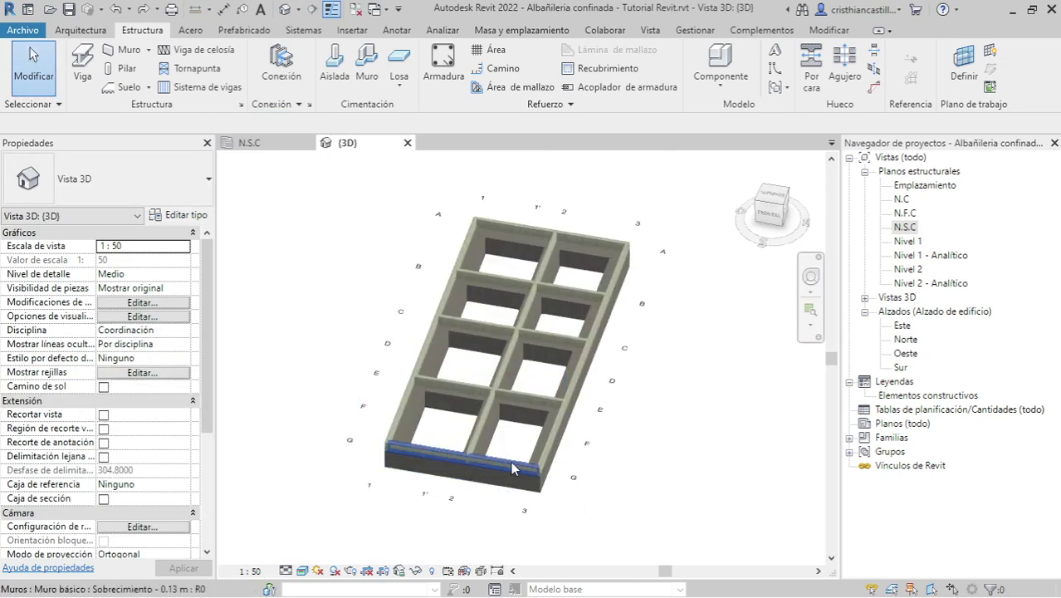
{"action": "left_click", "coordinate": [491, 481]}
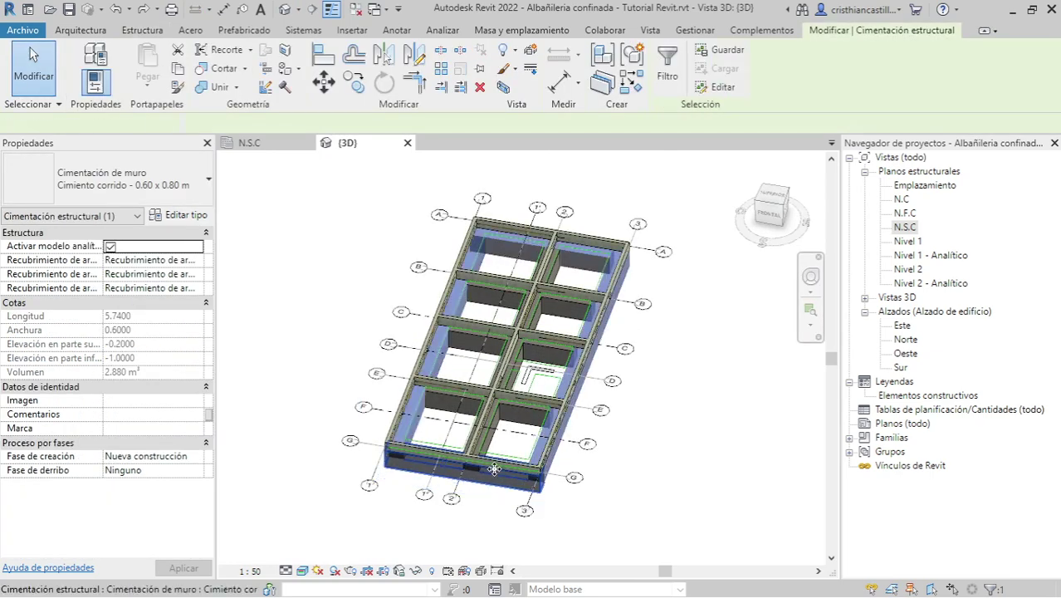
{"action": "key", "text": "Escape"}
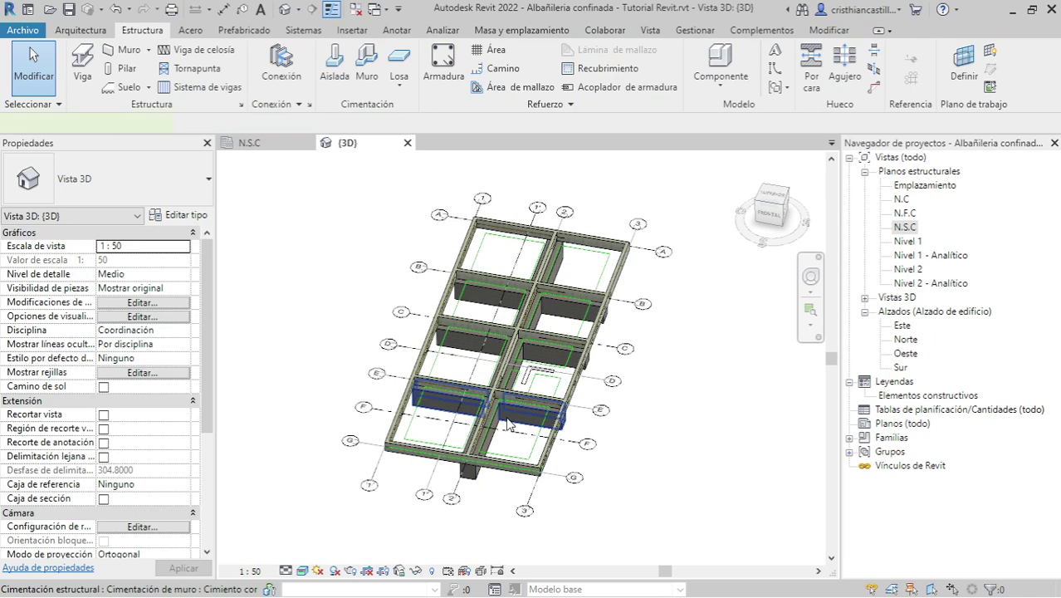
{"action": "left_click", "coordinate": [508, 423]}
{"action": "left_click", "coordinate": [538, 366]}
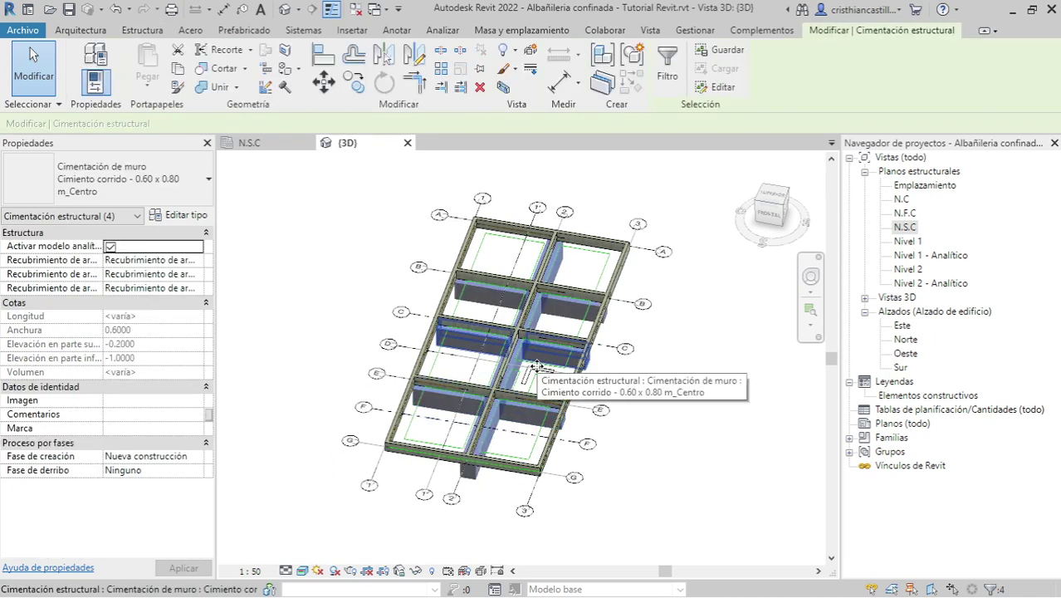
{"action": "key", "text": "Delete"}
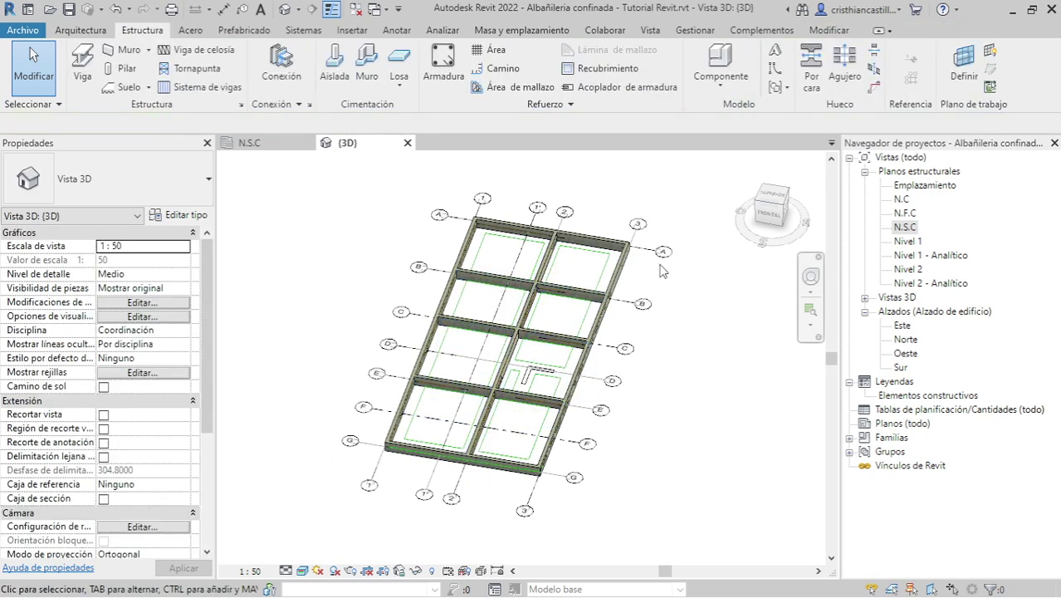
Step: Select all eight plinth walls and copy them to the clipboard
{"action": "left_click", "coordinate": [631, 272]}
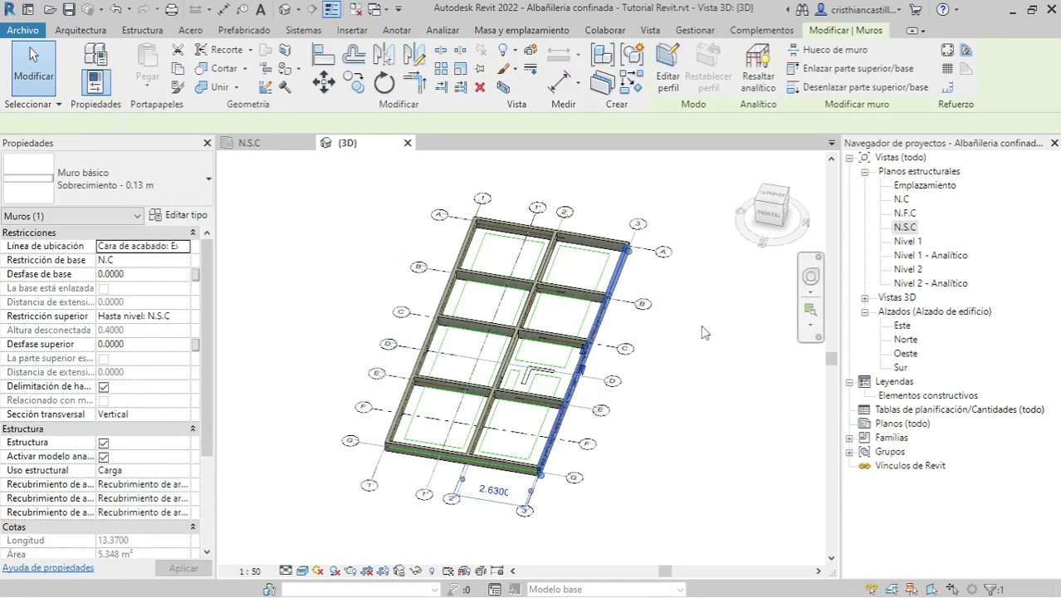
{"action": "key", "text": "s"}
{"action": "key", "text": "a"}
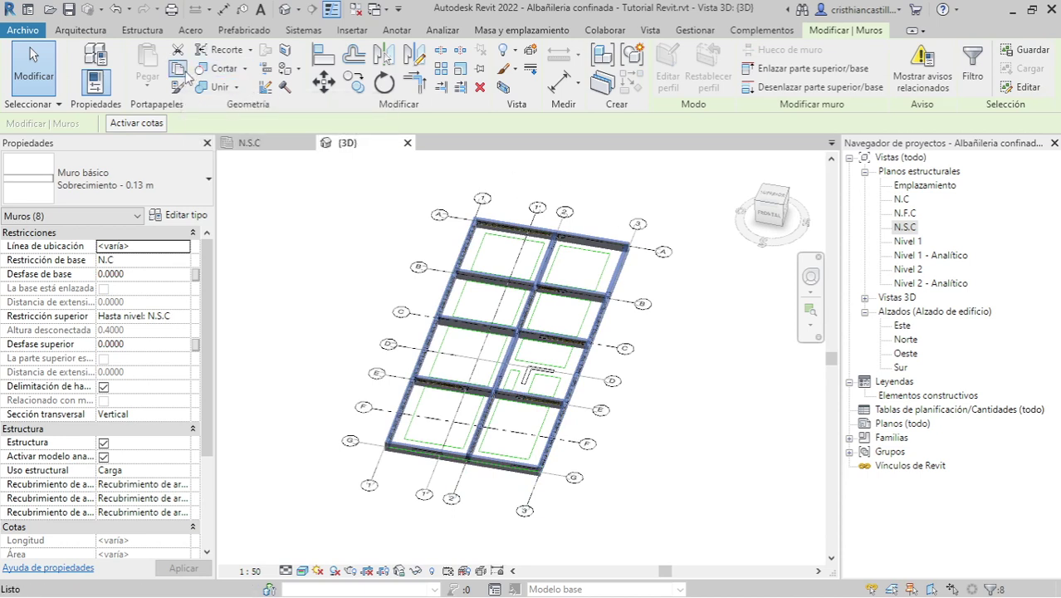
Step: Paste the eight plinth walls aligned to level N.S.C, then orbit to see both wall sets
{"action": "left_click", "coordinate": [147, 87]}
{"action": "left_click", "coordinate": [189, 138]}
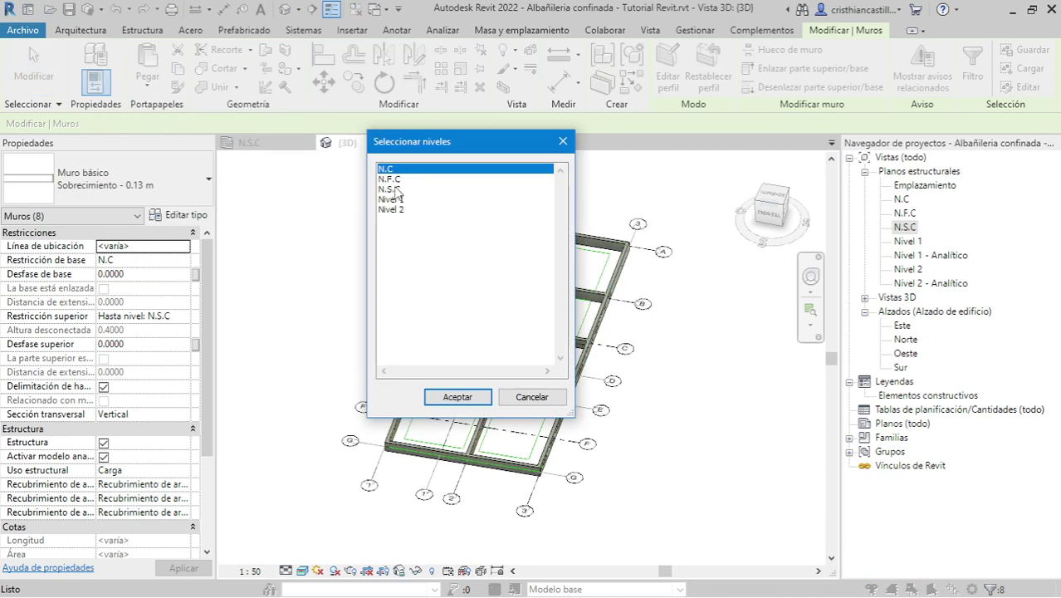
{"action": "double_click", "coordinate": [391, 190]}
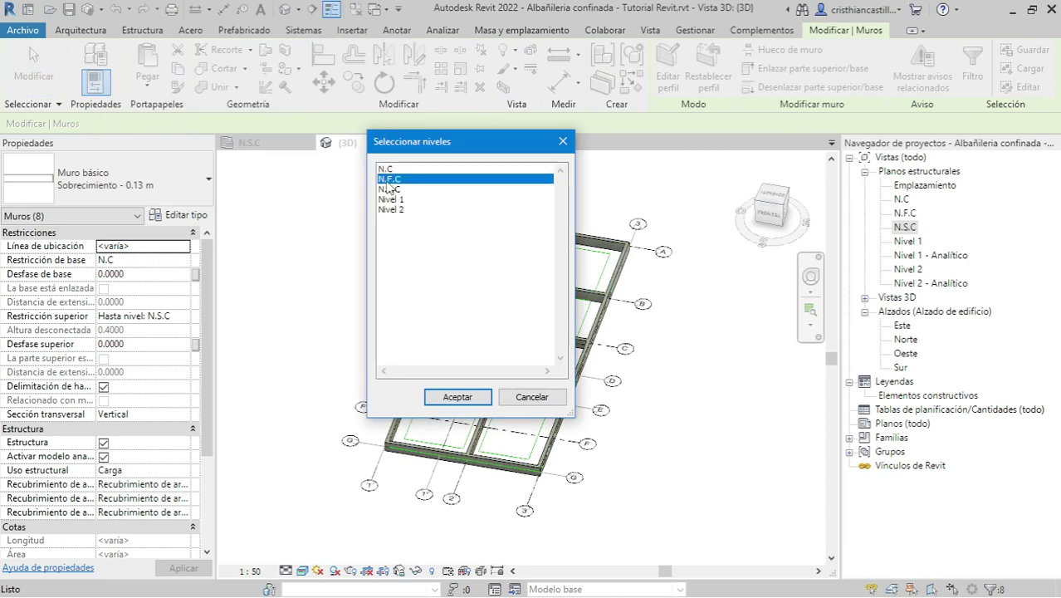
{"action": "left_click", "coordinate": [647, 490]}
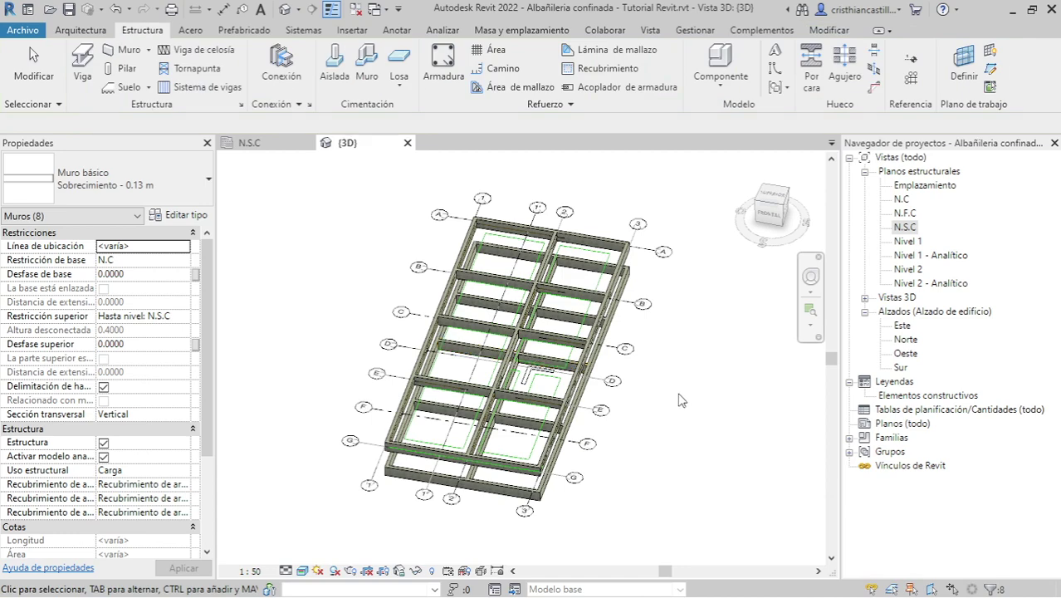
{"action": "left_click_drag", "start_coordinate": [761, 214], "coordinate": [619, 341]}
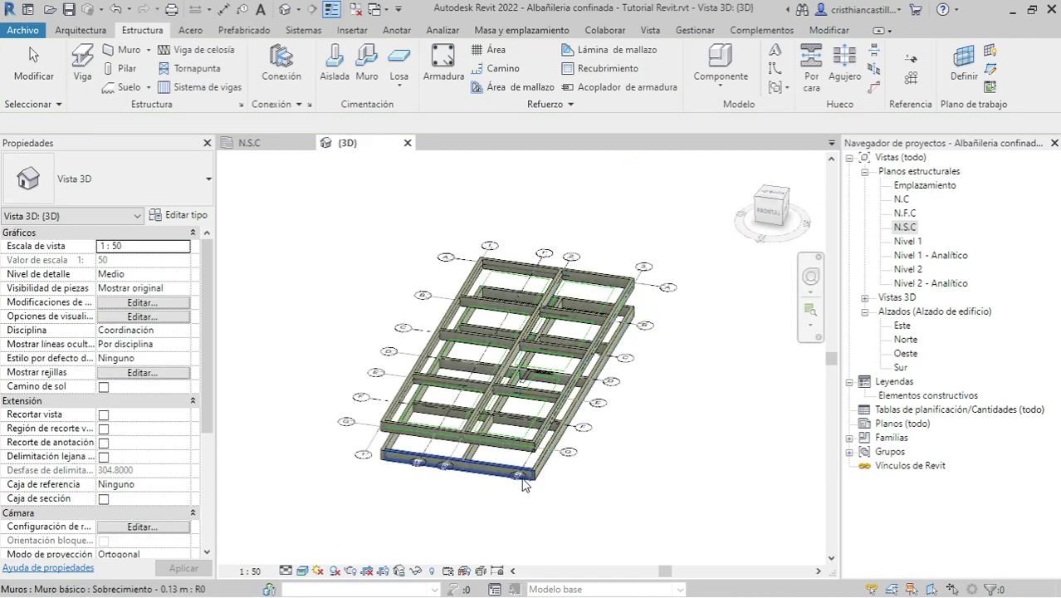
Step: Window-select the eight lower copied walls and confirm with Filter that only walls are selected
{"action": "left_click", "coordinate": [768, 219]}
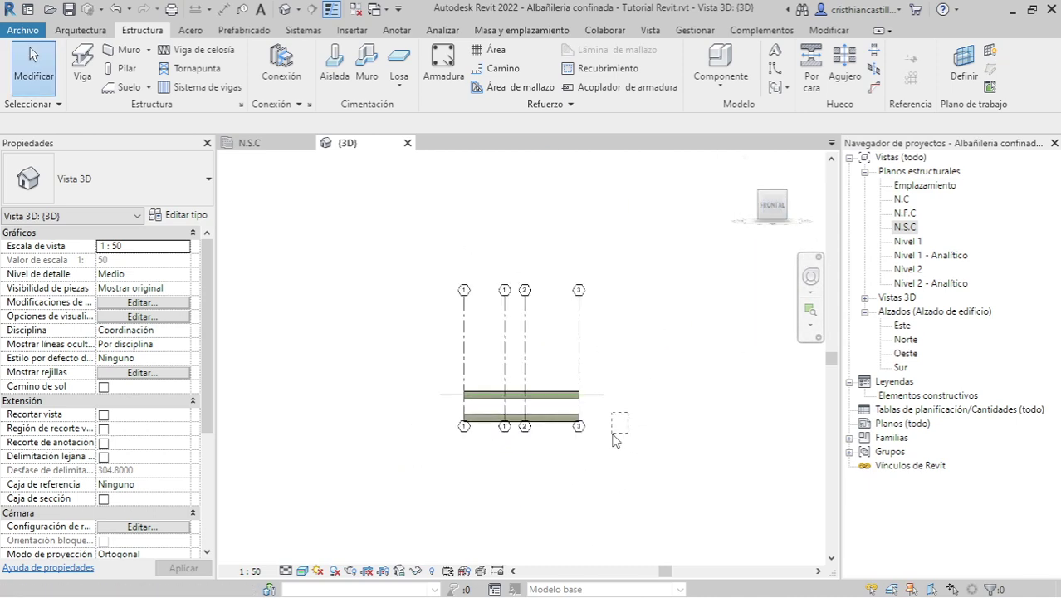
{"action": "left_click_drag", "start_coordinate": [614, 438], "coordinate": [448, 465]}
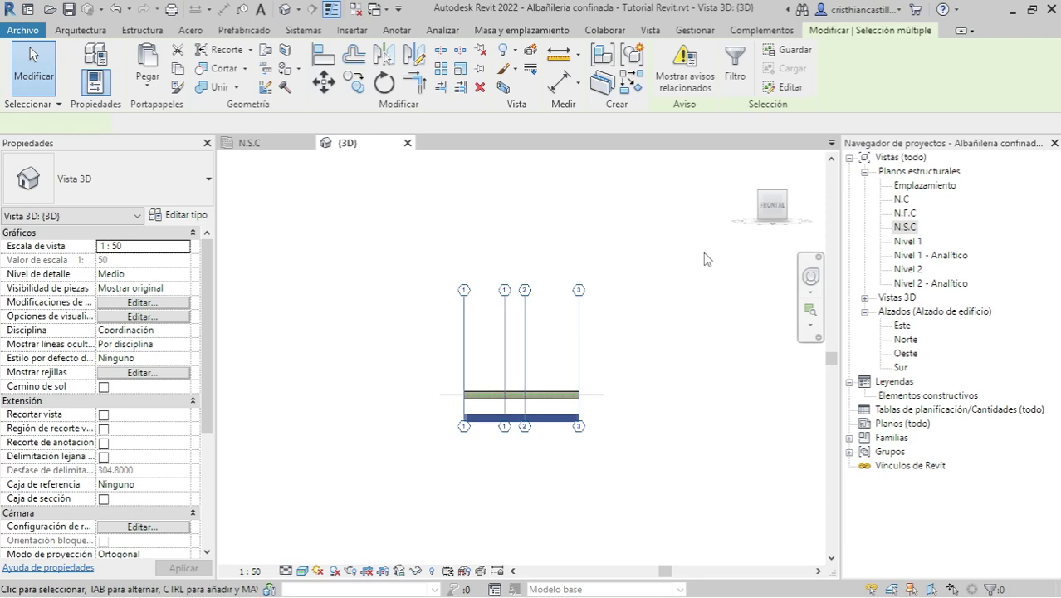
{"action": "left_click", "coordinate": [788, 206]}
{"action": "left_click_drag", "start_coordinate": [739, 257], "coordinate": [739, 257]}
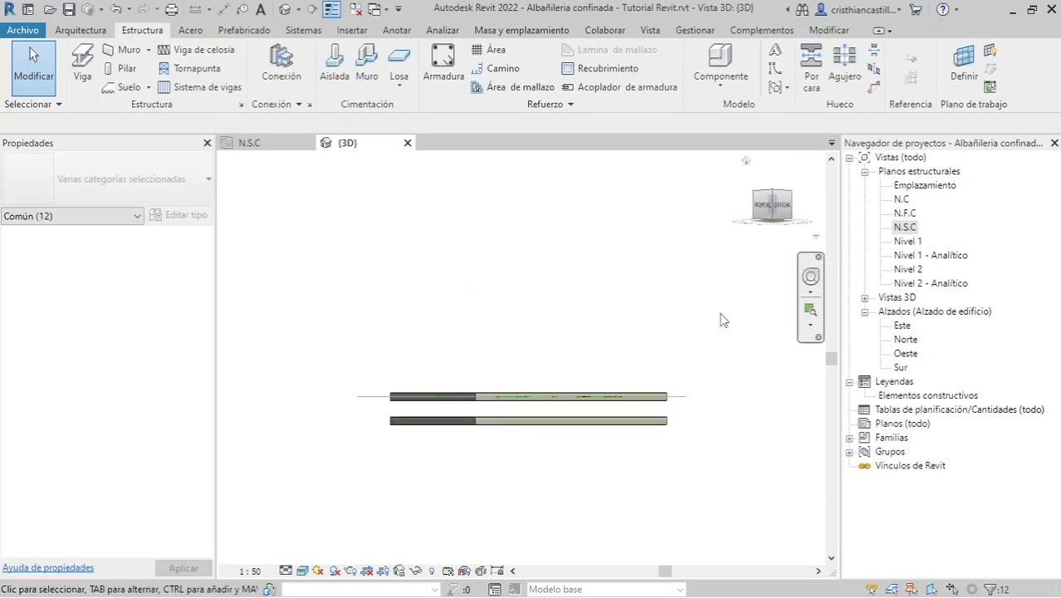
{"action": "left_click_drag", "start_coordinate": [707, 421], "coordinate": [596, 456]}
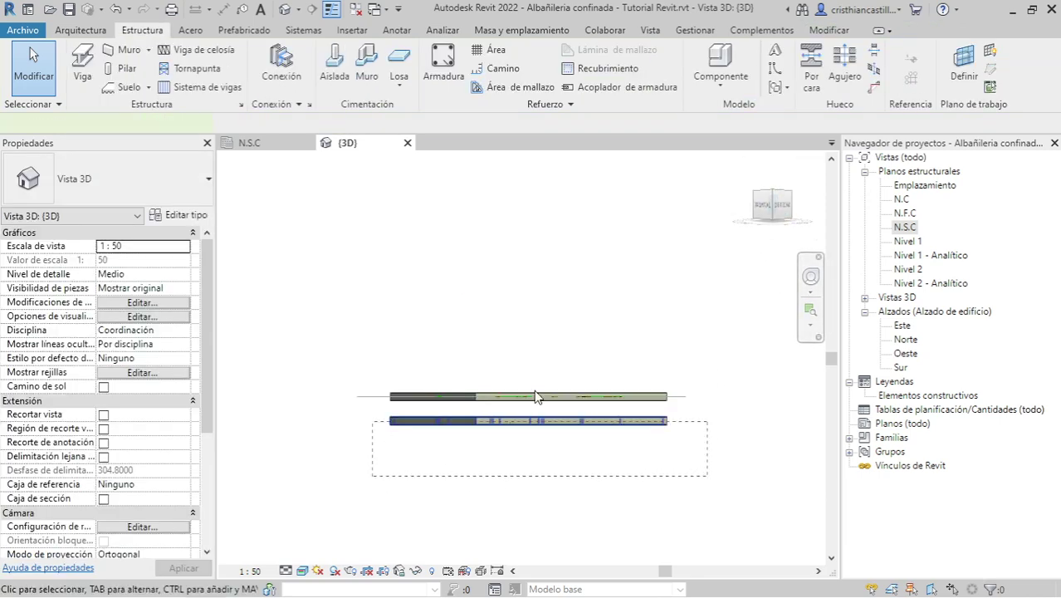
{"action": "left_click_drag", "start_coordinate": [535, 397], "coordinate": [372, 476]}
{"action": "left_click", "coordinate": [787, 193]}
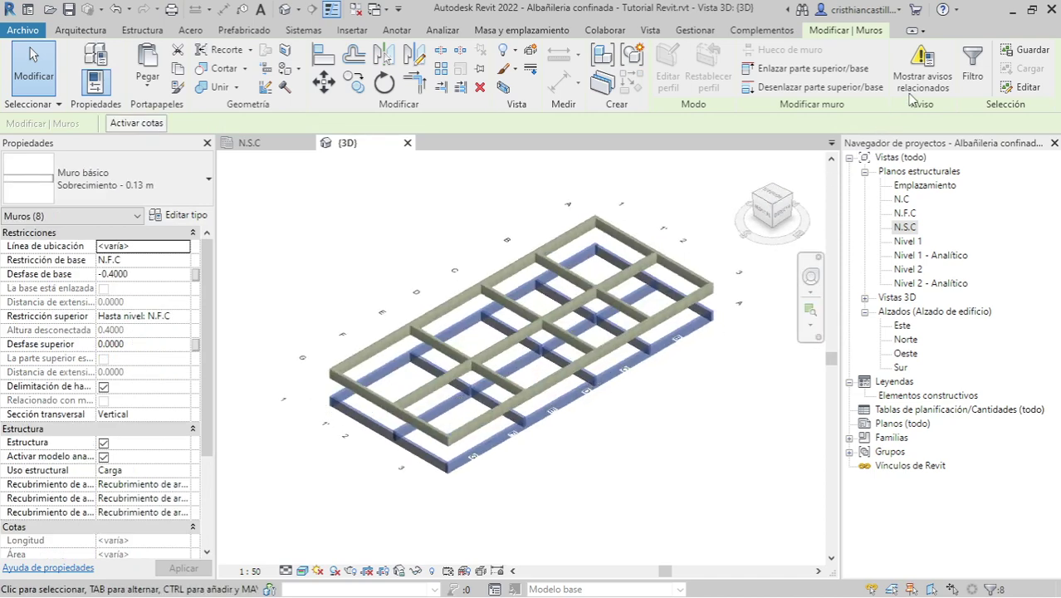
{"action": "left_click", "coordinate": [972, 66]}
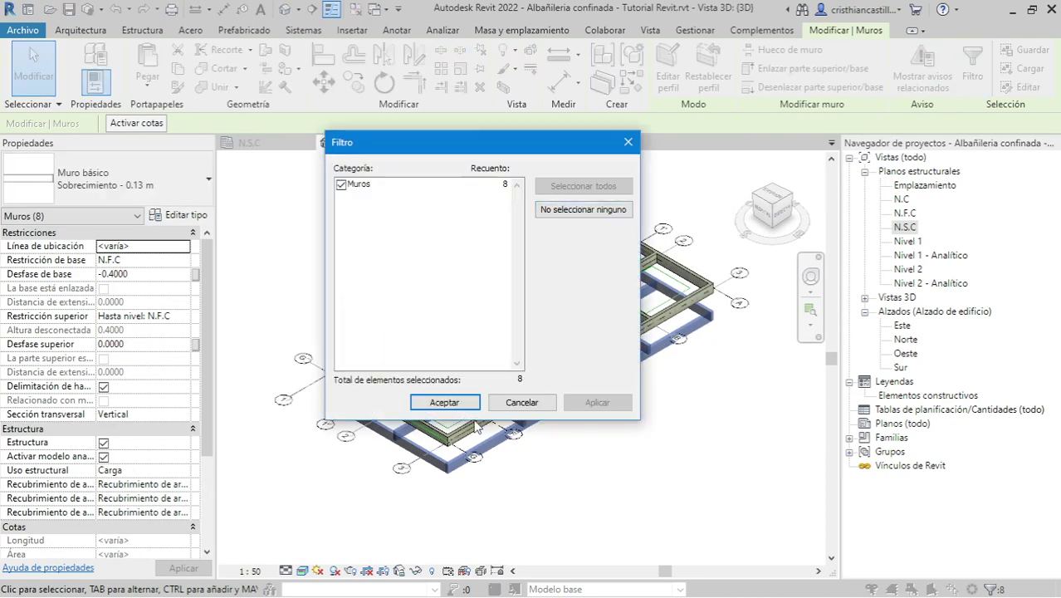
{"action": "left_click", "coordinate": [447, 403]}
Step: Change the walls to Cimiento - 0.60 x 0.80 m with base N.F.C, offset 0, top N.C
{"action": "left_click", "coordinate": [182, 194]}
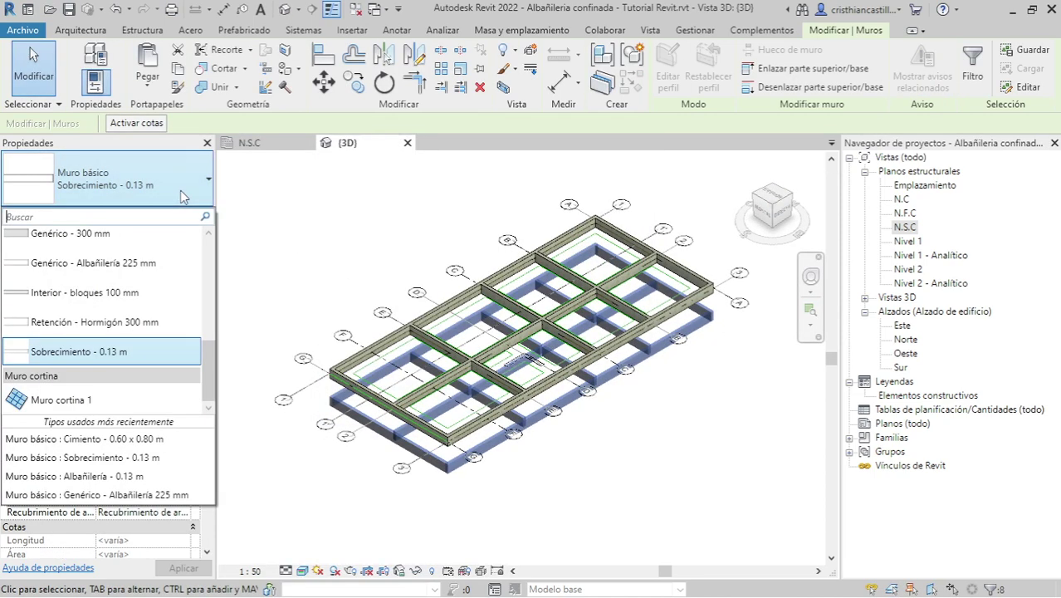
{"action": "scroll", "coordinate": [148, 324], "scroll_direction": "up", "scroll_amount": 2}
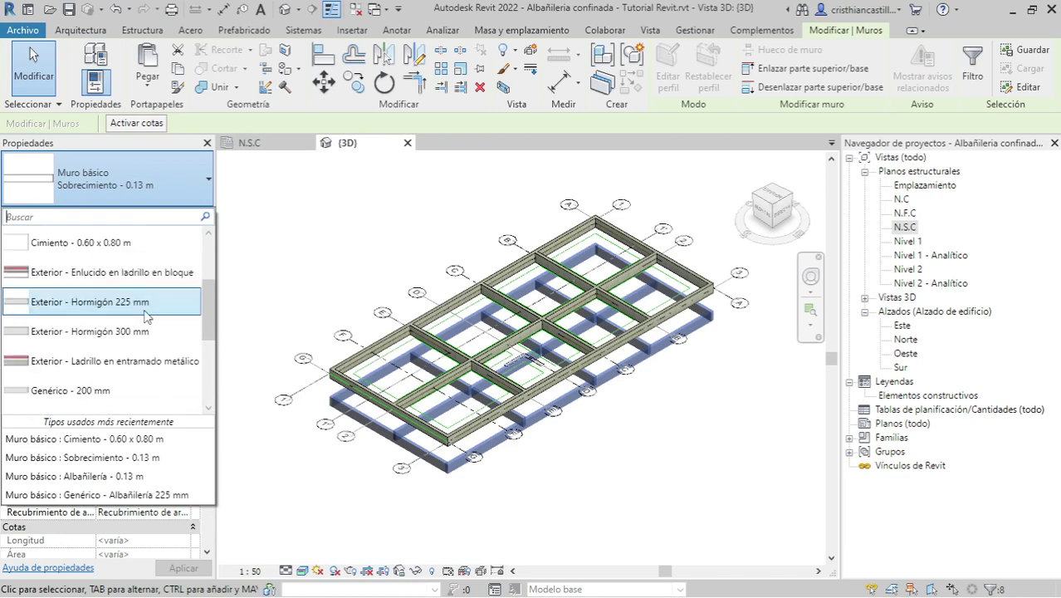
{"action": "left_click", "coordinate": [161, 251]}
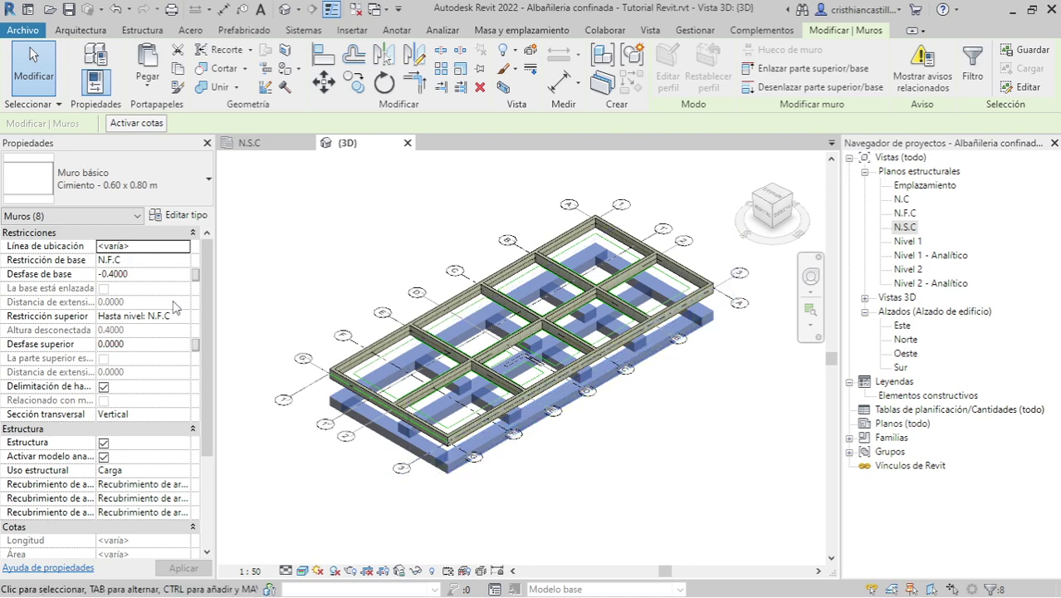
{"action": "left_click", "coordinate": [189, 263]}
{"action": "left_click", "coordinate": [169, 273]}
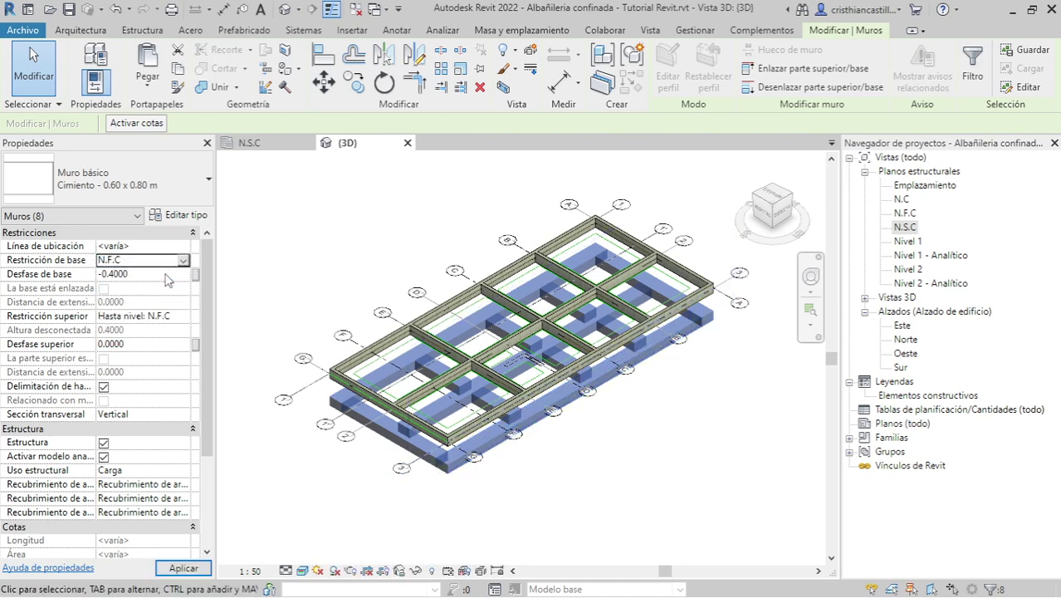
{"action": "left_click", "coordinate": [185, 318]}
{"action": "type", "text": "0.0000"}
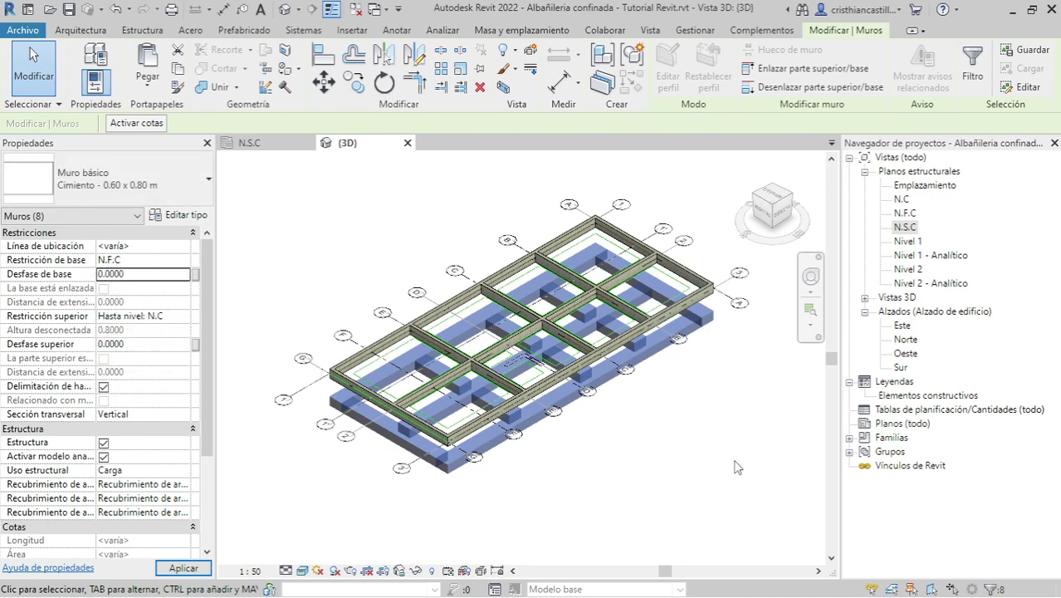
{"action": "key", "text": "Return"}
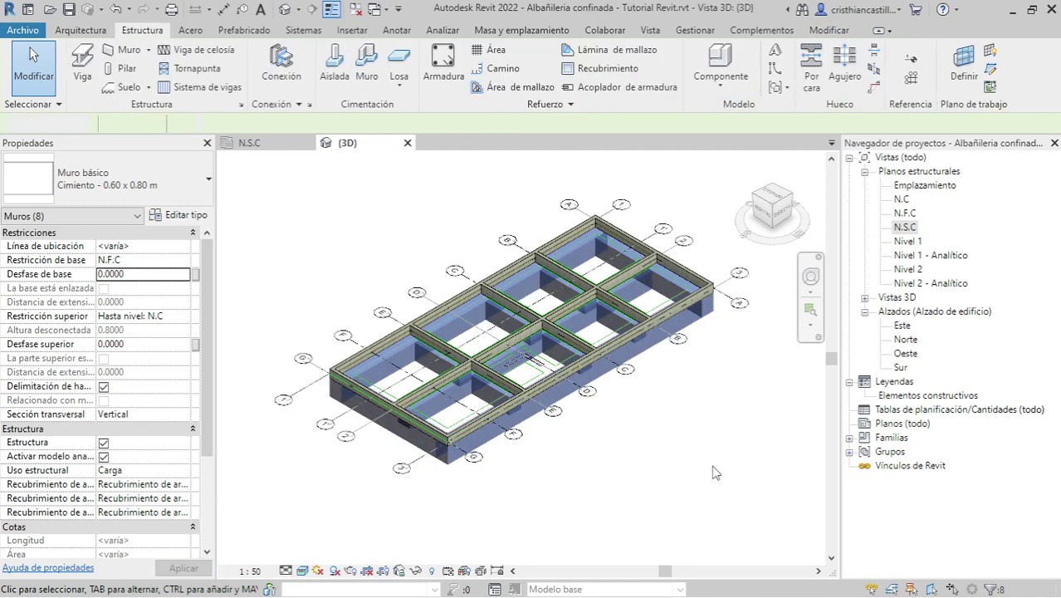
Step: Clear the selection and inspect grids A–G and 1–3 on the N.S.C structural plan
{"action": "left_click", "coordinate": [712, 472]}
{"action": "scroll", "coordinate": [579, 497], "scroll_direction": "up", "scroll_amount": 3}
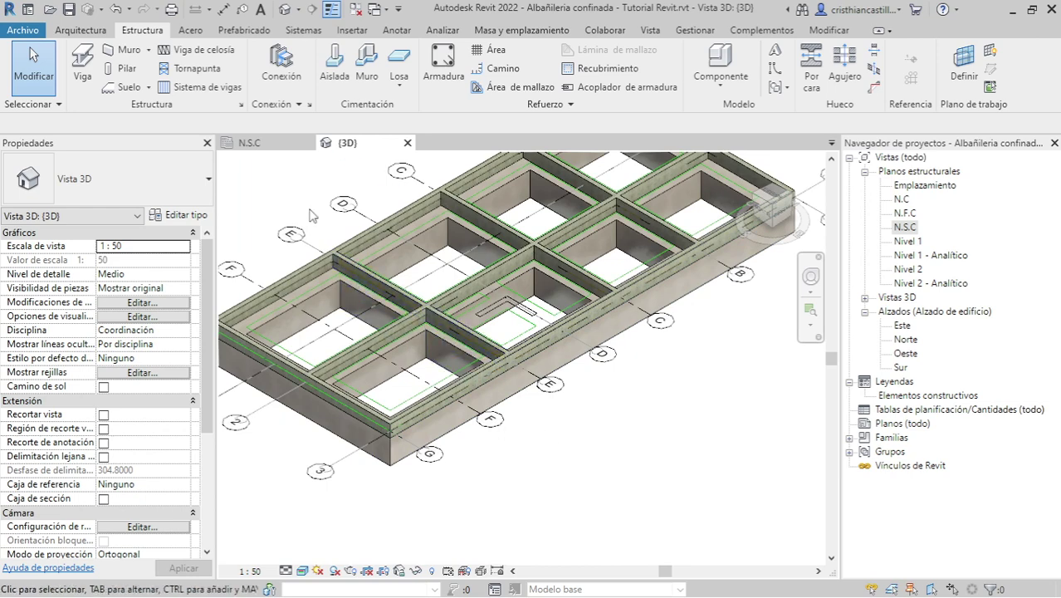
{"action": "left_click", "coordinate": [255, 148]}
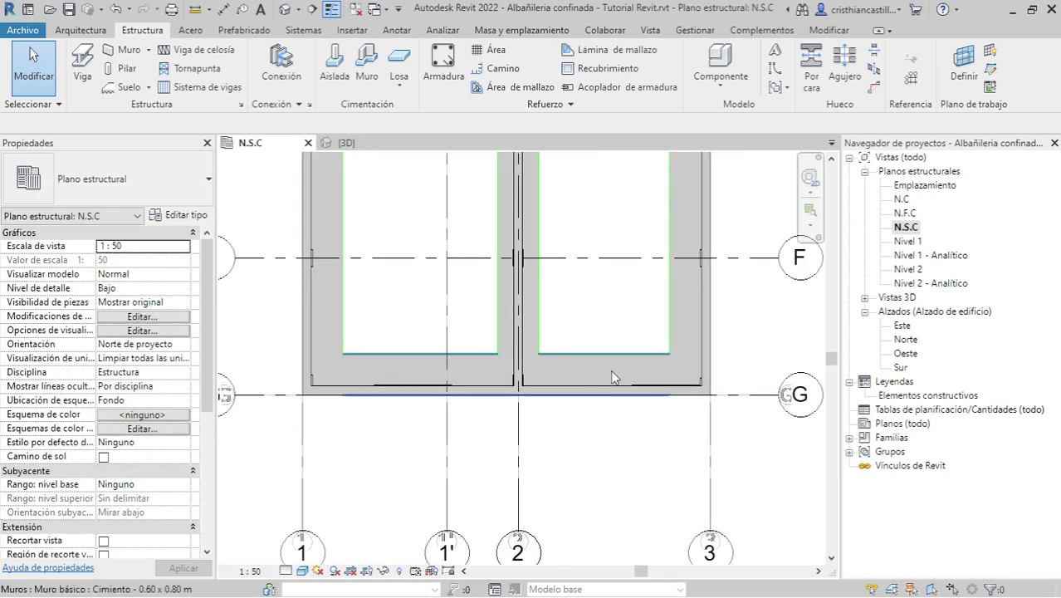
{"action": "mouse_move", "coordinate": [656, 300]}
{"action": "middle_mouse_down"}
{"action": "mouse_move", "coordinate": [706, 332]}
{"action": "mouse_move", "coordinate": [718, 455]}
{"action": "middle_mouse_up"}
{"action": "scroll", "coordinate": [730, 344], "scroll_direction": "down", "scroll_amount": 3}
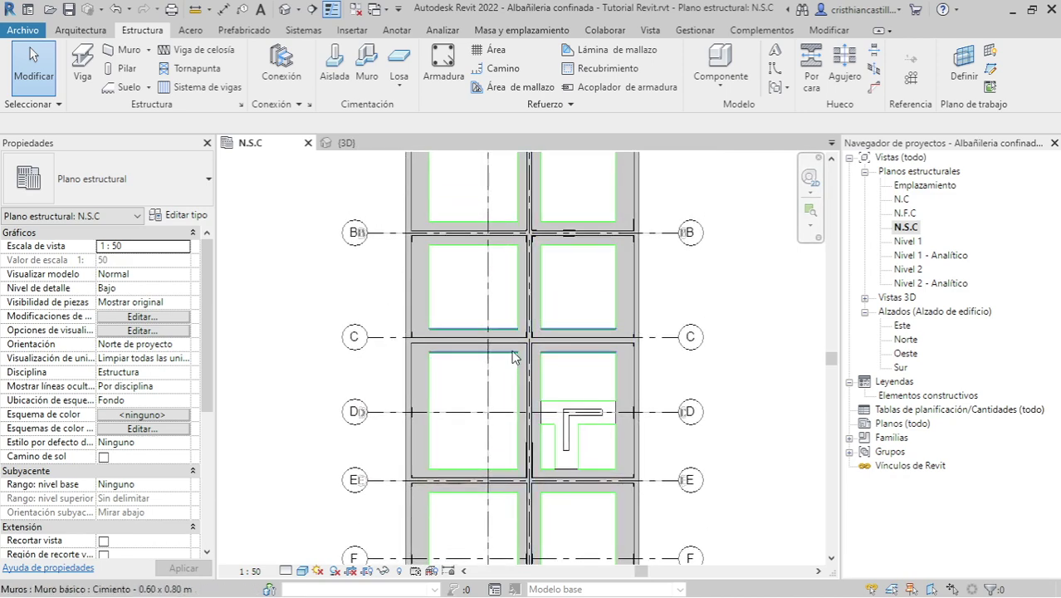
{"action": "middle_click_drag", "start_coordinate": [697, 382], "coordinate": [702, 490]}
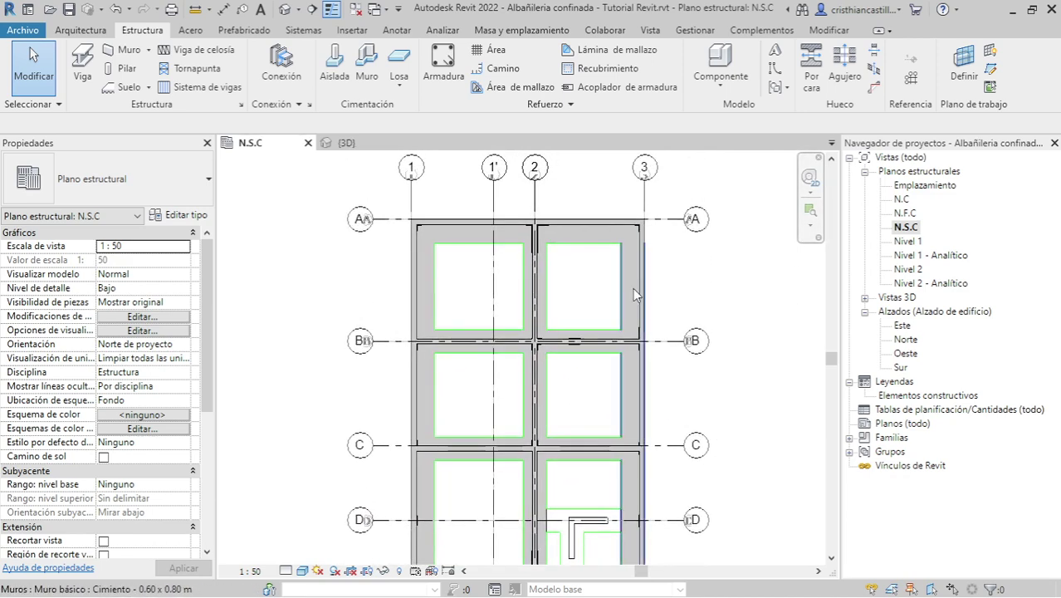
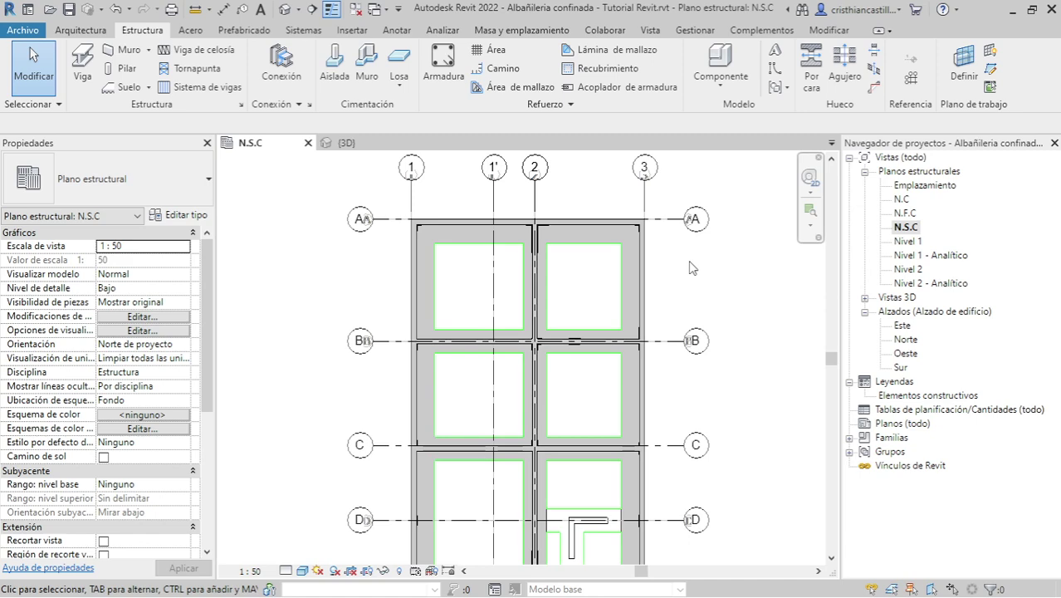
Step: Pan and zoom the N.S.C plan to frame grids C–E around the L-shaped wall at grid D
{"action": "middle_click_drag", "start_coordinate": [690, 267], "coordinate": [672, 216]}
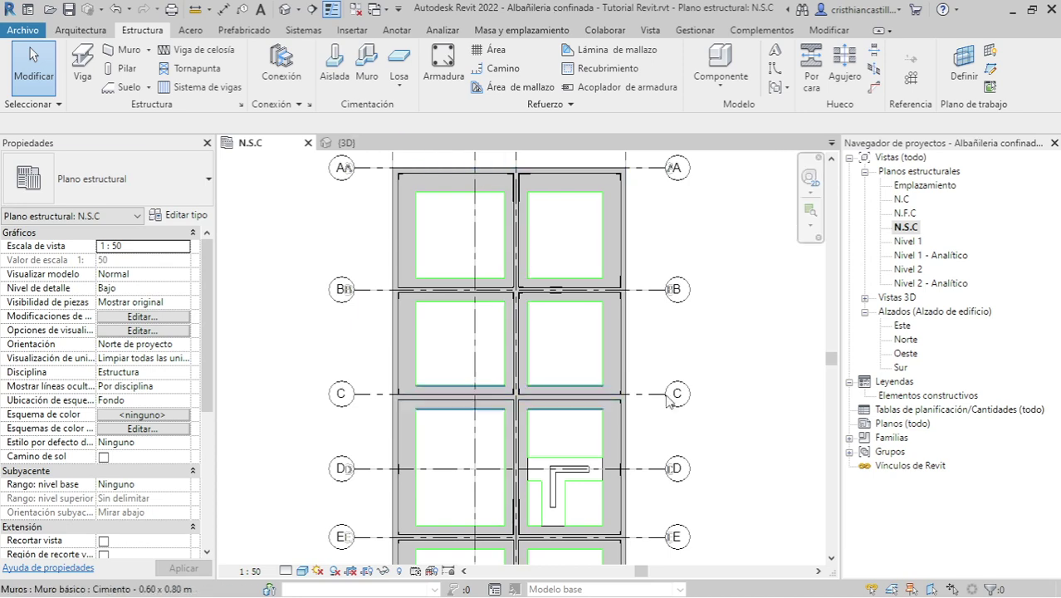
{"action": "middle_click_drag", "start_coordinate": [720, 419], "coordinate": [693, 302]}
{"action": "scroll", "coordinate": [561, 384], "scroll_direction": "up", "scroll_amount": 3}
{"action": "scroll", "coordinate": [561, 385], "scroll_direction": "up", "scroll_amount": 1}
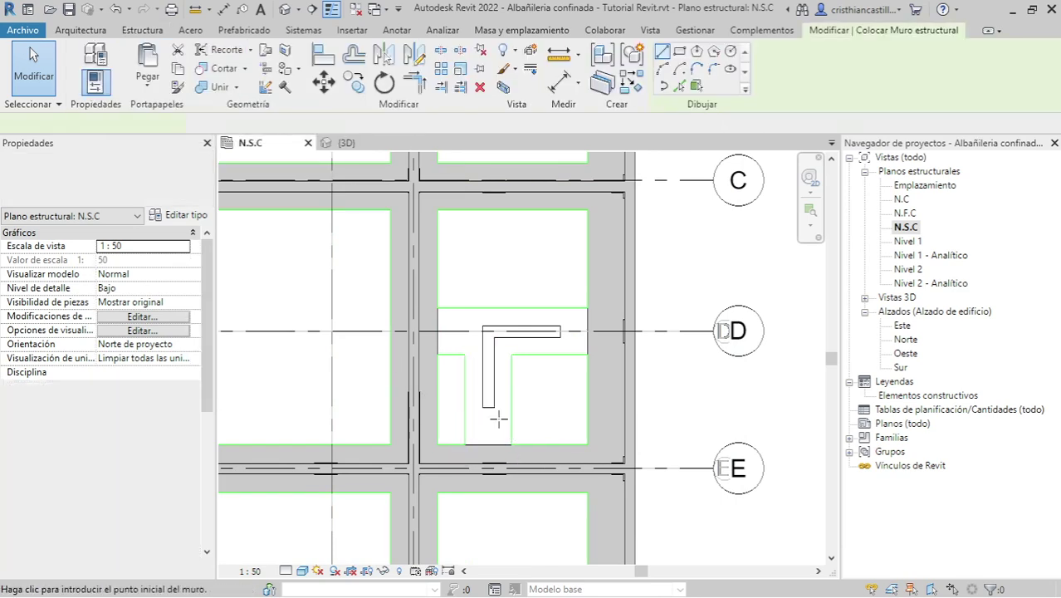
Step: Set the wall type to Cimentación - Hormigón 300 mm with base N.F.C and top N.C
{"action": "left_click", "coordinate": [156, 179]}
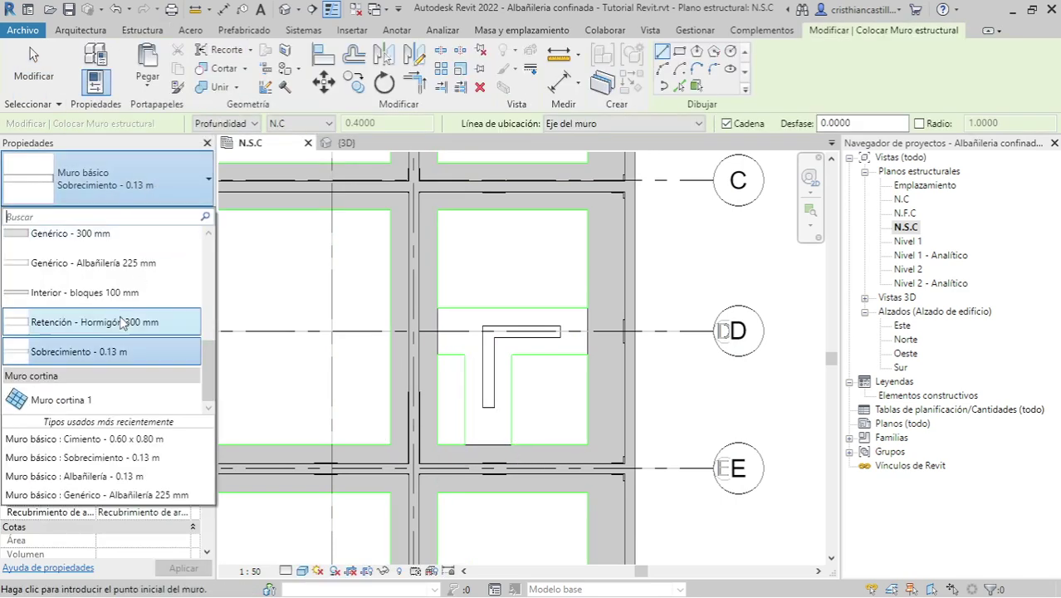
{"action": "scroll", "coordinate": [123, 276], "scroll_direction": "up", "scroll_amount": 2}
{"action": "scroll", "coordinate": [122, 277], "scroll_direction": "up", "scroll_amount": 2}
{"action": "left_click", "coordinate": [116, 287]}
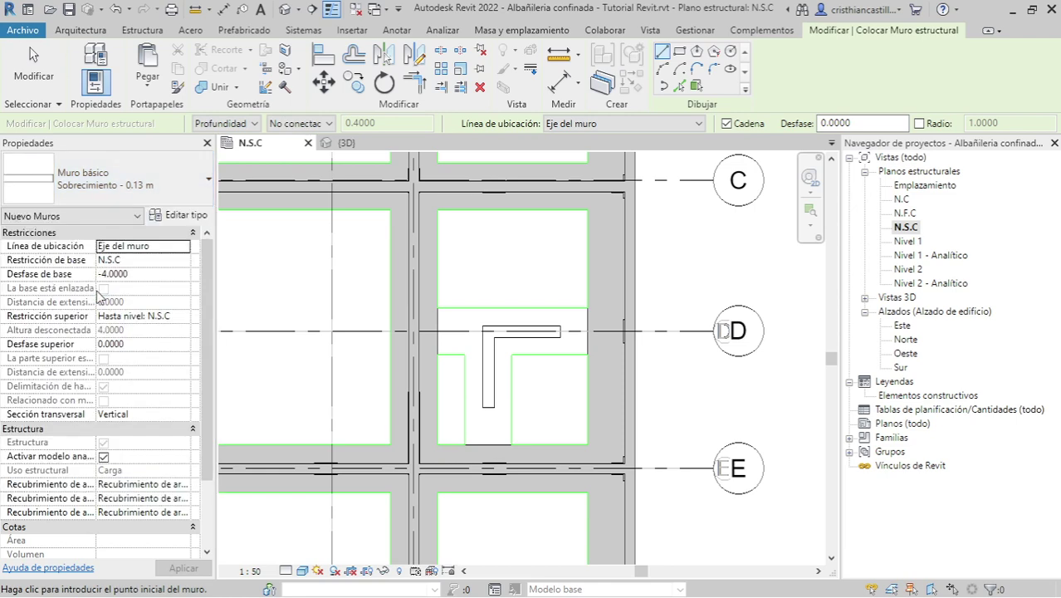
{"action": "left_click", "coordinate": [187, 262]}
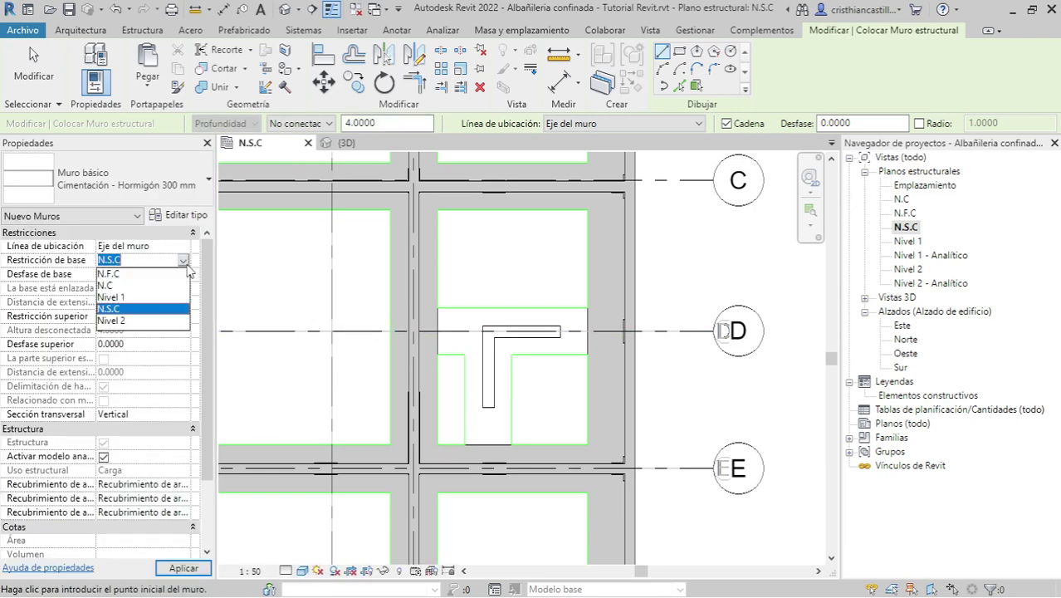
{"action": "left_click", "coordinate": [149, 274]}
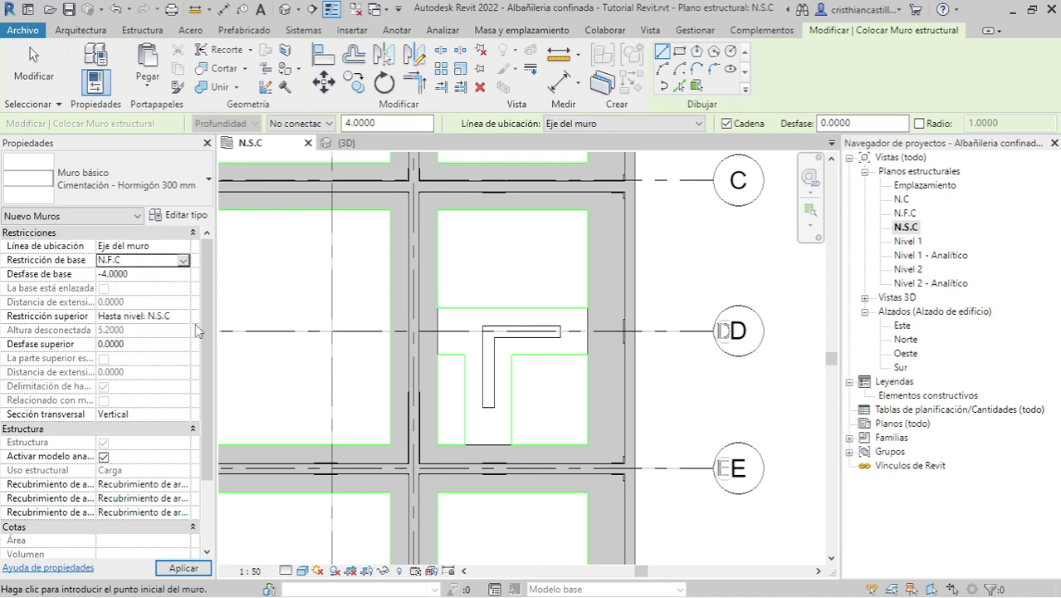
{"action": "left_click", "coordinate": [185, 317]}
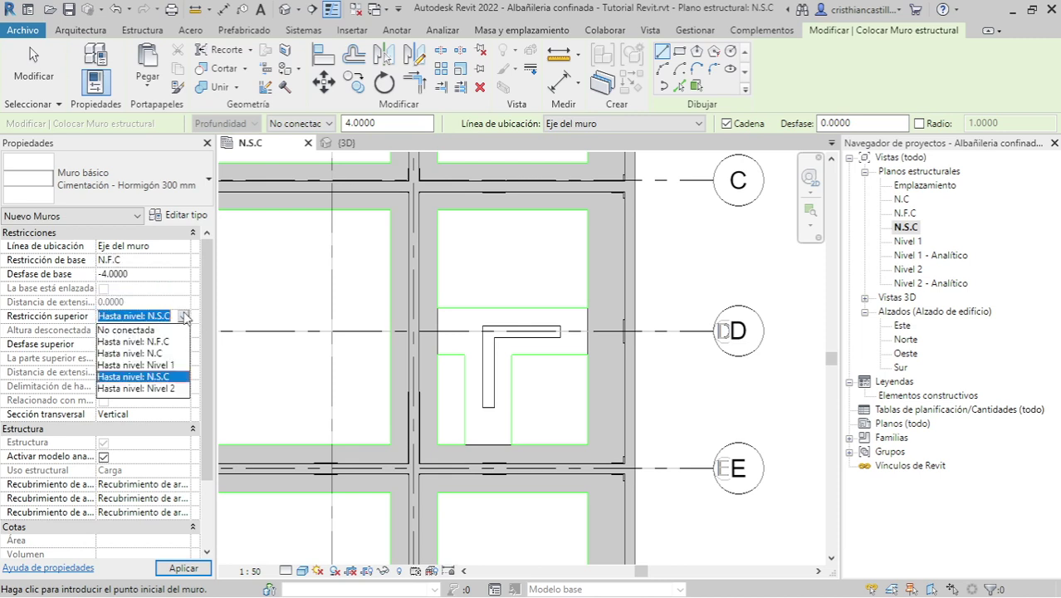
{"action": "left_click", "coordinate": [164, 353]}
{"action": "type", "text": "0.0000"}
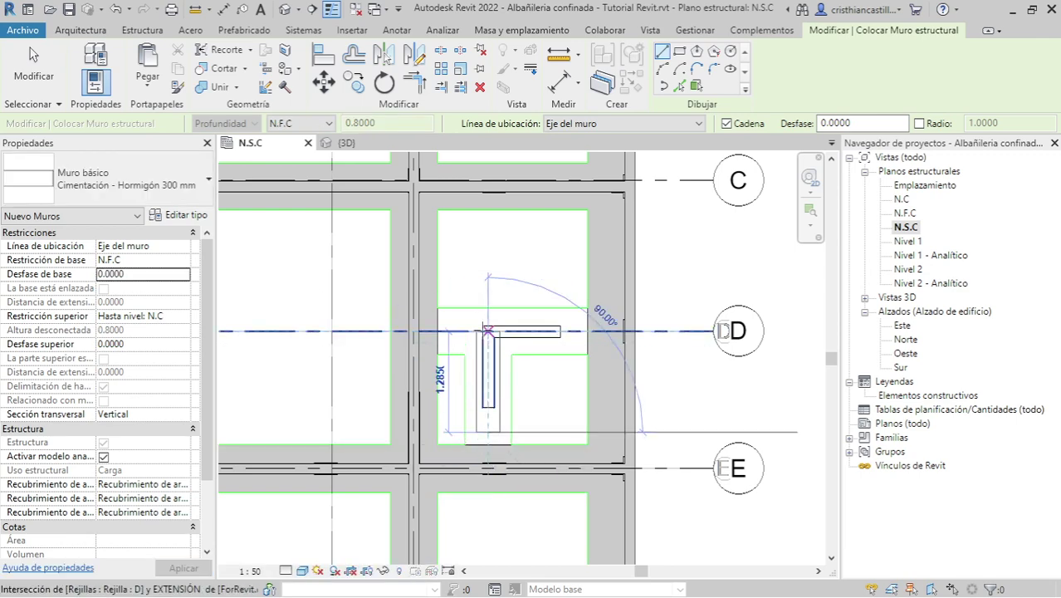
Step: Draw the foundation walls forming a T at the grid D intersection
{"action": "left_click", "coordinate": [484, 331]}
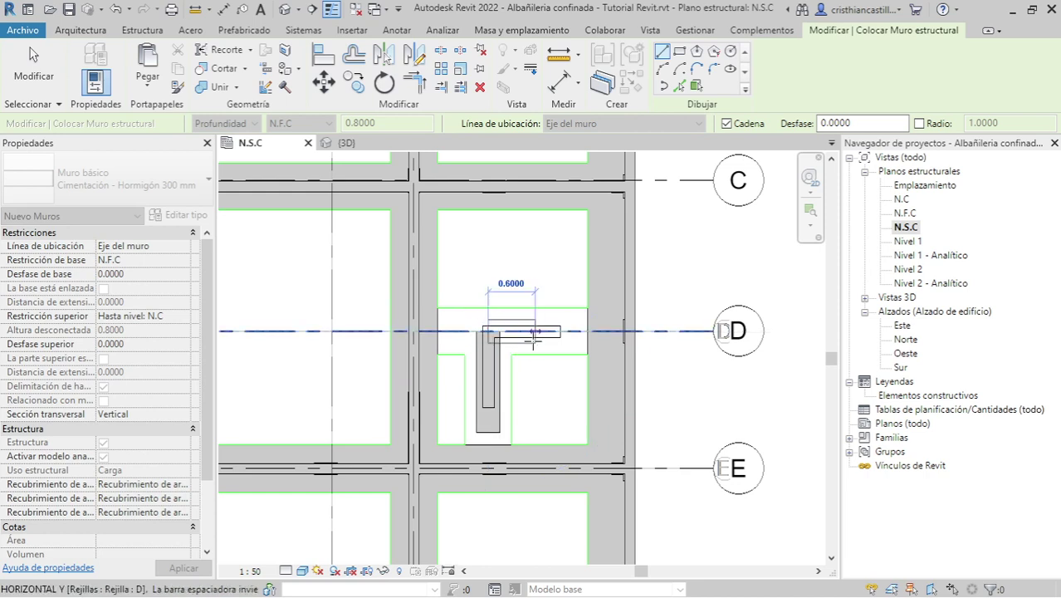
{"action": "key", "text": "Escape"}
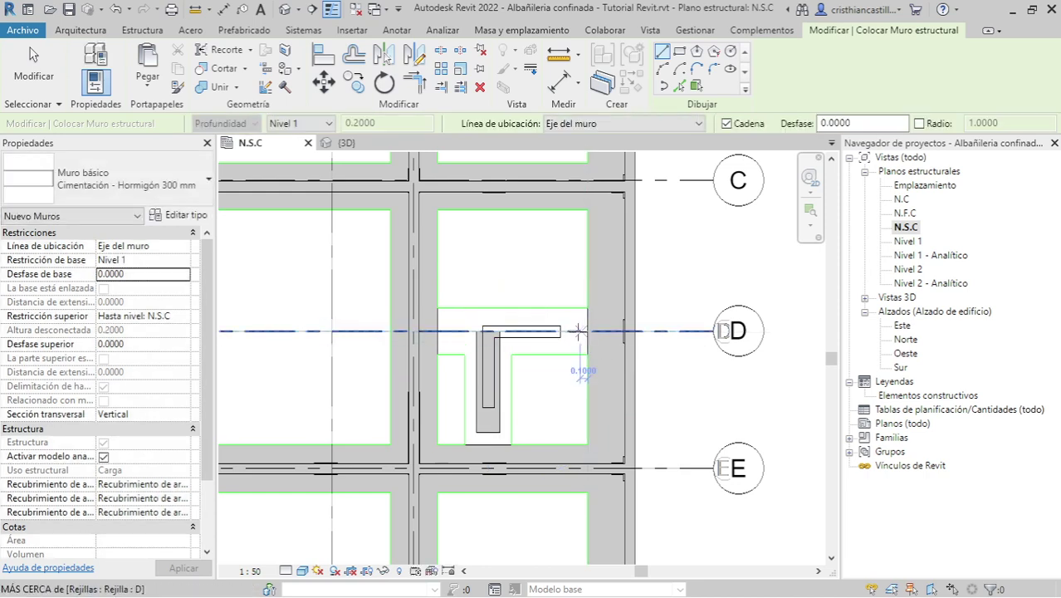
{"action": "left_click", "coordinate": [437, 330]}
{"action": "key", "text": "Escape"}
{"action": "key", "text": "Escape"}
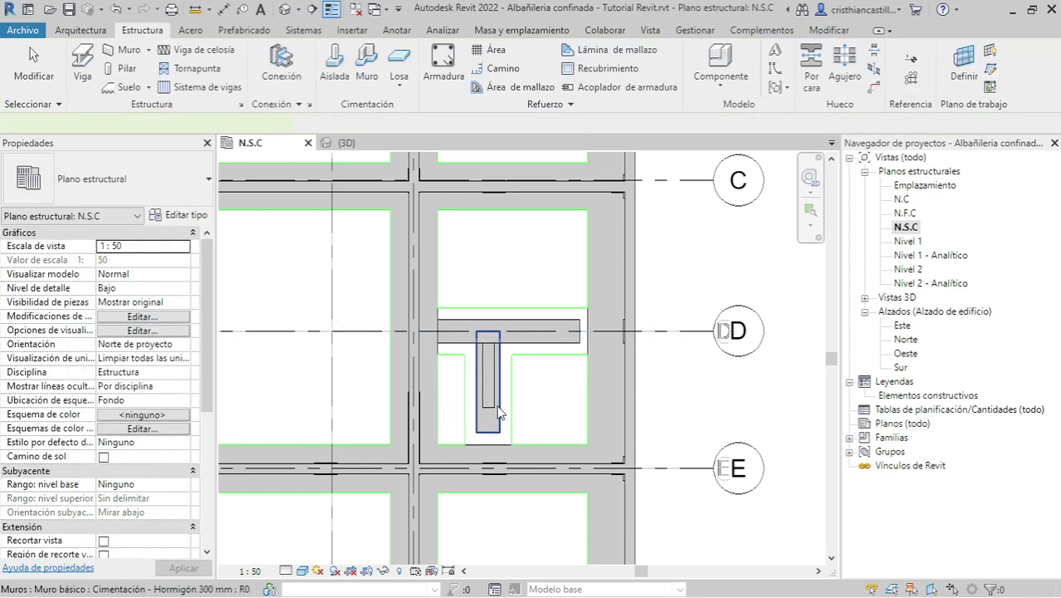
Step: Change both new walls to the Cimiento - 0.60 x 0.80 m type
{"action": "left_click", "coordinate": [489, 390]}
{"action": "left_click", "coordinate": [516, 349], "text": "ctrl"}
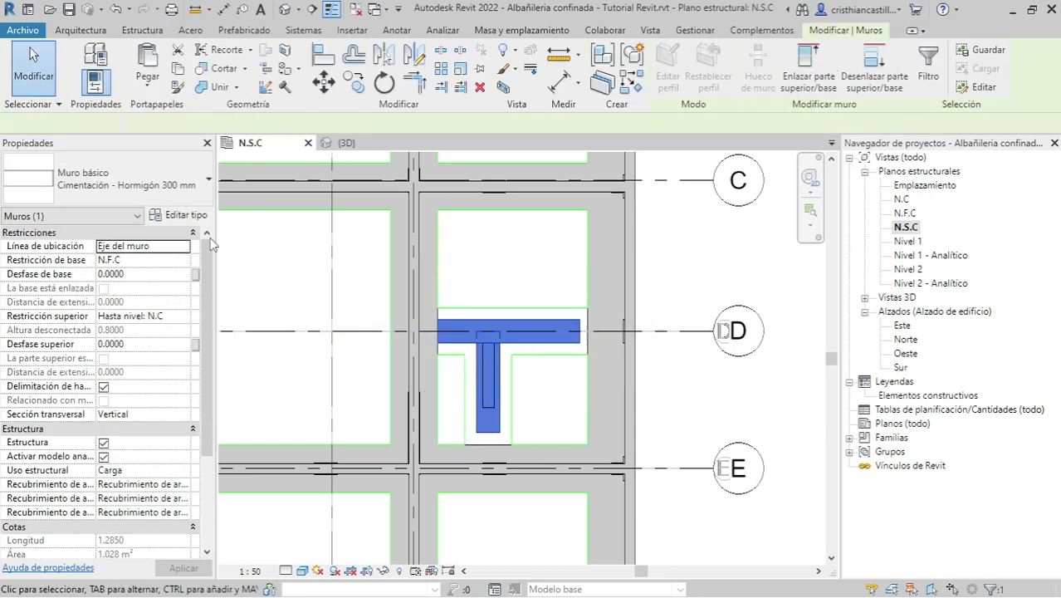
{"action": "left_click", "coordinate": [125, 178]}
{"action": "left_click", "coordinate": [131, 291]}
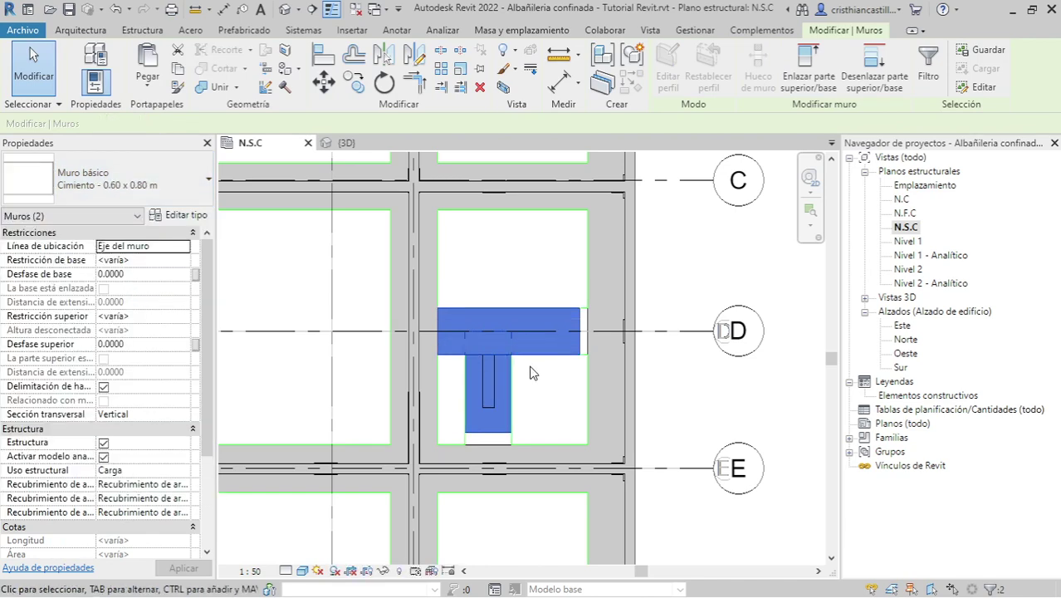
{"action": "key", "text": "Escape"}
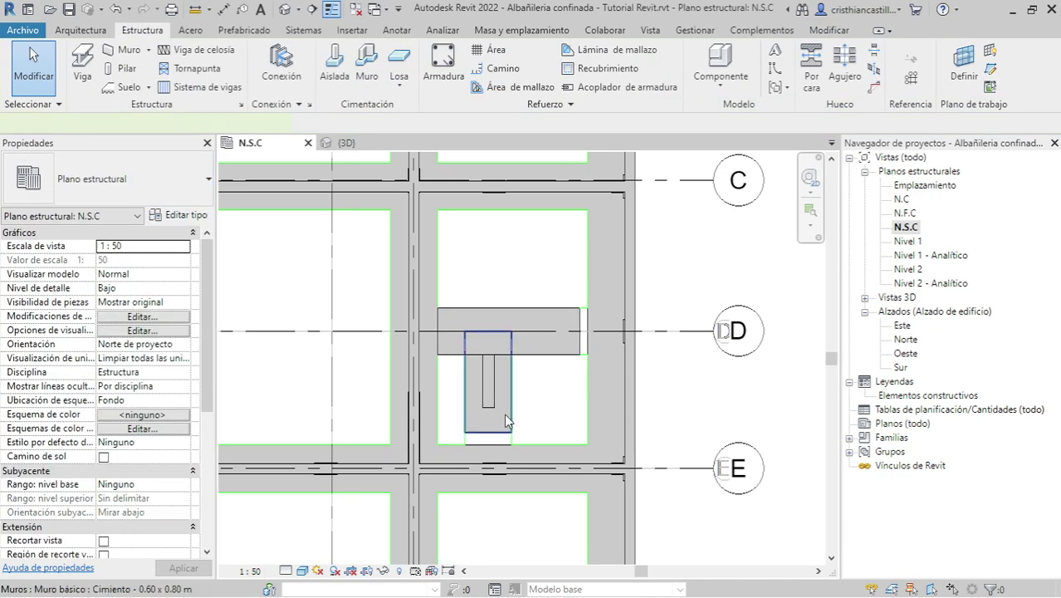
Step: Mirror the vertical footing wall about a drawn axis using DM
{"action": "left_click", "coordinate": [504, 413]}
{"action": "key", "text": "d"}
{"action": "key", "text": "m"}
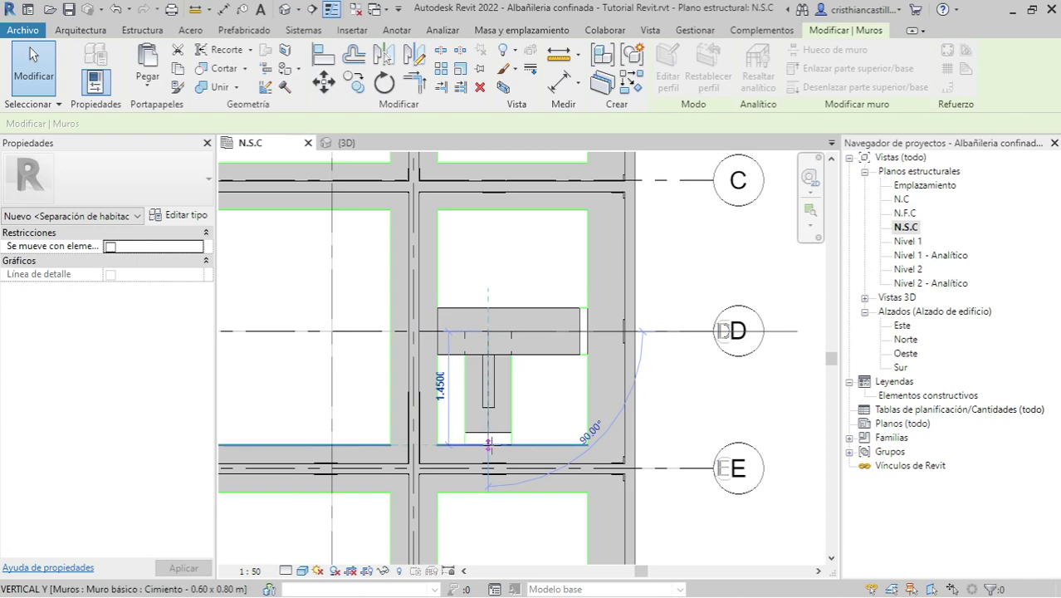
{"action": "left_click", "coordinate": [488, 444]}
{"action": "key", "text": "d"}
{"action": "key", "text": "m"}
{"action": "left_click", "coordinate": [487, 469]}
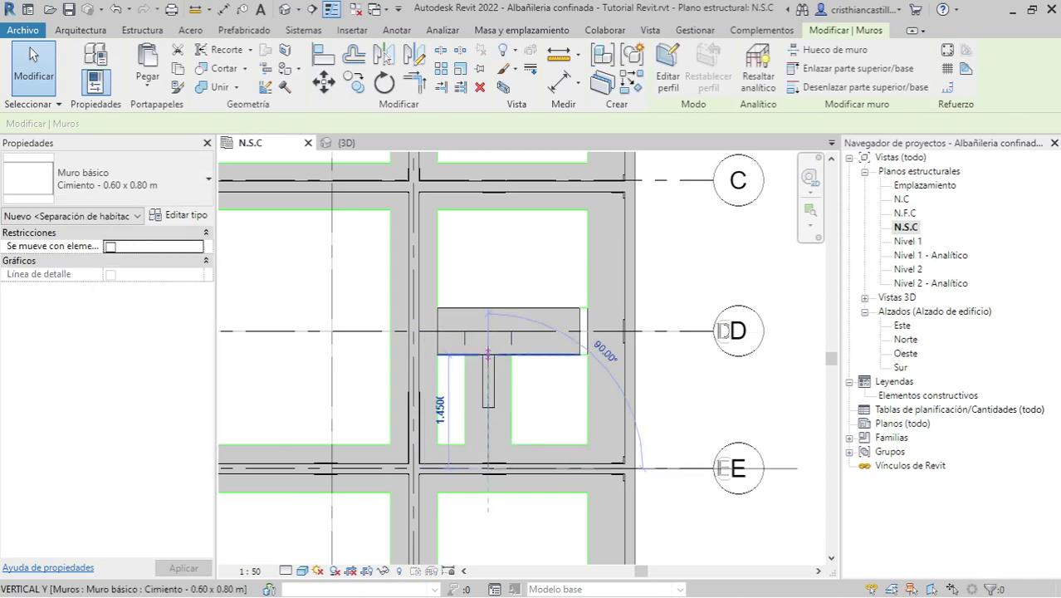
Step: Lengthen the horizontal footing wall to 1.9250 and switch to the 3D view
{"action": "left_click", "coordinate": [488, 354]}
{"action": "left_click", "coordinate": [581, 332]}
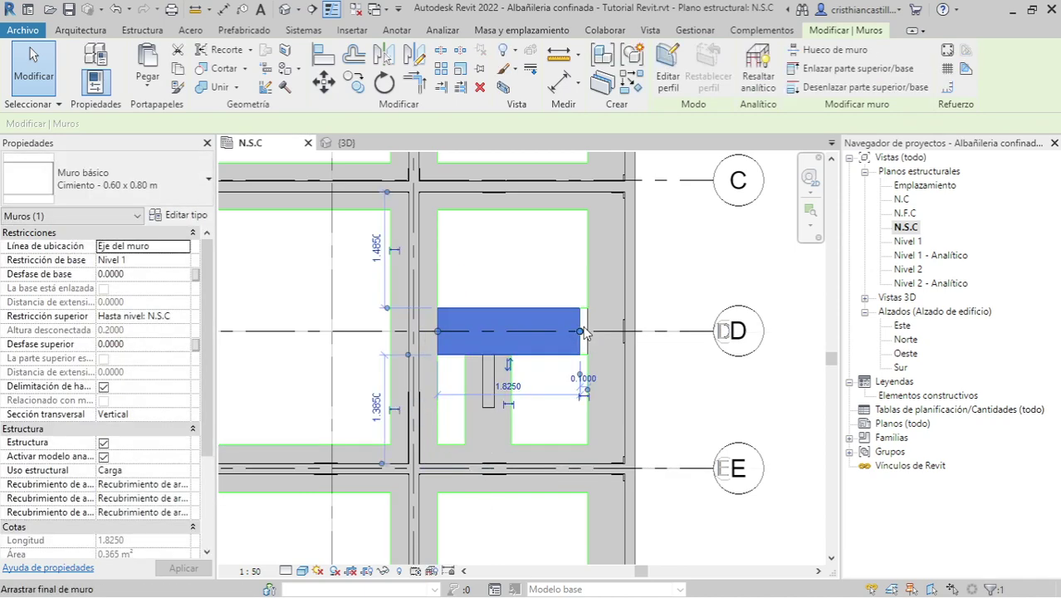
{"action": "left_click_drag", "start_coordinate": [581, 330], "coordinate": [587, 329]}
{"action": "key", "text": "Escape"}
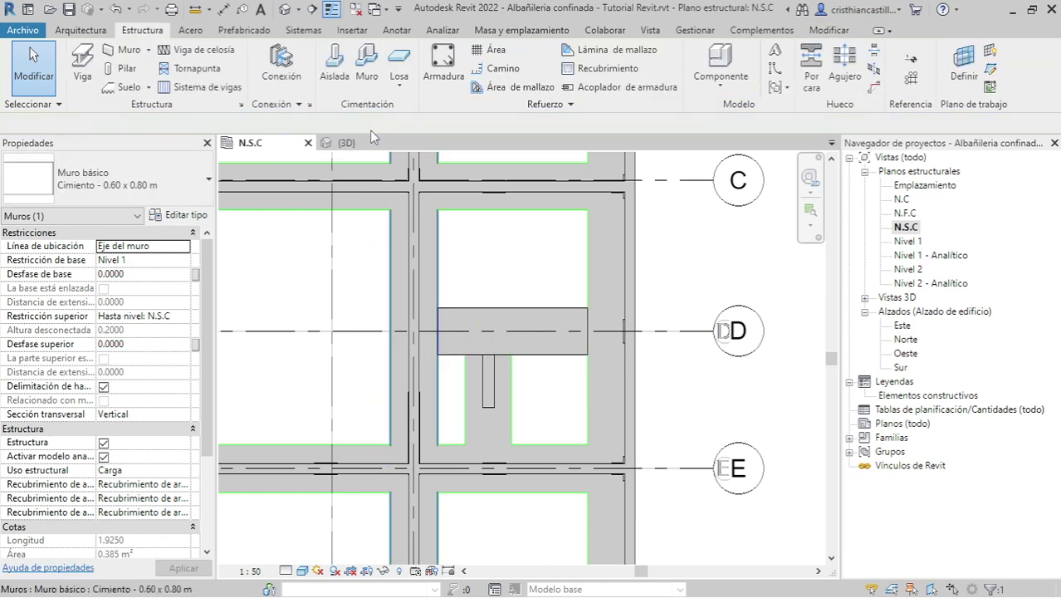
{"action": "left_click", "coordinate": [345, 143]}
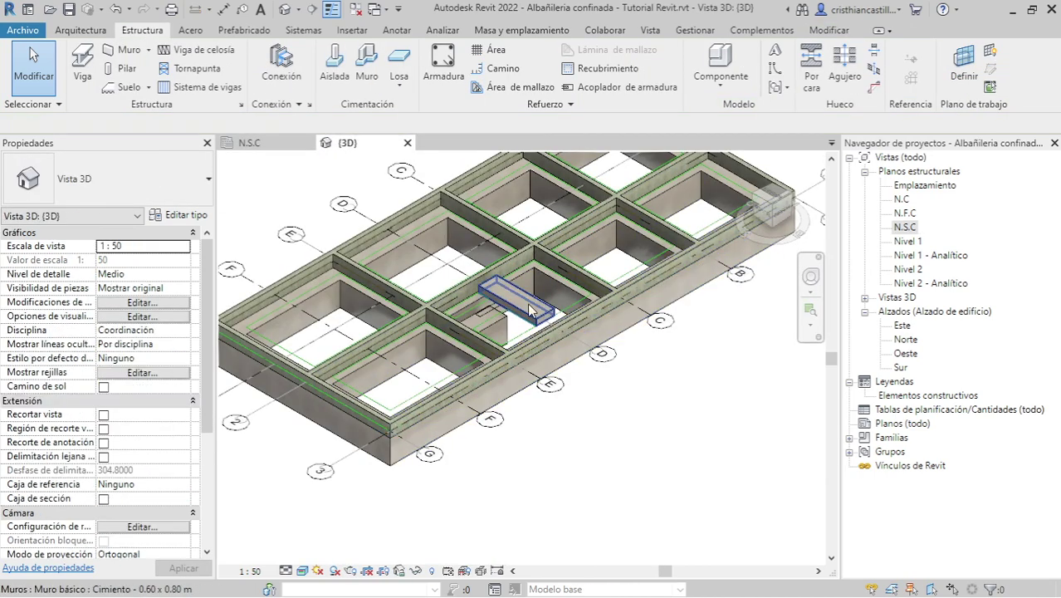
Step: Select all ten footings and set their base to N.F.C and top to N.C
{"action": "left_click", "coordinate": [532, 311]}
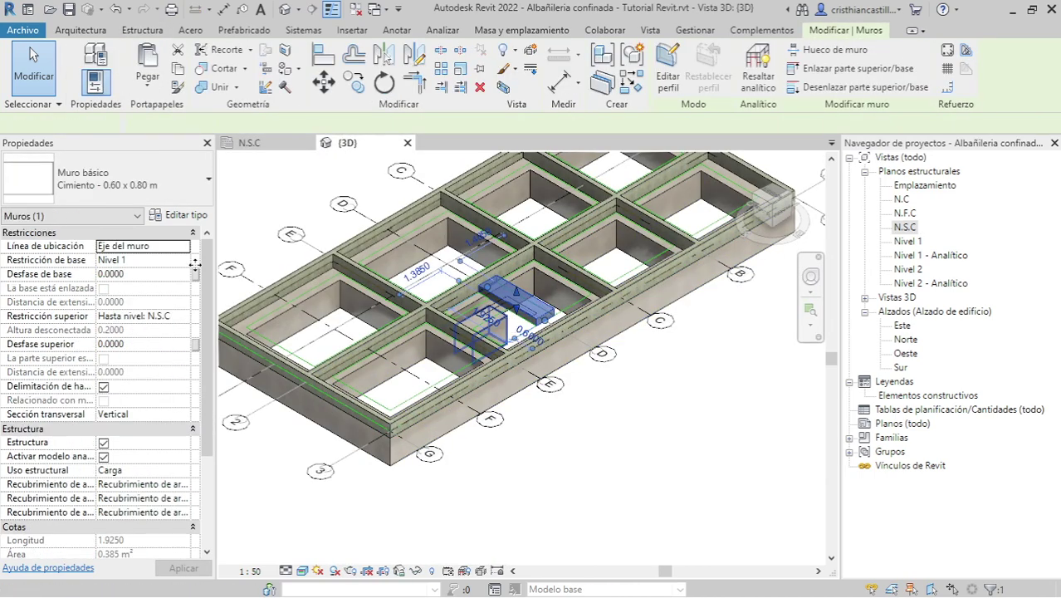
{"action": "key", "text": "s"}
{"action": "key", "text": "a"}
{"action": "left_click", "coordinate": [184, 261]}
{"action": "left_click", "coordinate": [182, 260]}
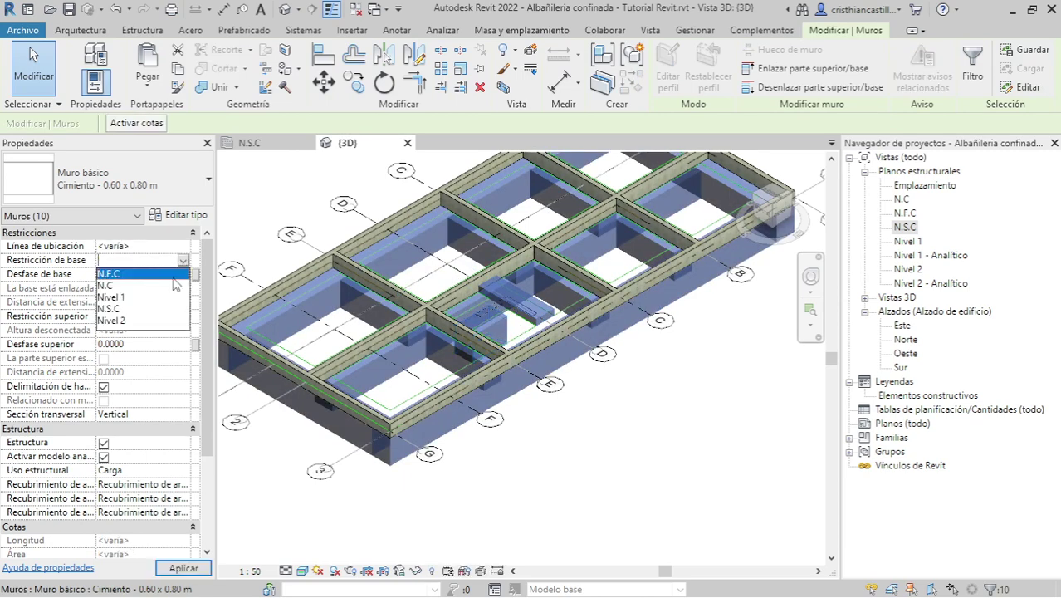
{"action": "left_click", "coordinate": [153, 274]}
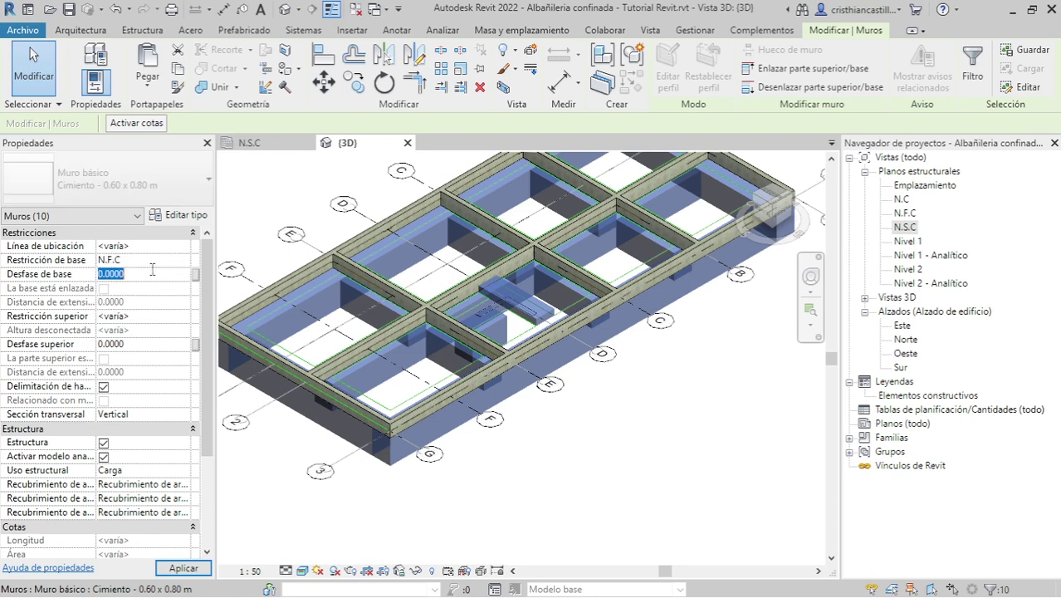
{"action": "left_click", "coordinate": [183, 316]}
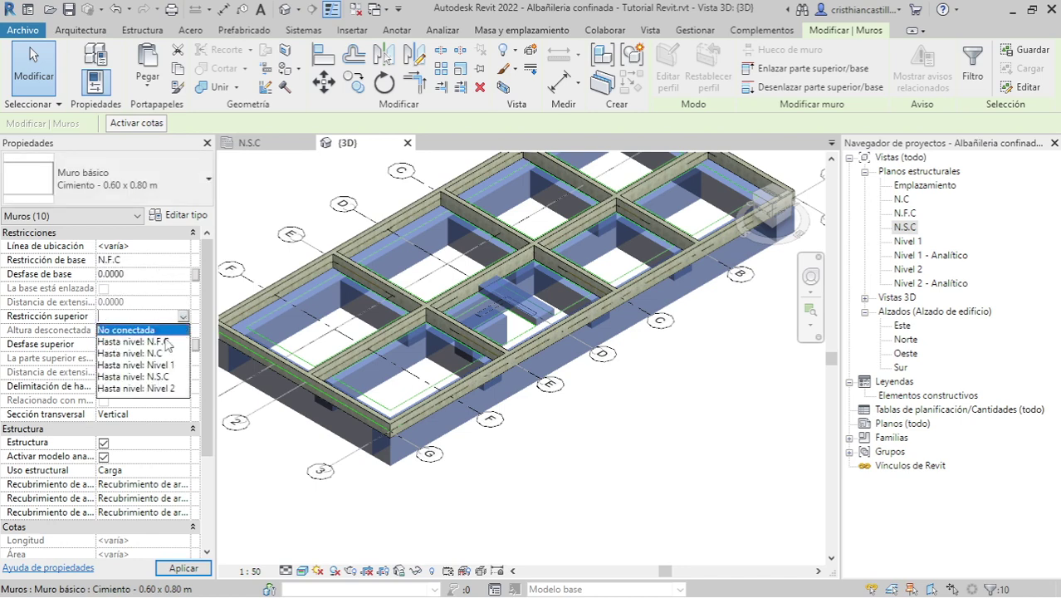
{"action": "left_click", "coordinate": [158, 353]}
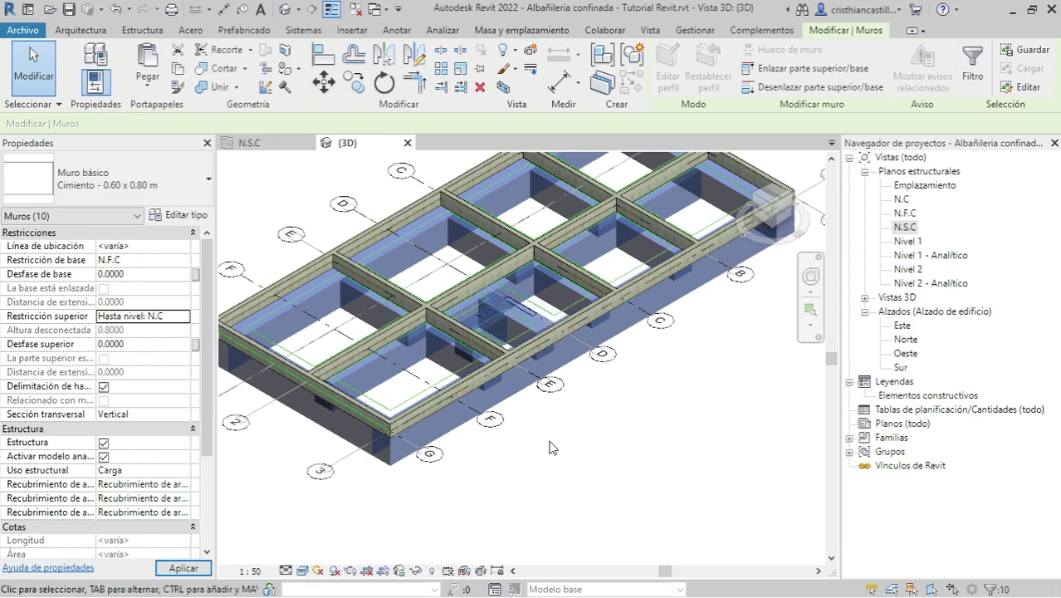
Step: Orbit the 3D model to check the footings, then return to the N.S.C plan
{"action": "left_click", "coordinate": [612, 443]}
{"action": "middle_click_drag", "start_coordinate": [612, 443], "coordinate": [465, 415], "text": "shift"}
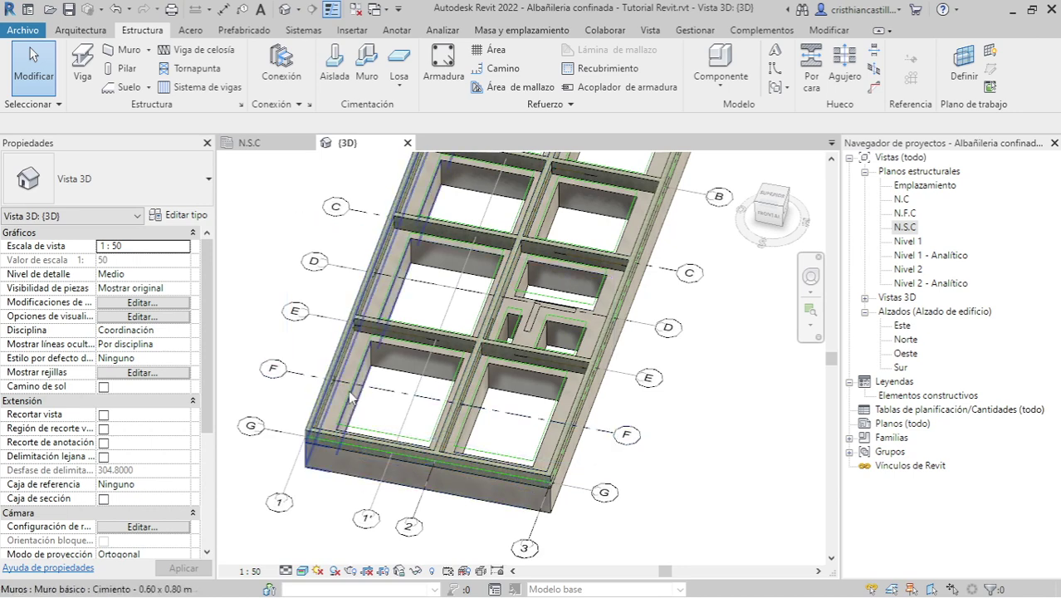
{"action": "left_click", "coordinate": [274, 143]}
Step: Inspect the footing walls on grids 1, 3, G and E by selecting them across the plan
{"action": "scroll", "coordinate": [631, 348], "scroll_direction": "down", "scroll_amount": 1}
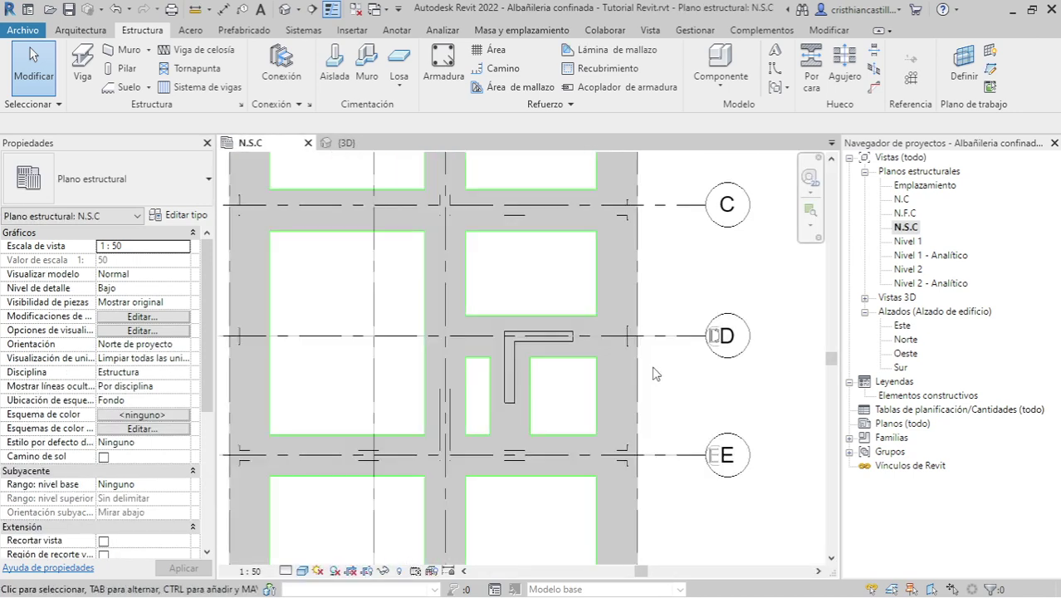
{"action": "scroll", "coordinate": [631, 348], "scroll_direction": "down", "scroll_amount": 3}
{"action": "left_click", "coordinate": [465, 235]}
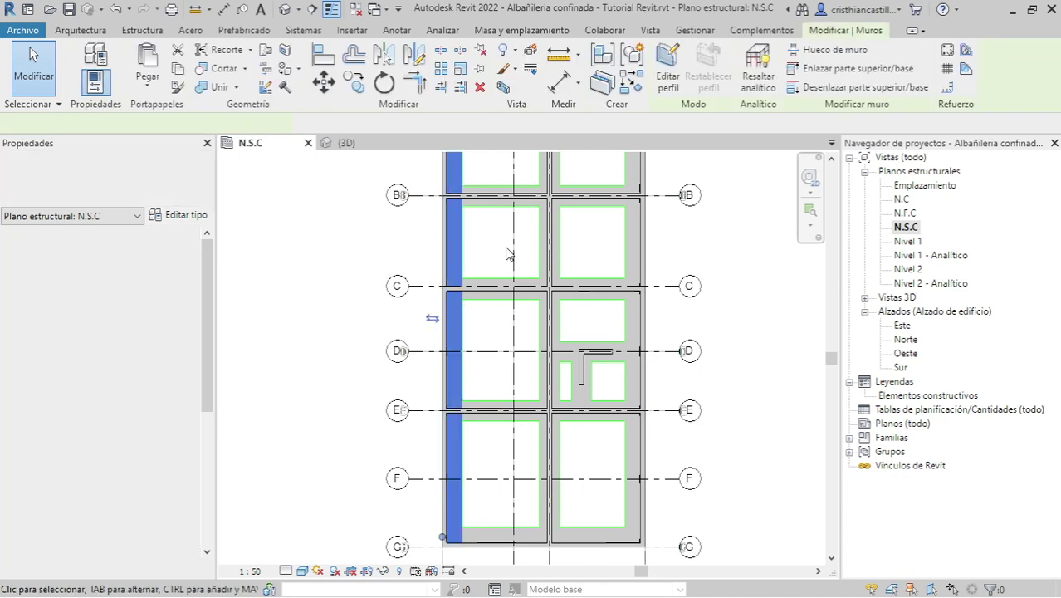
{"action": "middle_click_drag", "start_coordinate": [552, 167], "coordinate": [540, 320]}
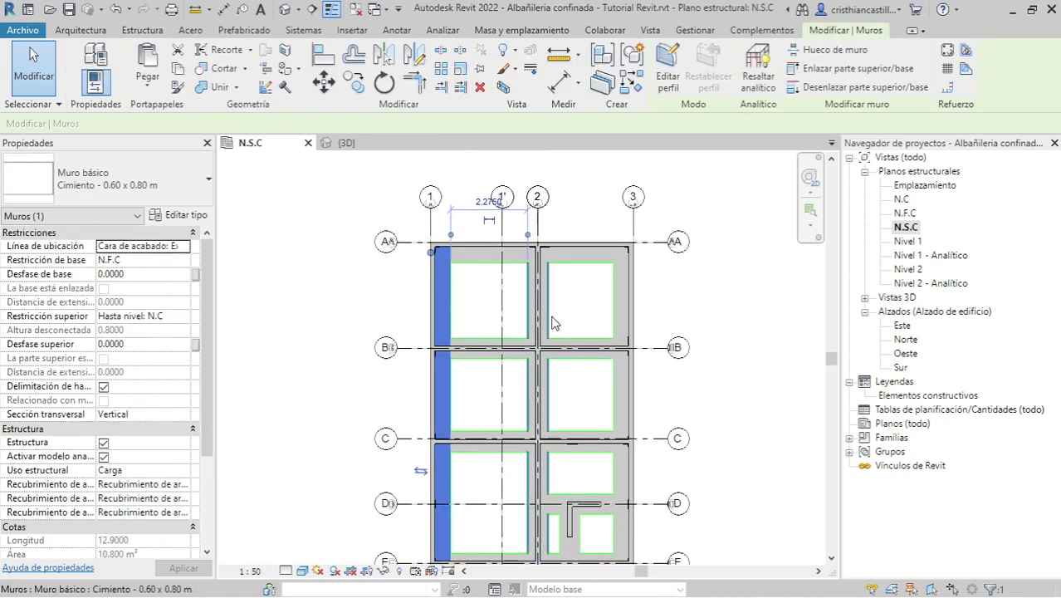
{"action": "left_click", "coordinate": [621, 312]}
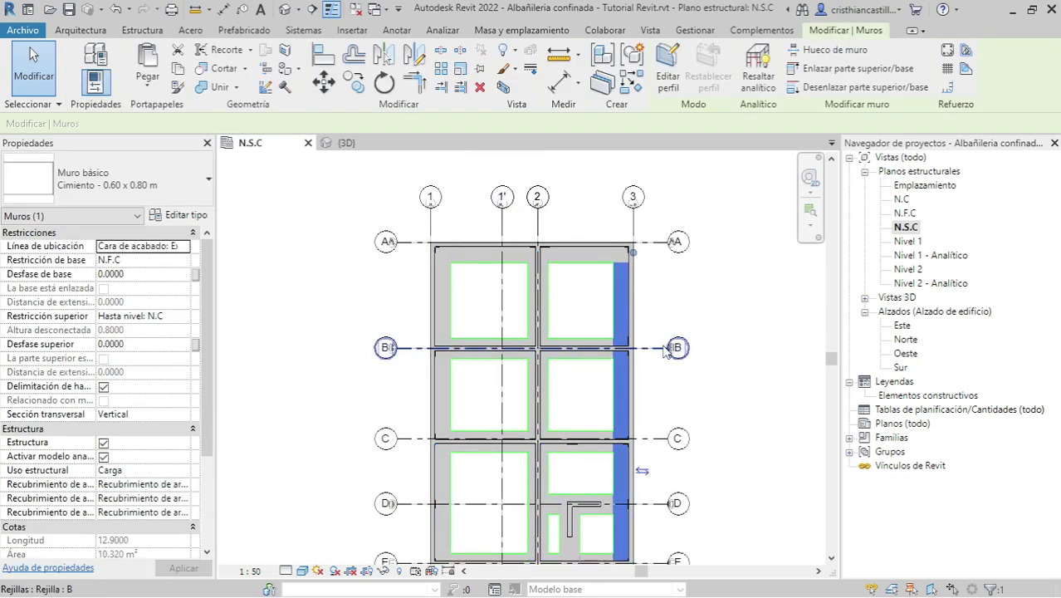
{"action": "middle_click_drag", "start_coordinate": [622, 312], "coordinate": [605, 152]}
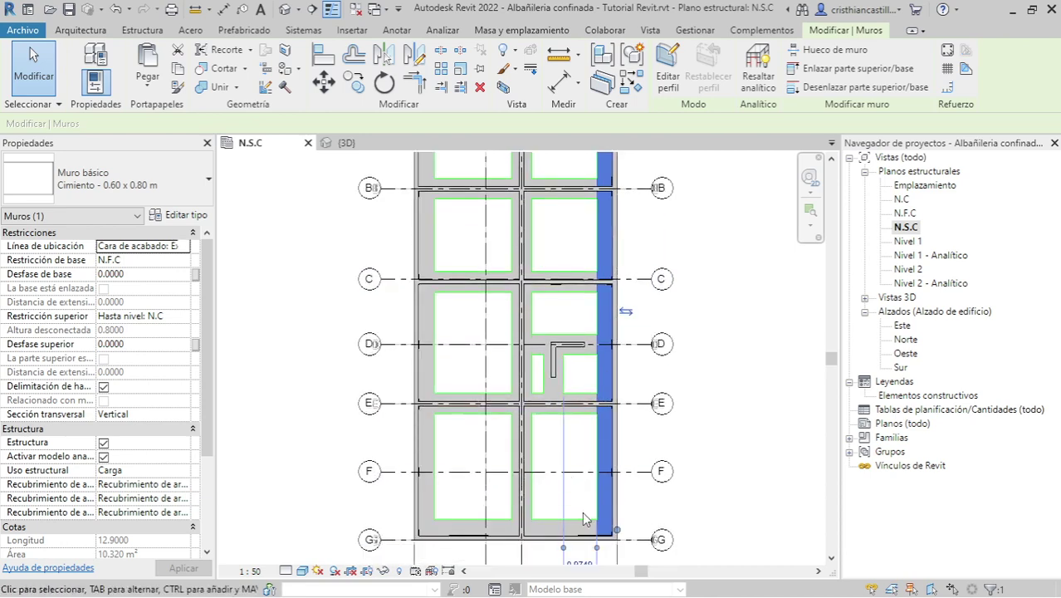
{"action": "left_click", "coordinate": [576, 531]}
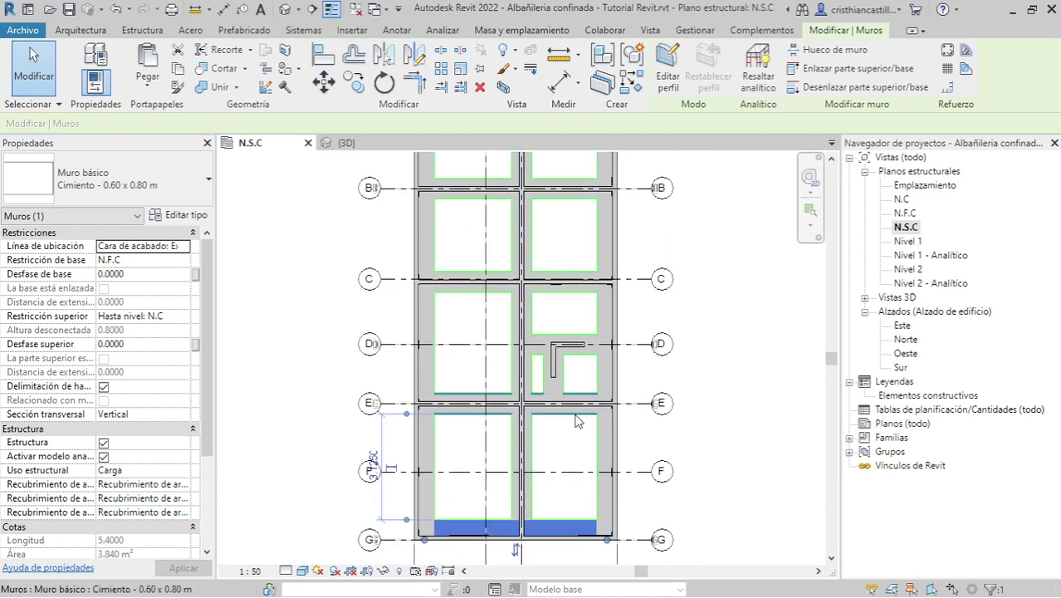
{"action": "left_click", "coordinate": [606, 402]}
{"action": "middle_click_drag", "start_coordinate": [686, 395], "coordinate": [688, 488]}
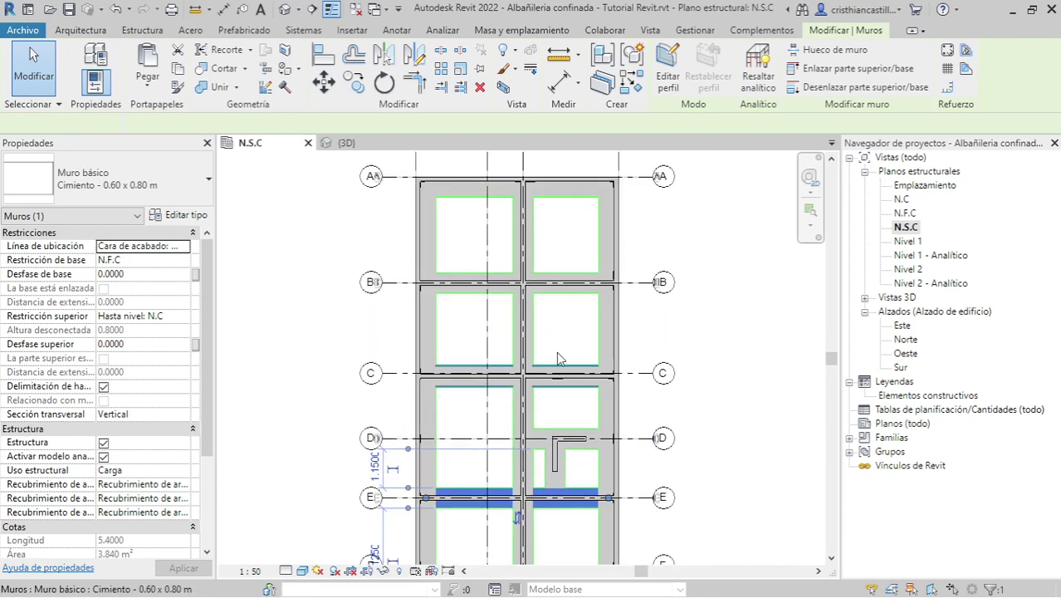
{"action": "key", "text": "ctrl+z"}
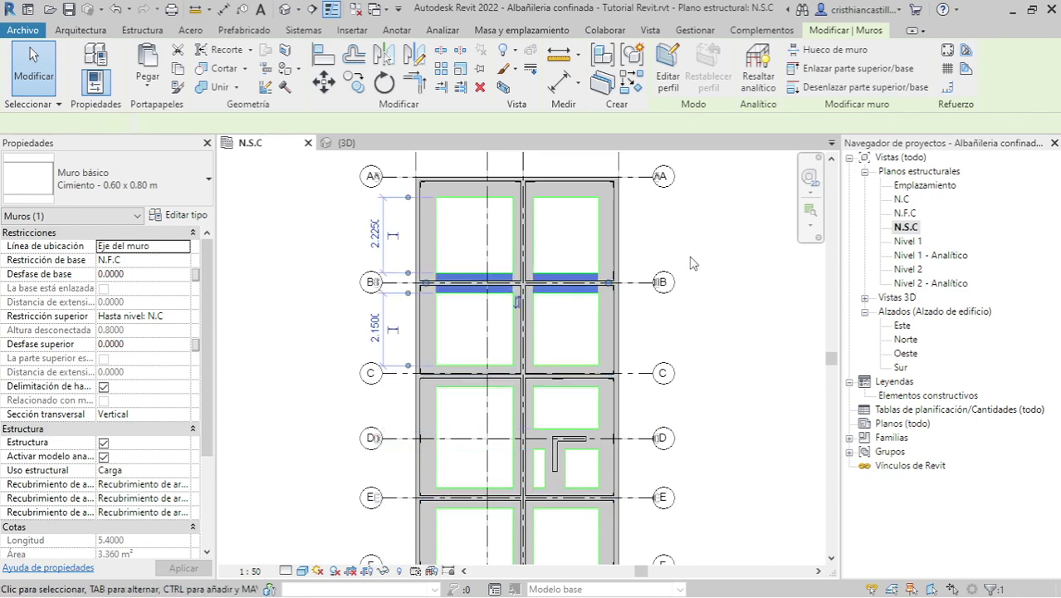
{"action": "middle_click_drag", "start_coordinate": [584, 300], "coordinate": [580, 361]}
Step: Select the footing walls on grids 3, 2 and A near the A/3 corner
{"action": "left_click", "coordinate": [607, 289]}
{"action": "key", "text": "Tab"}
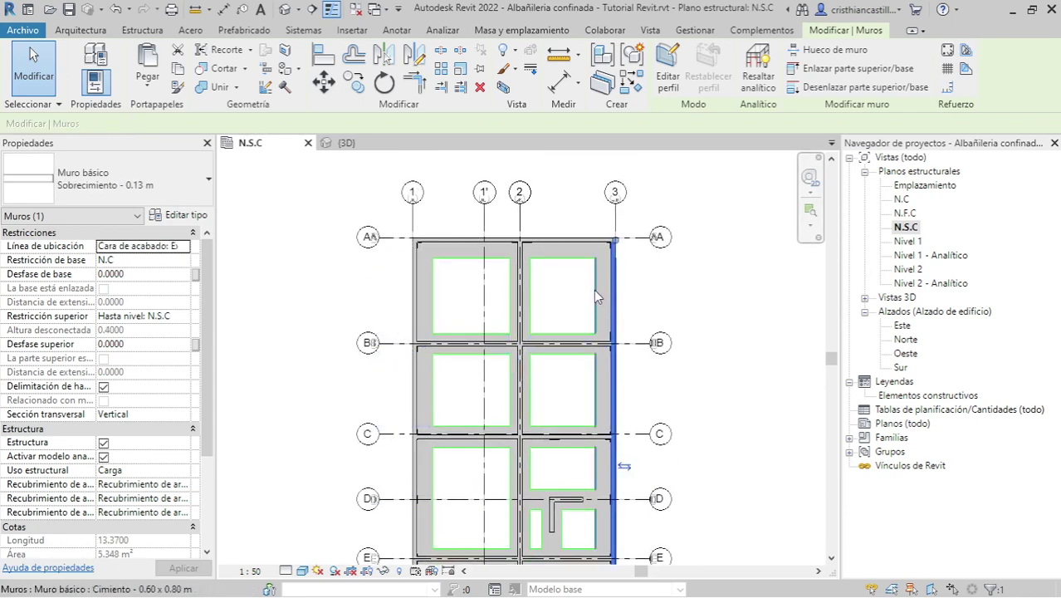
{"action": "left_click", "coordinate": [605, 288]}
{"action": "scroll", "coordinate": [614, 257], "scroll_direction": "up", "scroll_amount": 3}
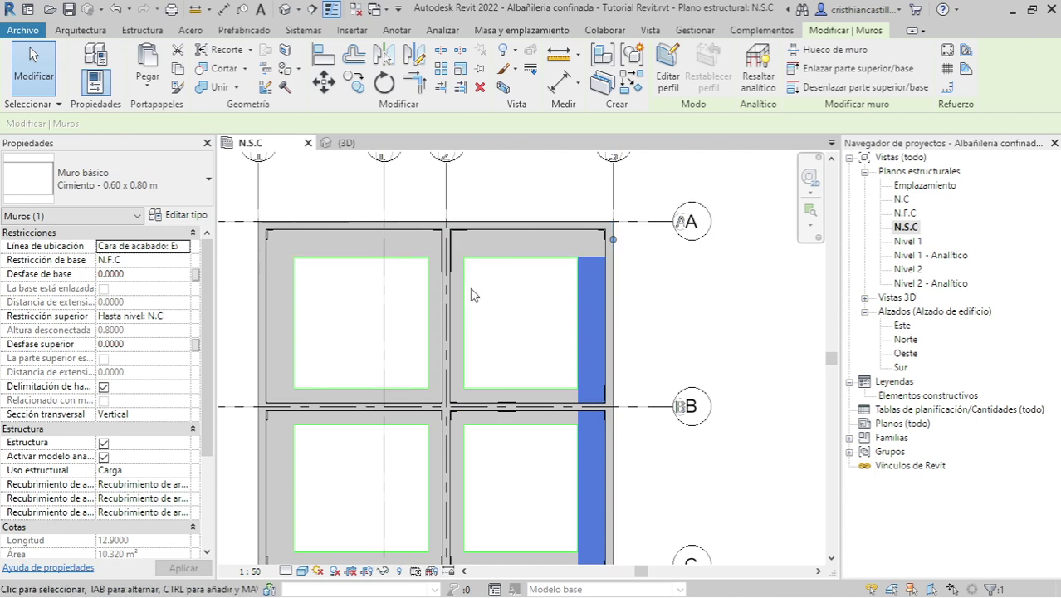
{"action": "left_click", "coordinate": [455, 249]}
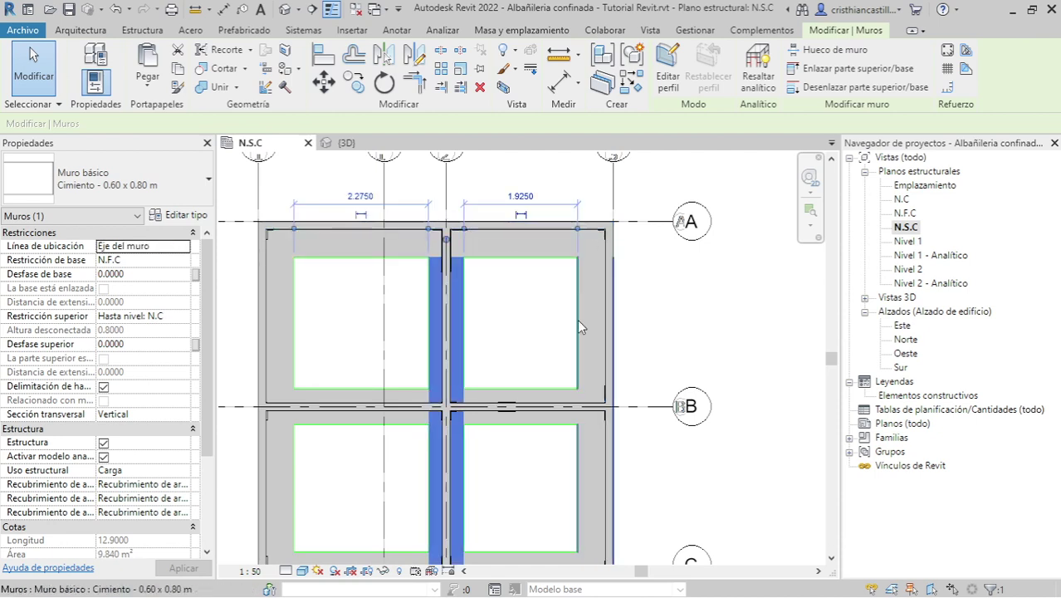
{"action": "left_click", "coordinate": [608, 267]}
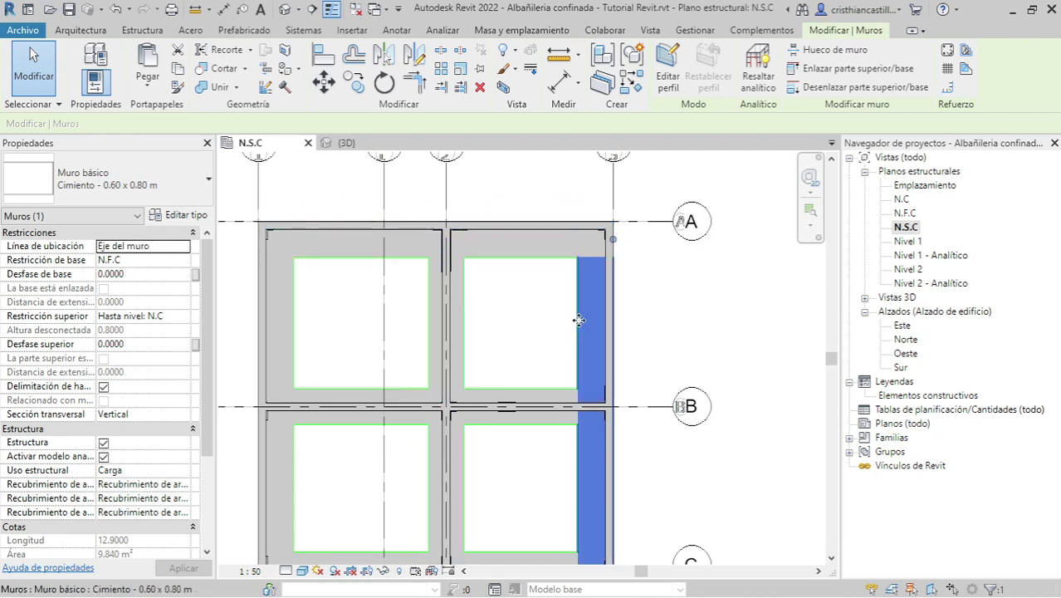
{"action": "left_click", "coordinate": [554, 249]}
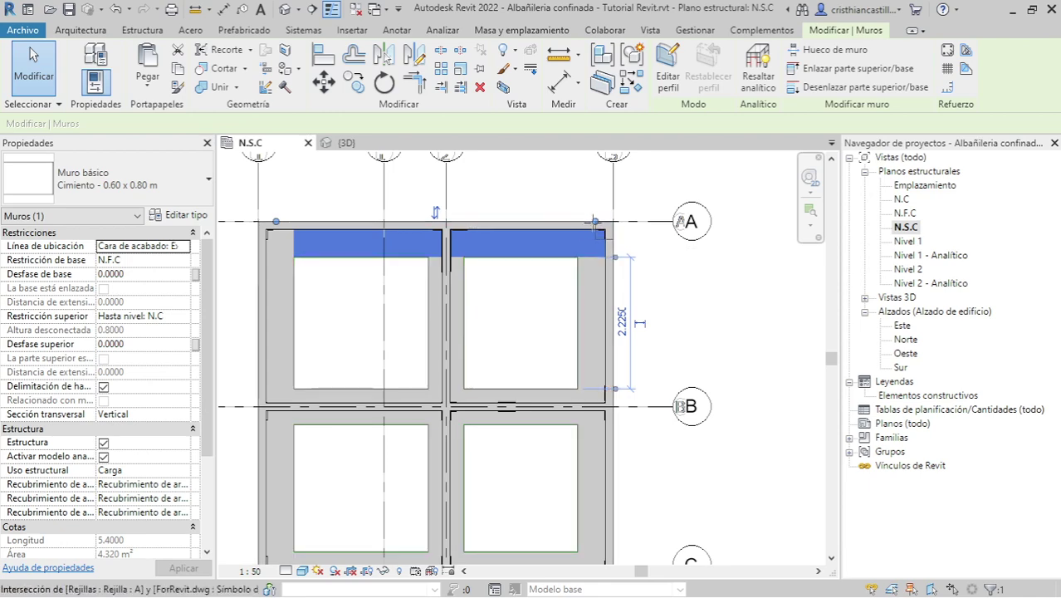
Step: Drag the grid A footing's end and grid 3 footing's top grip so both meet at the A/3 corner
{"action": "left_click_drag", "start_coordinate": [595, 225], "coordinate": [548, 221]}
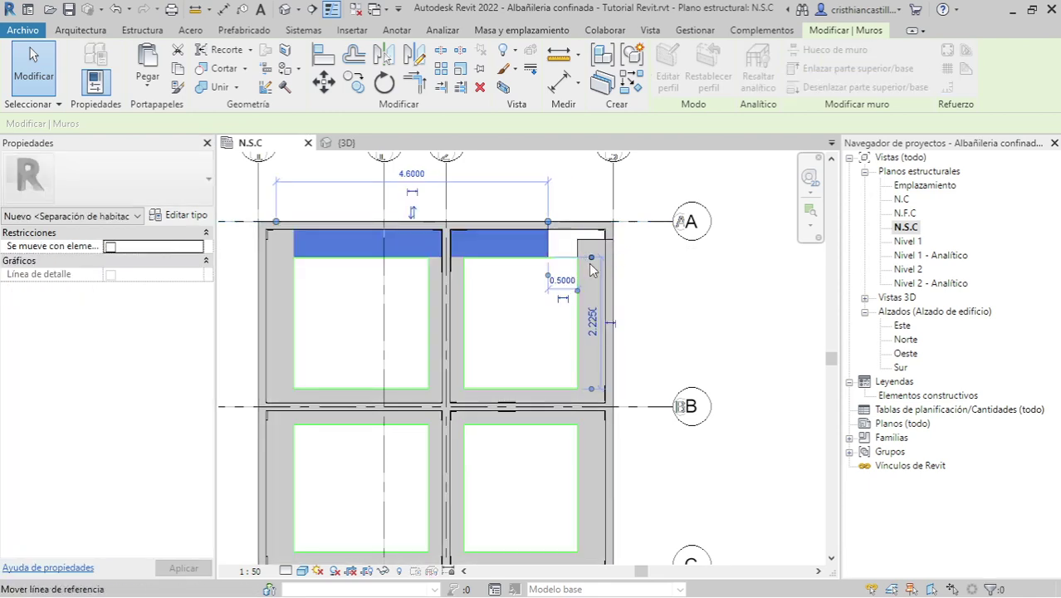
{"action": "key", "text": "Escape"}
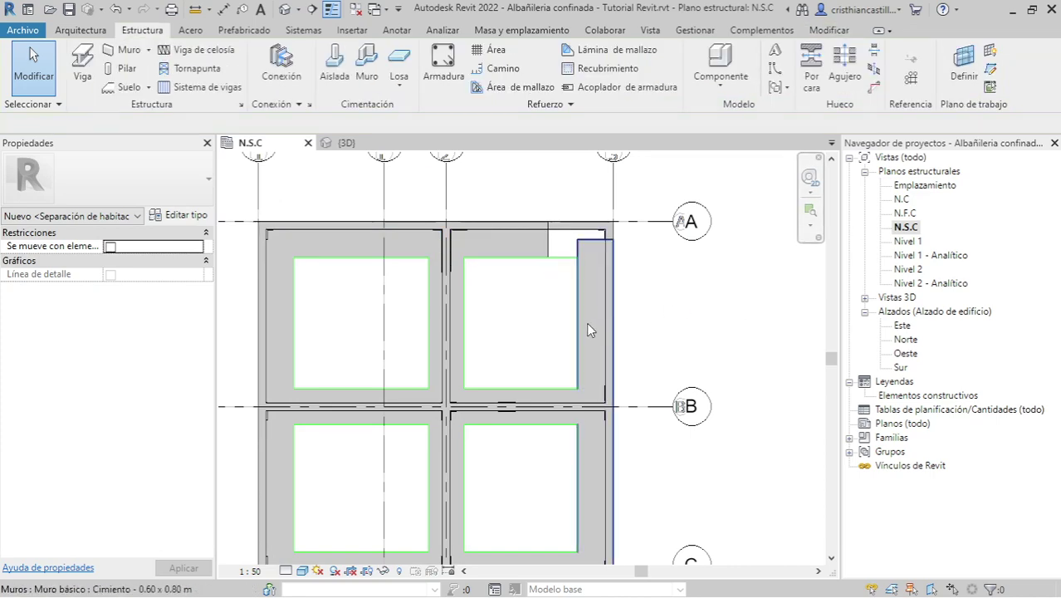
{"action": "left_click", "coordinate": [611, 231]}
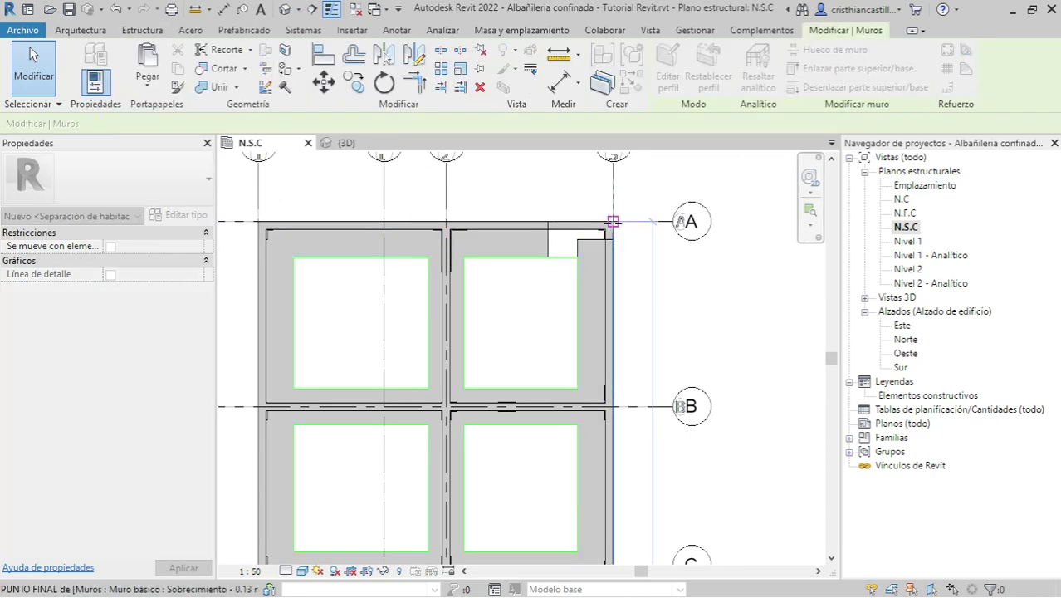
{"action": "mouse_move", "coordinate": [612, 221]}
{"action": "left_mouse_down"}
{"action": "mouse_move", "coordinate": [589, 231]}
{"action": "mouse_move", "coordinate": [613, 221]}
{"action": "left_mouse_up"}
{"action": "left_click", "coordinate": [582, 224]}
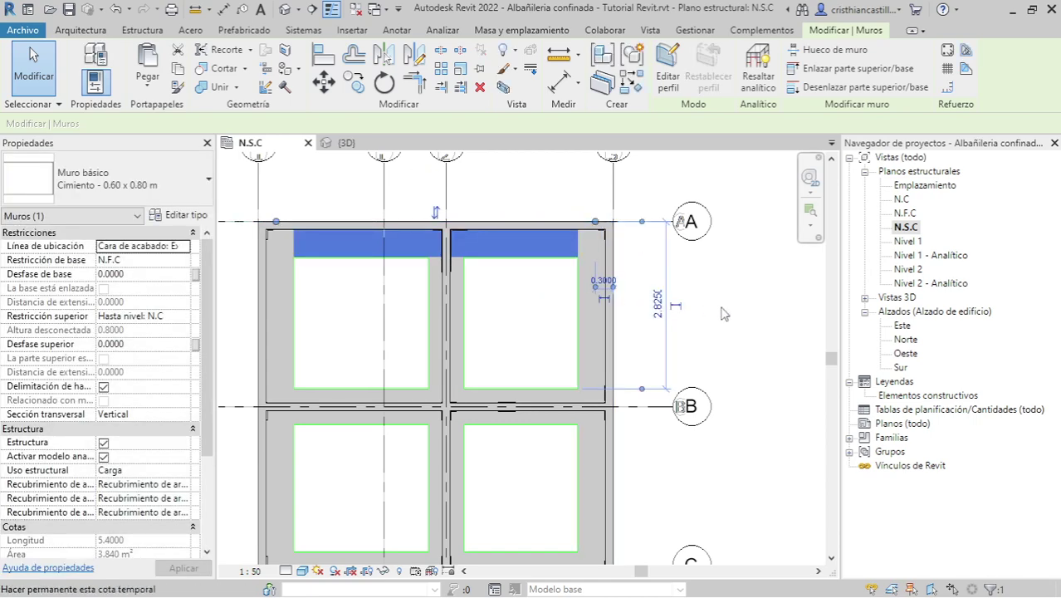
{"action": "left_click", "coordinate": [583, 310]}
{"action": "left_click", "coordinate": [585, 310]}
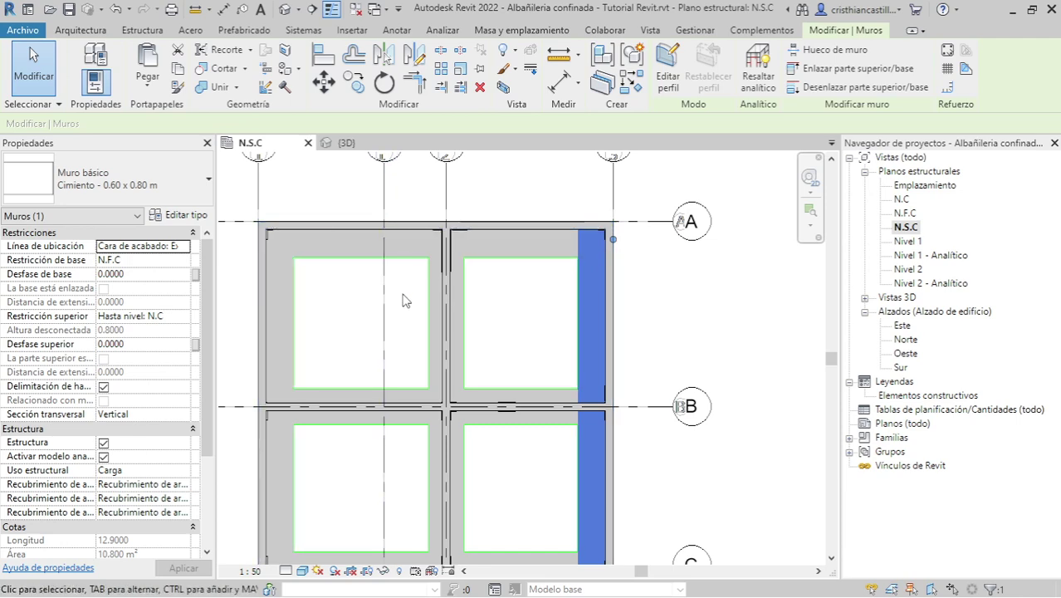
Step: Pan across grids B to G and review the footing wall on grid 2
{"action": "middle_click_drag", "start_coordinate": [407, 301], "coordinate": [401, 125]}
{"action": "middle_click_drag", "start_coordinate": [504, 197], "coordinate": [519, 236]}
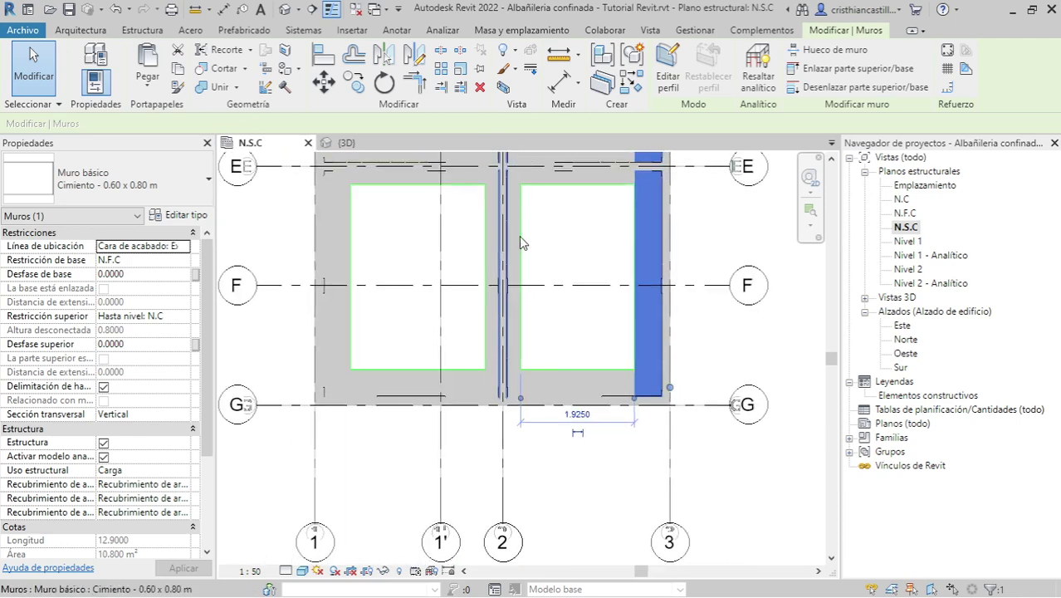
{"action": "left_click", "coordinate": [520, 341]}
{"action": "scroll", "coordinate": [520, 345], "scroll_direction": "up", "scroll_amount": 2}
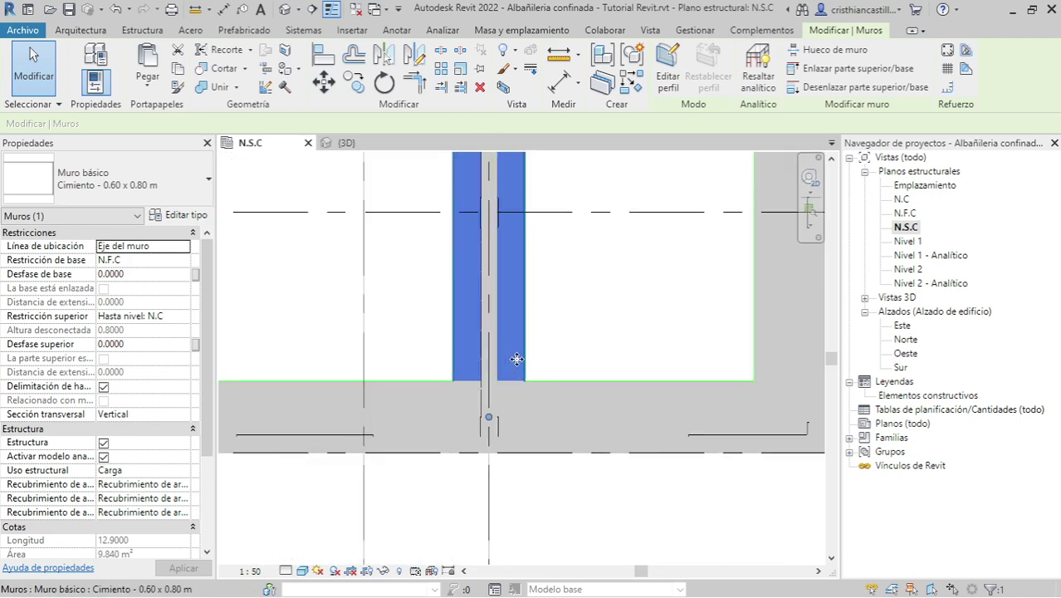
{"action": "scroll", "coordinate": [629, 348], "scroll_direction": "down", "scroll_amount": 3}
{"action": "key", "text": "Escape"}
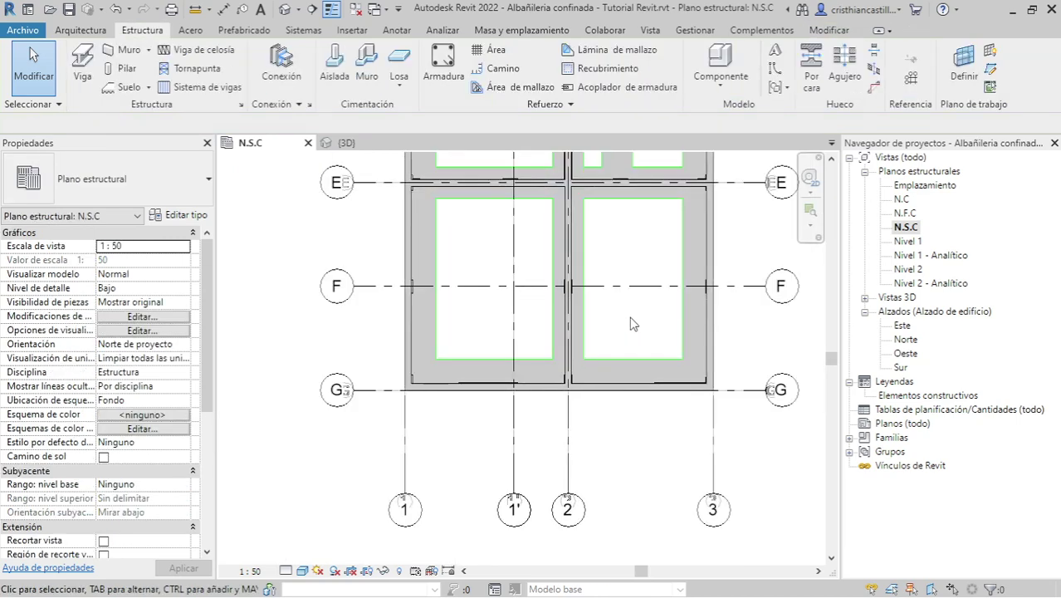
Step: Split the grid G footing wall with SL at 1.9000 from grid 1
{"action": "key", "text": "s"}
{"action": "key", "text": "l"}
{"action": "left_click", "coordinate": [536, 360]}
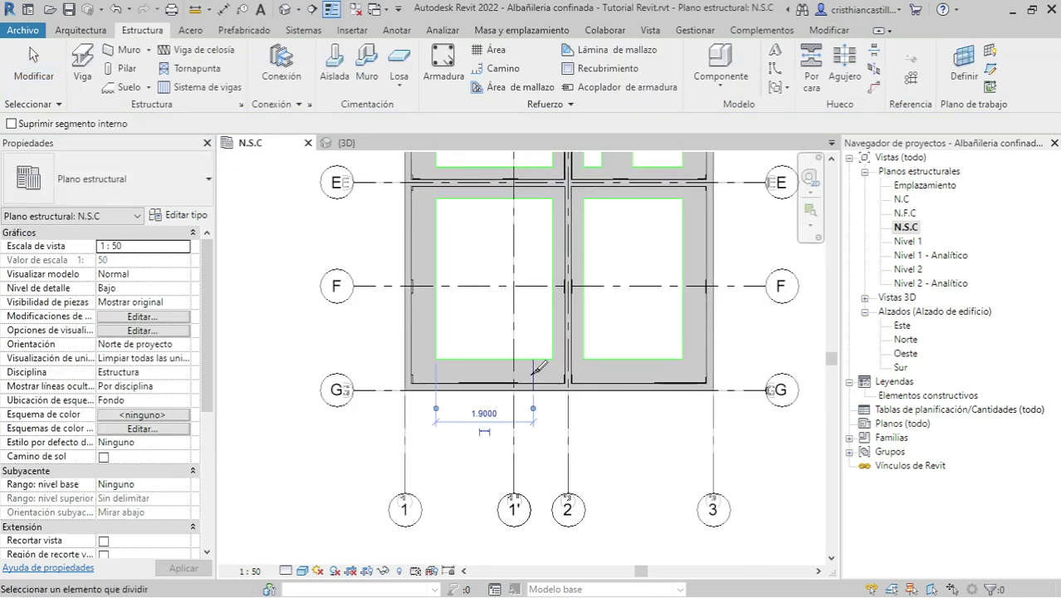
{"action": "key", "text": "Escape"}
{"action": "left_click", "coordinate": [540, 391]}
{"action": "left_click", "coordinate": [540, 390]}
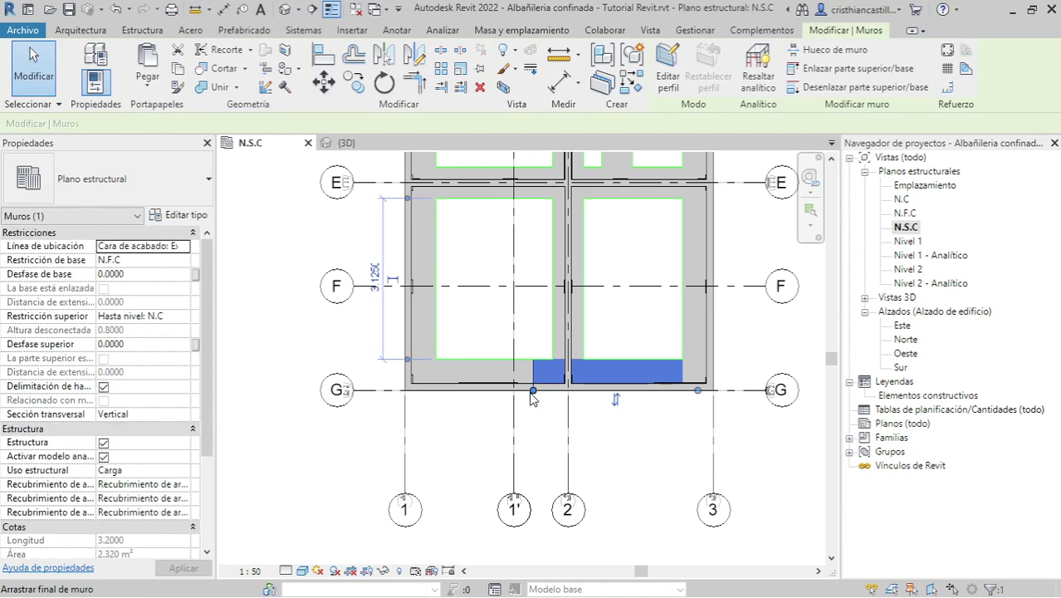
{"action": "left_click", "coordinate": [591, 411]}
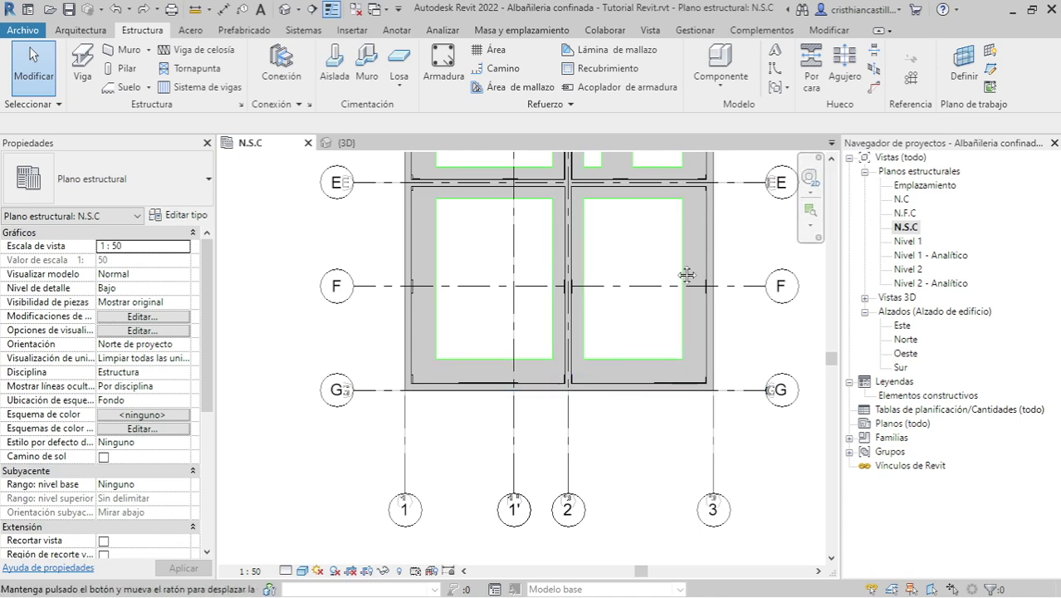
Step: Pan and zoom the plan to show grids 1 to 3 and A to D
{"action": "middle_click_drag", "start_coordinate": [687, 275], "coordinate": [607, 404]}
{"action": "middle_click_drag", "start_coordinate": [590, 307], "coordinate": [570, 393]}
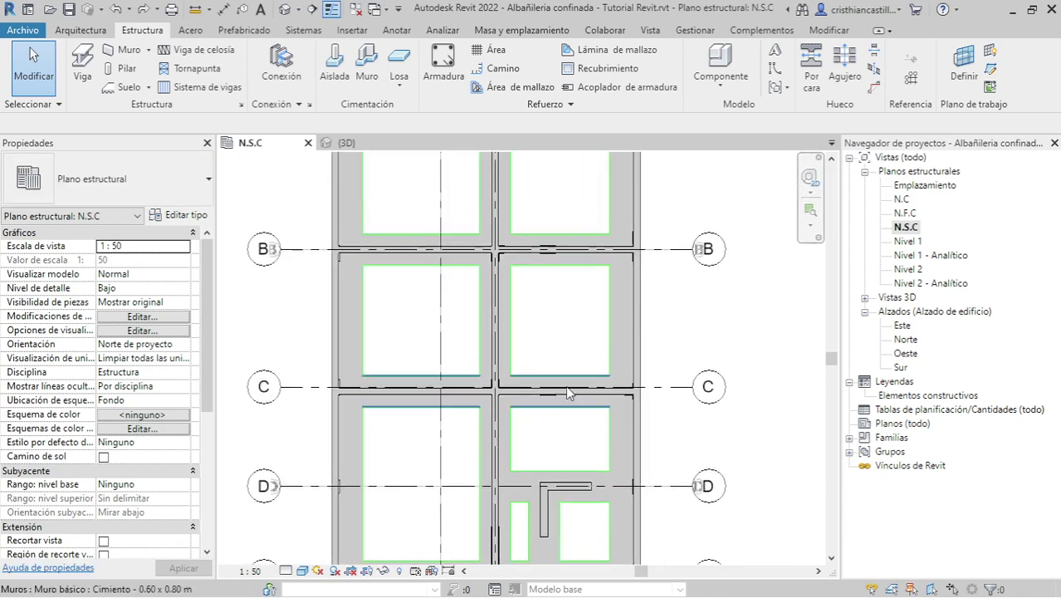
{"action": "scroll", "coordinate": [639, 327], "scroll_direction": "up", "scroll_amount": 2}
{"action": "middle_click_drag", "start_coordinate": [639, 327], "coordinate": [523, 301]}
{"action": "scroll", "coordinate": [523, 301], "scroll_direction": "down", "scroll_amount": 2}
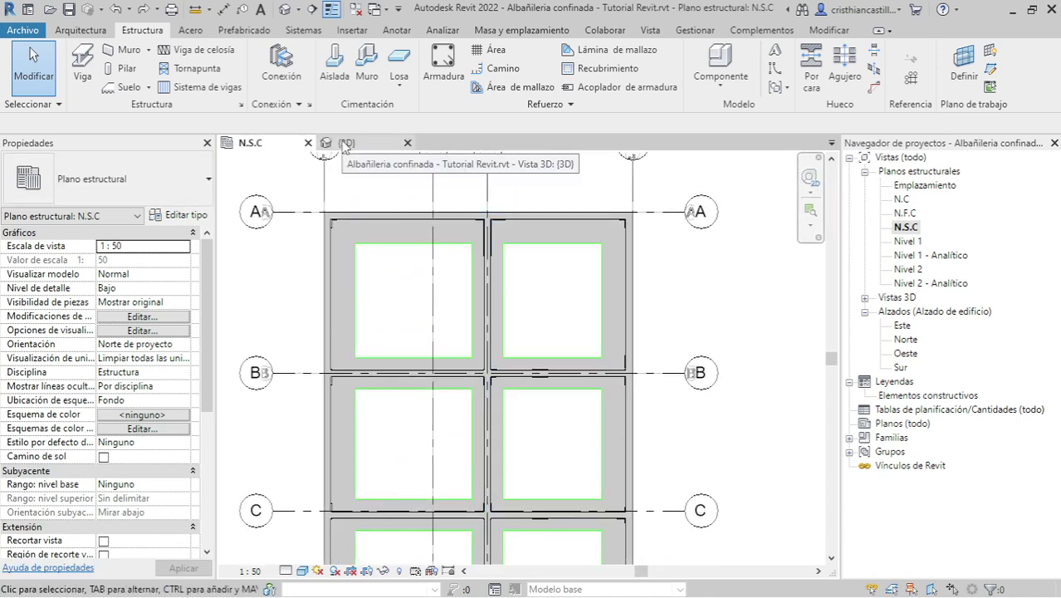
{"action": "scroll", "coordinate": [450, 280], "scroll_direction": "up", "scroll_amount": 2}
{"action": "scroll", "coordinate": [516, 281], "scroll_direction": "up", "scroll_amount": 1}
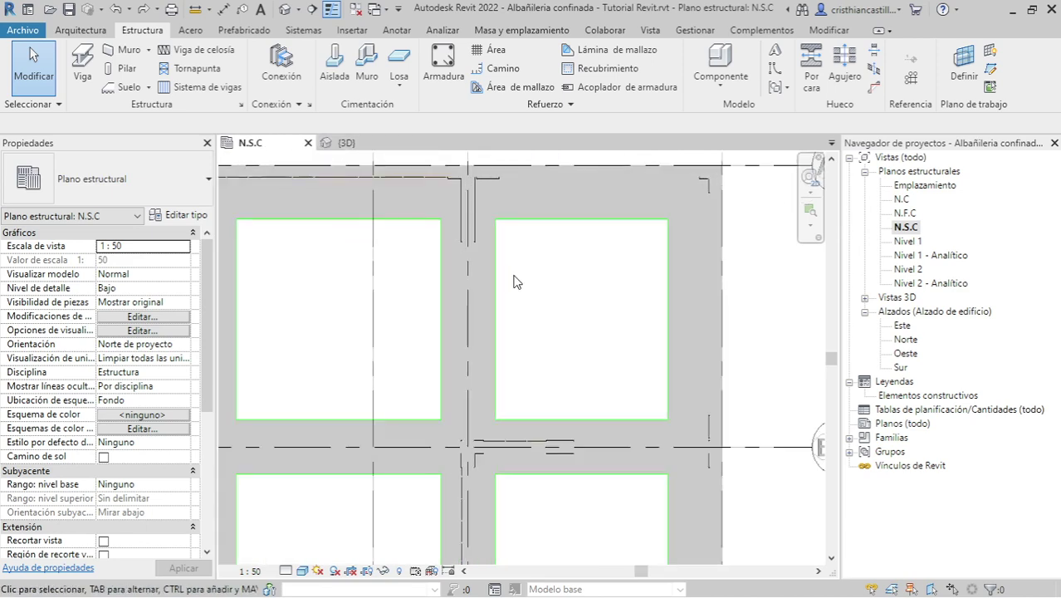
{"action": "scroll", "coordinate": [514, 281], "scroll_direction": "down", "scroll_amount": 2}
{"action": "scroll", "coordinate": [443, 247], "scroll_direction": "down", "scroll_amount": 2}
{"action": "middle_click_drag", "start_coordinate": [646, 235], "coordinate": [531, 240]}
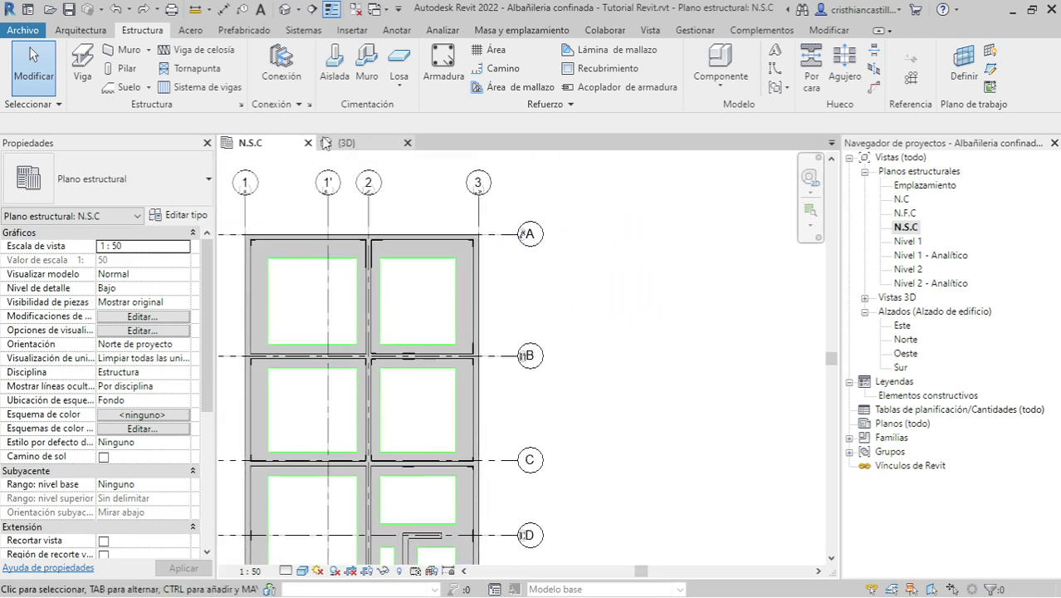
Step: Model an in-place family in the Cimentación estructural category, named Cimentación estructural 1
{"action": "left_click", "coordinate": [720, 80]}
{"action": "left_click", "coordinate": [743, 112]}
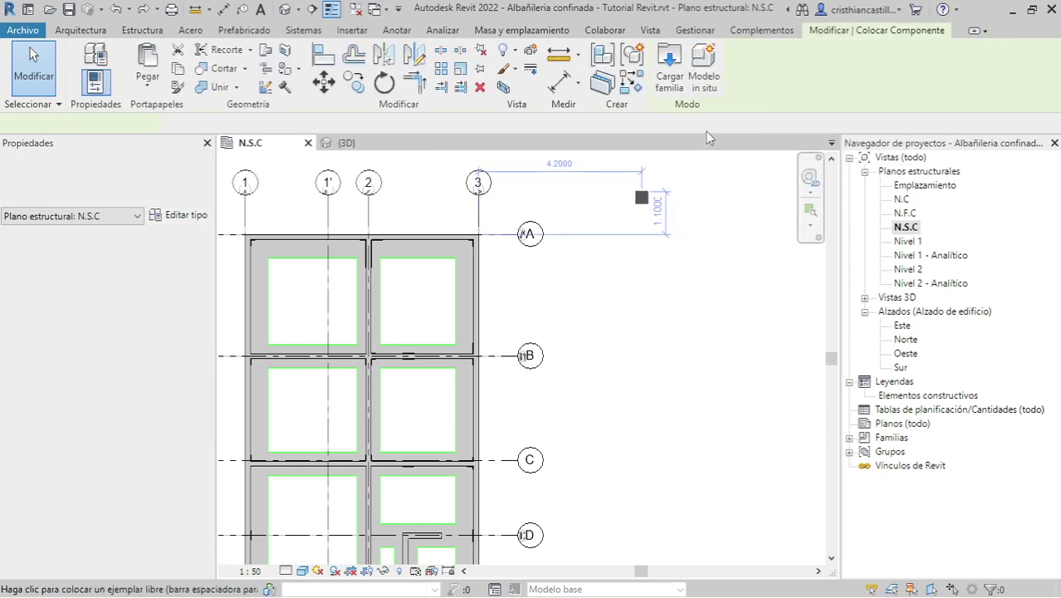
{"action": "left_click", "coordinate": [33, 67]}
{"action": "left_click", "coordinate": [720, 81]}
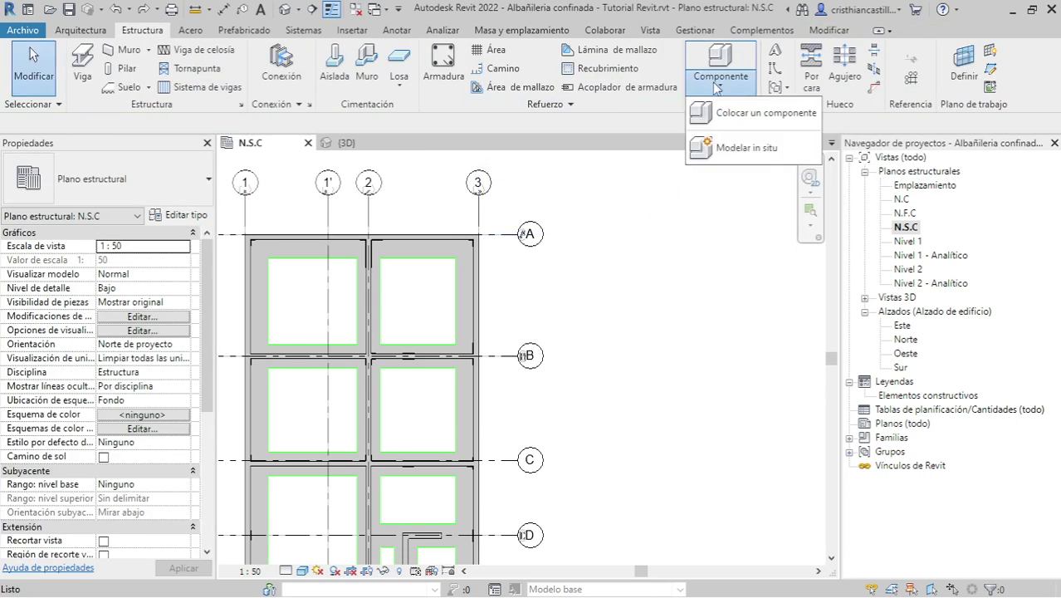
{"action": "left_click", "coordinate": [736, 150]}
{"action": "double_click", "coordinate": [485, 143]}
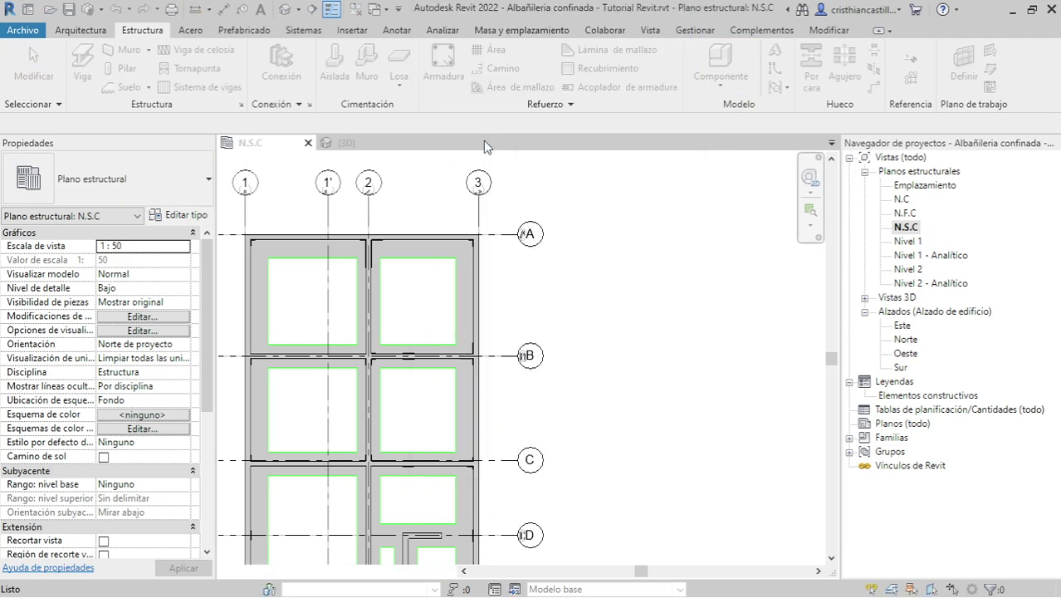
{"action": "key", "text": "Escape"}
{"action": "left_click", "coordinate": [721, 81]}
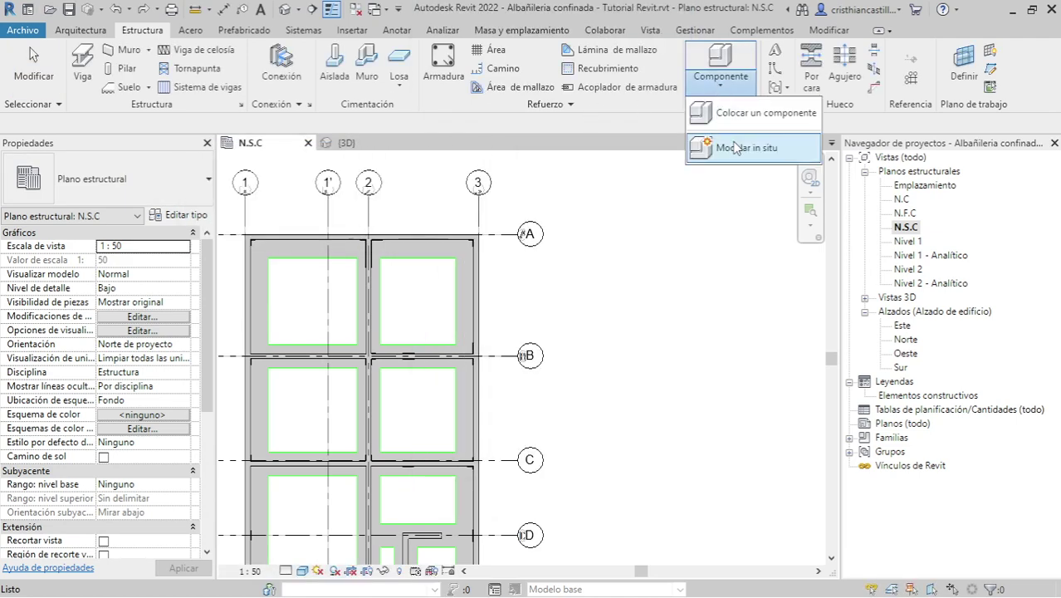
{"action": "left_click", "coordinate": [735, 148]}
{"action": "left_click", "coordinate": [513, 156]}
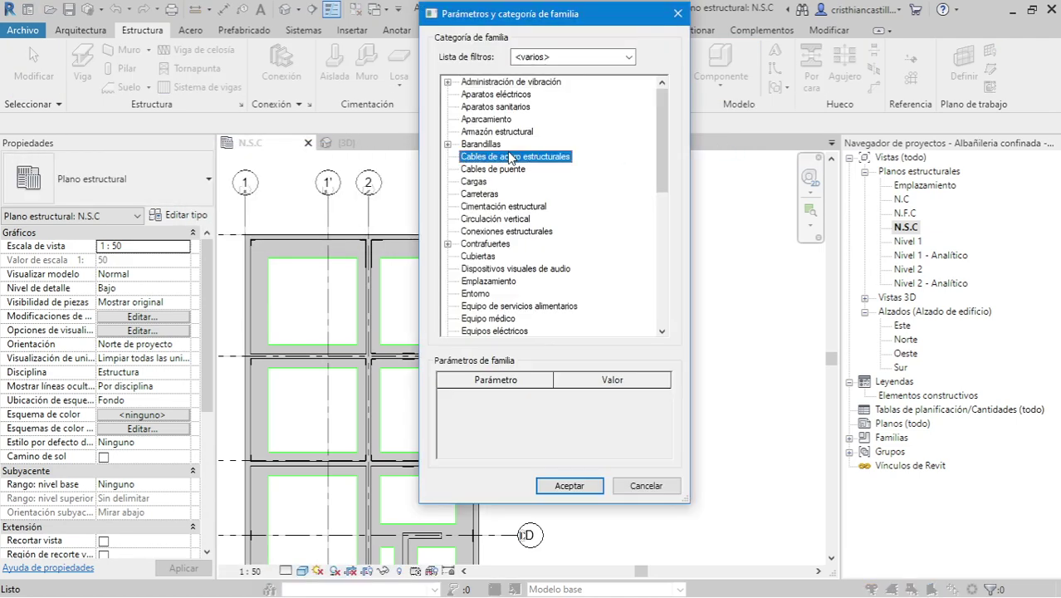
{"action": "key", "text": "Down"}
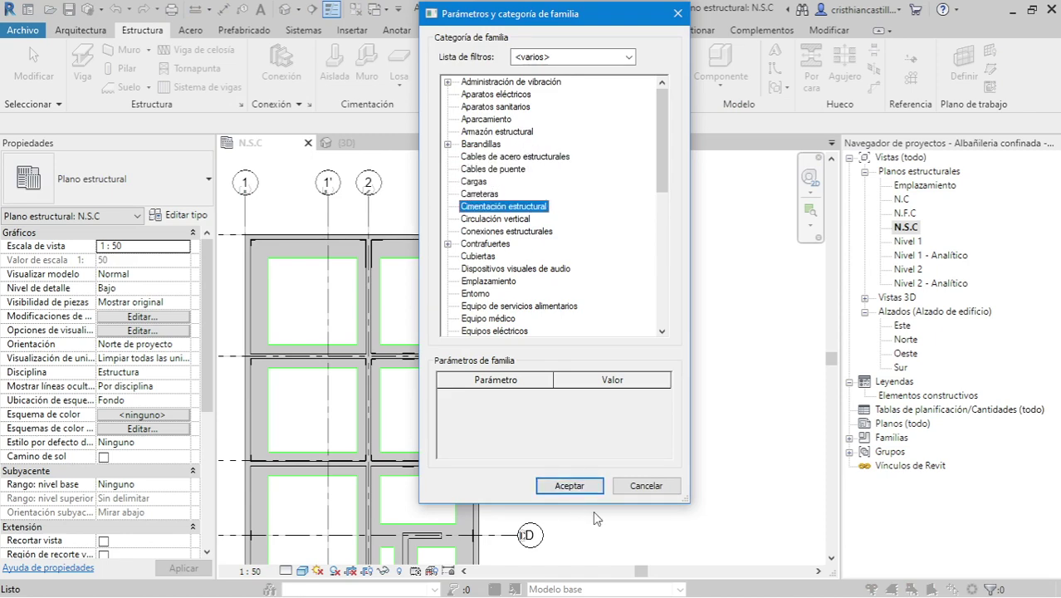
{"action": "left_click", "coordinate": [568, 490]}
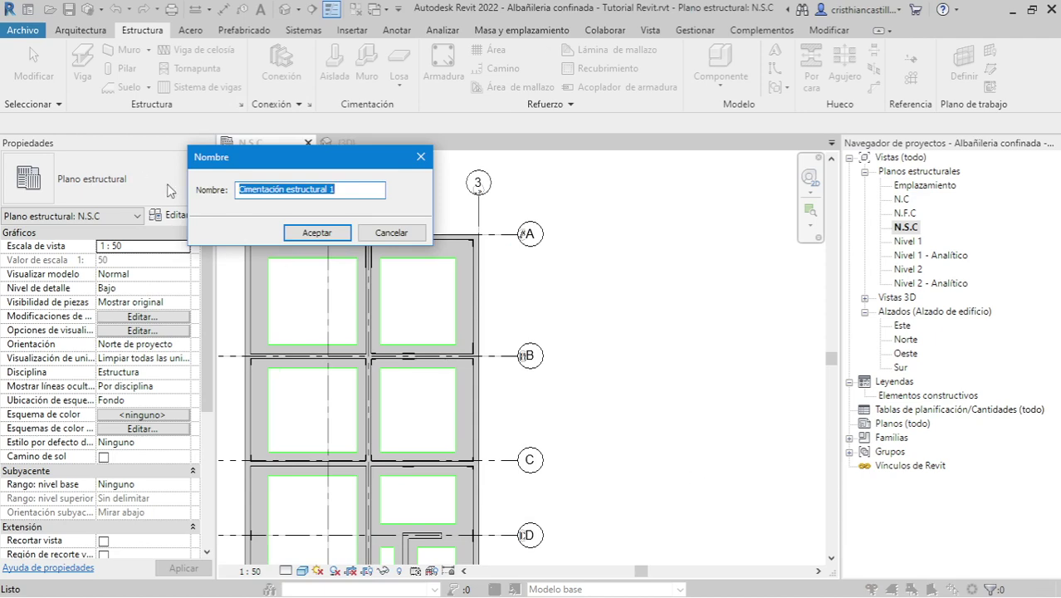
{"action": "left_click", "coordinate": [318, 231]}
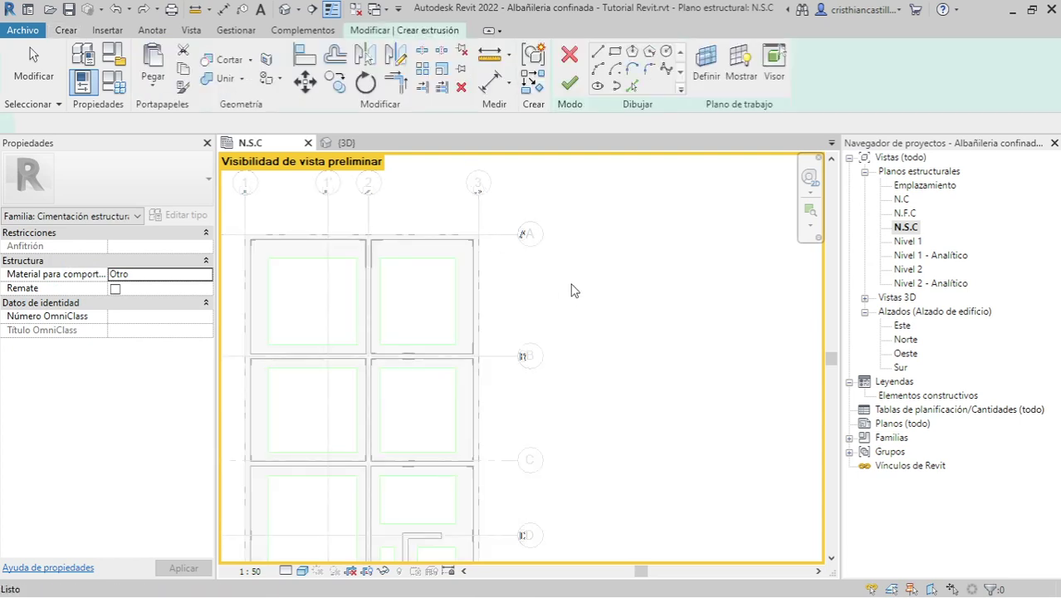
Step: Sketch a rectangle from the plan's top-right to bottom-left corner
{"action": "scroll", "coordinate": [624, 258], "scroll_direction": "down", "scroll_amount": 2}
{"action": "scroll", "coordinate": [639, 225], "scroll_direction": "down", "scroll_amount": 2}
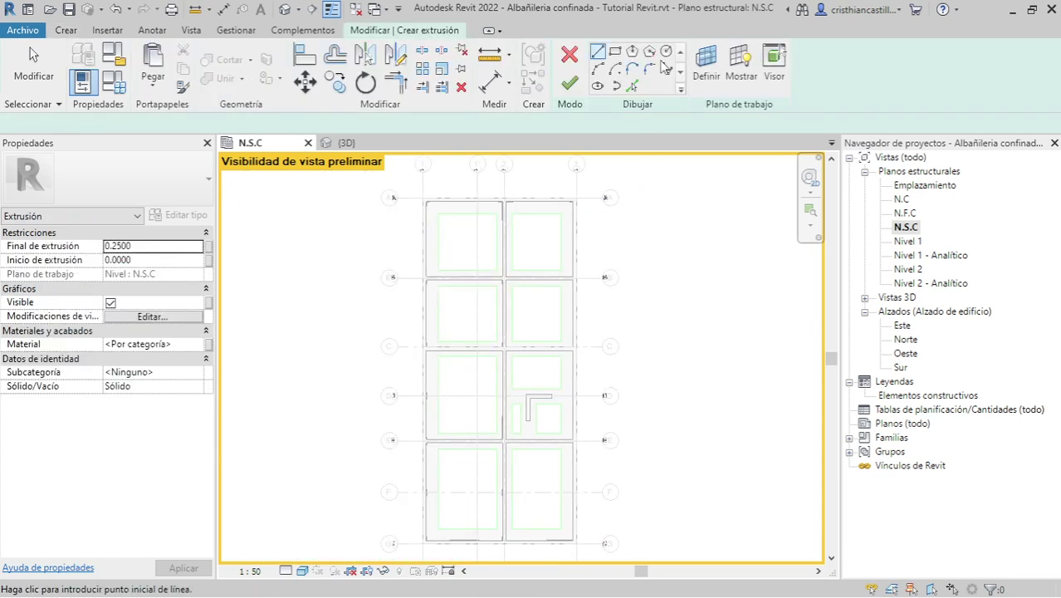
{"action": "left_click", "coordinate": [615, 51]}
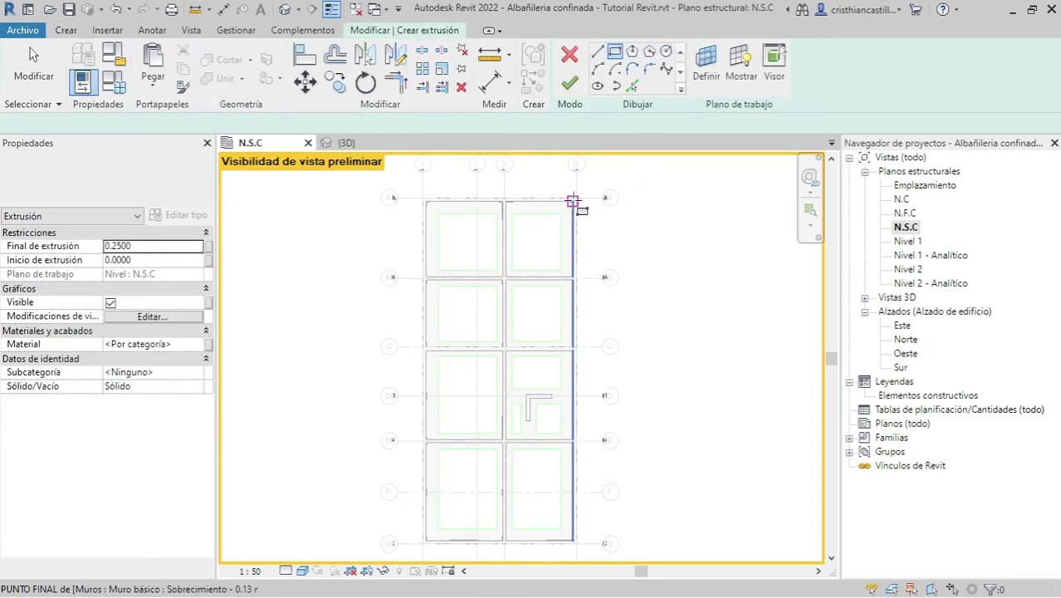
{"action": "left_click", "coordinate": [577, 198]}
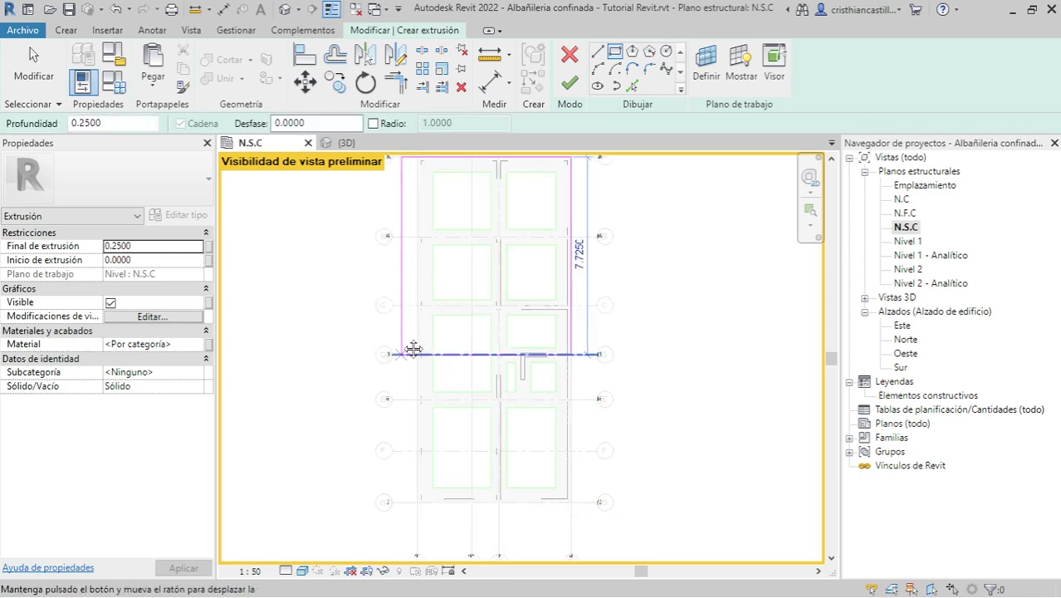
{"action": "middle_click_drag", "start_coordinate": [427, 498], "coordinate": [428, 438]}
{"action": "left_click", "coordinate": [419, 483]}
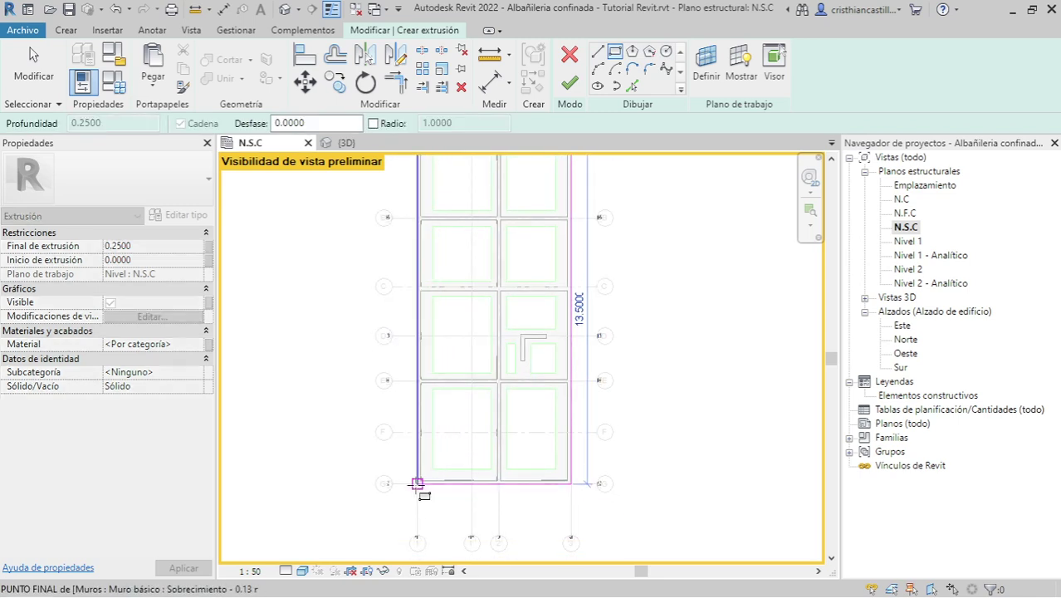
{"action": "middle_click_drag", "start_coordinate": [551, 382], "coordinate": [538, 448]}
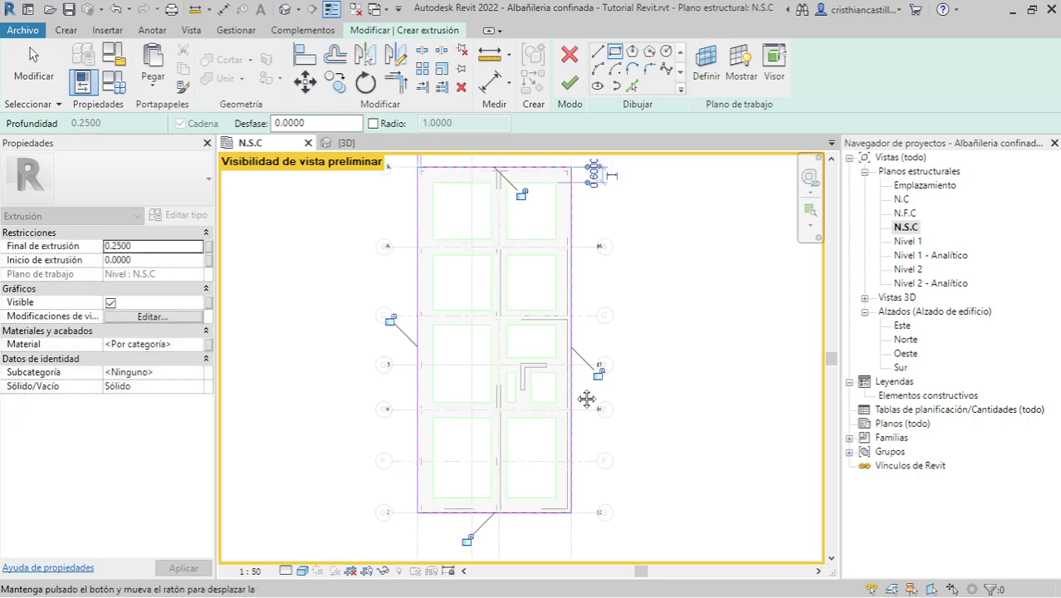
Step: Add a sketch line along grid 2 by picking the existing grid line
{"action": "left_click", "coordinate": [633, 86]}
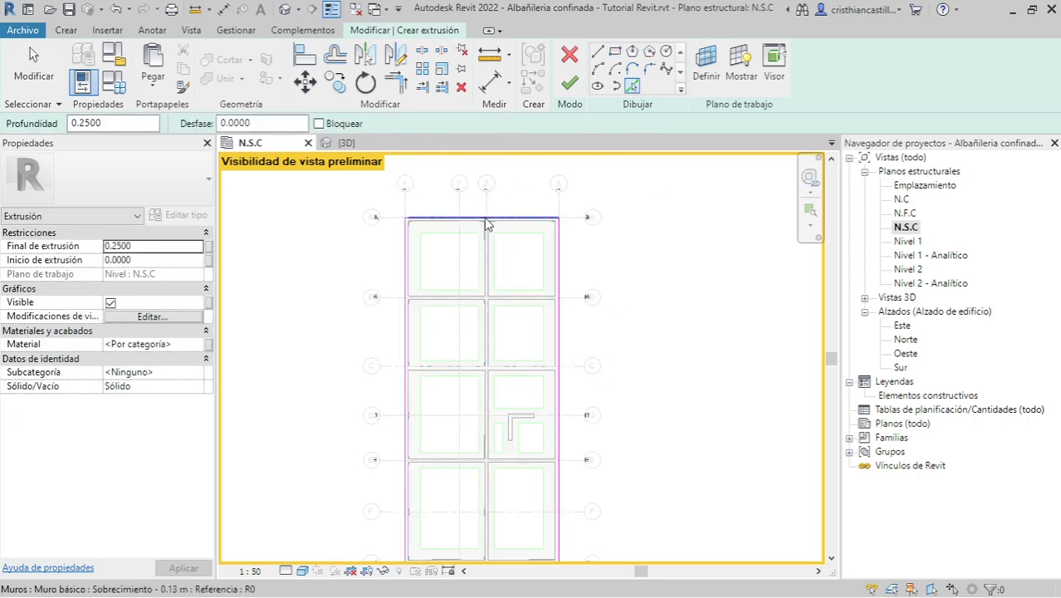
{"action": "left_click", "coordinate": [488, 236]}
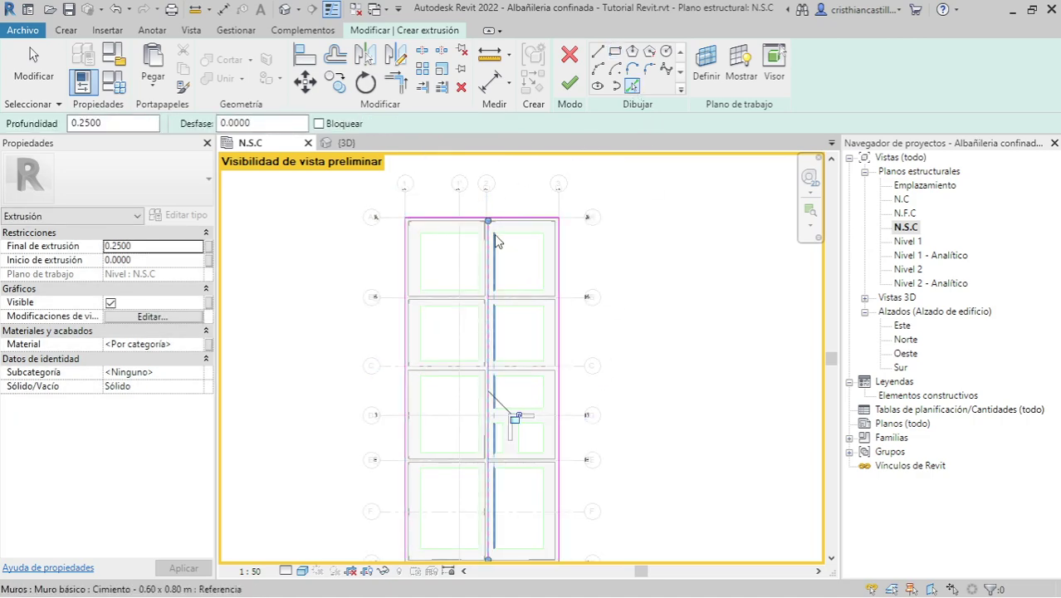
{"action": "scroll", "coordinate": [501, 210], "scroll_direction": "up", "scroll_amount": 3}
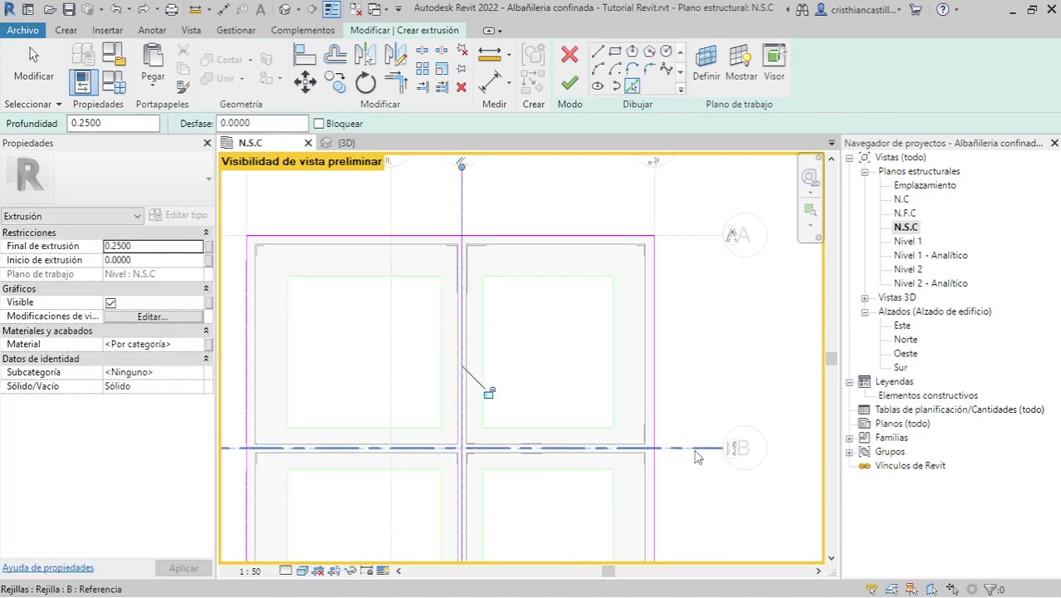
{"action": "middle_click_drag", "start_coordinate": [689, 496], "coordinate": [694, 236]}
{"action": "scroll", "coordinate": [694, 395], "scroll_direction": "up", "scroll_amount": 5}
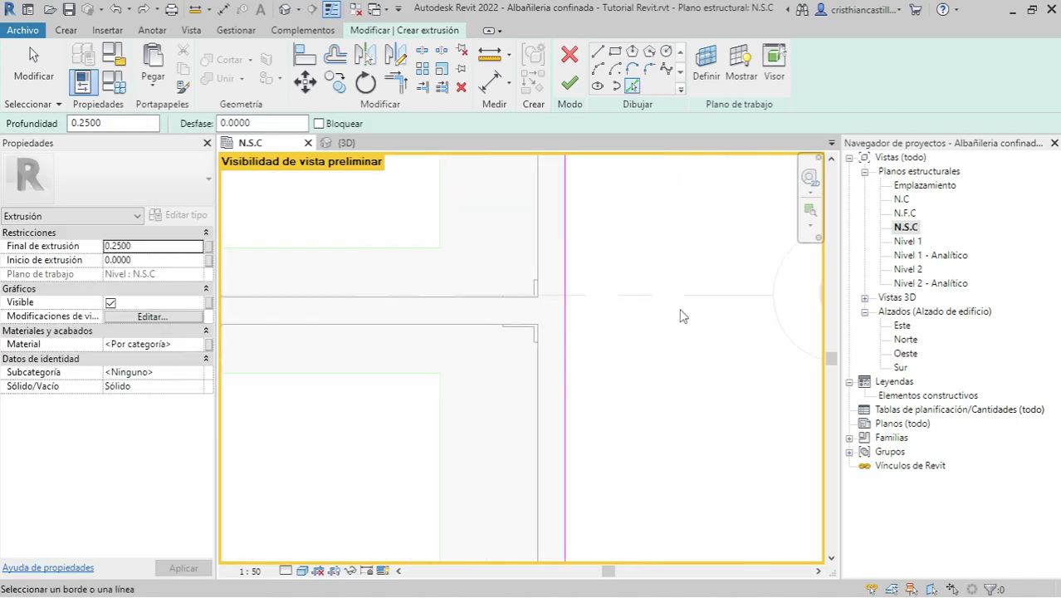
{"action": "scroll", "coordinate": [682, 298], "scroll_direction": "down", "scroll_amount": 2}
{"action": "scroll", "coordinate": [686, 347], "scroll_direction": "down", "scroll_amount": 3}
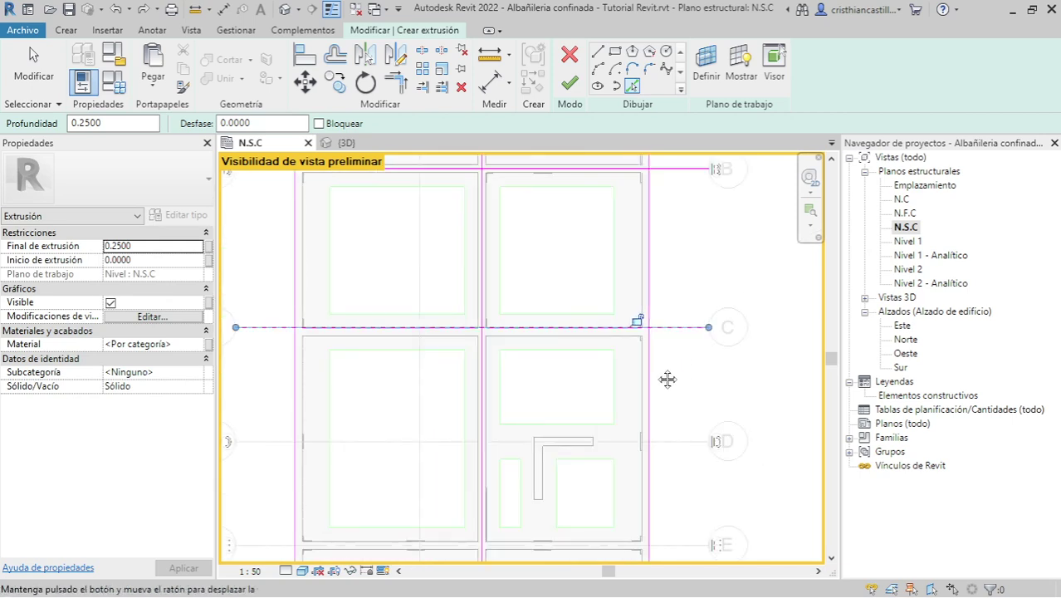
{"action": "middle_click_drag", "start_coordinate": [667, 378], "coordinate": [640, 301]}
{"action": "mouse_move", "coordinate": [664, 375]}
{"action": "middle_mouse_down"}
{"action": "mouse_move", "coordinate": [632, 346]}
{"action": "mouse_move", "coordinate": [677, 315]}
{"action": "middle_mouse_up"}
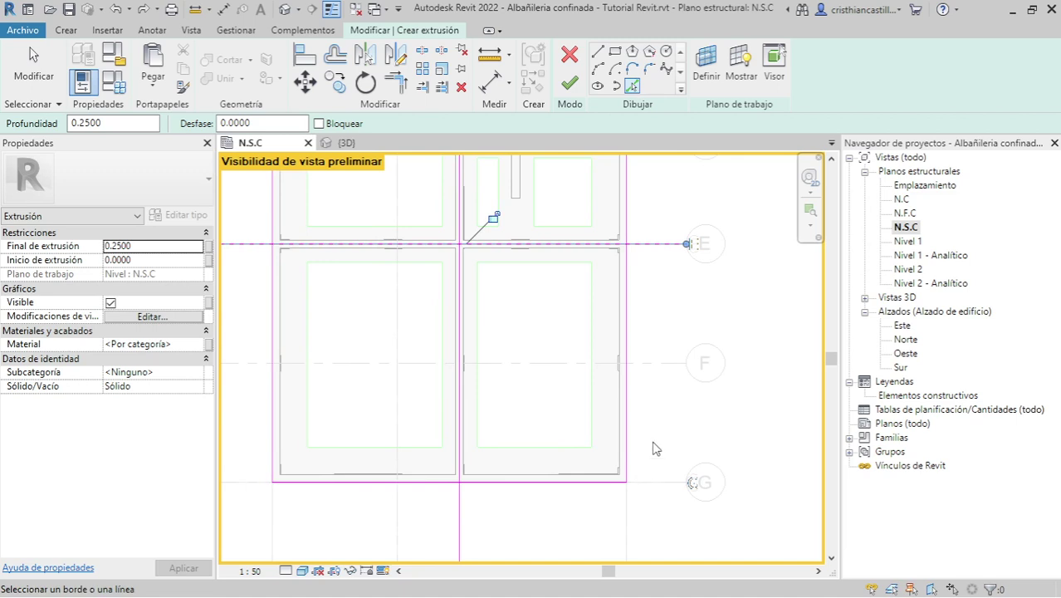
{"action": "key", "text": "Escape"}
{"action": "key", "text": "Escape"}
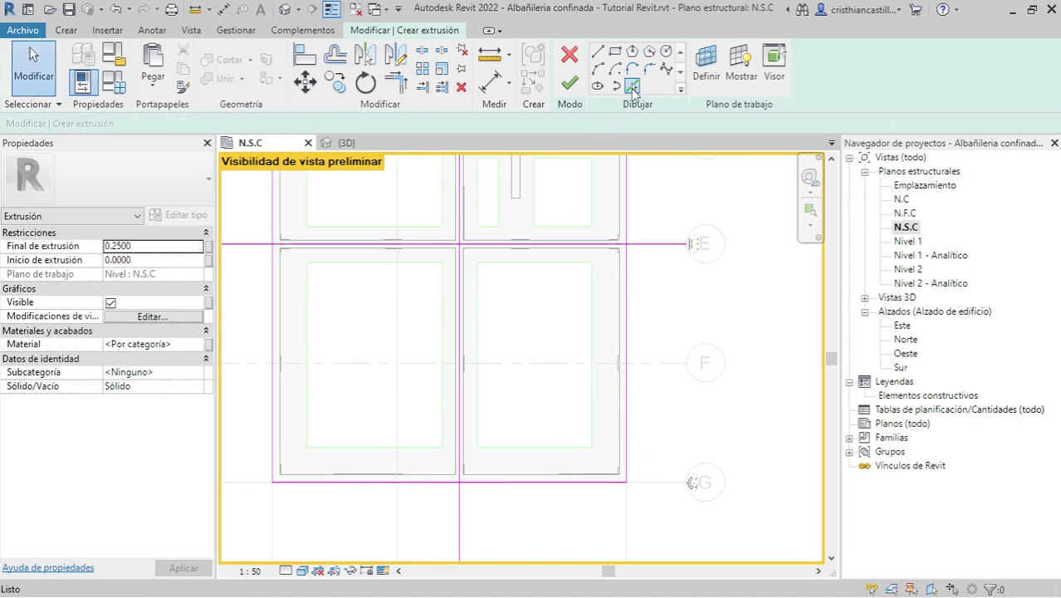
Step: Pick a sketch line along the horizontal wall edge, then undo it
{"action": "scroll", "coordinate": [579, 353], "scroll_direction": "down", "scroll_amount": 2}
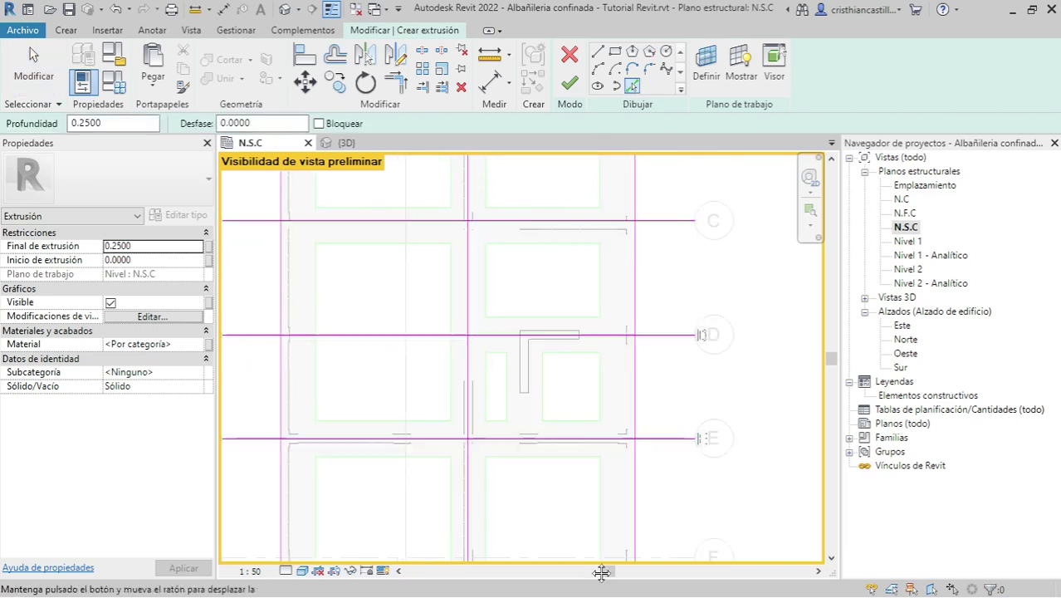
{"action": "scroll", "coordinate": [569, 465], "scroll_direction": "down", "scroll_amount": 2}
{"action": "scroll", "coordinate": [575, 457], "scroll_direction": "down", "scroll_amount": 1}
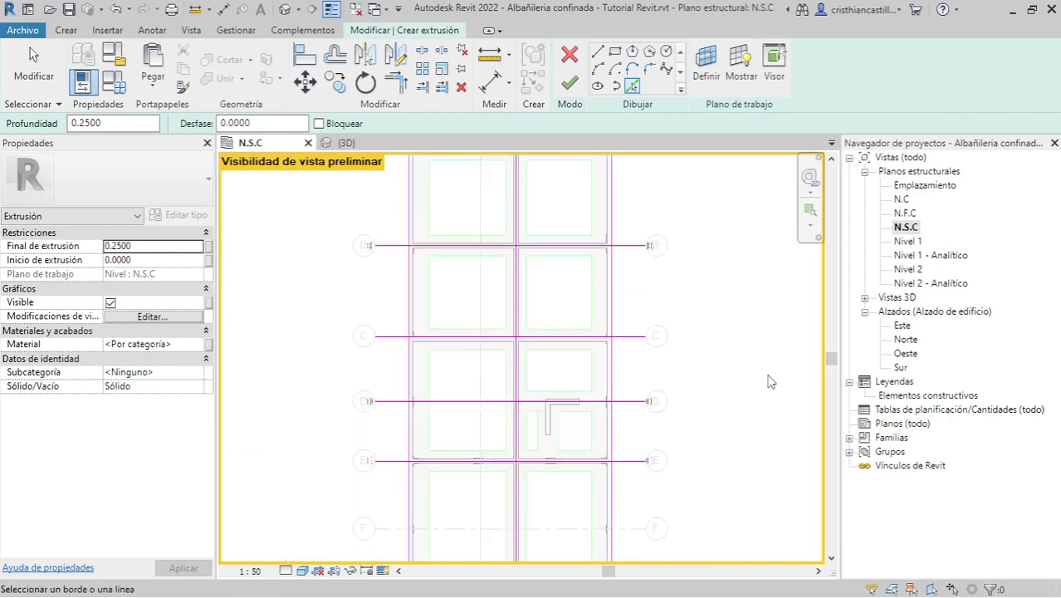
{"action": "scroll", "coordinate": [486, 327], "scroll_direction": "up", "scroll_amount": 2}
{"action": "scroll", "coordinate": [575, 355], "scroll_direction": "up", "scroll_amount": 2}
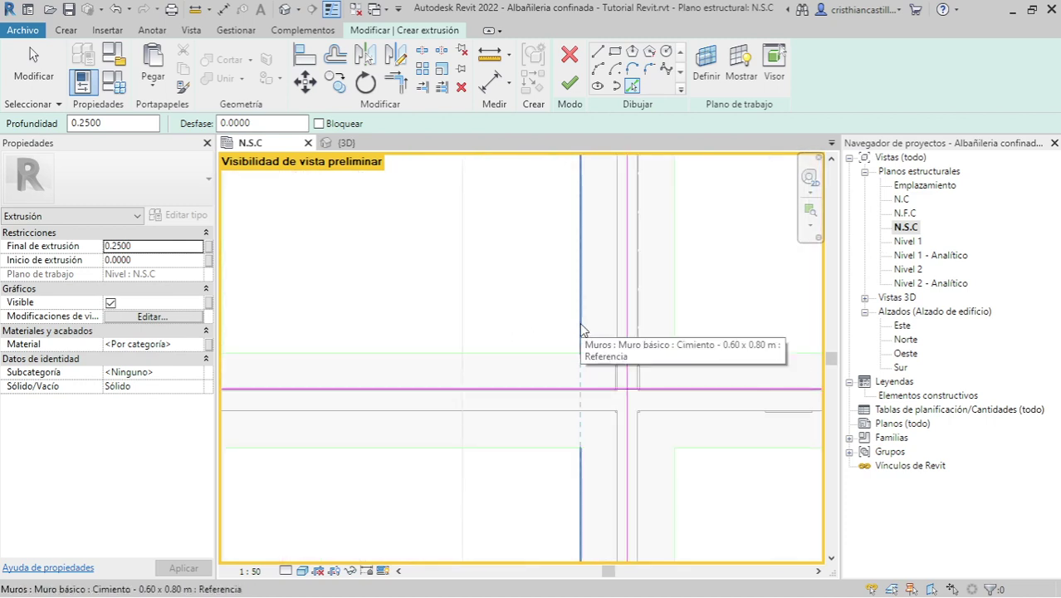
{"action": "left_click", "coordinate": [638, 86]}
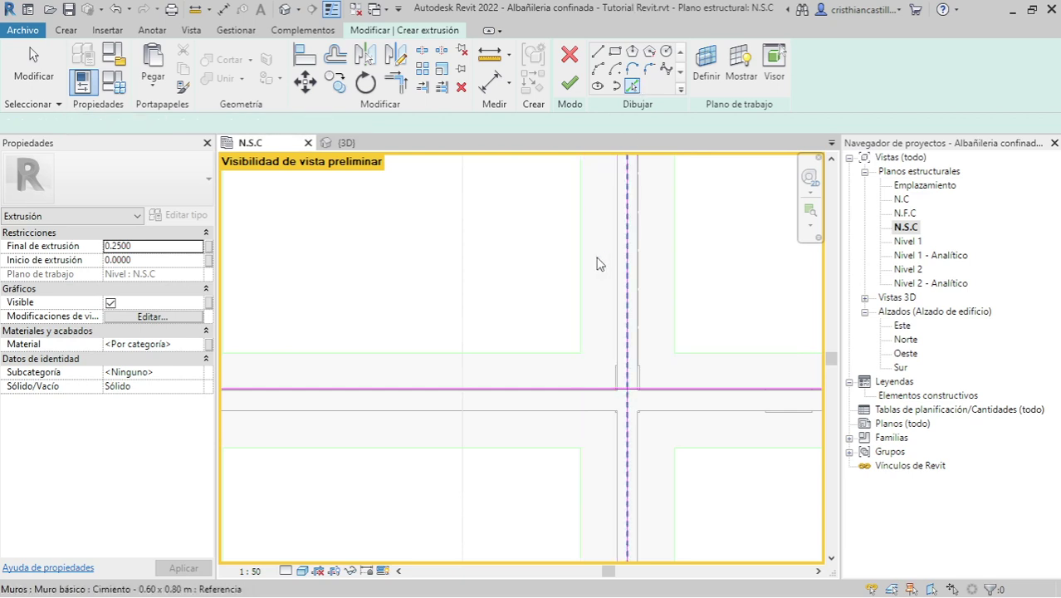
{"action": "left_click", "coordinate": [531, 352]}
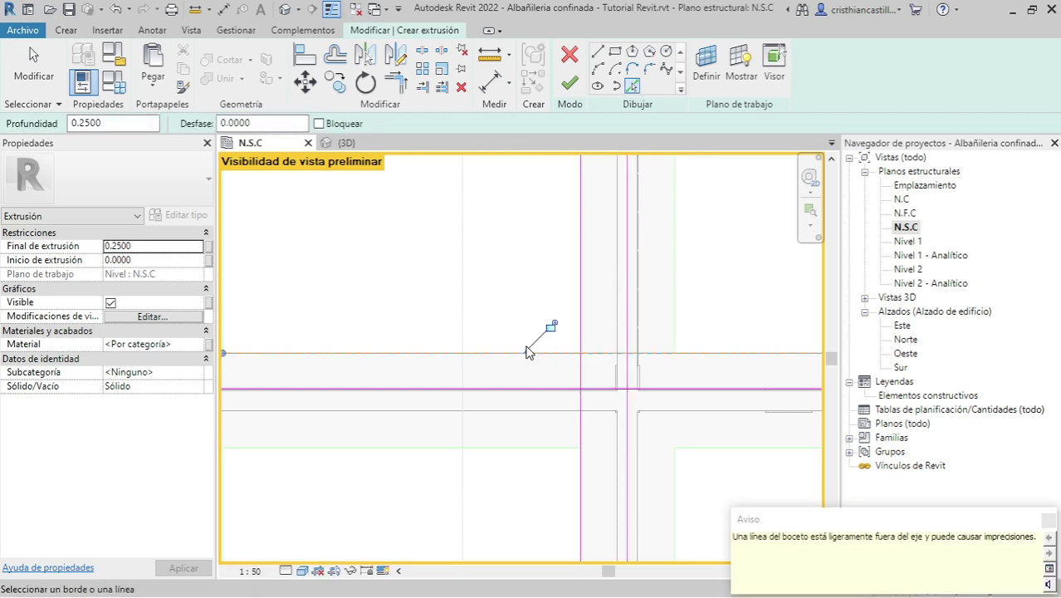
{"action": "key", "text": "Escape"}
{"action": "key", "text": "ctrl+z"}
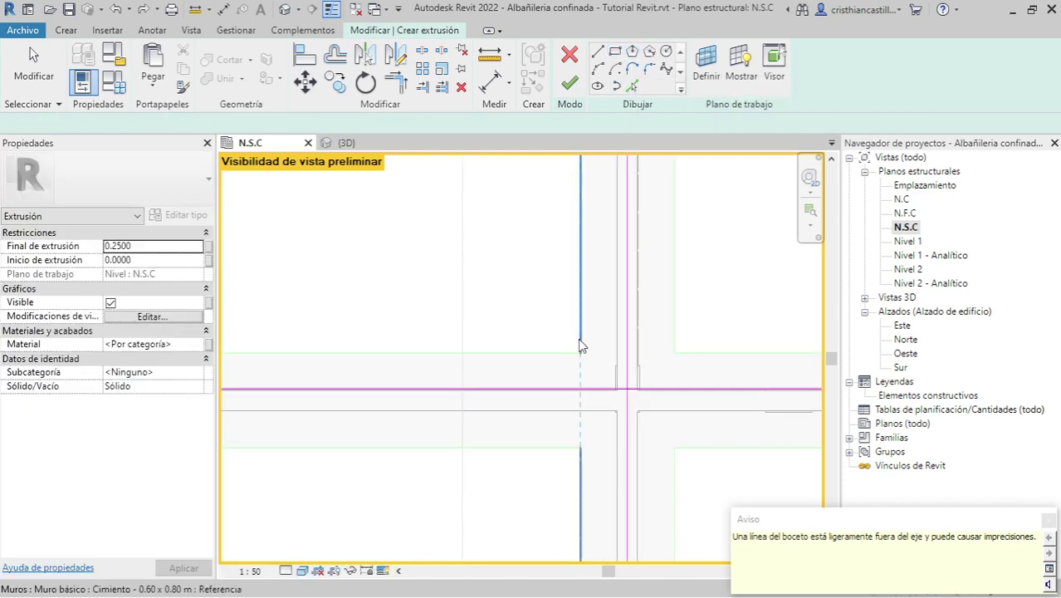
Step: Sketch rectangles near the wall intersection and in the bay between grids B and C
{"action": "left_click", "coordinate": [614, 51]}
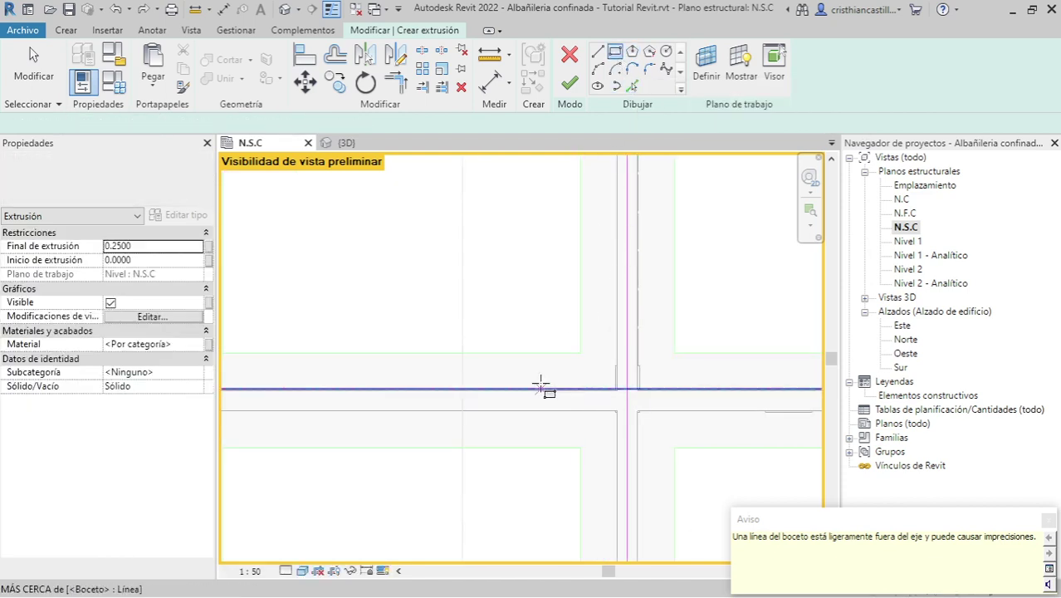
{"action": "left_click", "coordinate": [646, 351]}
{"action": "left_click", "coordinate": [443, 235]}
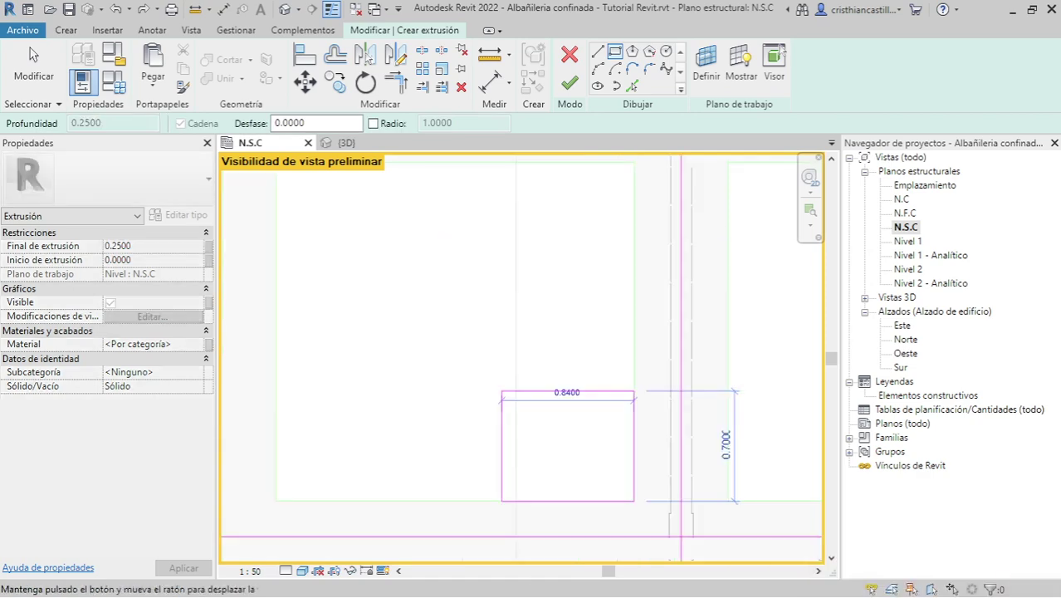
{"action": "middle_click_drag", "start_coordinate": [372, 316], "coordinate": [423, 340]}
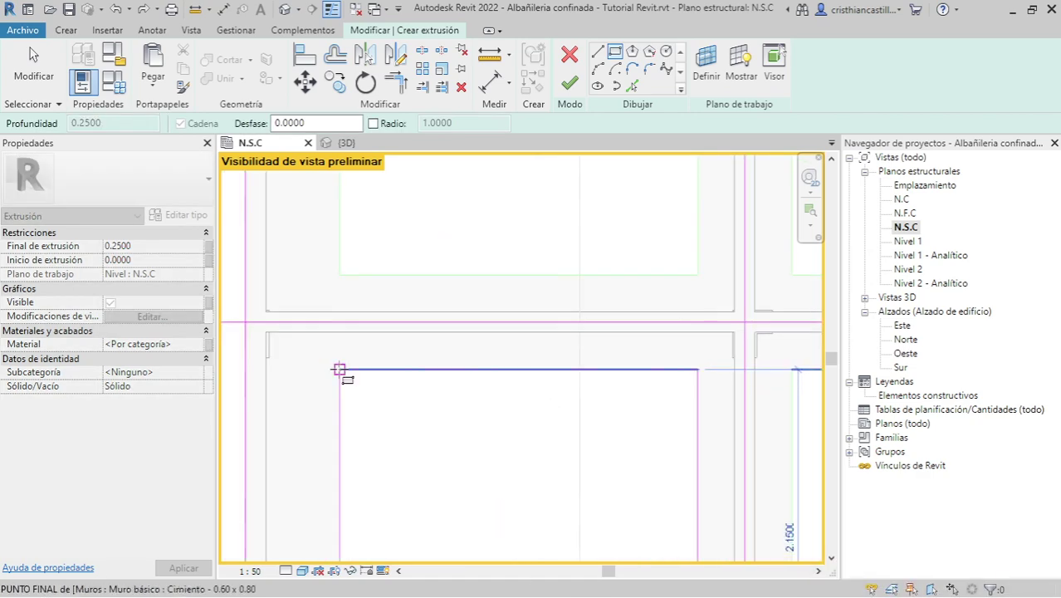
{"action": "left_click", "coordinate": [341, 370]}
{"action": "scroll", "coordinate": [515, 206], "scroll_direction": "down", "scroll_amount": 2}
{"action": "scroll", "coordinate": [516, 220], "scroll_direction": "down", "scroll_amount": 3}
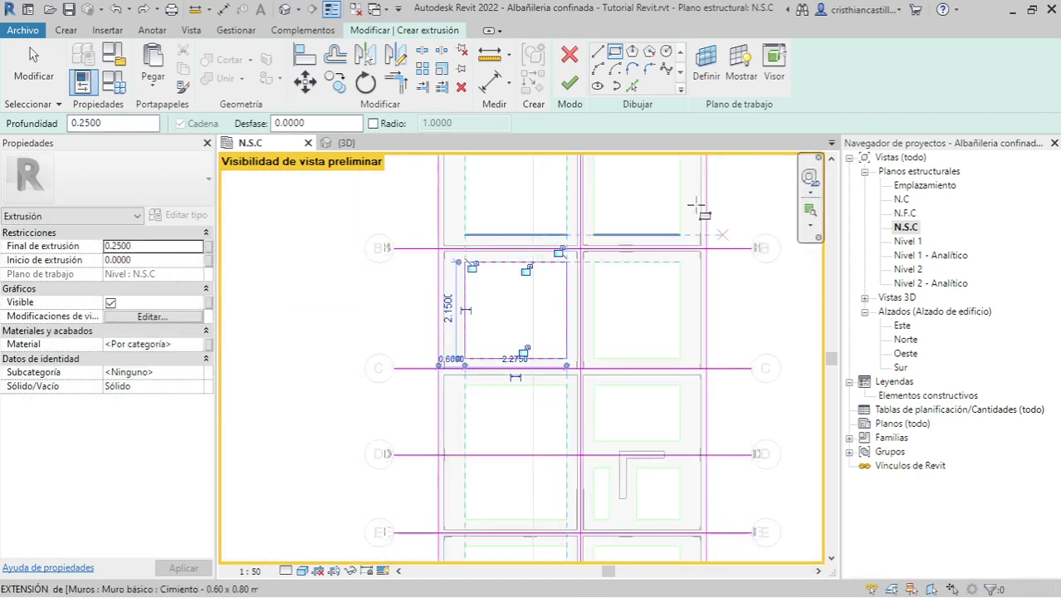
{"action": "scroll", "coordinate": [603, 298], "scroll_direction": "up", "scroll_amount": 4}
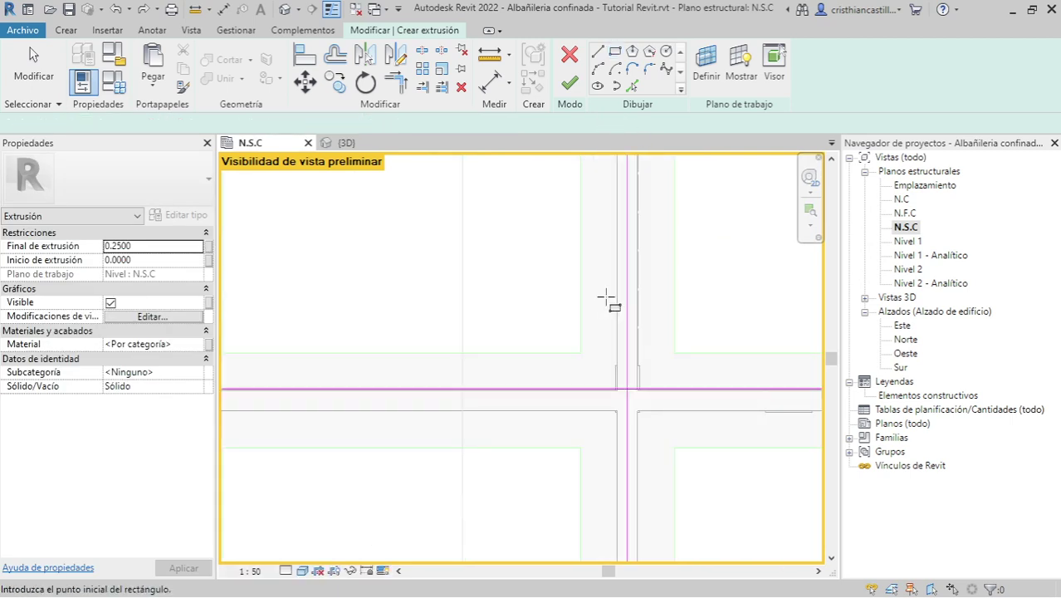
{"action": "scroll", "coordinate": [603, 306], "scroll_direction": "down", "scroll_amount": 2}
{"action": "scroll", "coordinate": [603, 307], "scroll_direction": "down", "scroll_amount": 2}
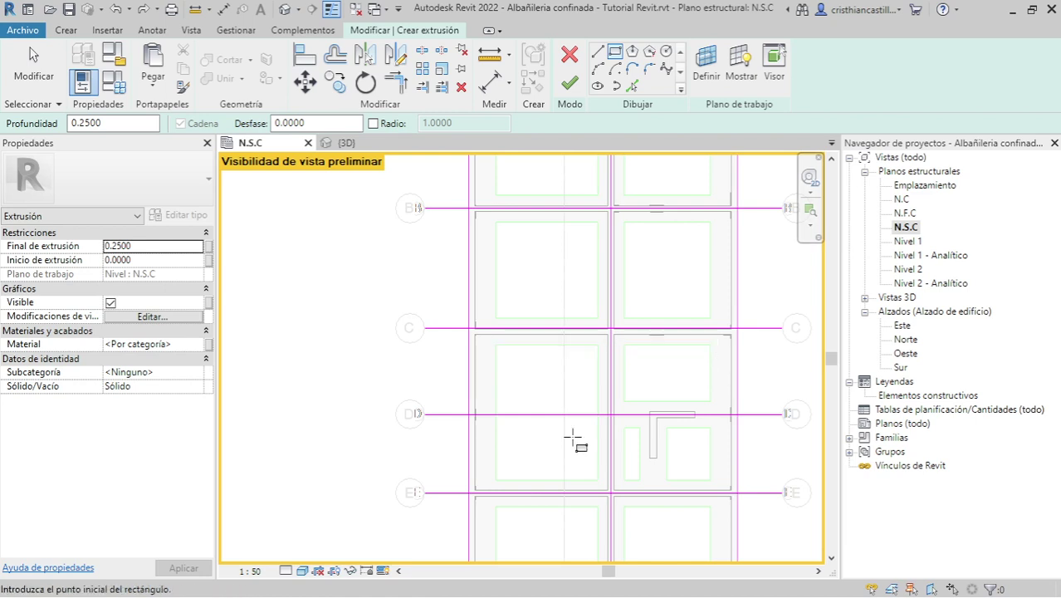
Step: Cancel edit mode, confirm discarding the extrusion sketch, then choose Cancelar modelo
{"action": "left_click", "coordinate": [569, 66]}
{"action": "left_click", "coordinate": [569, 322]}
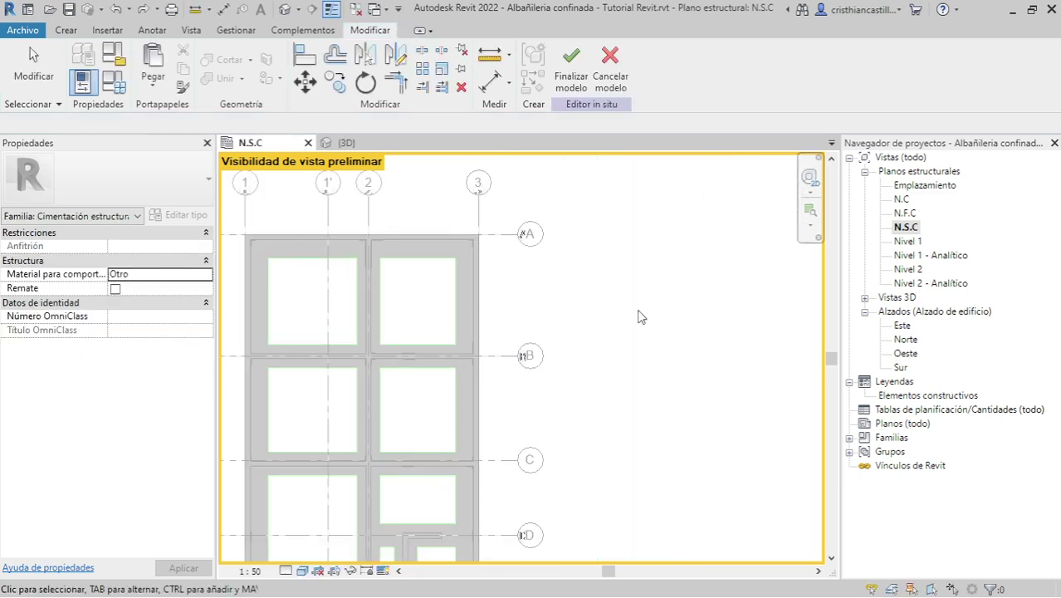
{"action": "middle_click_drag", "start_coordinate": [640, 315], "coordinate": [583, 297]}
{"action": "scroll", "coordinate": [583, 296], "scroll_direction": "down", "scroll_amount": 2}
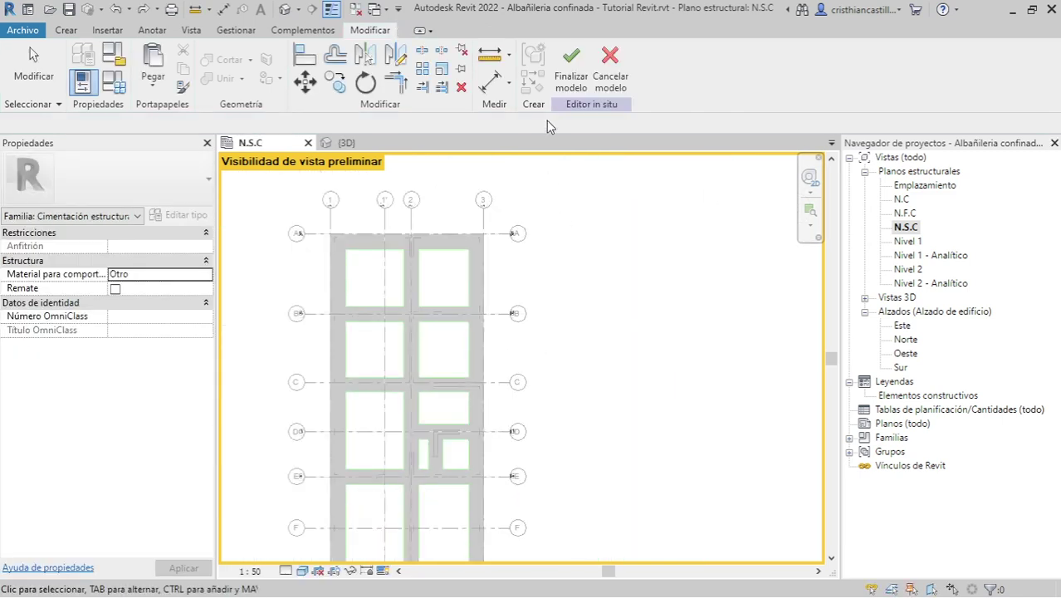
{"action": "left_click", "coordinate": [605, 79]}
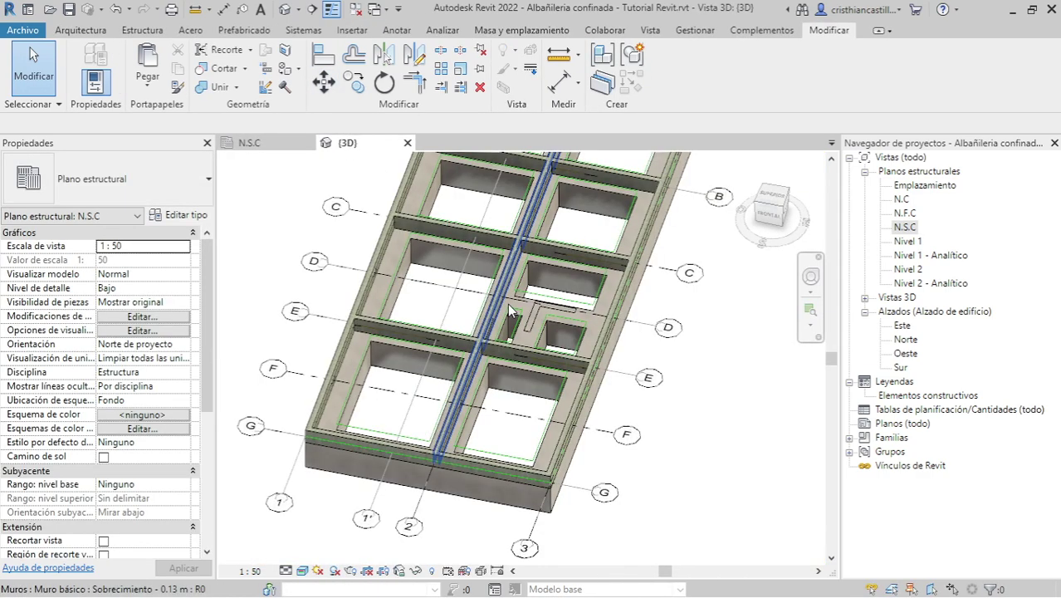
Step: Pan and zoom the {3D} view to frame the footings and Sobrecimiento - 0.13 m walls
{"action": "middle_click_drag", "start_coordinate": [660, 419], "coordinate": [656, 490]}
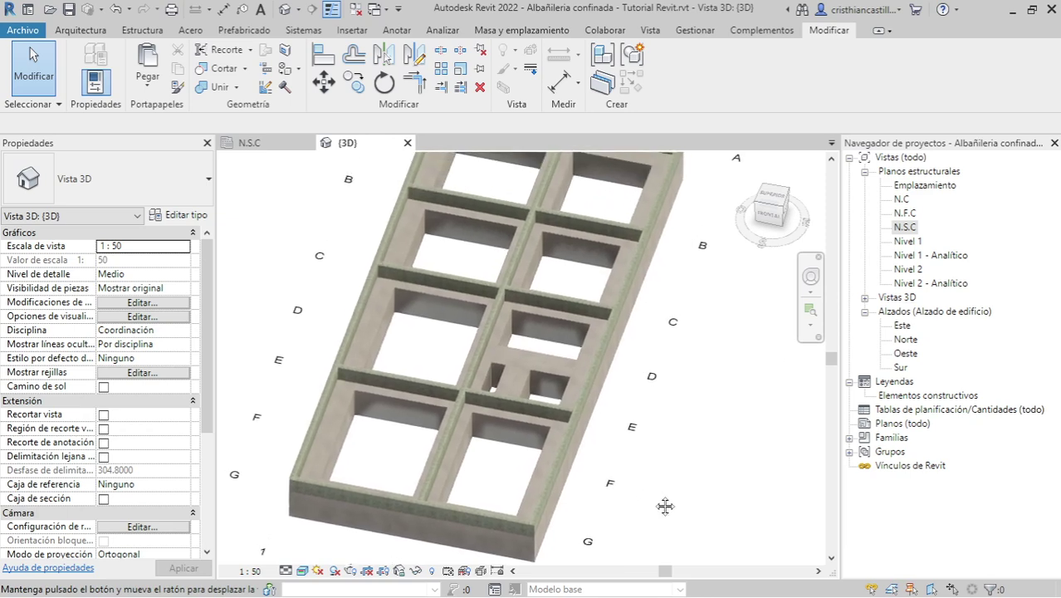
{"action": "scroll", "coordinate": [656, 490], "scroll_direction": "up", "scroll_amount": 1}
{"action": "scroll", "coordinate": [656, 490], "scroll_direction": "down", "scroll_amount": 1}
{"action": "scroll", "coordinate": [581, 374], "scroll_direction": "down", "scroll_amount": 1}
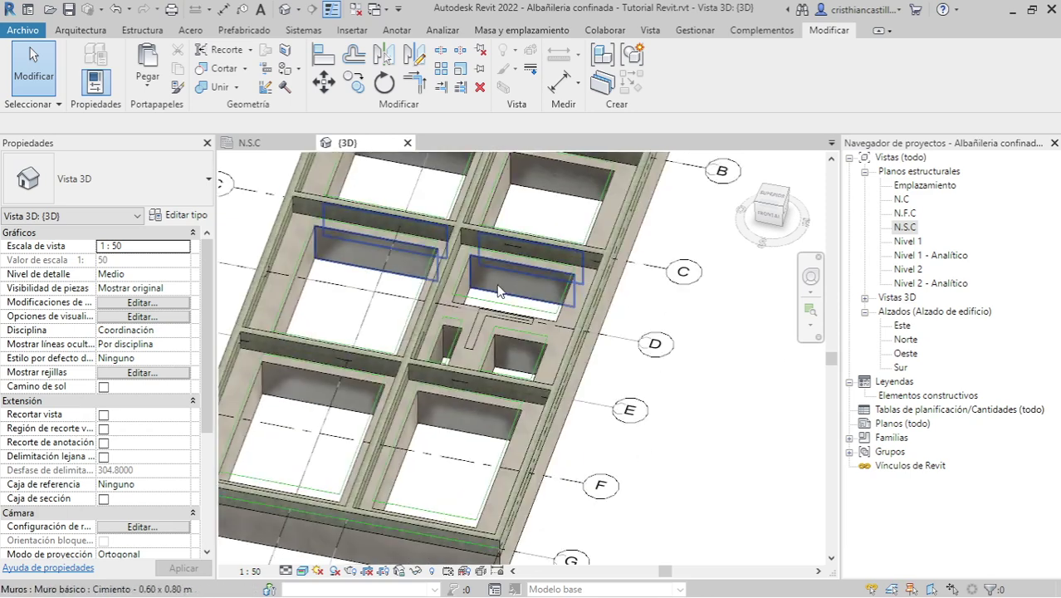
{"action": "scroll", "coordinate": [498, 296], "scroll_direction": "down", "scroll_amount": 1}
{"action": "scroll", "coordinate": [442, 193], "scroll_direction": "up", "scroll_amount": 1}
{"action": "scroll", "coordinate": [412, 279], "scroll_direction": "up", "scroll_amount": 1}
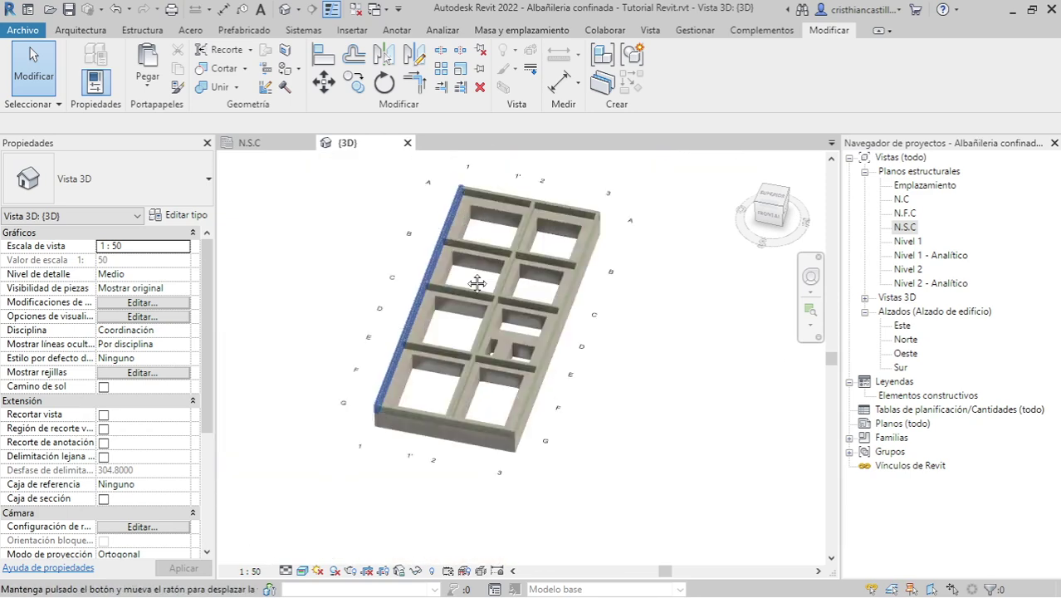
{"action": "scroll", "coordinate": [465, 258], "scroll_direction": "up", "scroll_amount": 1}
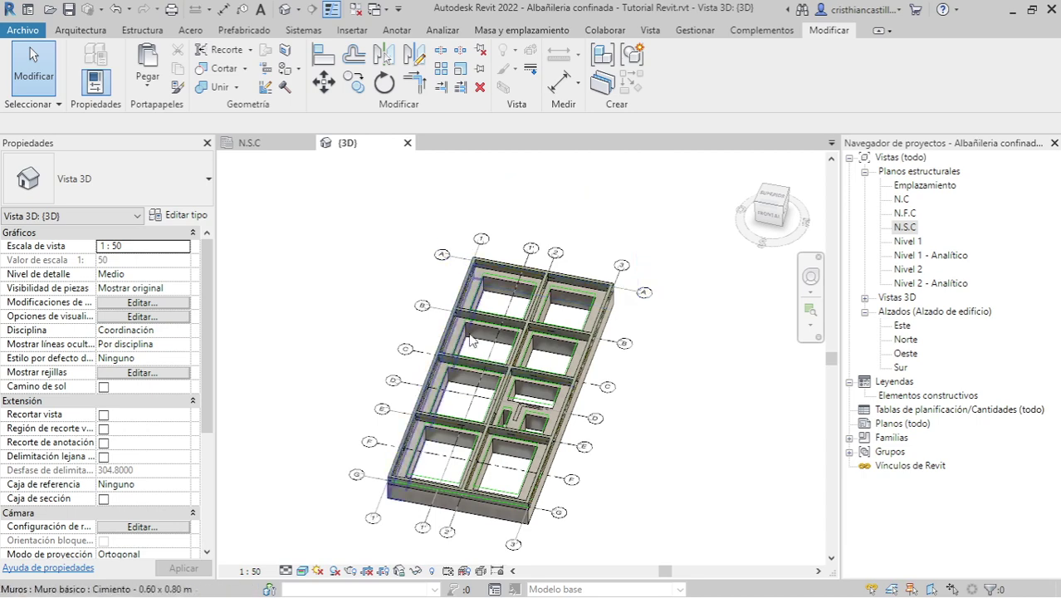
Step: Inspect the left, right outer and central grid 1' foundation walls in 3D
{"action": "left_click", "coordinate": [485, 287]}
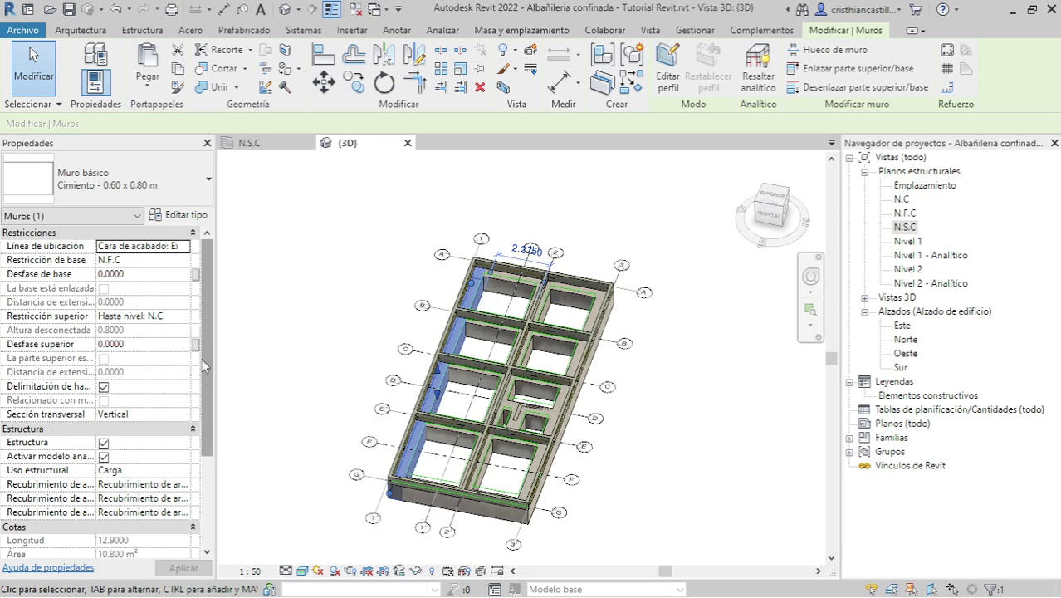
{"action": "scroll", "coordinate": [92, 475], "scroll_direction": "down", "scroll_amount": 3}
{"action": "scroll", "coordinate": [83, 469], "scroll_direction": "up", "scroll_amount": 1}
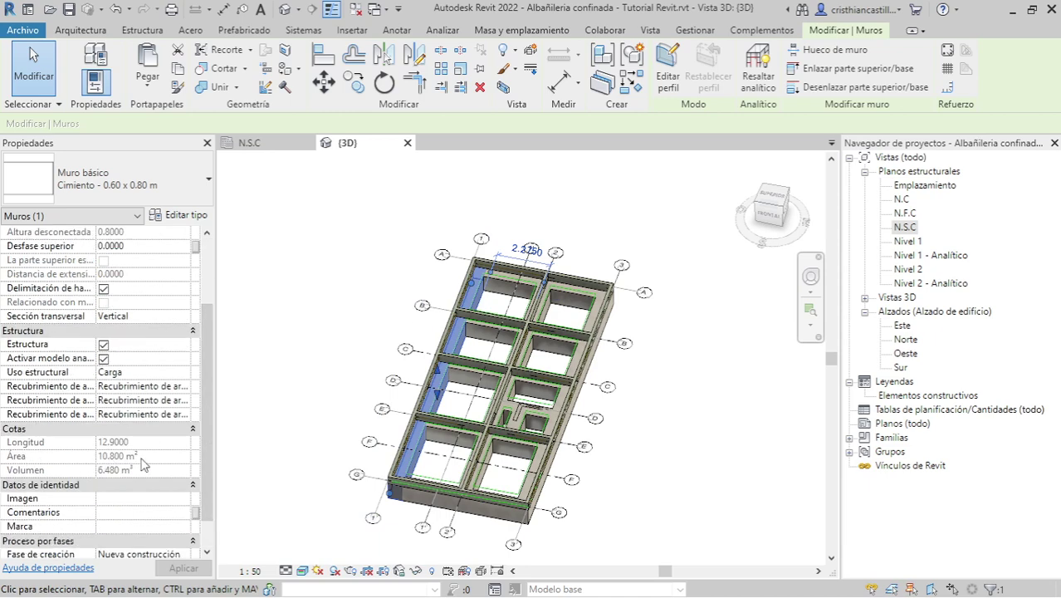
{"action": "left_click", "coordinate": [595, 371]}
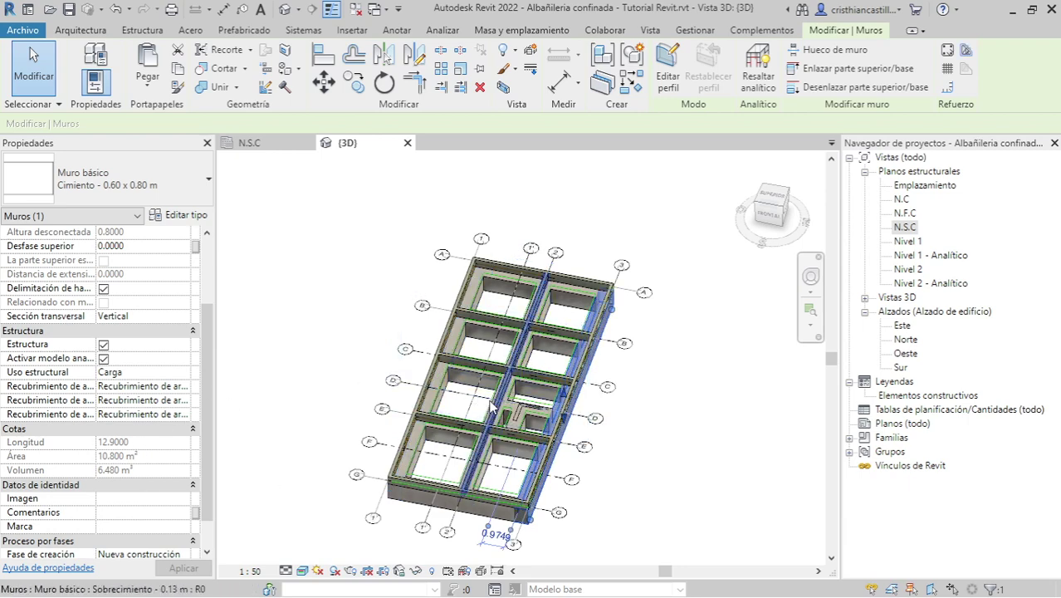
{"action": "left_click", "coordinate": [471, 493]}
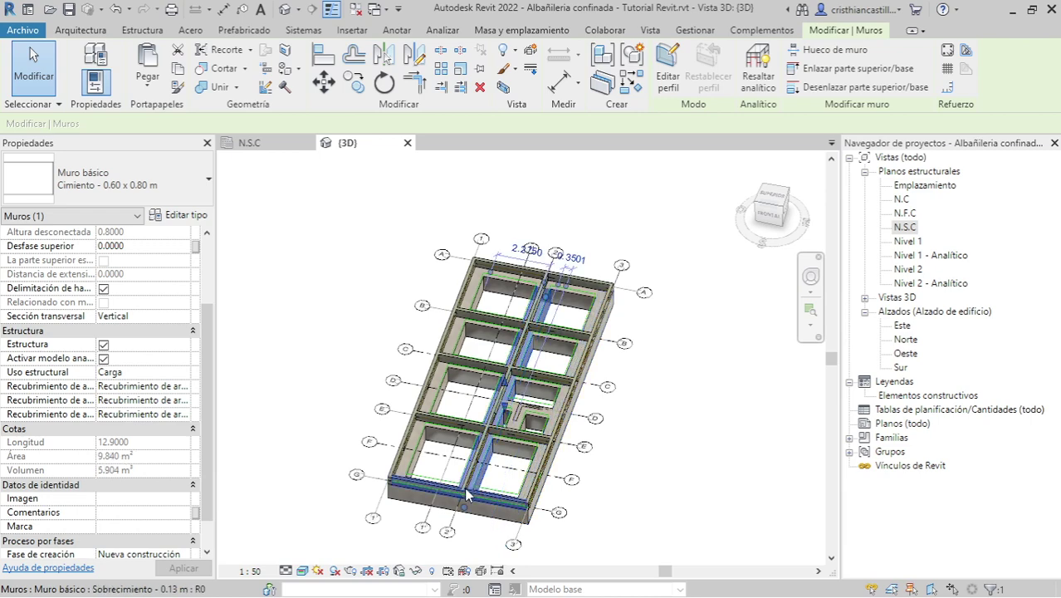
{"action": "scroll", "coordinate": [468, 497], "scroll_direction": "up", "scroll_amount": 3}
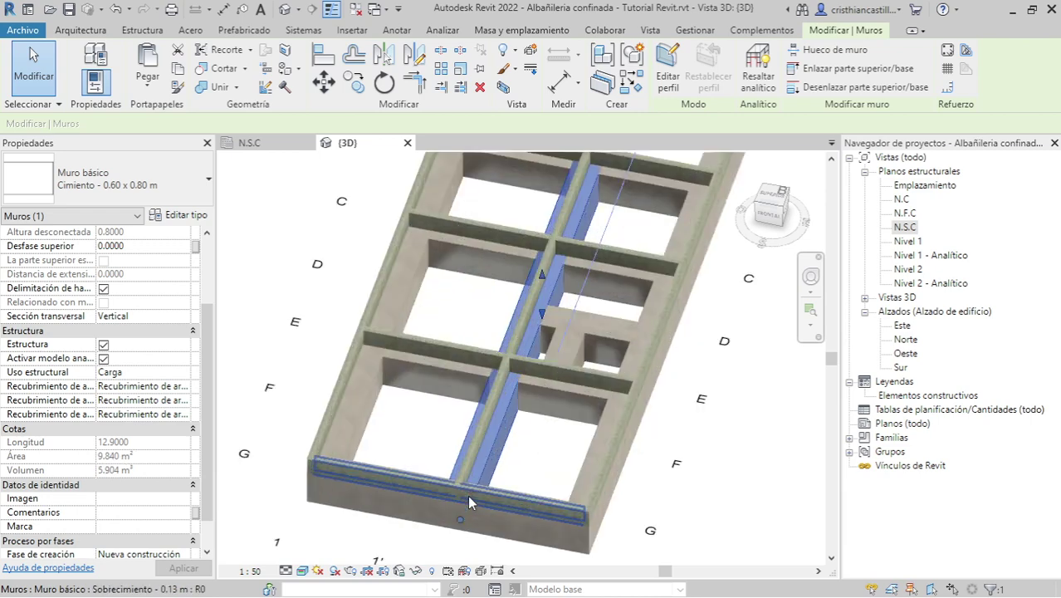
{"action": "scroll", "coordinate": [482, 407], "scroll_direction": "up", "scroll_amount": 3}
{"action": "scroll", "coordinate": [493, 373], "scroll_direction": "down", "scroll_amount": 2}
{"action": "scroll", "coordinate": [494, 374], "scroll_direction": "up", "scroll_amount": 2}
{"action": "scroll", "coordinate": [494, 374], "scroll_direction": "down", "scroll_amount": 4}
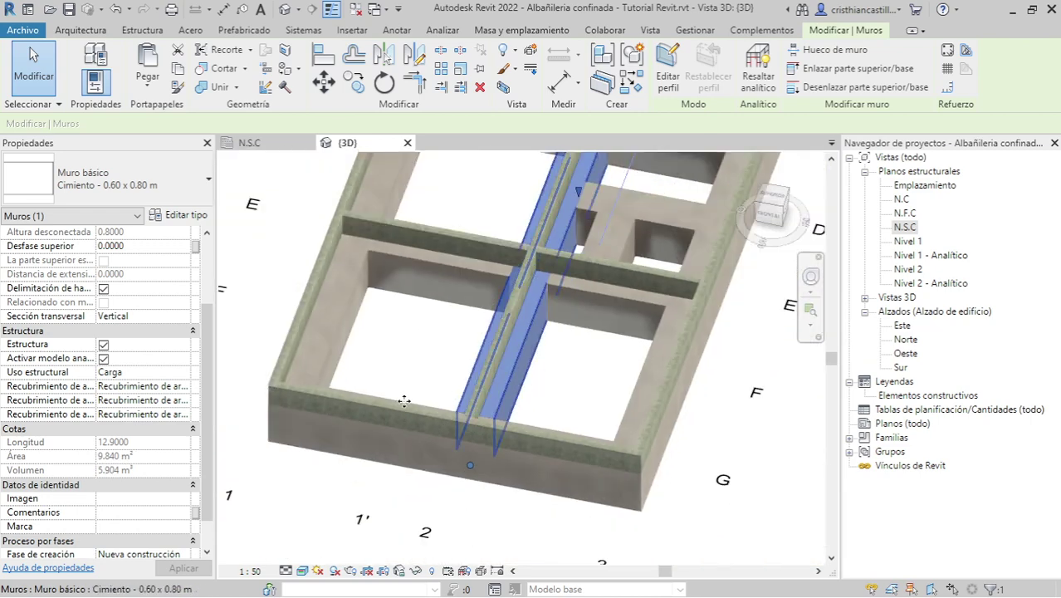
{"action": "scroll", "coordinate": [515, 407], "scroll_direction": "up", "scroll_amount": 2}
{"action": "scroll", "coordinate": [533, 436], "scroll_direction": "up", "scroll_amount": 1}
{"action": "scroll", "coordinate": [534, 437], "scroll_direction": "down", "scroll_amount": 2}
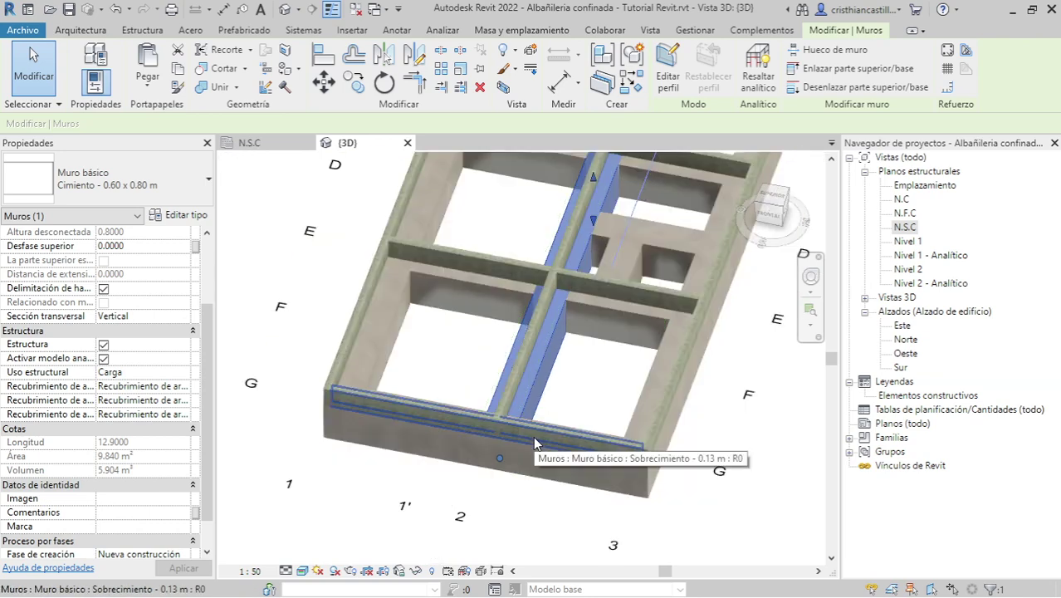
{"action": "scroll", "coordinate": [534, 432], "scroll_direction": "up", "scroll_amount": 1}
{"action": "scroll", "coordinate": [536, 428], "scroll_direction": "down", "scroll_amount": 3}
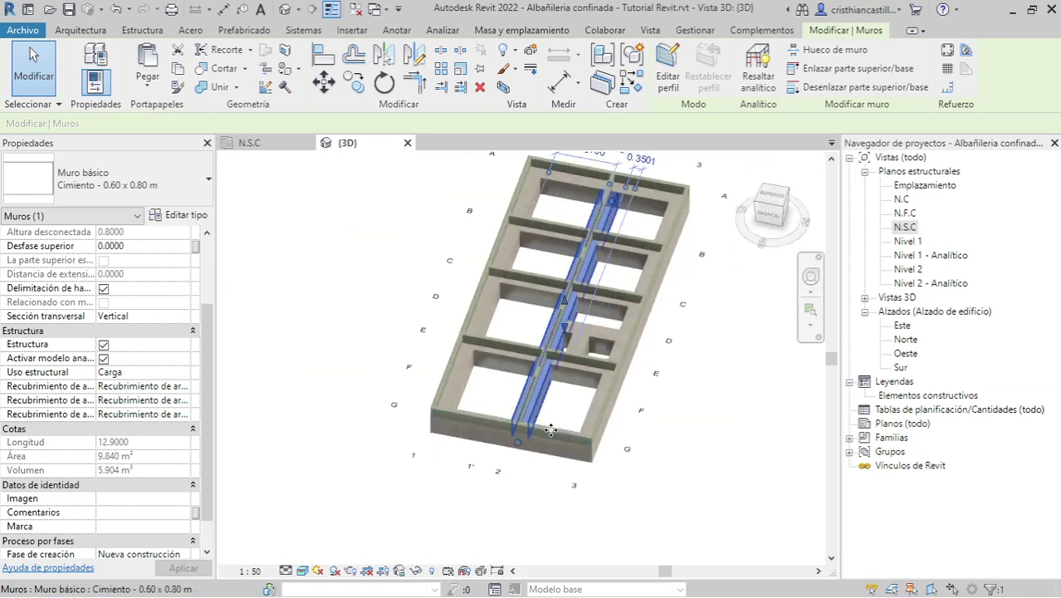
Step: Check the walls along grids A and D, deselect everything, and bring up the Estructura tab
{"action": "left_click", "coordinate": [692, 516]}
{"action": "middle_click_drag", "start_coordinate": [725, 506], "coordinate": [692, 516]}
{"action": "scroll", "coordinate": [581, 360], "scroll_direction": "up", "scroll_amount": 2}
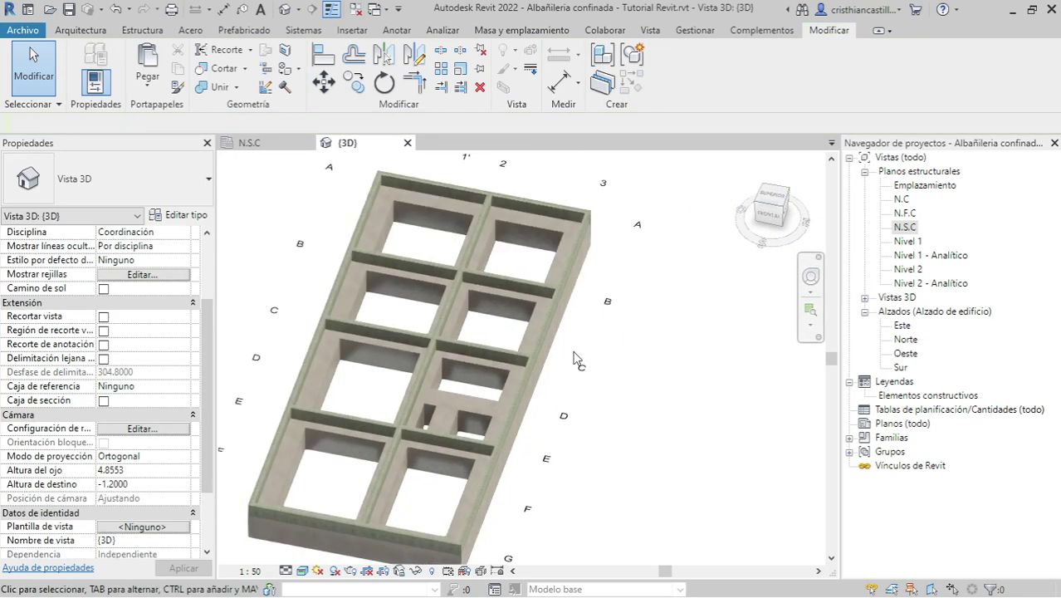
{"action": "left_click", "coordinate": [449, 212]}
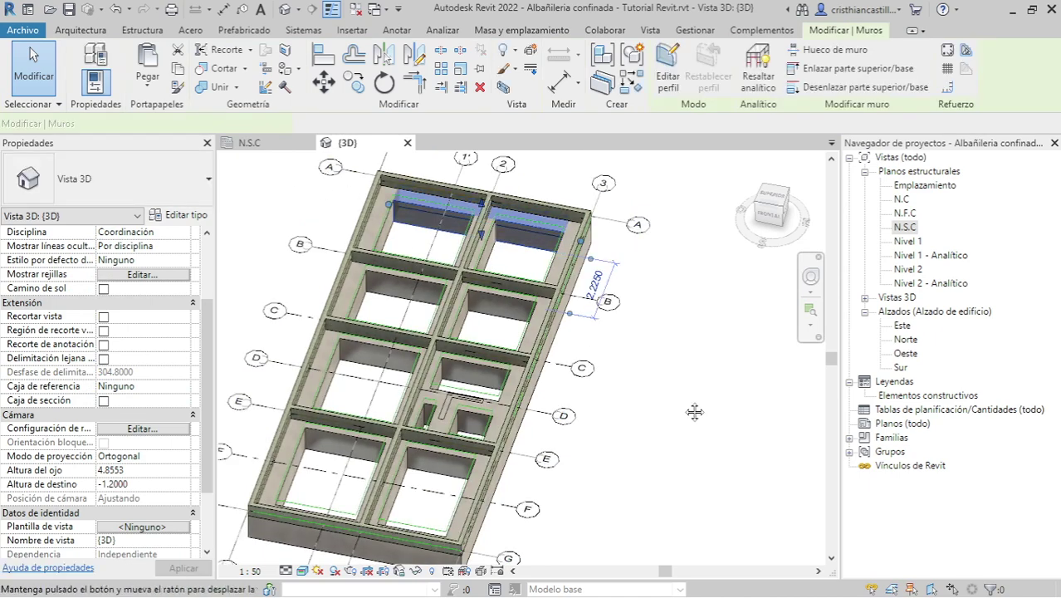
{"action": "middle_click_drag", "start_coordinate": [468, 240], "coordinate": [477, 307]}
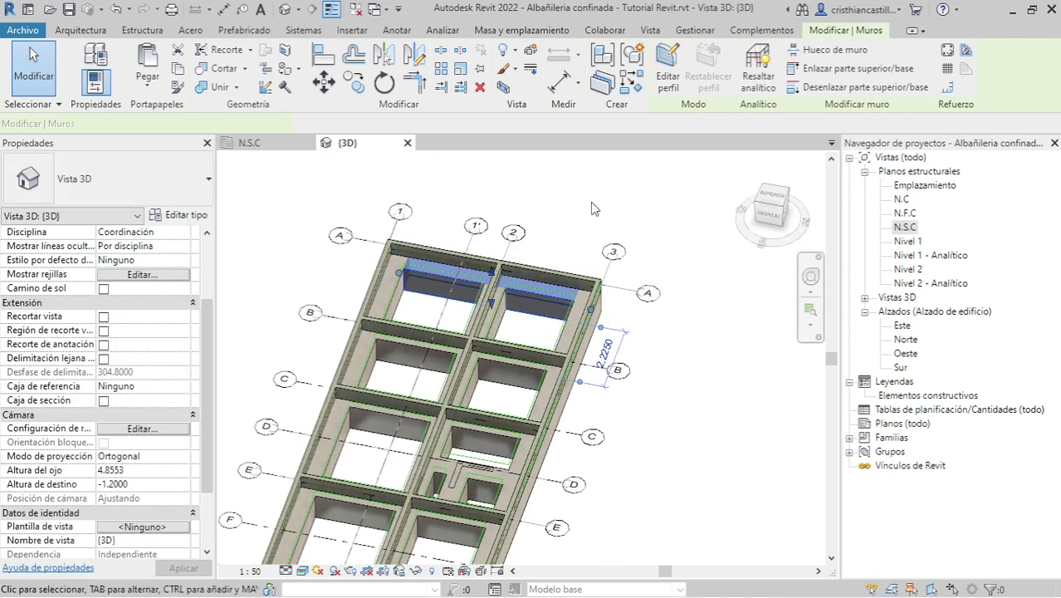
{"action": "middle_click_drag", "start_coordinate": [588, 411], "coordinate": [579, 389]}
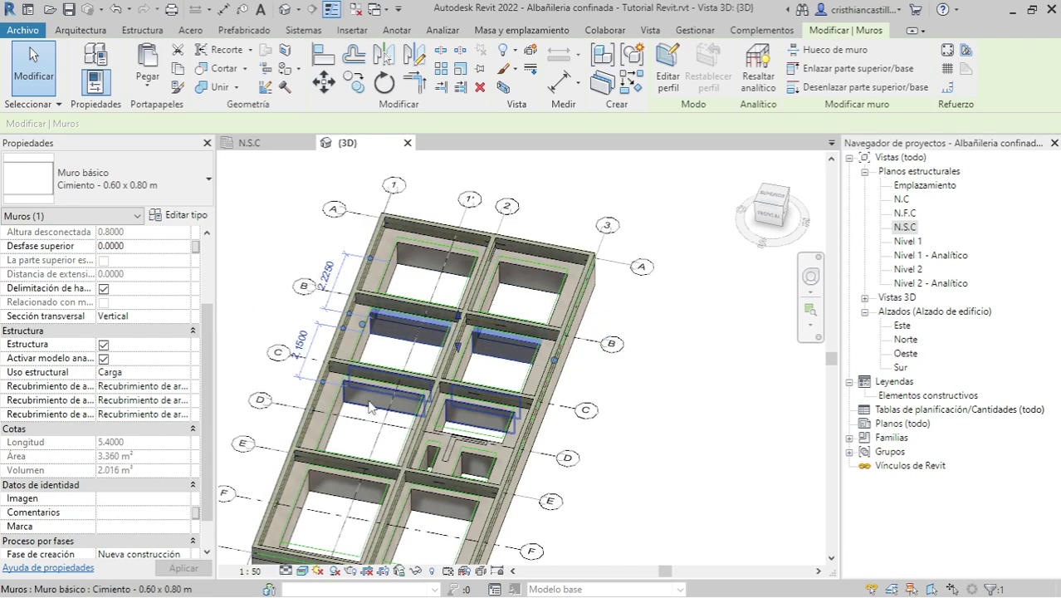
{"action": "left_click", "coordinate": [320, 442]}
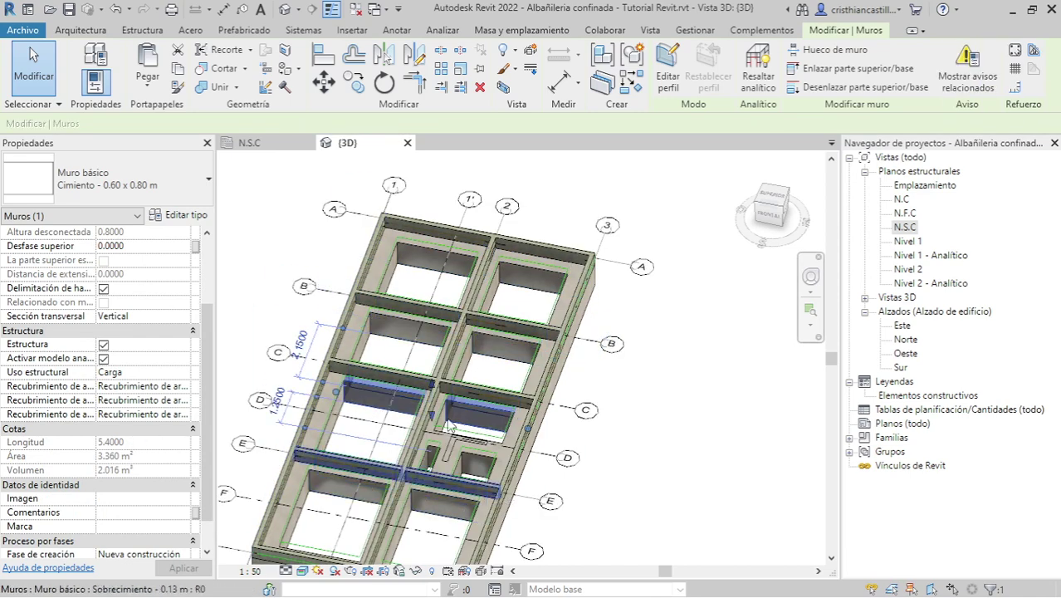
{"action": "scroll", "coordinate": [701, 357], "scroll_direction": "up", "scroll_amount": 2}
{"action": "scroll", "coordinate": [701, 357], "scroll_direction": "down", "scroll_amount": 4}
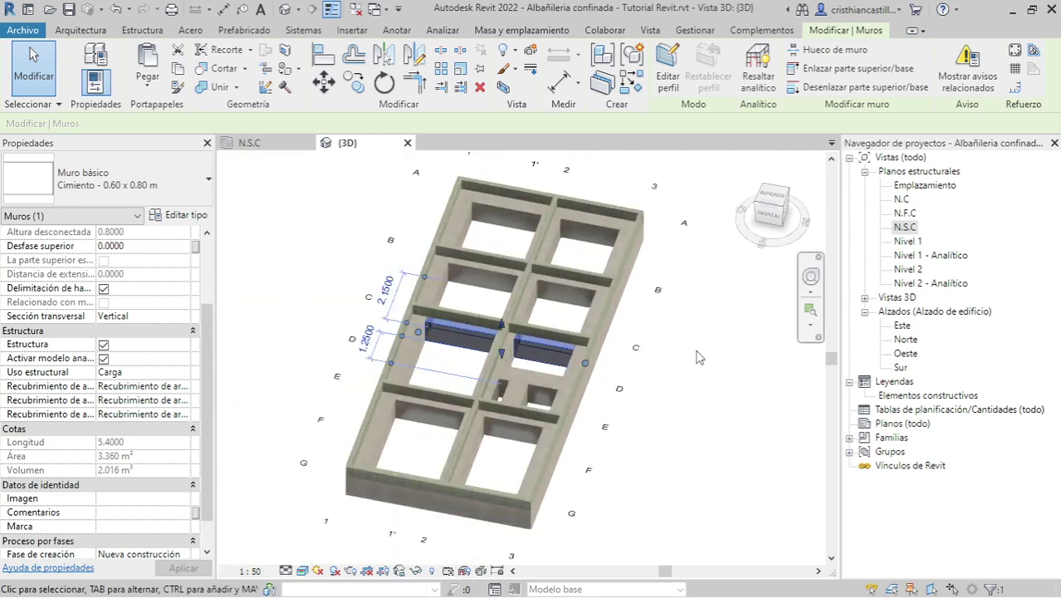
{"action": "left_click", "coordinate": [749, 372]}
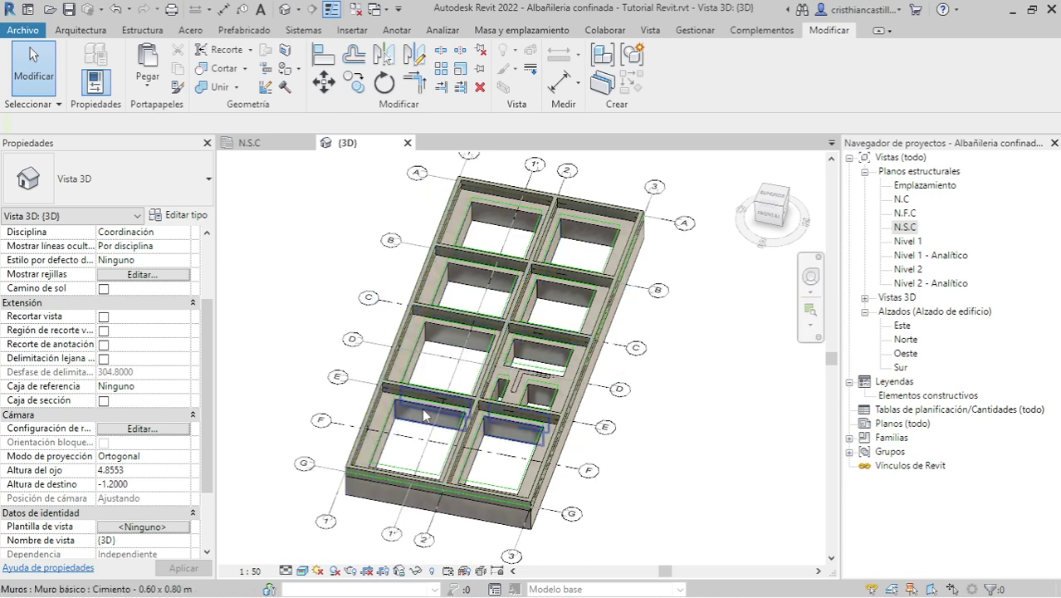
{"action": "left_click", "coordinate": [143, 31]}
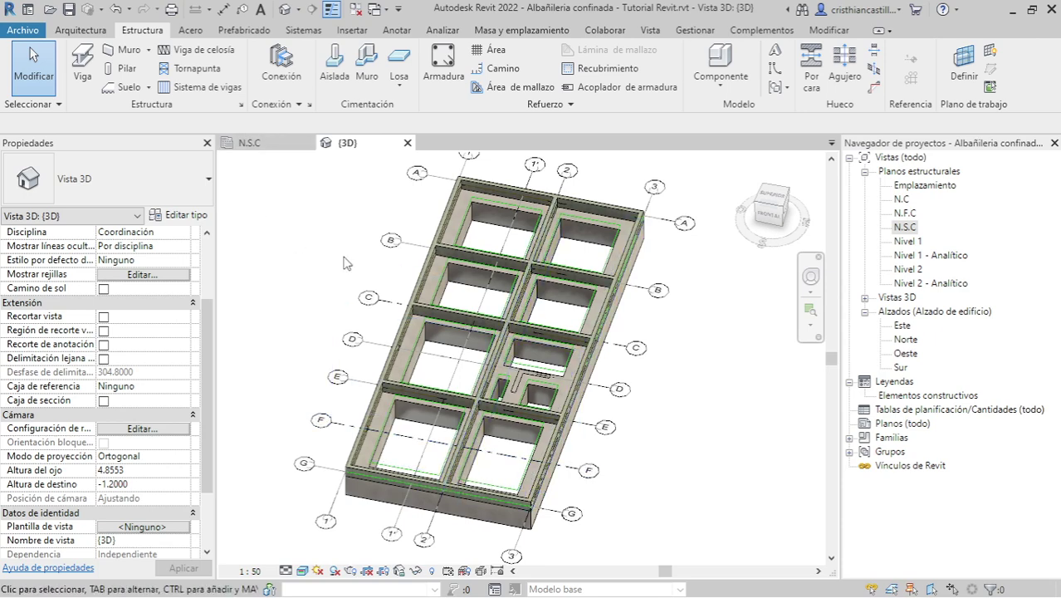
Step: Switch to a top view, open the N.S.C plan and check the bottom wall on grid G
{"action": "left_click", "coordinate": [771, 198]}
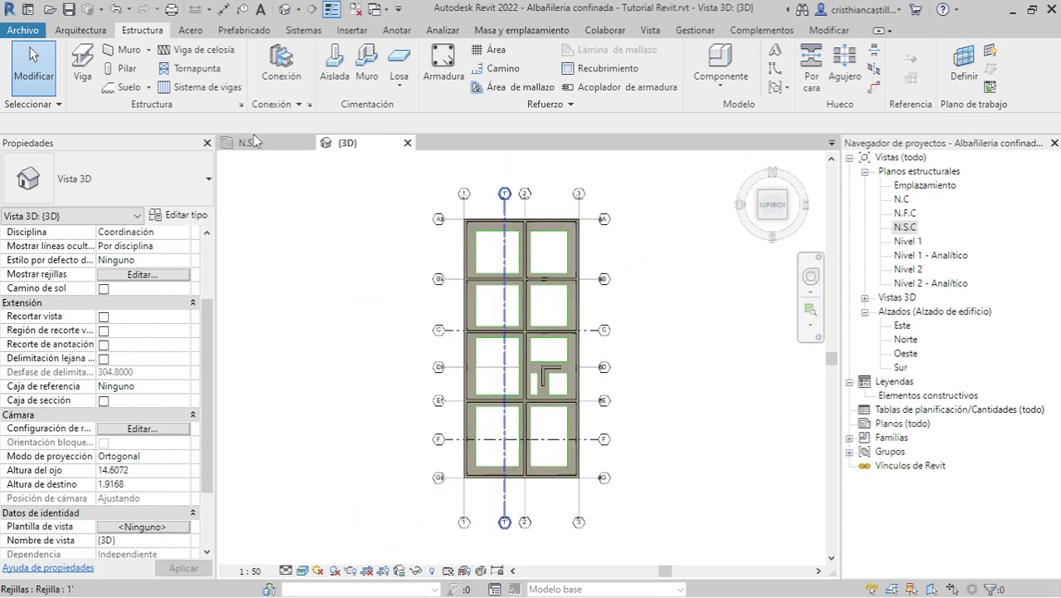
{"action": "left_click", "coordinate": [250, 143]}
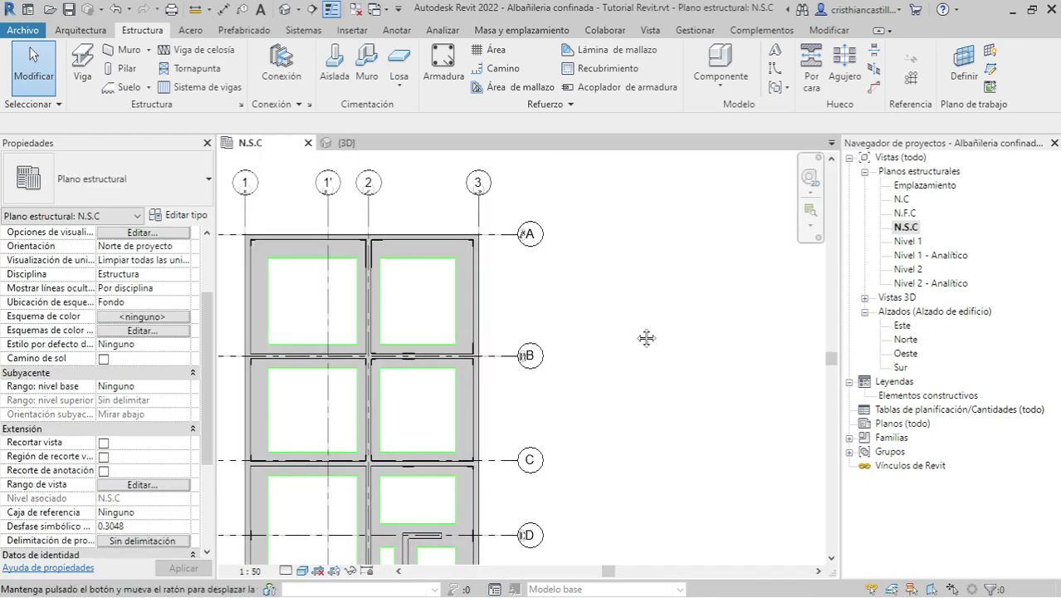
{"action": "middle_click_drag", "start_coordinate": [646, 338], "coordinate": [714, 83]}
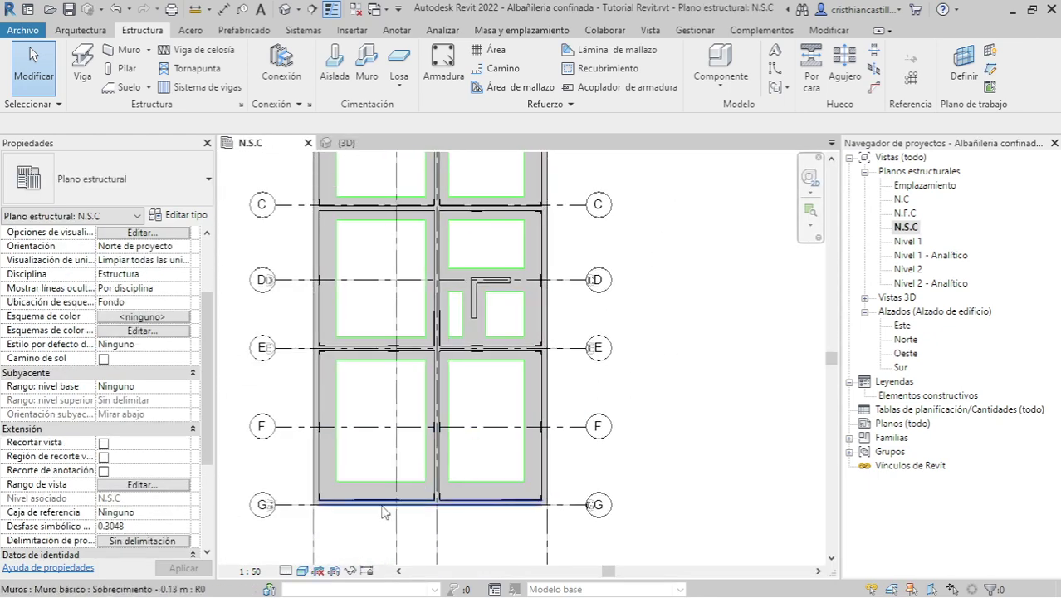
{"action": "scroll", "coordinate": [428, 504], "scroll_direction": "up", "scroll_amount": 2}
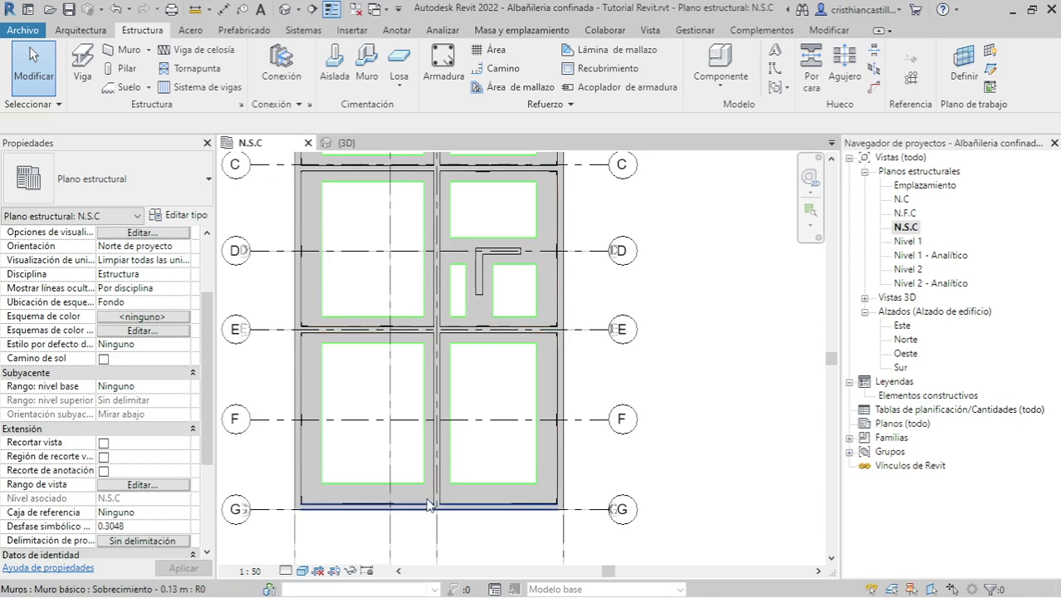
{"action": "left_click", "coordinate": [430, 504]}
{"action": "key", "text": "Escape"}
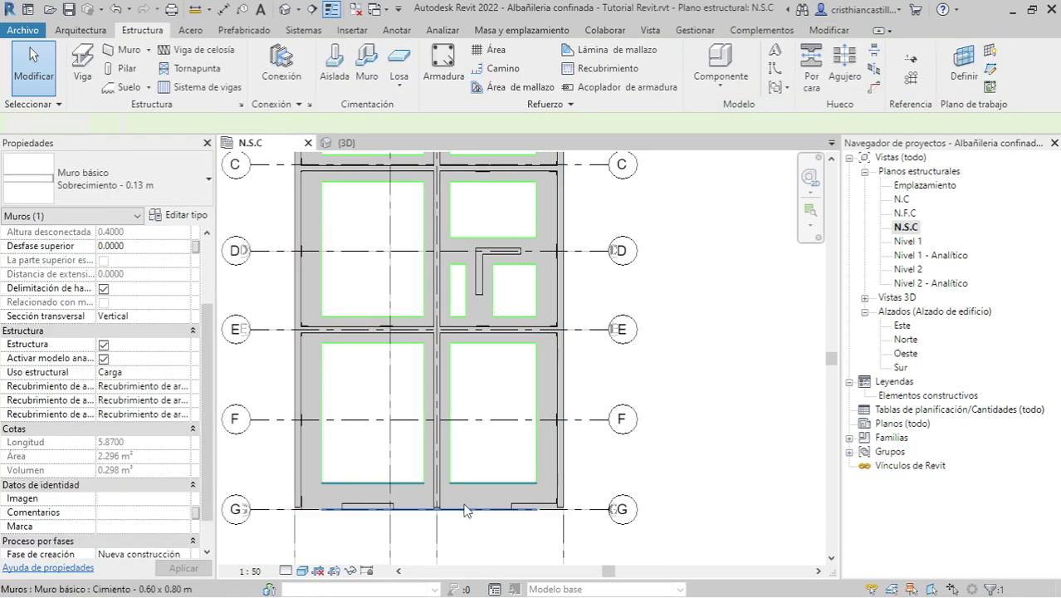
{"action": "scroll", "coordinate": [449, 513], "scroll_direction": "up", "scroll_amount": 1}
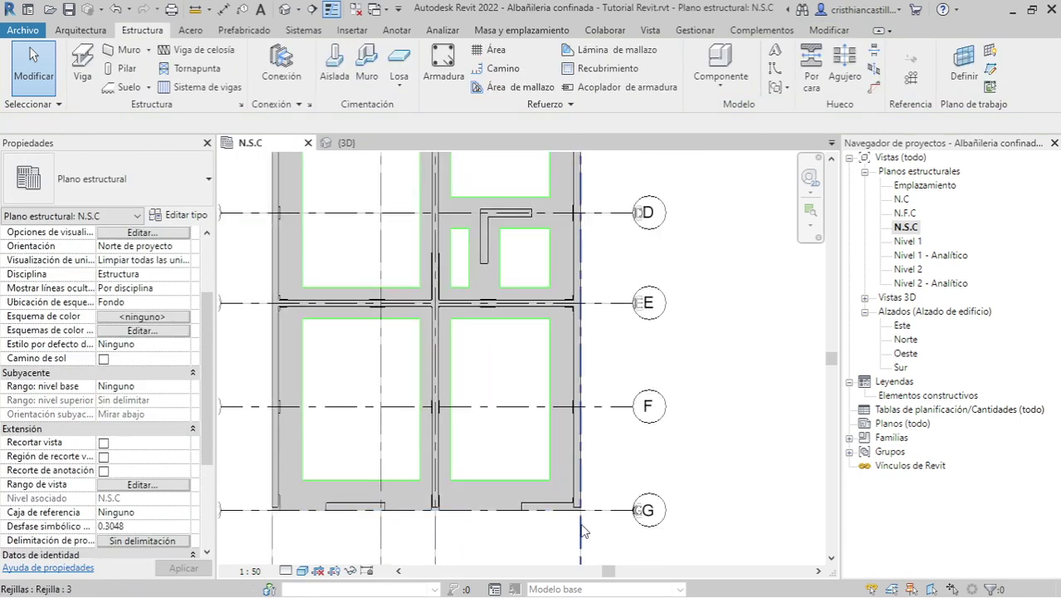
{"action": "scroll", "coordinate": [592, 529], "scroll_direction": "up", "scroll_amount": 5}
{"action": "scroll", "coordinate": [591, 529], "scroll_direction": "down", "scroll_amount": 1}
Step: Align the lower wall edge with the foundation face on grid G using AL
{"action": "key", "text": "a"}
{"action": "key", "text": "l"}
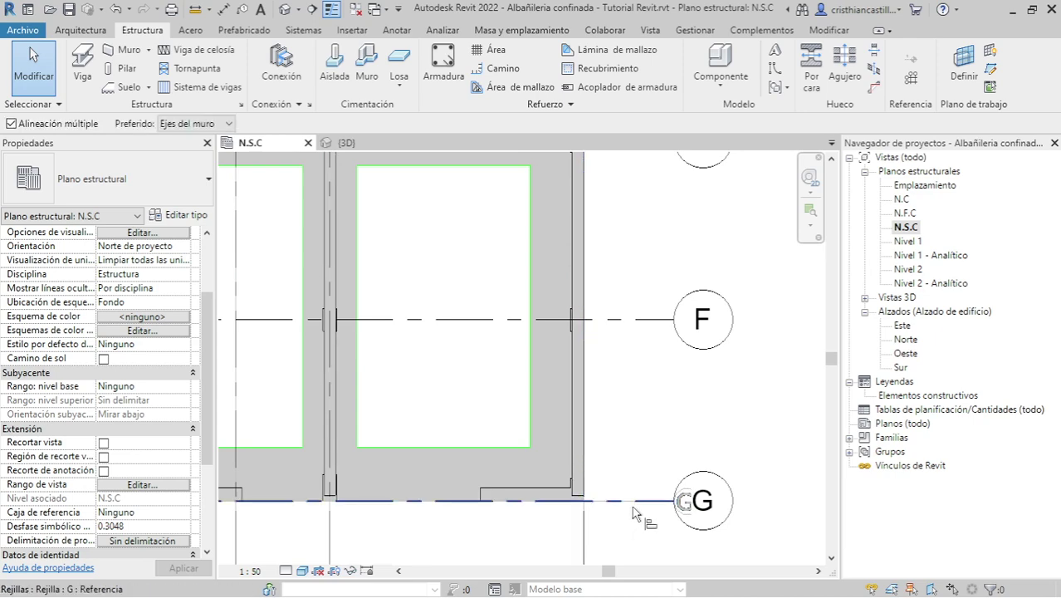
{"action": "scroll", "coordinate": [507, 523], "scroll_direction": "down", "scroll_amount": 1}
{"action": "scroll", "coordinate": [762, 490], "scroll_direction": "up", "scroll_amount": 2}
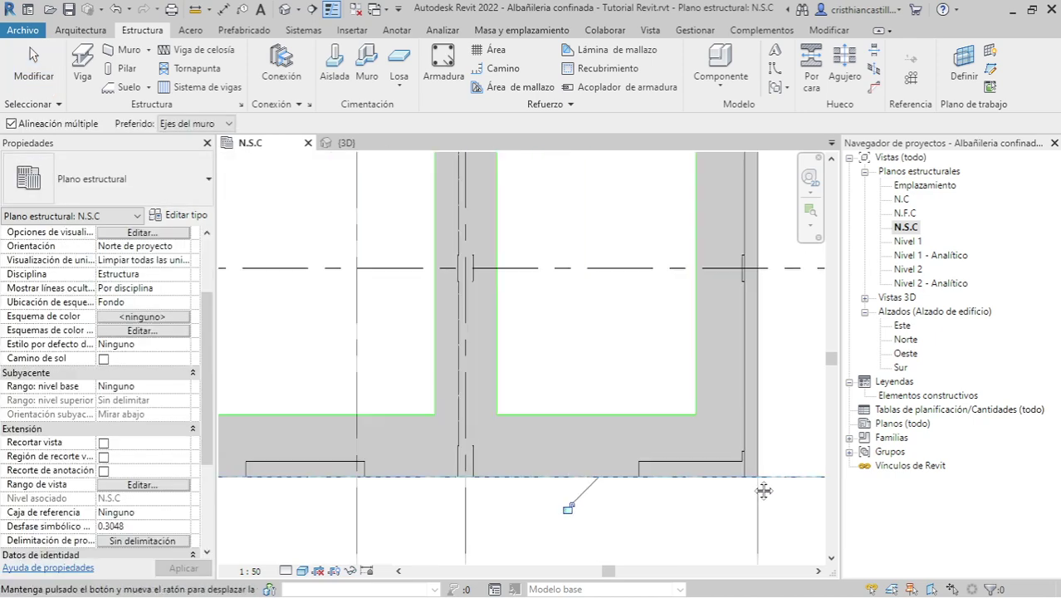
{"action": "middle_click_drag", "start_coordinate": [762, 490], "coordinate": [495, 450]}
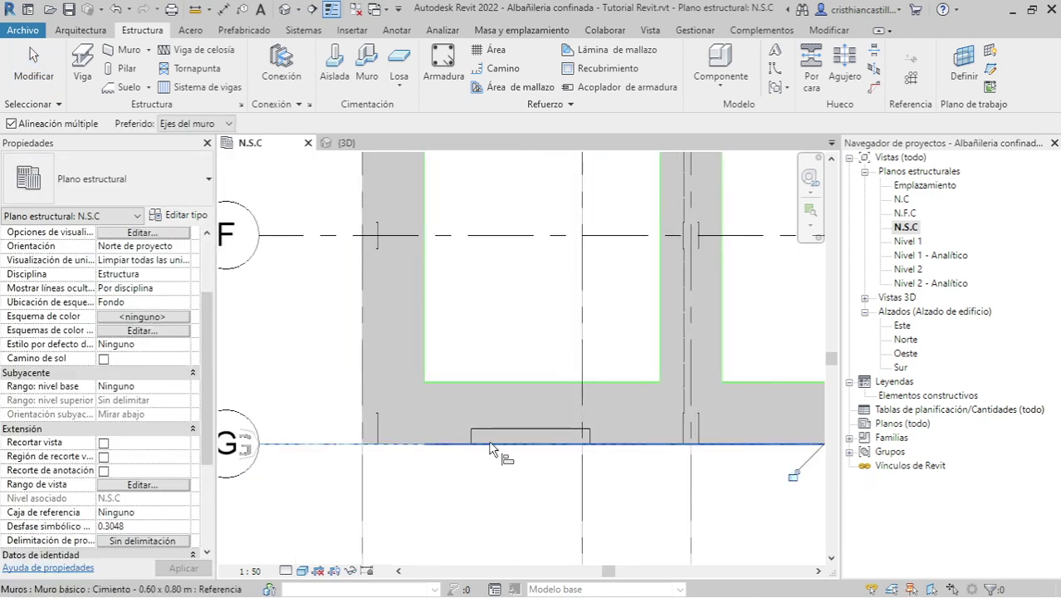
{"action": "left_click", "coordinate": [411, 445]}
{"action": "left_click", "coordinate": [371, 443]}
{"action": "scroll", "coordinate": [428, 440], "scroll_direction": "down", "scroll_amount": 2}
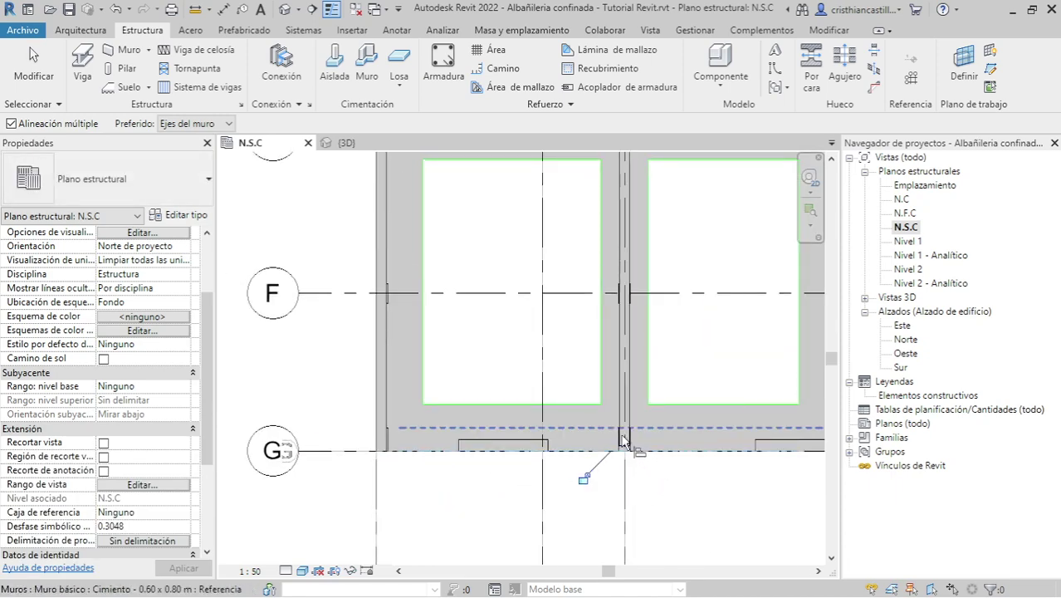
{"action": "middle_click_drag", "start_coordinate": [682, 496], "coordinate": [628, 541]}
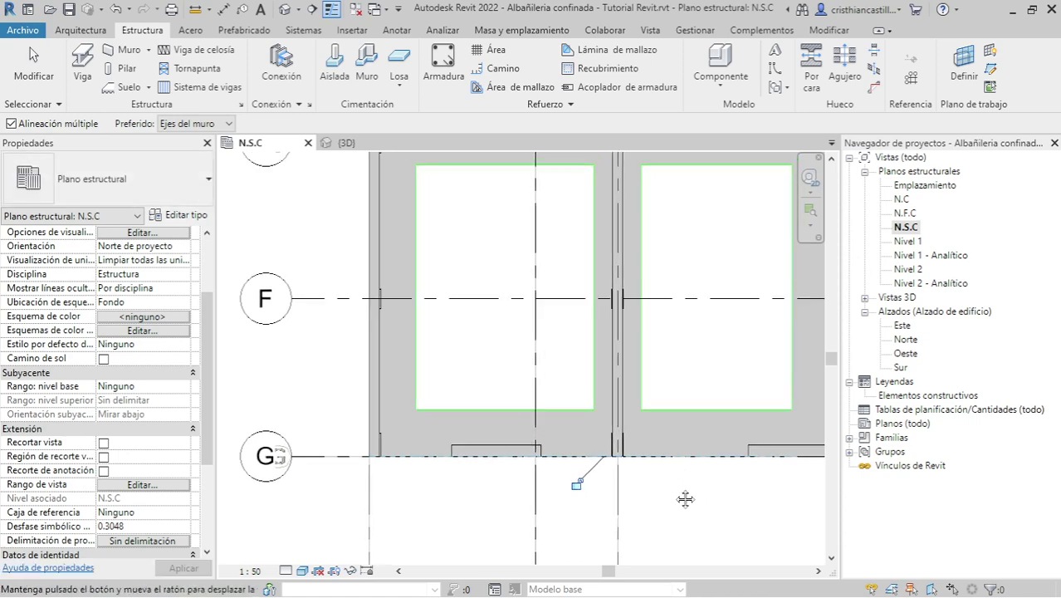
{"action": "mouse_move", "coordinate": [662, 355]}
{"action": "middle_mouse_down"}
{"action": "mouse_move", "coordinate": [598, 479]}
{"action": "mouse_move", "coordinate": [602, 429]}
{"action": "middle_mouse_up"}
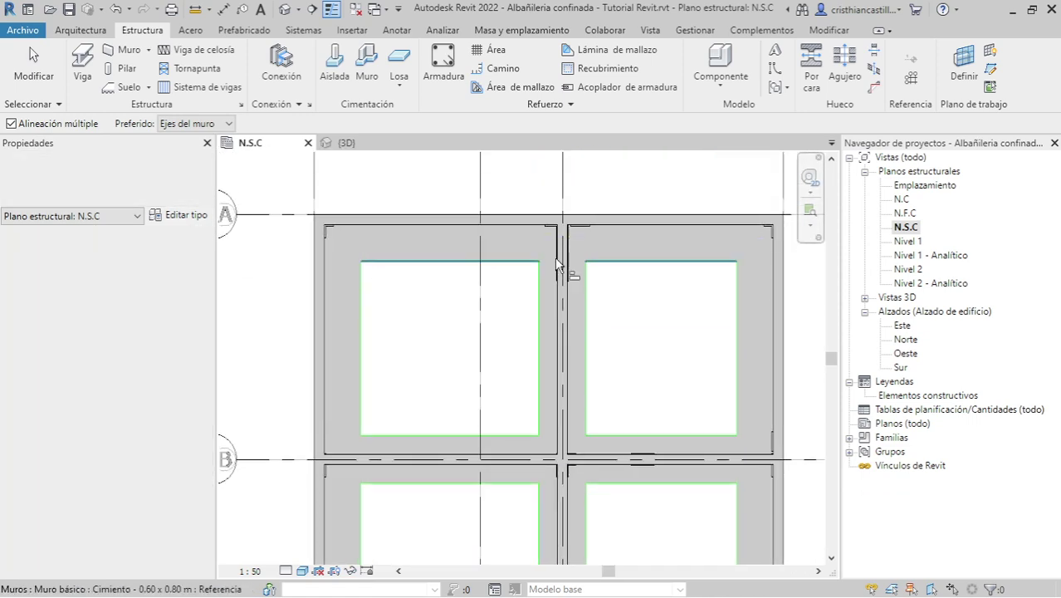
Step: Abandon a second alignment near grid A and delete the central vertical sobrecimiento wall
{"action": "key", "text": "a"}
{"action": "key", "text": "l"}
{"action": "mouse_move", "coordinate": [701, 386]}
{"action": "middle_mouse_down"}
{"action": "mouse_move", "coordinate": [681, 332]}
{"action": "mouse_move", "coordinate": [567, 321]}
{"action": "middle_mouse_up"}
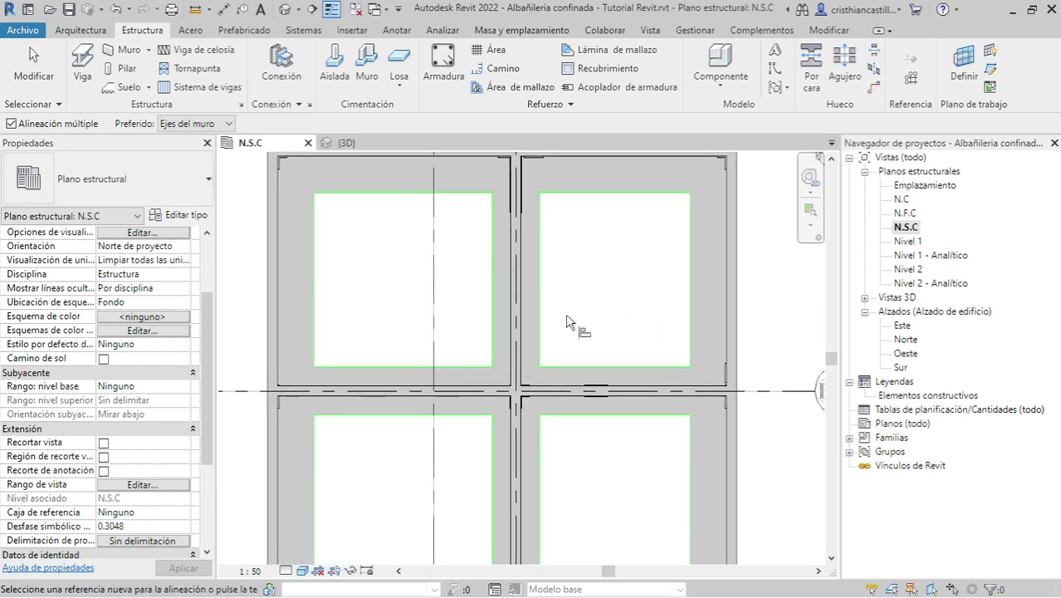
{"action": "key", "text": "Escape"}
{"action": "left_click", "coordinate": [519, 297]}
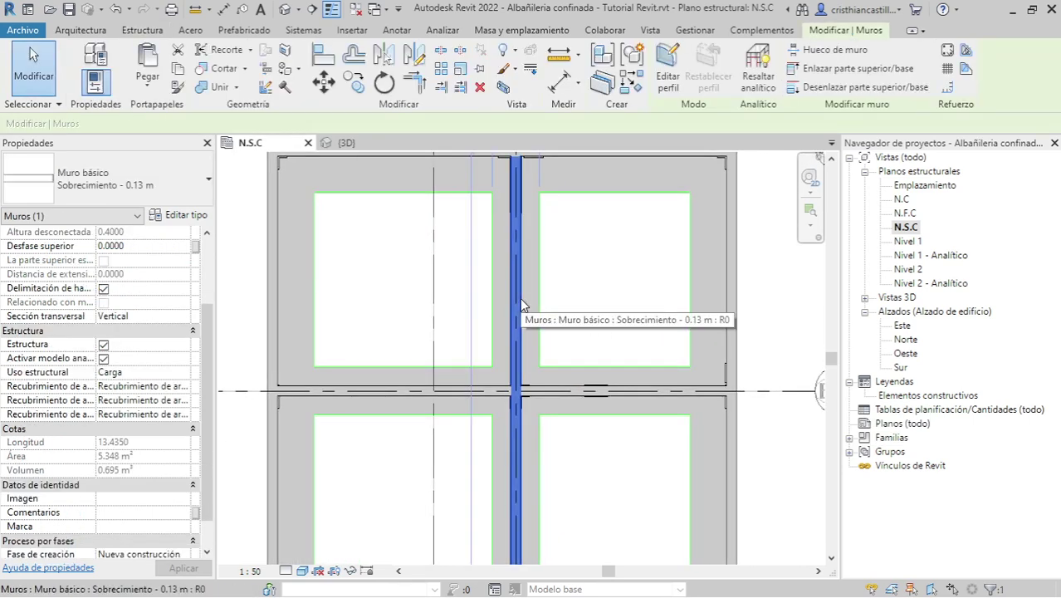
{"action": "key", "text": "Delete"}
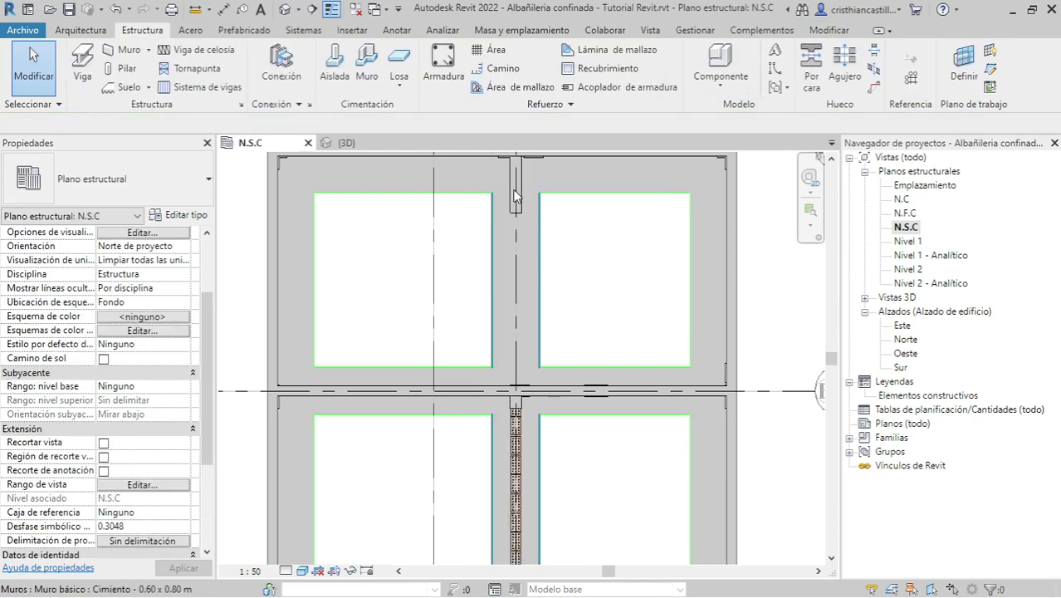
Step: Restore the central sobrecimiento wall, snap its end to the grid intersection, and check the footing
{"action": "key", "text": "ctrl+z"}
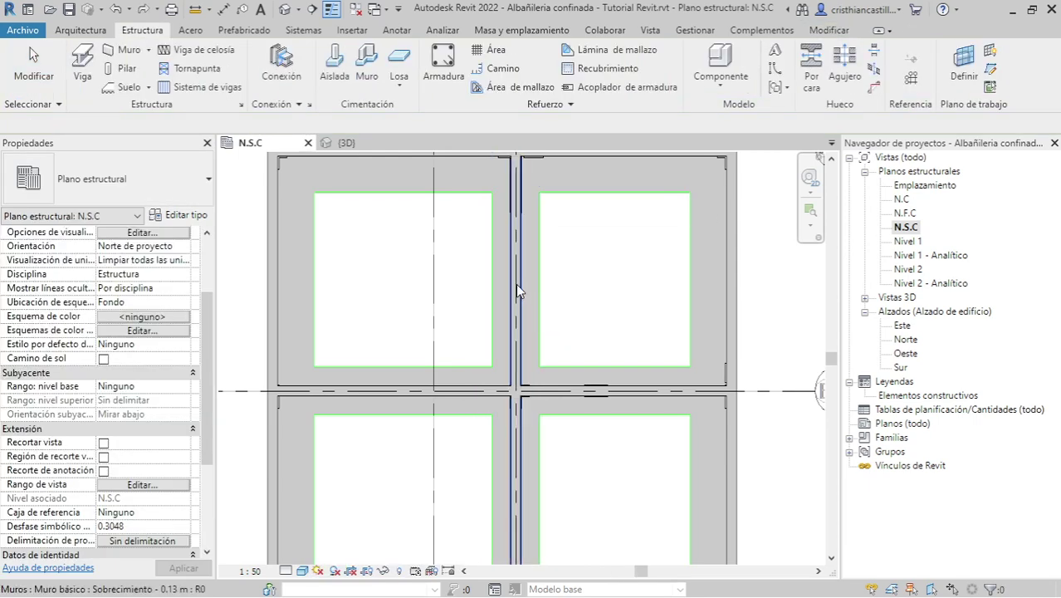
{"action": "middle_click_drag", "start_coordinate": [605, 290], "coordinate": [610, 325]}
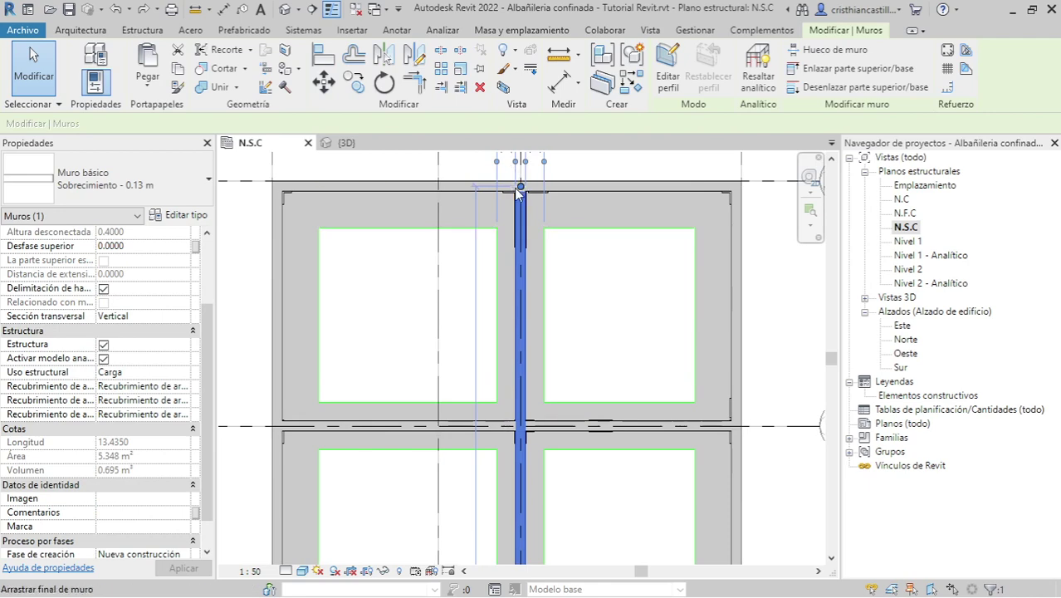
{"action": "left_click_drag", "start_coordinate": [521, 188], "coordinate": [521, 234]}
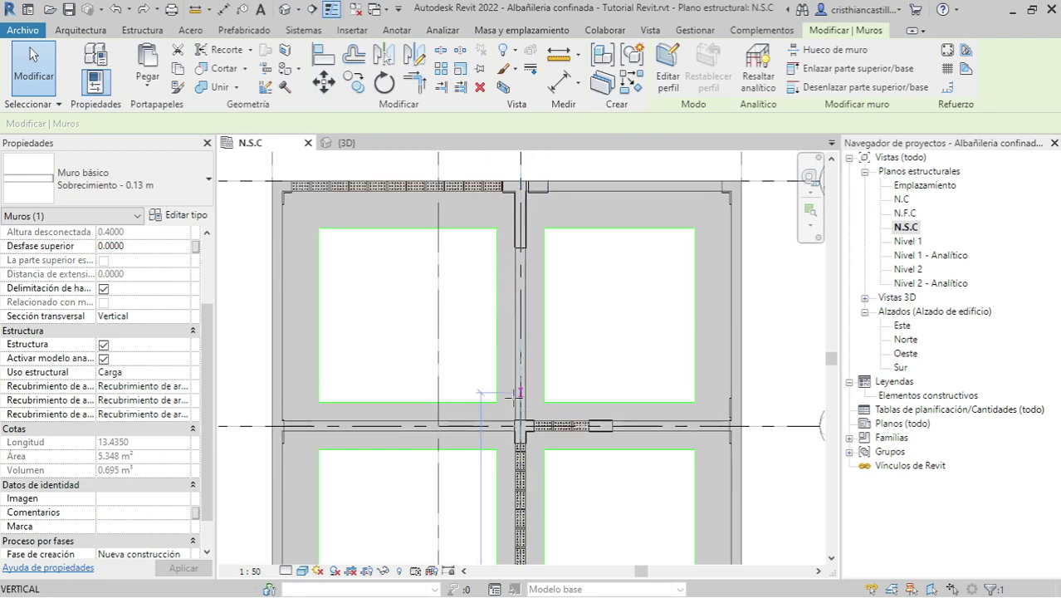
{"action": "left_click_drag", "start_coordinate": [521, 392], "coordinate": [520, 427]}
{"action": "left_click_drag", "start_coordinate": [633, 433], "coordinate": [633, 433]}
{"action": "key", "text": "Escape"}
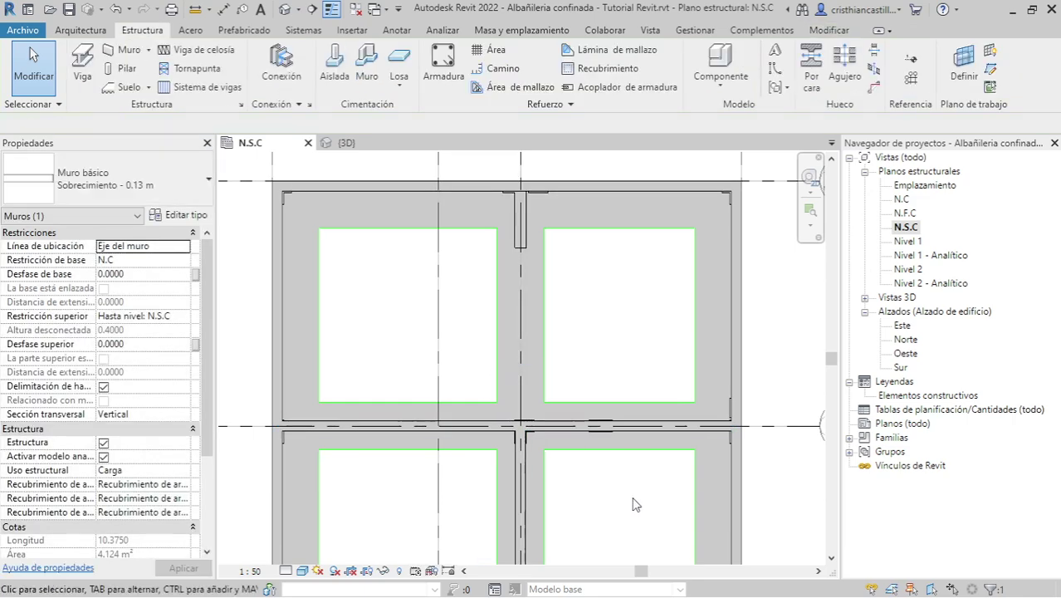
{"action": "middle_click_drag", "start_coordinate": [700, 494], "coordinate": [680, 422]}
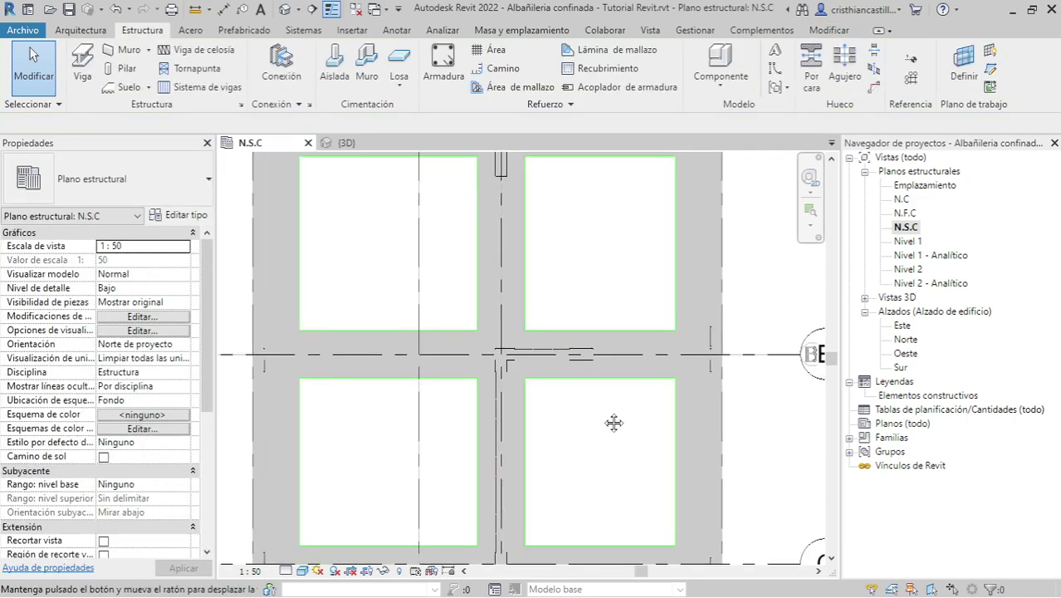
{"action": "left_click", "coordinate": [506, 410]}
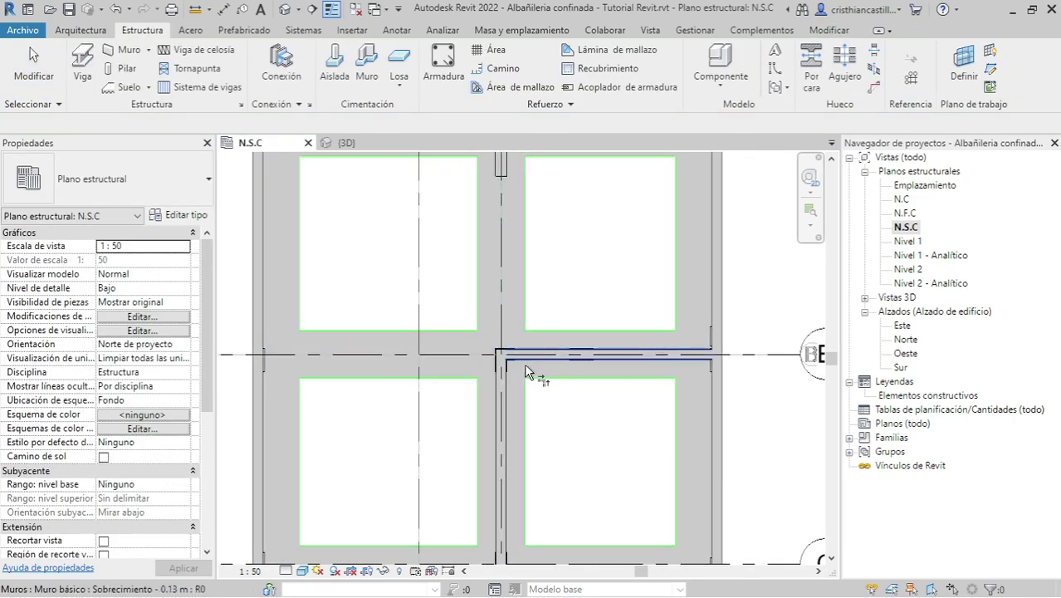
{"action": "key", "text": "Escape"}
Step: Open the Nivel 1 structural plan and close all other inactive views
{"action": "double_click", "coordinate": [909, 241]}
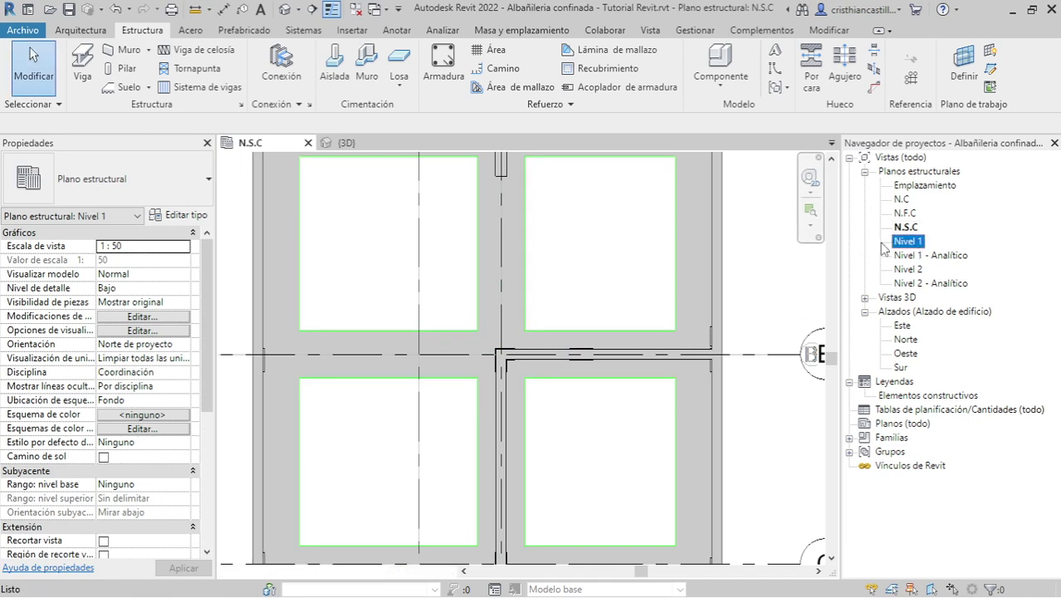
{"action": "left_click", "coordinate": [363, 10]}
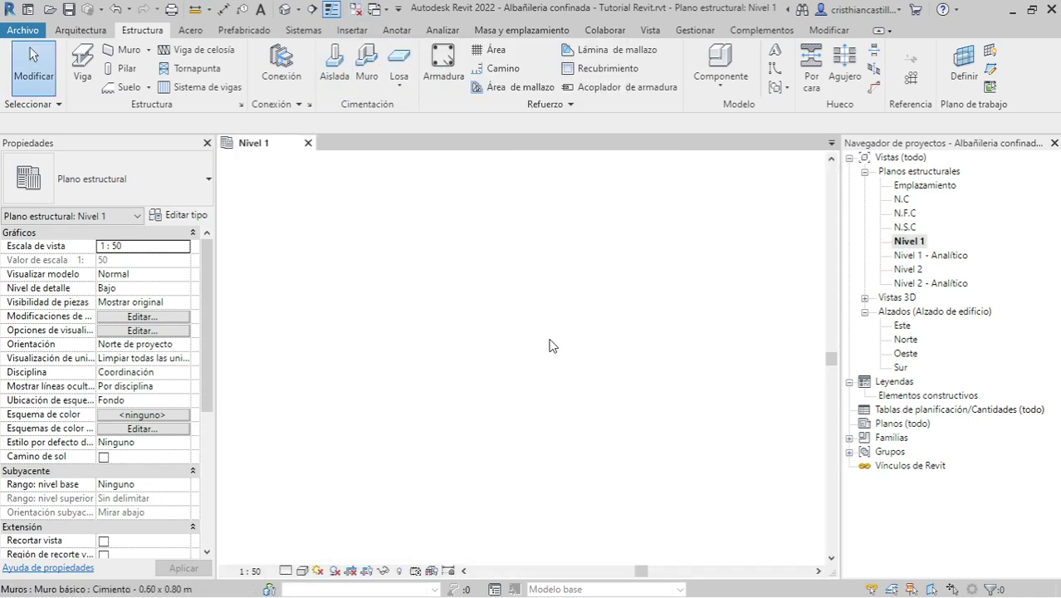
{"action": "scroll", "coordinate": [573, 365], "scroll_direction": "up", "scroll_amount": 3}
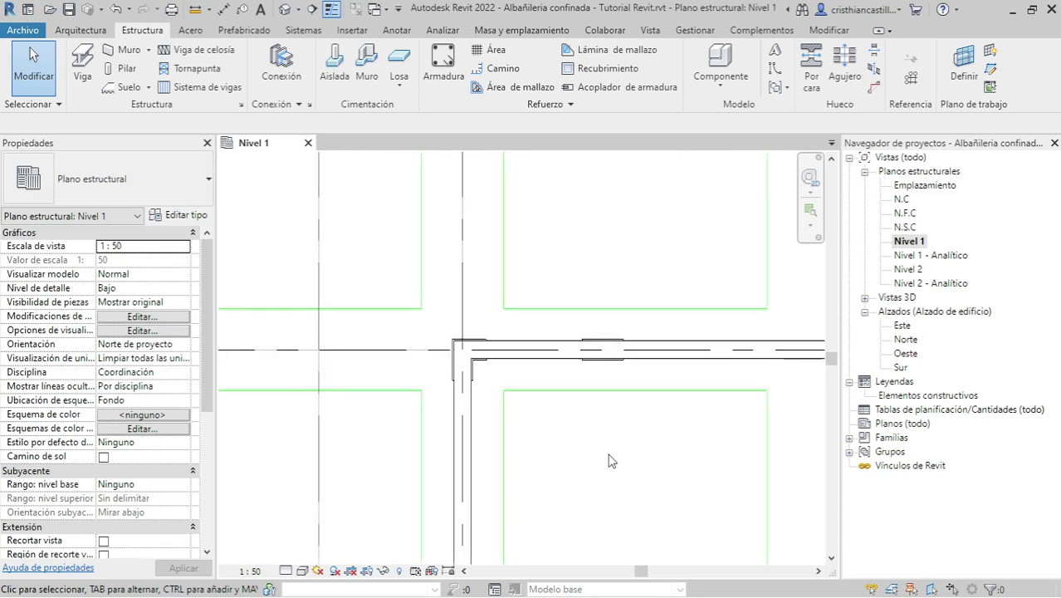
{"action": "scroll", "coordinate": [582, 415], "scroll_direction": "down", "scroll_amount": 3}
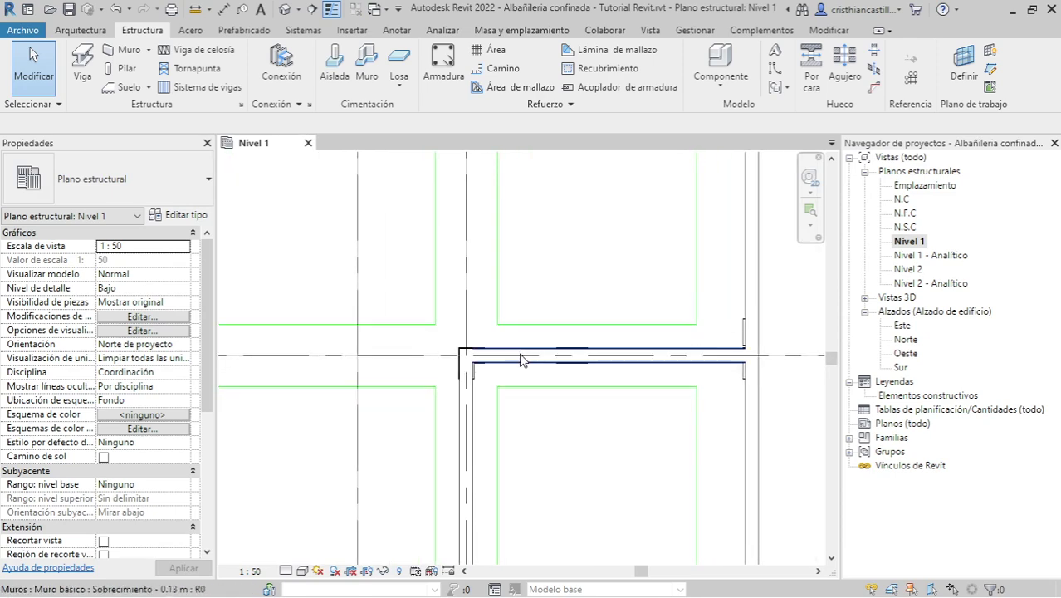
Step: Shorten the horizontal sobrecimiento wall by pulling its right end back to the central corner
{"action": "left_click", "coordinate": [484, 357]}
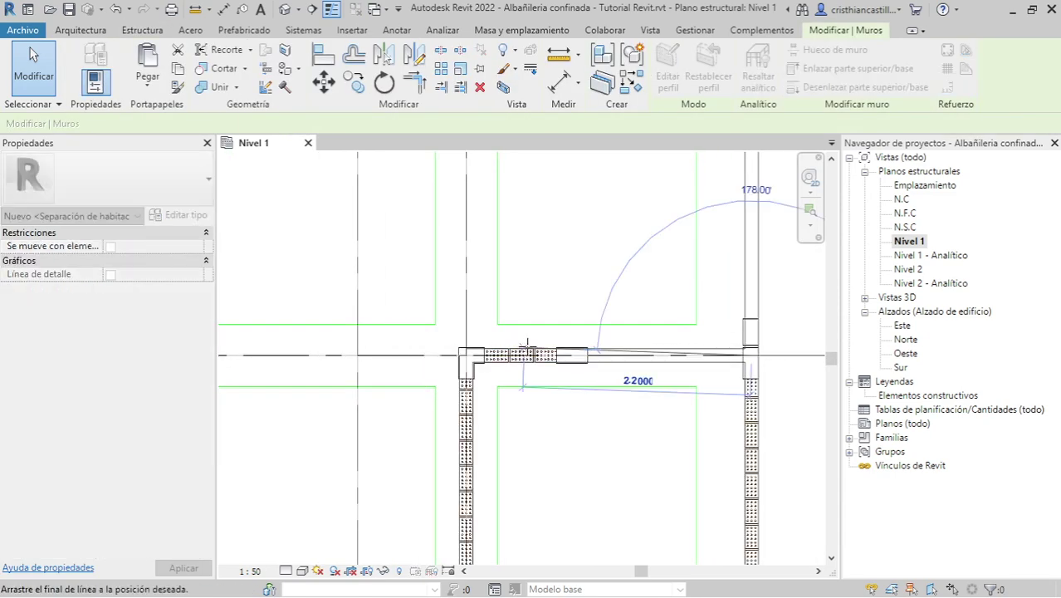
{"action": "left_click", "coordinate": [596, 355]}
{"action": "key", "text": "Escape"}
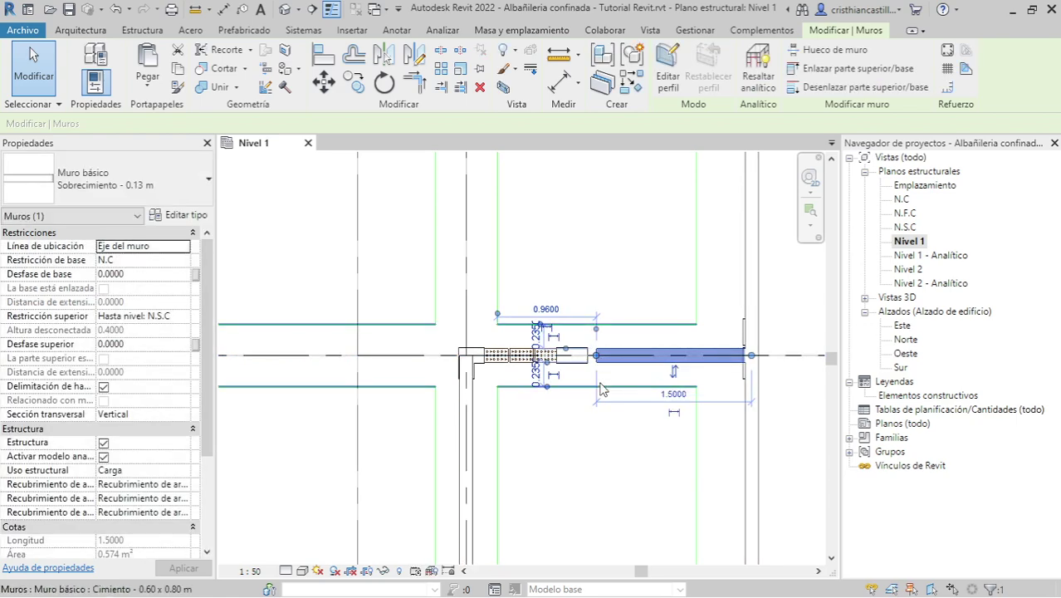
{"action": "key", "text": "Escape"}
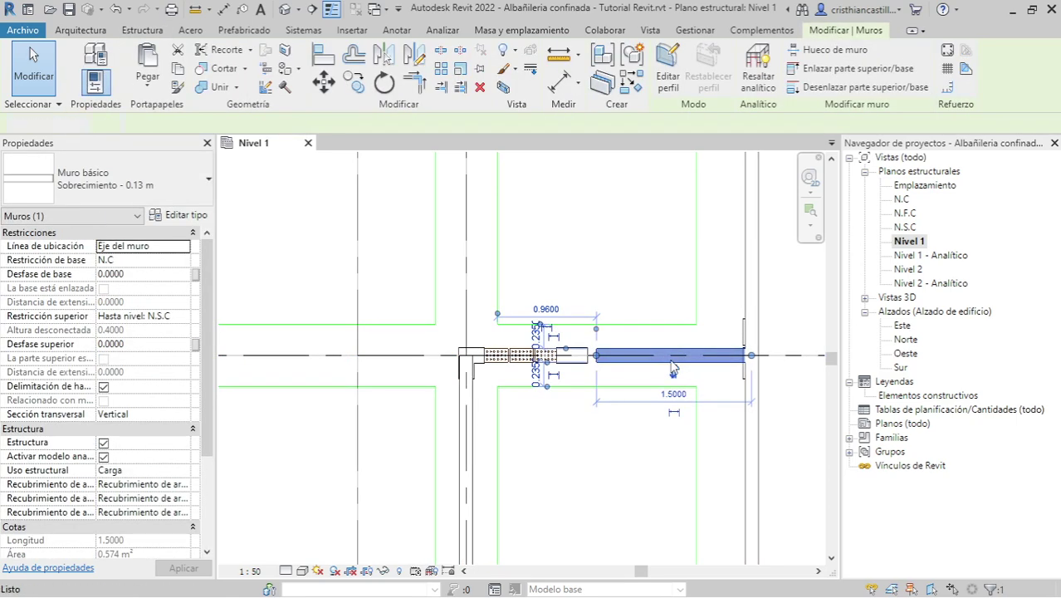
{"action": "left_click", "coordinate": [684, 375]}
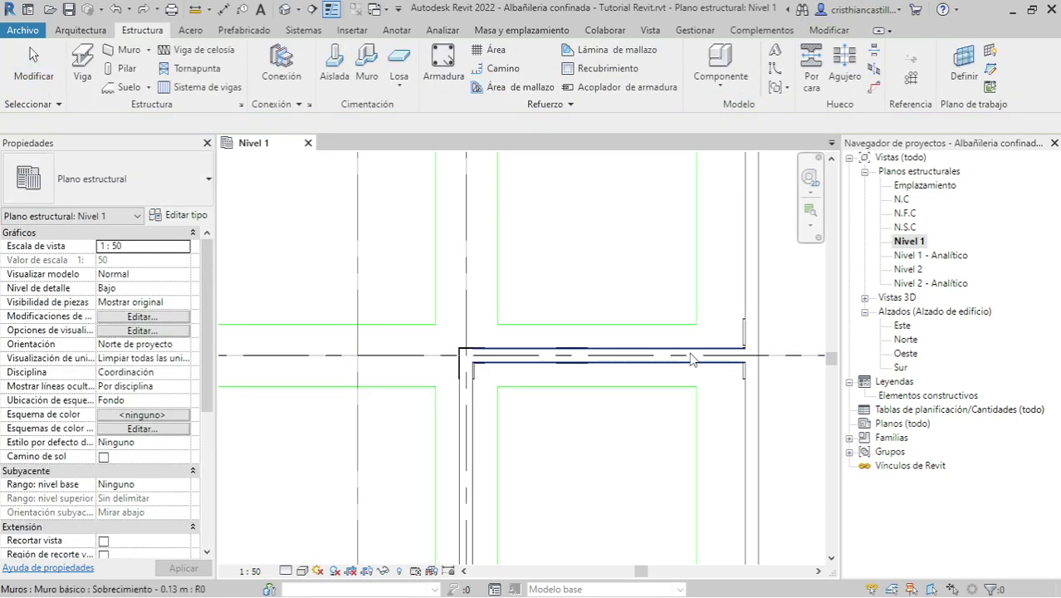
{"action": "left_click", "coordinate": [746, 357]}
{"action": "left_click_drag", "start_coordinate": [745, 355], "coordinate": [587, 354]}
{"action": "left_click", "coordinate": [610, 369]}
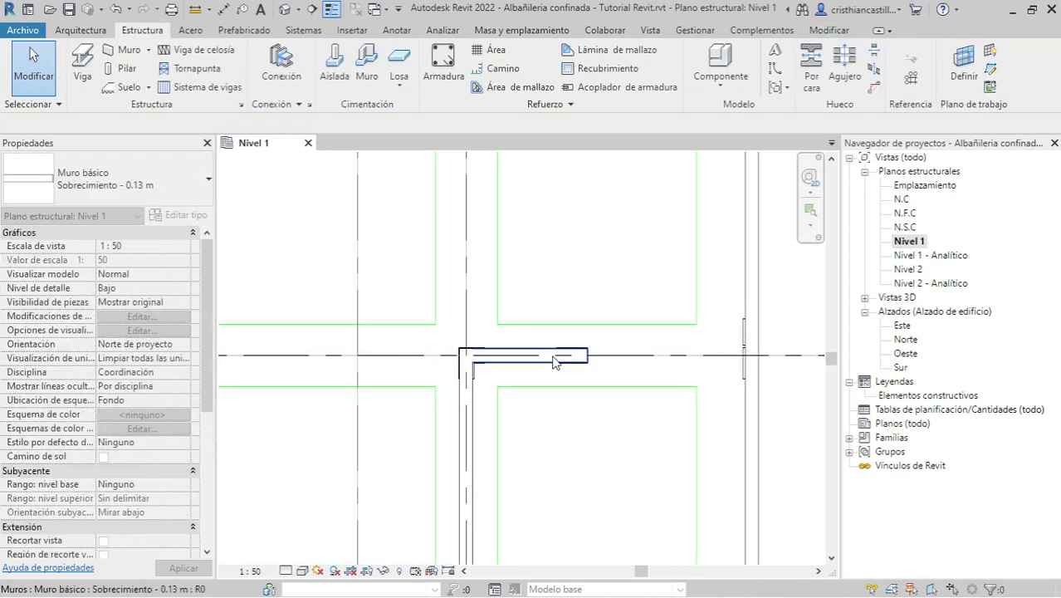
Step: Pan to the top of the plan and select the top sobrecimiento wall
{"action": "scroll", "coordinate": [556, 358], "scroll_direction": "up", "scroll_amount": 1}
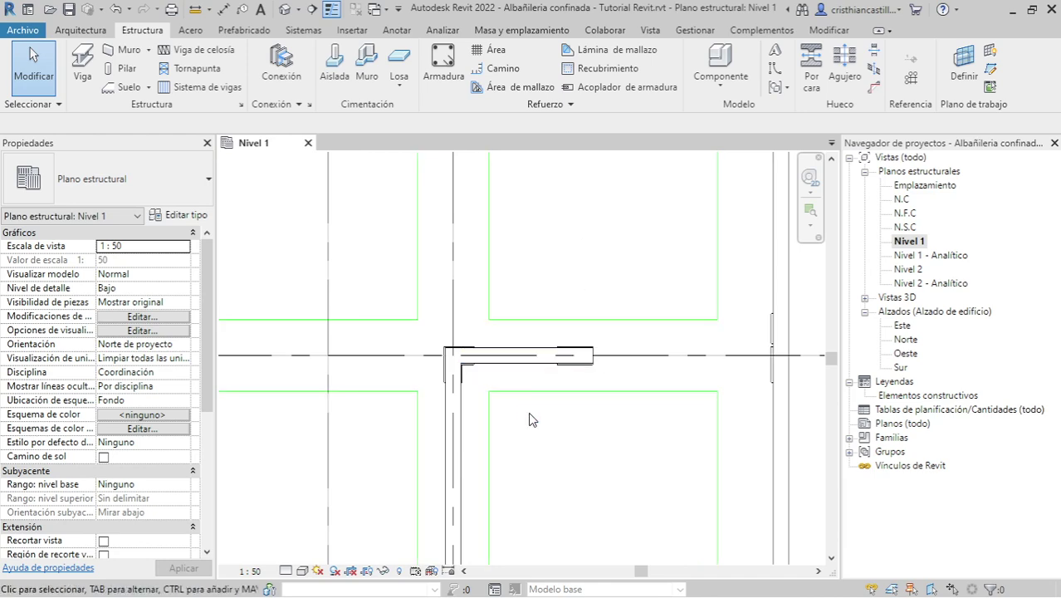
{"action": "scroll", "coordinate": [571, 451], "scroll_direction": "down", "scroll_amount": 2}
{"action": "middle_click_drag", "start_coordinate": [540, 463], "coordinate": [615, 276]}
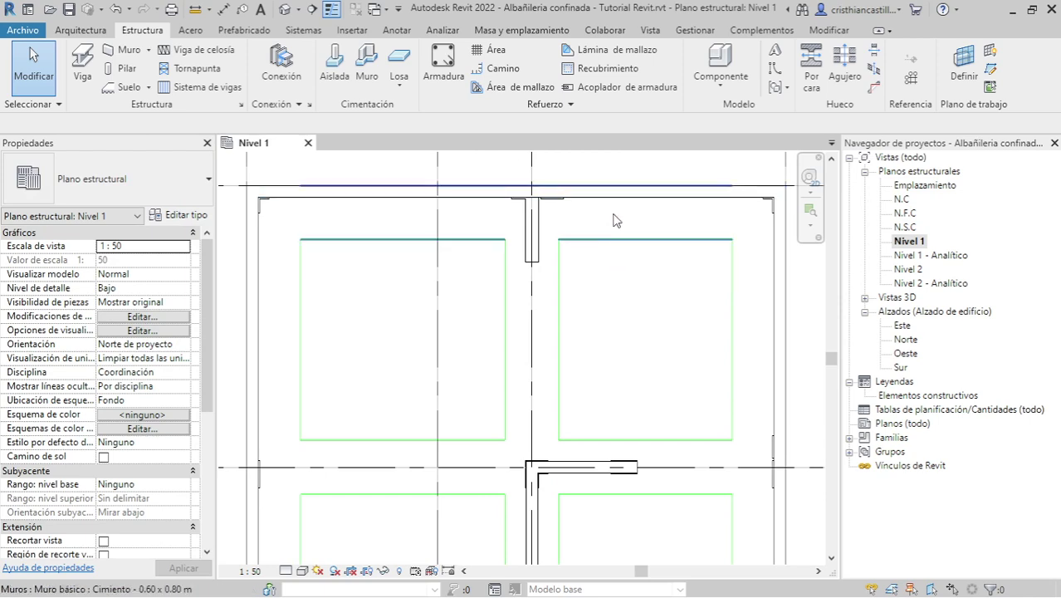
{"action": "middle_click_drag", "start_coordinate": [456, 440], "coordinate": [450, 263]}
{"action": "middle_click_drag", "start_coordinate": [612, 339], "coordinate": [609, 545]}
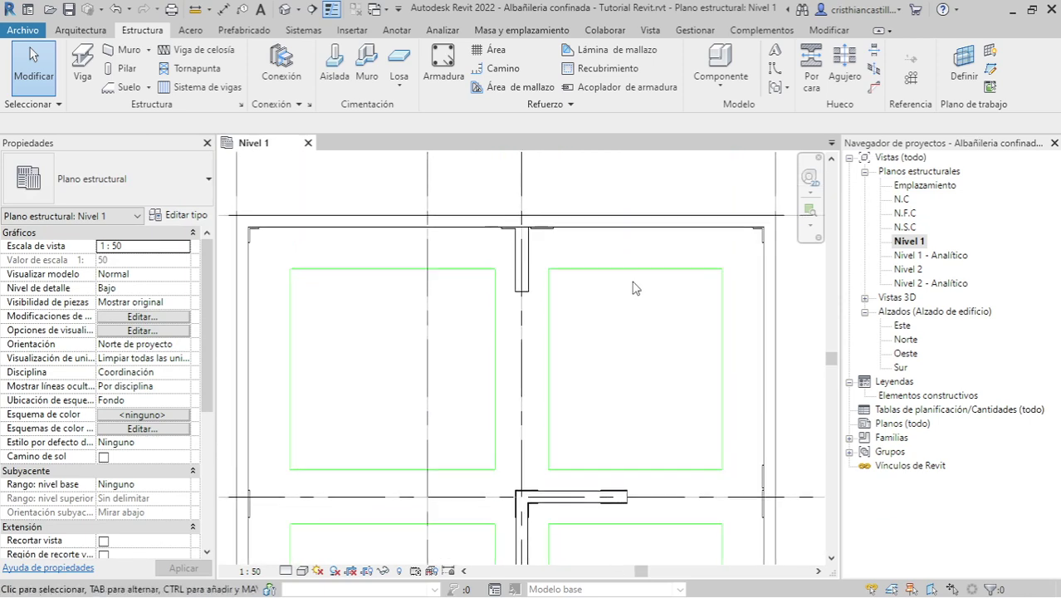
{"action": "left_click", "coordinate": [652, 234]}
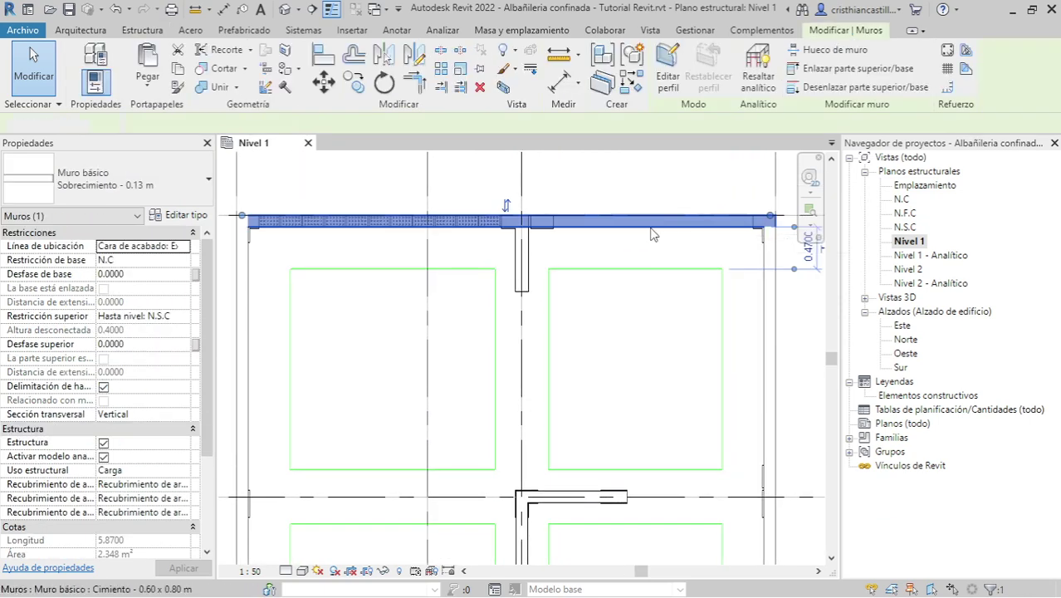
Step: Shorten the top sobrecimiento wall to grid 2, then delete the wall along grid A
{"action": "key", "text": "Delete"}
{"action": "middle_click_drag", "start_coordinate": [587, 234], "coordinate": [579, 264]}
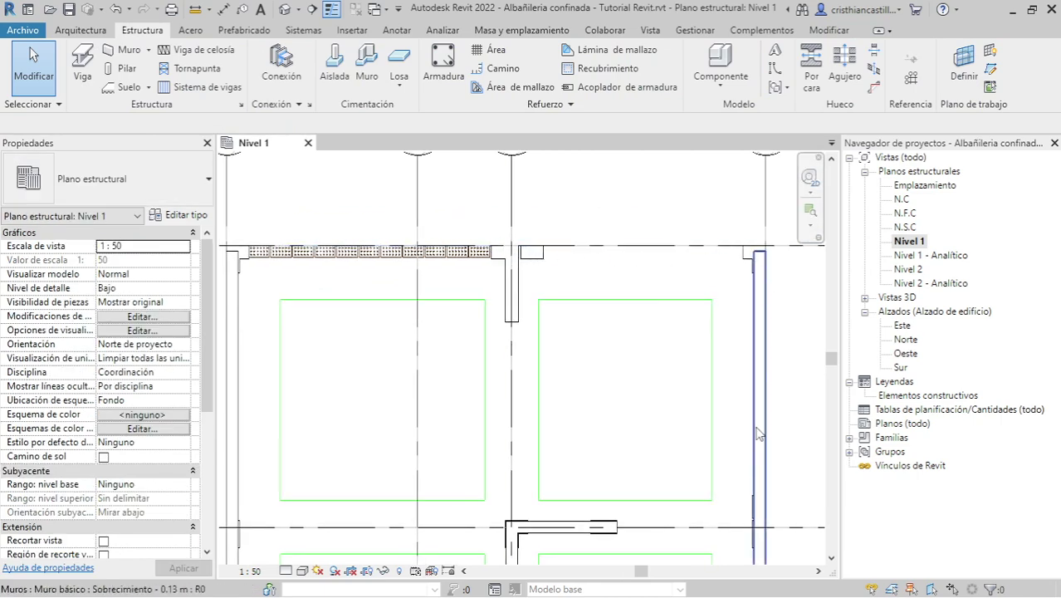
{"action": "key", "text": "ctrl+z"}
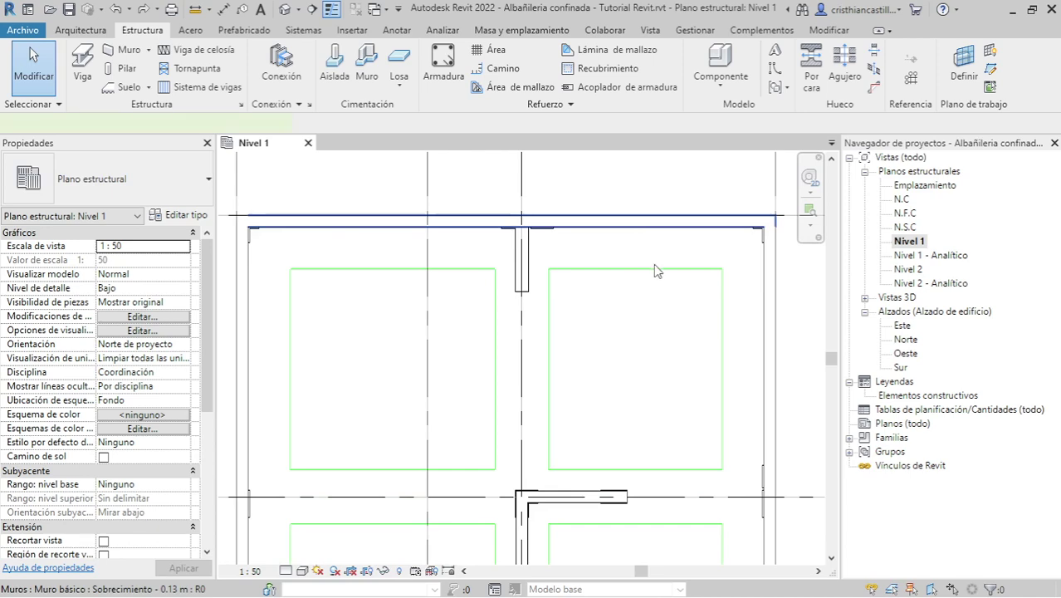
{"action": "left_click", "coordinate": [655, 270]}
{"action": "middle_click_drag", "start_coordinate": [675, 315], "coordinate": [684, 393]}
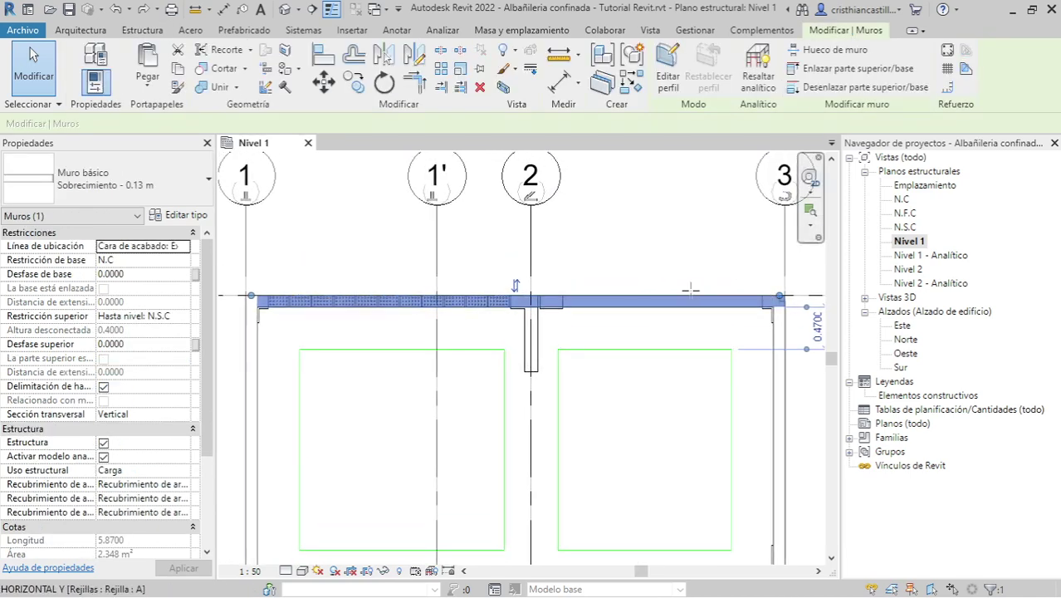
{"action": "scroll", "coordinate": [658, 268], "scroll_direction": "up", "scroll_amount": 1}
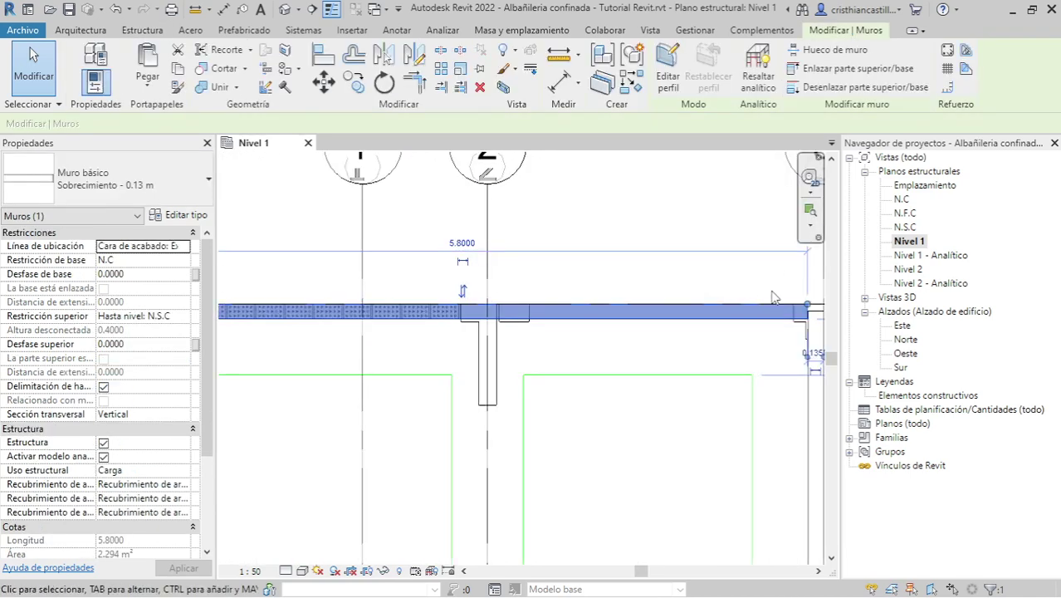
{"action": "left_click_drag", "start_coordinate": [806, 304], "coordinate": [563, 308]}
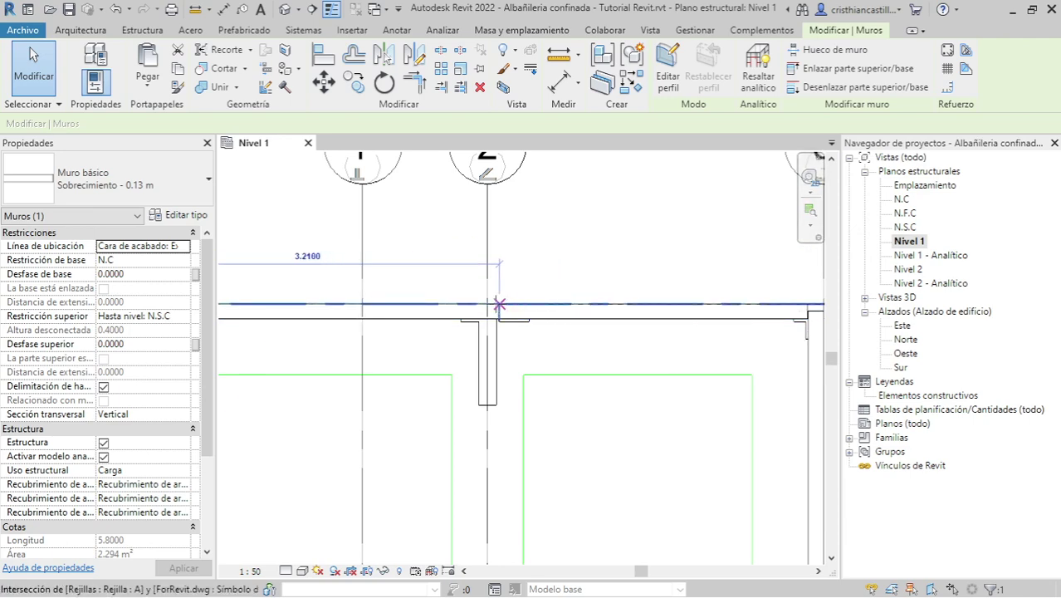
{"action": "left_click_drag", "start_coordinate": [498, 305], "coordinate": [498, 305]}
{"action": "left_click", "coordinate": [603, 332]}
{"action": "middle_click_drag", "start_coordinate": [624, 339], "coordinate": [317, 237]}
{"action": "key", "text": "Delete"}
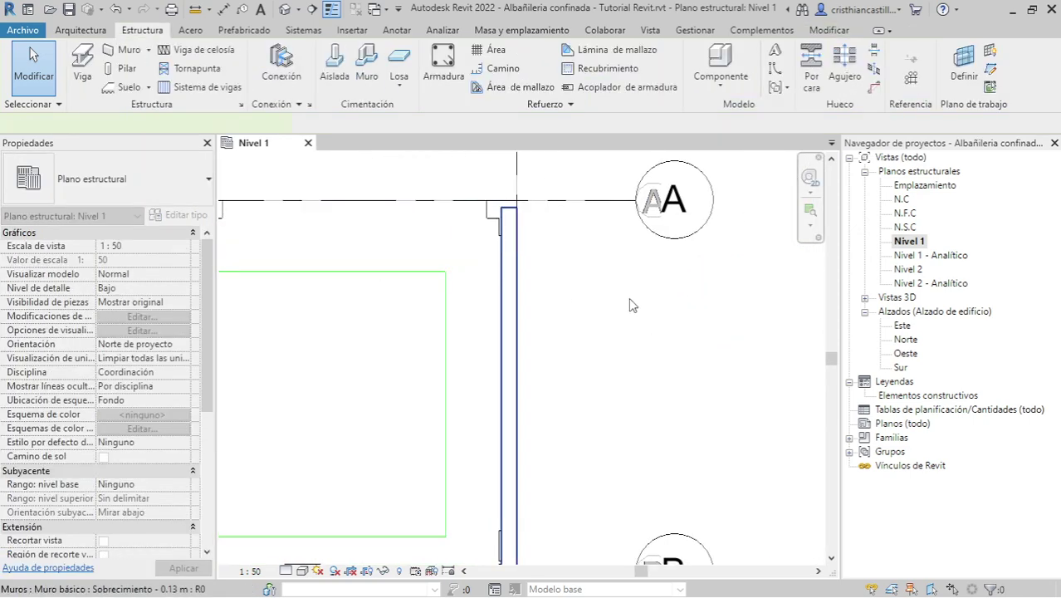
Step: Pull the grid 3 sobrecimiento wall's top end down to grid B, making it 10.3000 long
{"action": "left_click", "coordinate": [629, 304]}
{"action": "scroll", "coordinate": [628, 305], "scroll_direction": "down", "scroll_amount": 2}
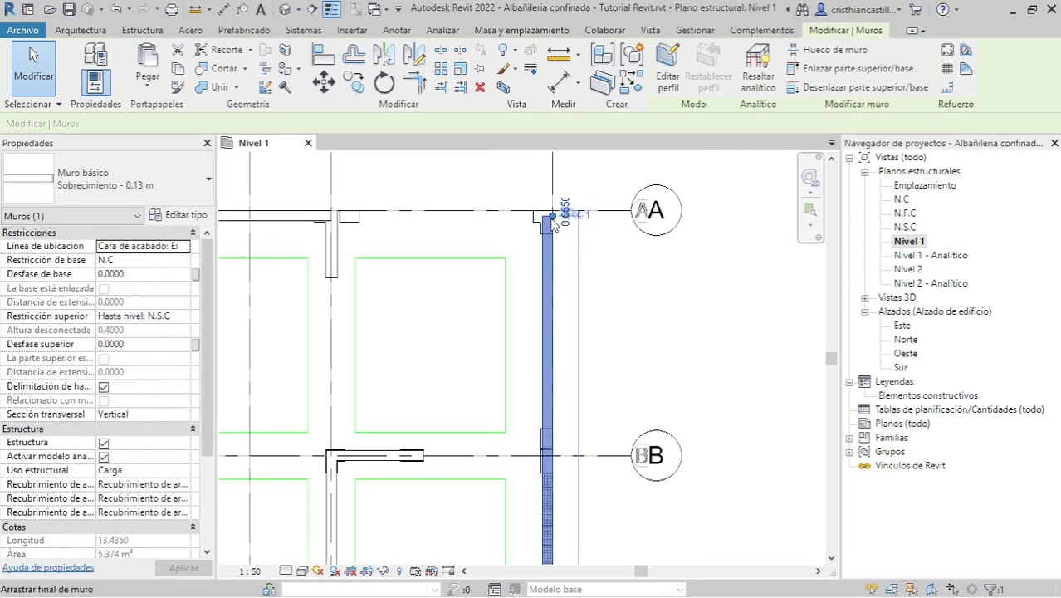
{"action": "left_click_drag", "start_coordinate": [553, 216], "coordinate": [547, 461]}
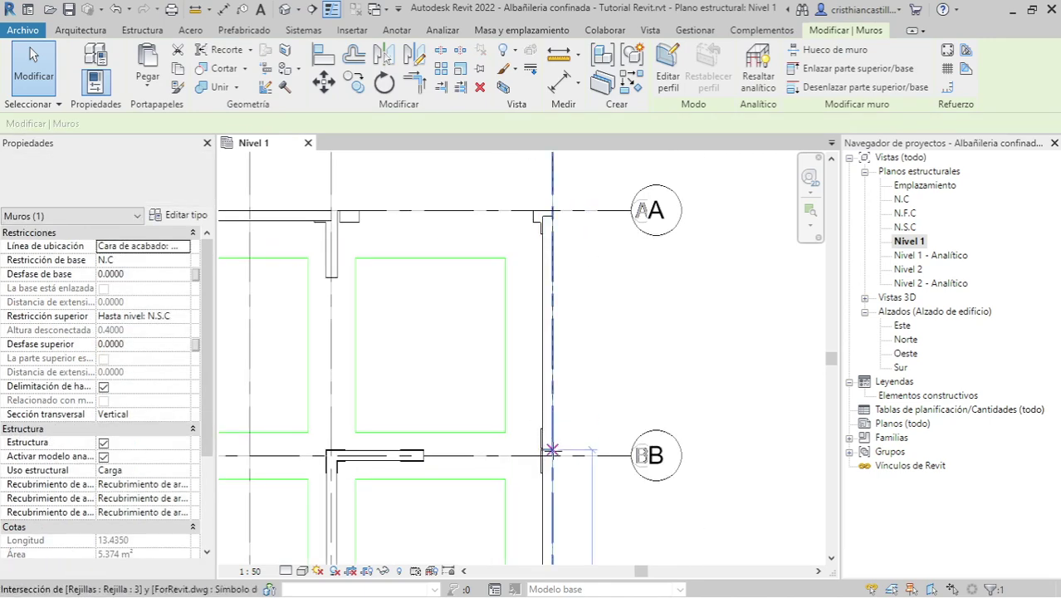
{"action": "left_click", "coordinate": [588, 427]}
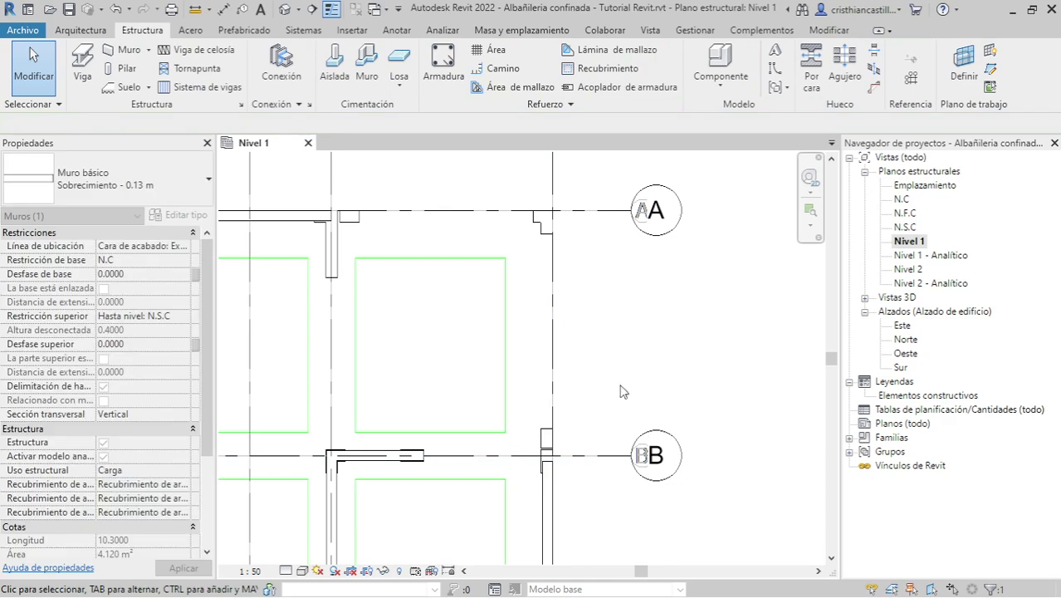
{"action": "middle_click_drag", "start_coordinate": [639, 346], "coordinate": [698, 339]}
{"action": "mouse_move", "coordinate": [653, 493]}
{"action": "middle_mouse_down"}
{"action": "mouse_move", "coordinate": [674, 459]}
{"action": "mouse_move", "coordinate": [721, 471]}
{"action": "middle_mouse_up"}
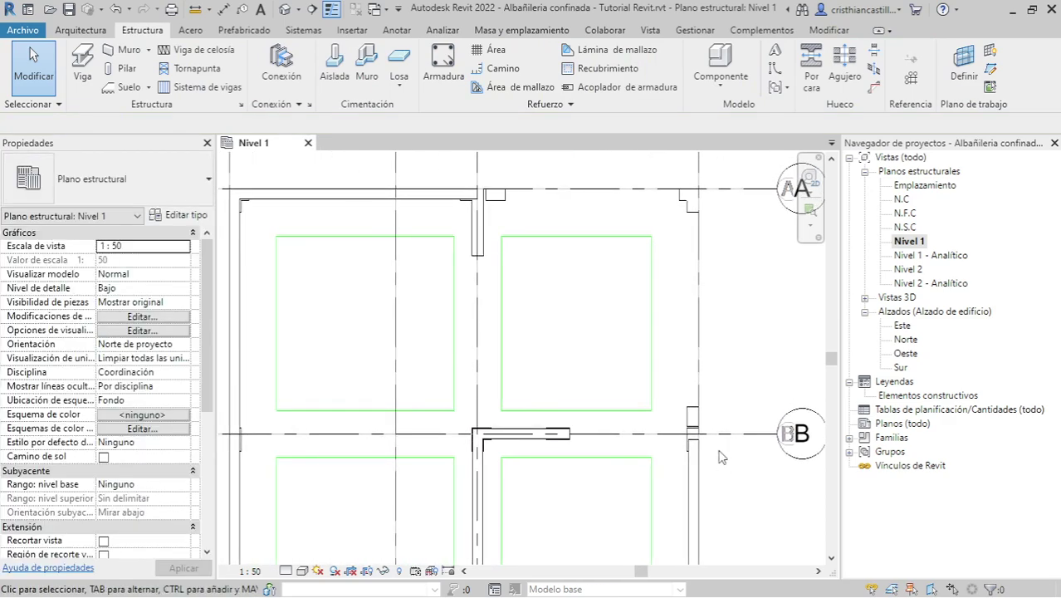
Step: Pull the sobrecimiento wall end back from the grid C intersection
{"action": "middle_click_drag", "start_coordinate": [628, 316], "coordinate": [633, 197]}
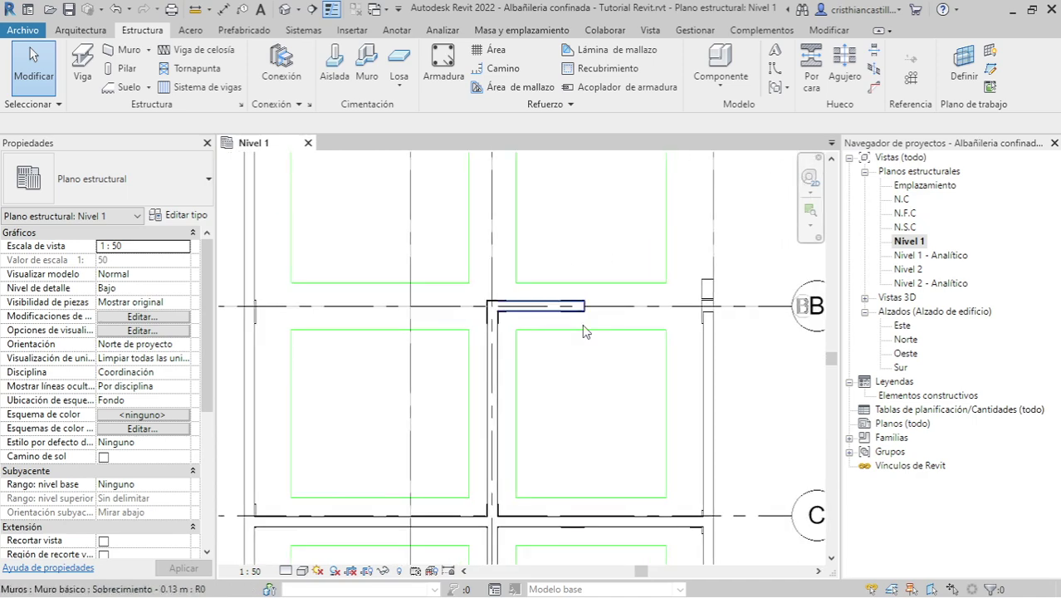
{"action": "middle_click_drag", "start_coordinate": [636, 420], "coordinate": [638, 283]}
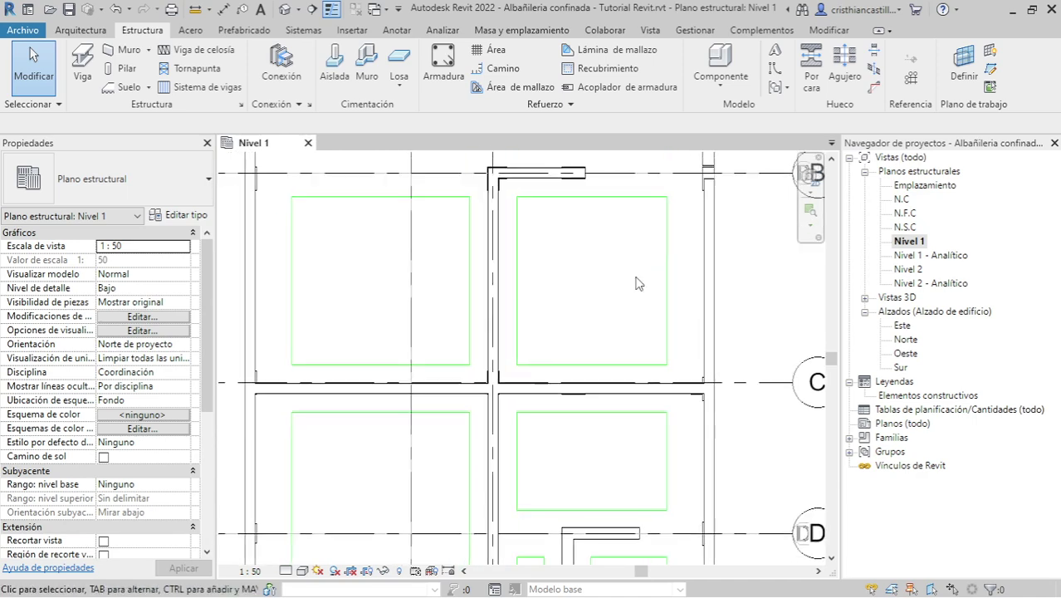
{"action": "left_click", "coordinate": [406, 395]}
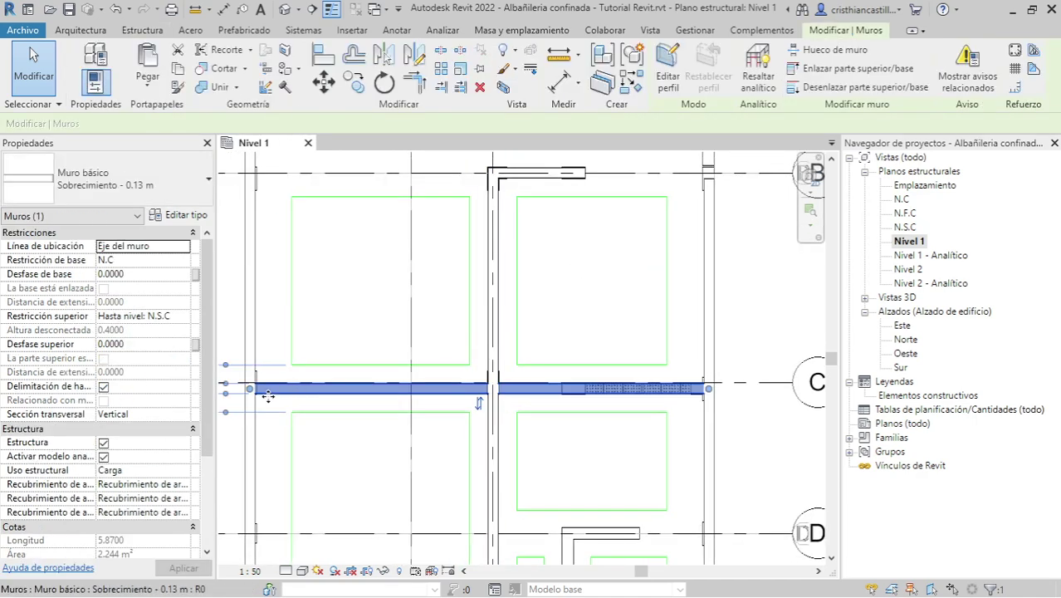
{"action": "left_click_drag", "start_coordinate": [250, 388], "coordinate": [576, 388]}
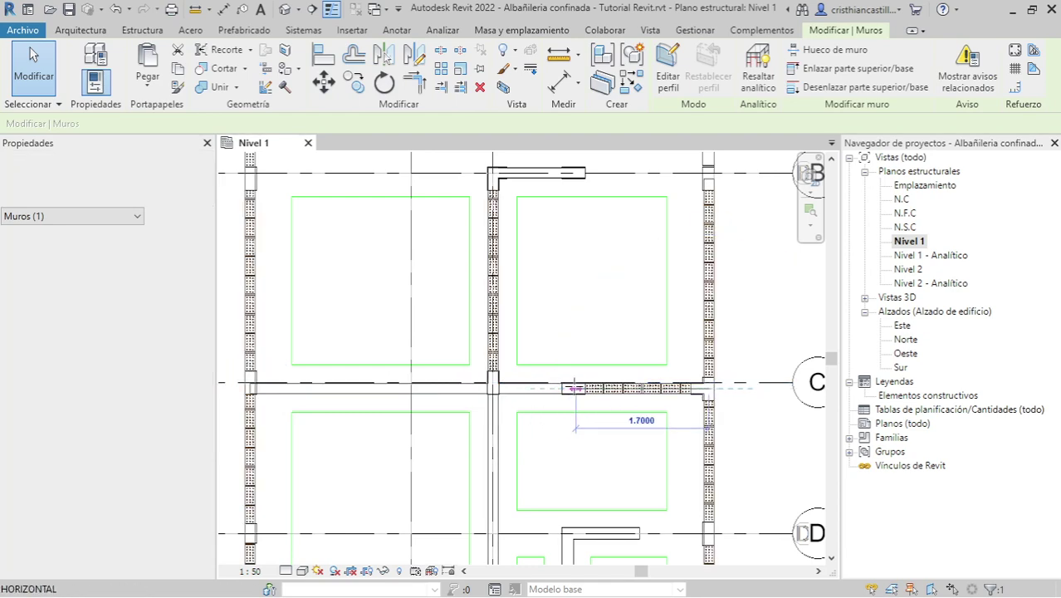
{"action": "left_click", "coordinate": [597, 482]}
Step: Split the wall along grid E at the central intersection
{"action": "middle_click_drag", "start_coordinate": [597, 485], "coordinate": [623, 350]}
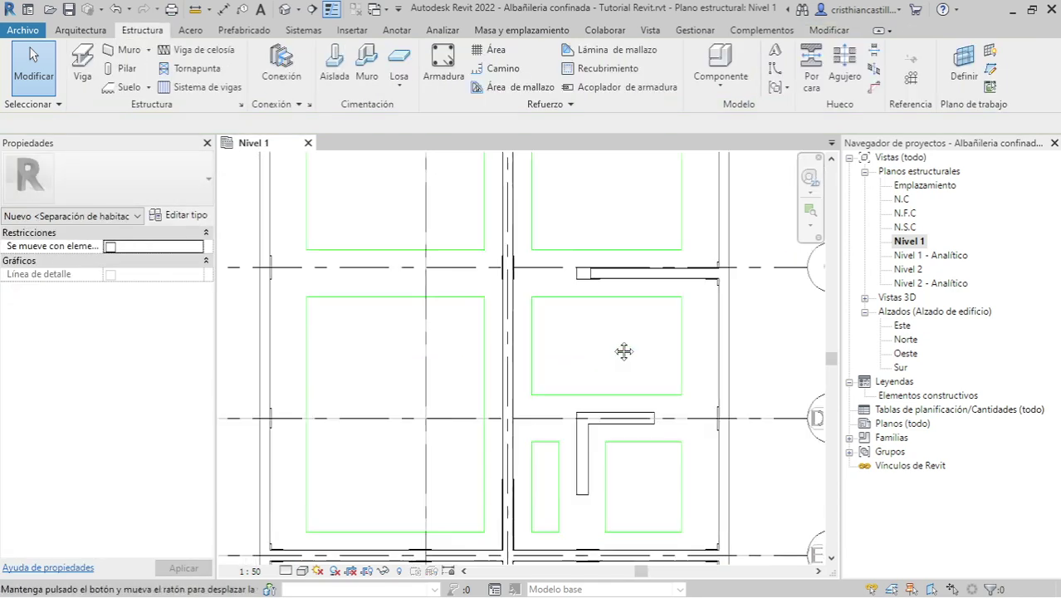
{"action": "middle_click_drag", "start_coordinate": [594, 484], "coordinate": [595, 377]}
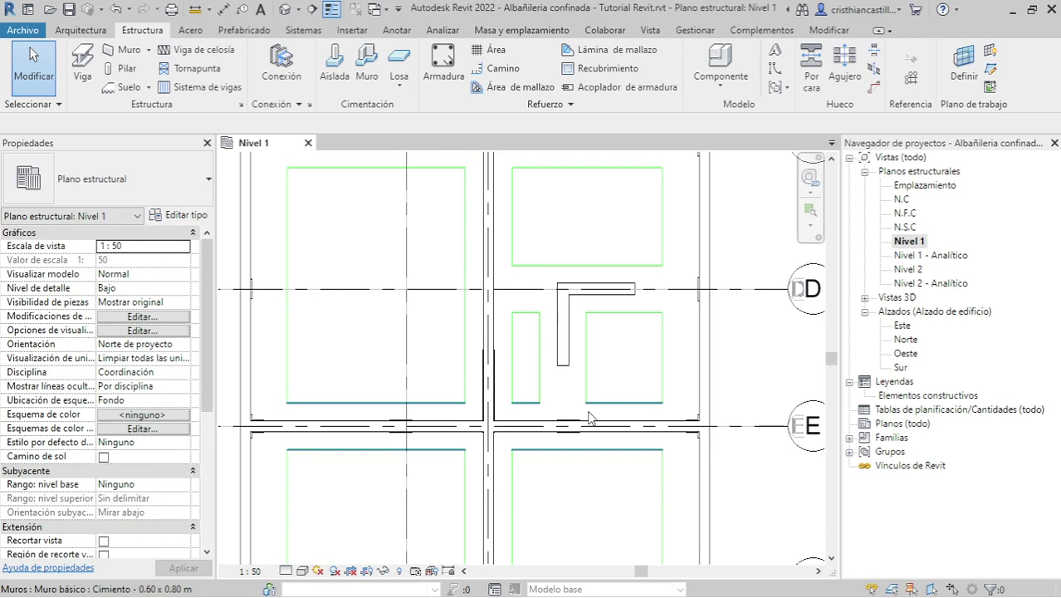
{"action": "left_click", "coordinate": [540, 433]}
{"action": "left_click", "coordinate": [568, 515]}
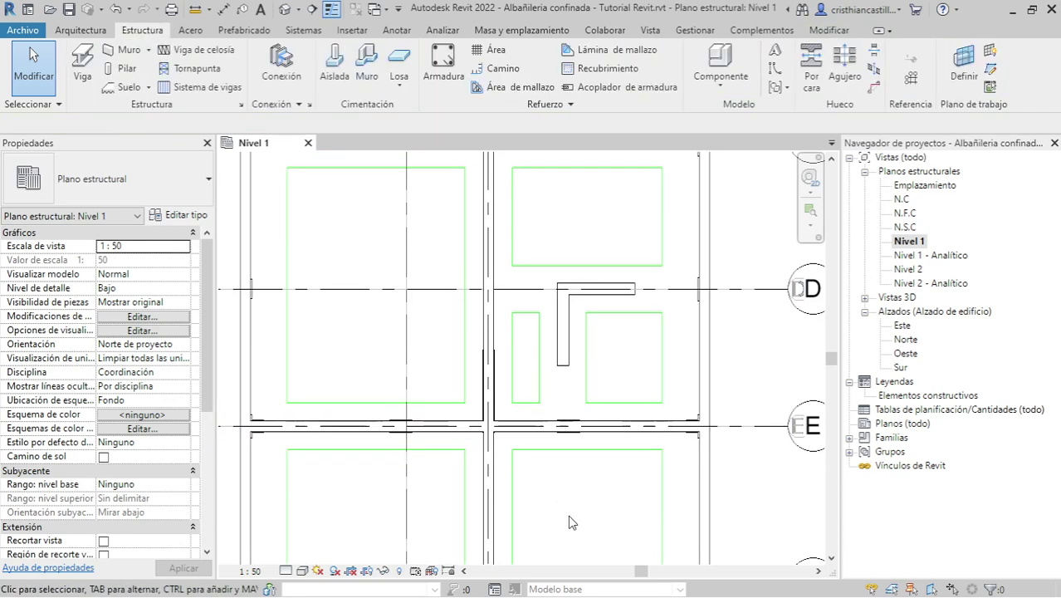
{"action": "key", "text": "w"}
{"action": "key", "text": "a"}
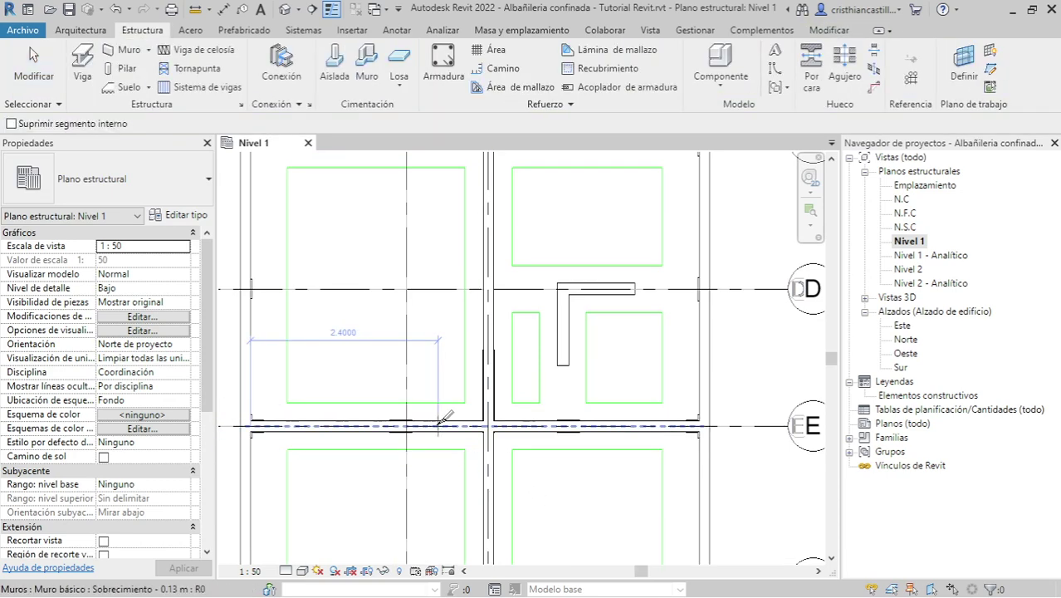
{"action": "left_click", "coordinate": [533, 427]}
{"action": "key", "text": "Escape"}
{"action": "key", "text": "Escape"}
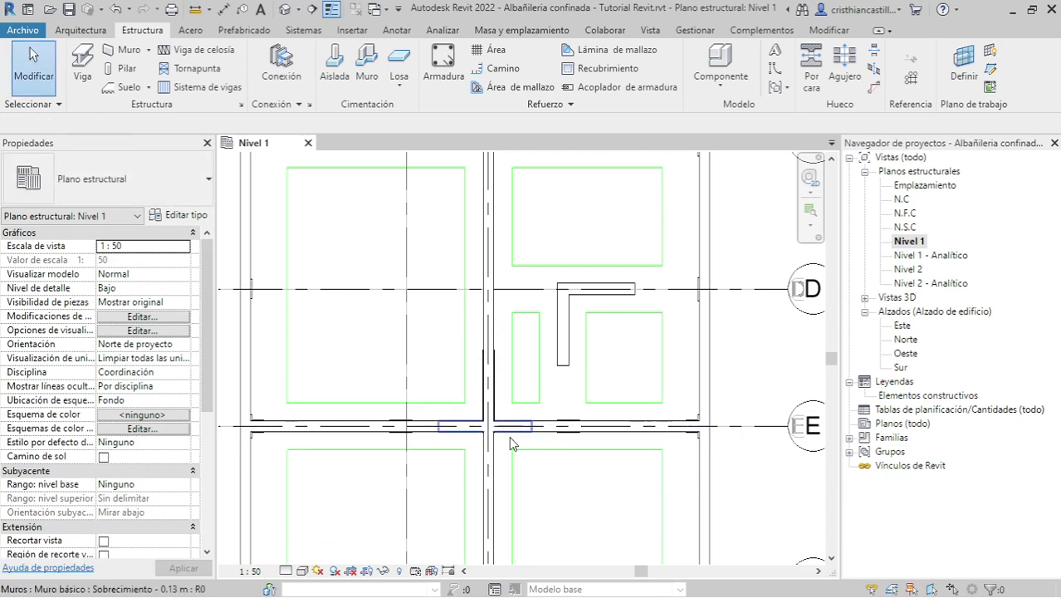
Step: Shorten the grid E wall pieces to 1.8099 m (right) and 2.06 m (left)
{"action": "left_click", "coordinate": [512, 440]}
{"action": "key", "text": "Escape"}
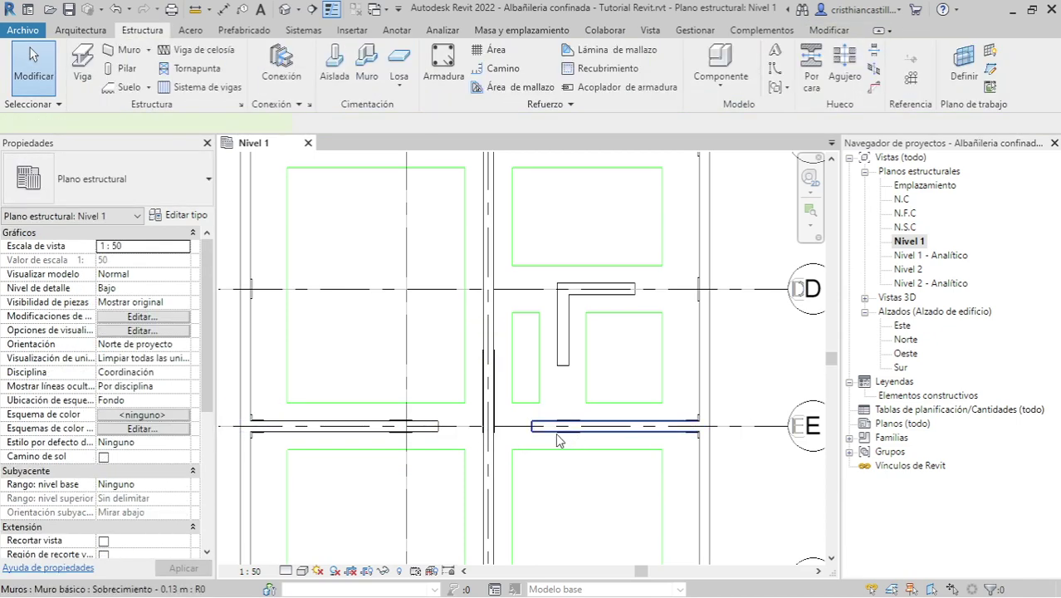
{"action": "left_click", "coordinate": [538, 428]}
{"action": "left_click_drag", "start_coordinate": [535, 428], "coordinate": [563, 427]}
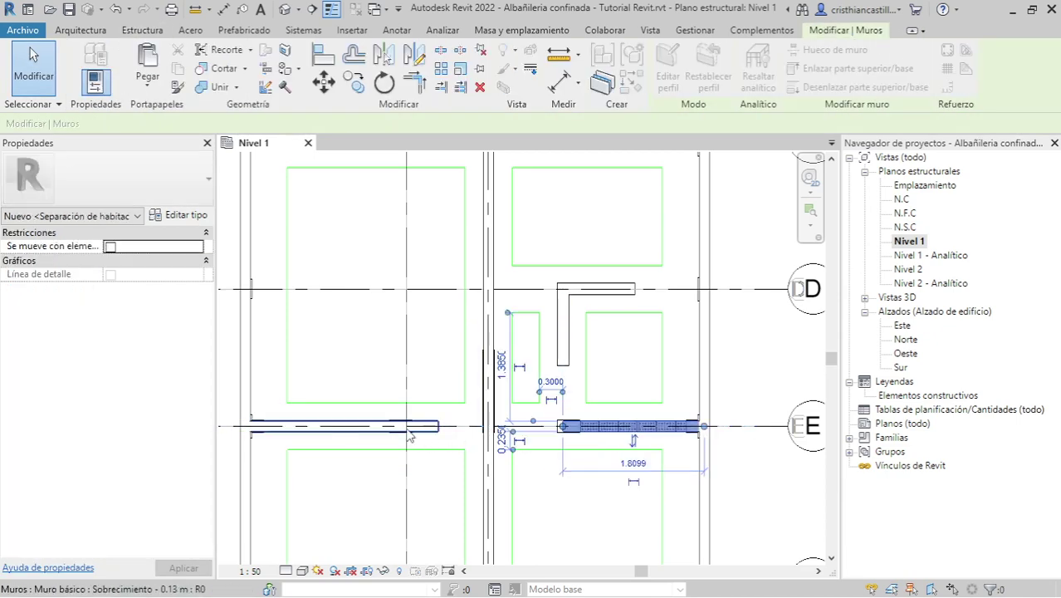
{"action": "left_click", "coordinate": [436, 431]}
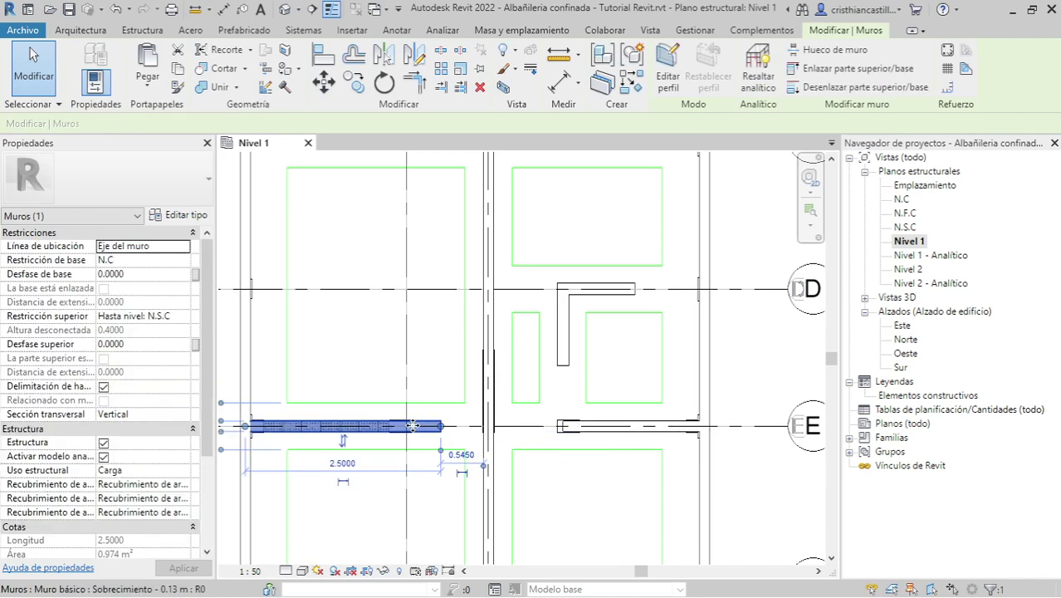
{"action": "left_click_drag", "start_coordinate": [417, 426], "coordinate": [407, 425]}
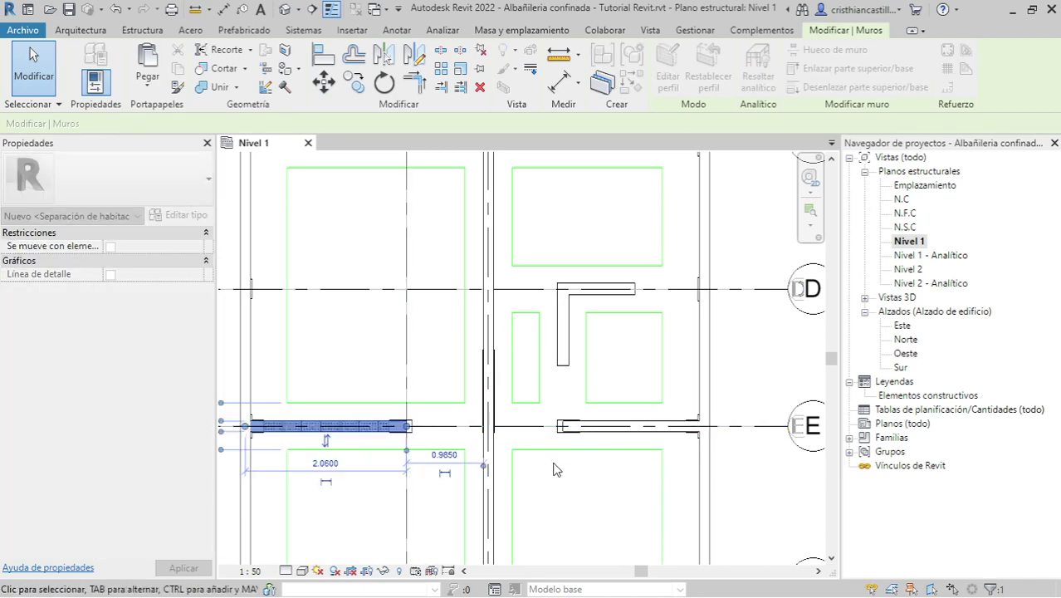
{"action": "left_click", "coordinate": [580, 490]}
Step: Split the central vertical wall near grid D at two points with SL, cutting out the middle
{"action": "mouse_move", "coordinate": [611, 458]}
{"action": "middle_mouse_down"}
{"action": "mouse_move", "coordinate": [632, 449]}
{"action": "mouse_move", "coordinate": [599, 319]}
{"action": "middle_mouse_up"}
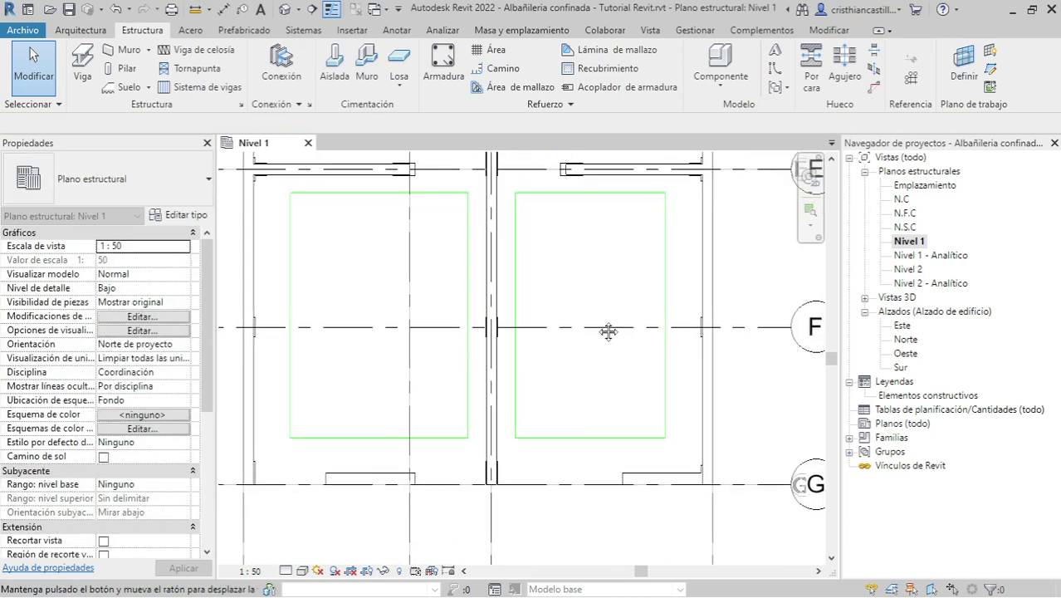
{"action": "left_click", "coordinate": [489, 413]}
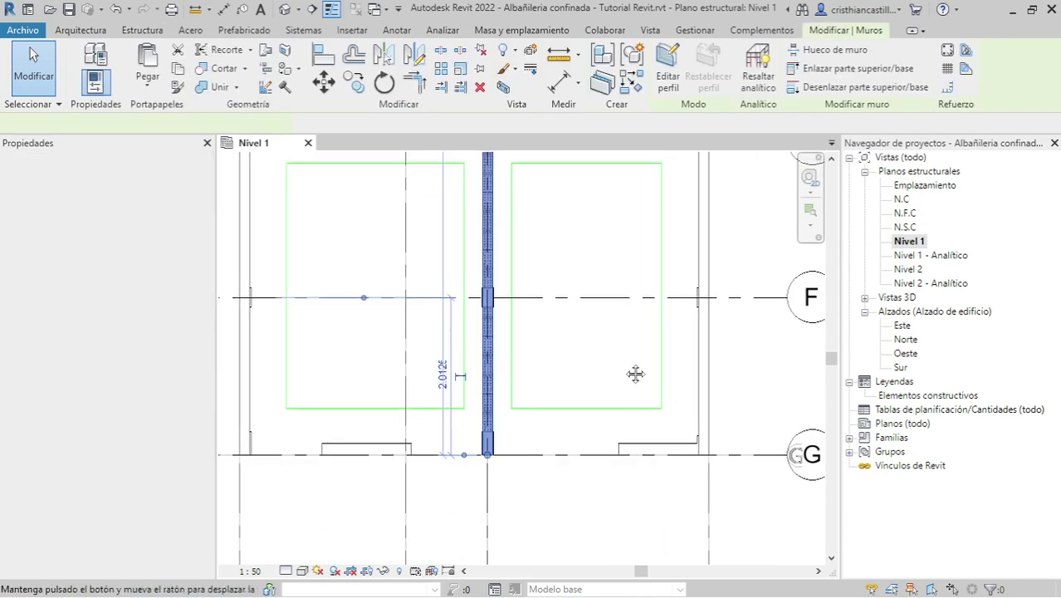
{"action": "middle_click_drag", "start_coordinate": [618, 398], "coordinate": [635, 351]}
{"action": "middle_click_drag", "start_coordinate": [652, 292], "coordinate": [649, 480]}
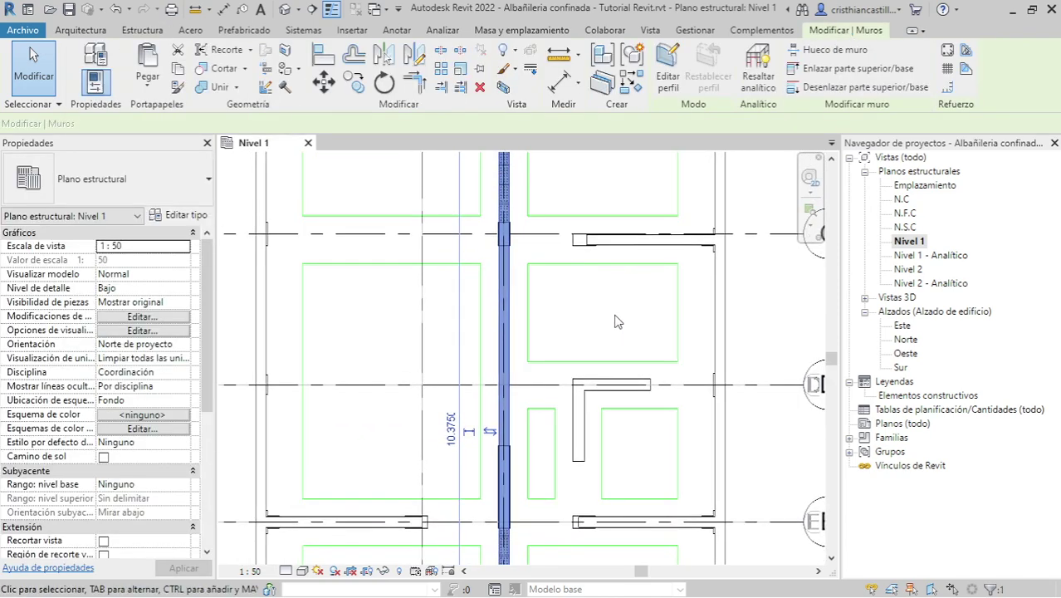
{"action": "middle_click_drag", "start_coordinate": [618, 310], "coordinate": [625, 348]}
{"action": "left_click", "coordinate": [610, 350]}
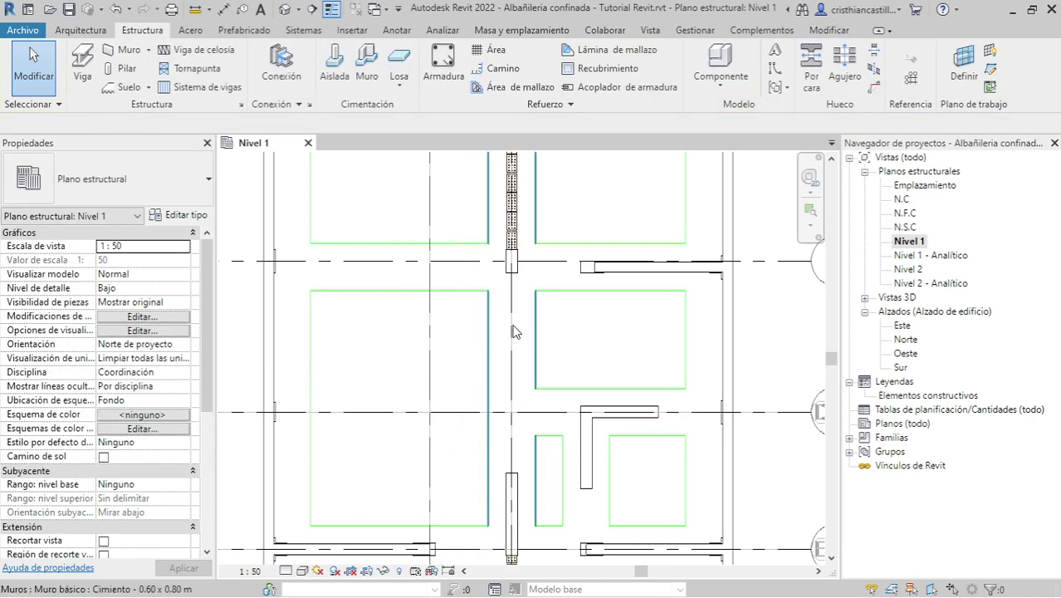
{"action": "key", "text": "s"}
{"action": "key", "text": "l"}
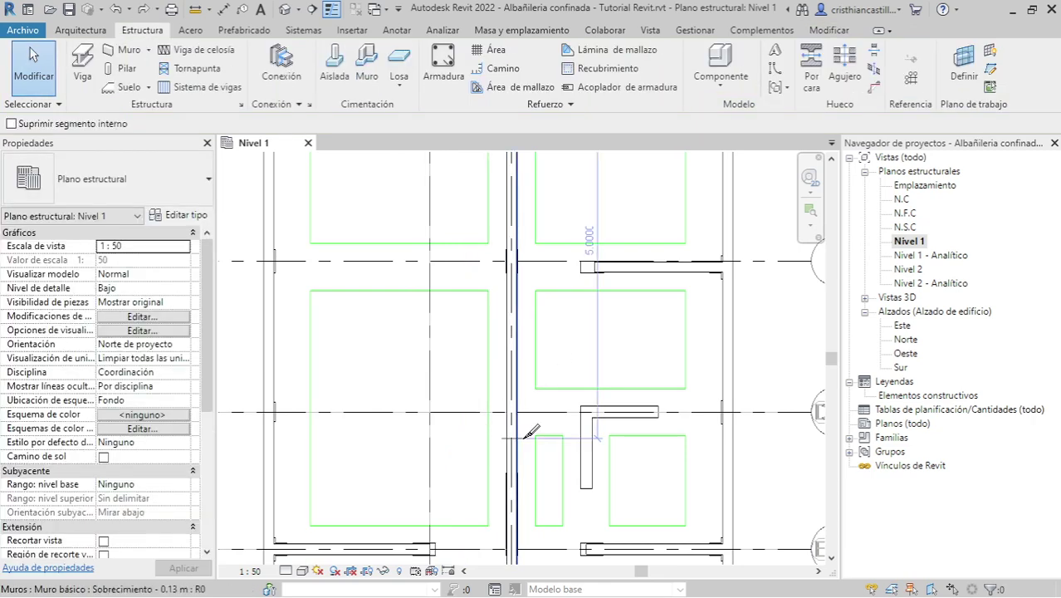
{"action": "left_click", "coordinate": [525, 435]}
{"action": "left_click", "coordinate": [521, 331]}
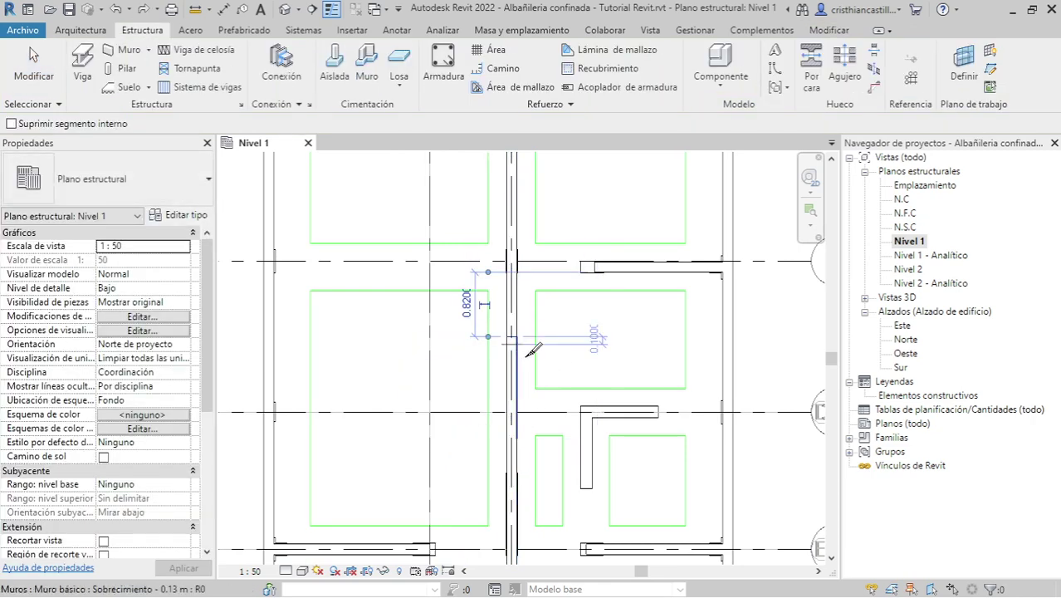
{"action": "key", "text": "Escape"}
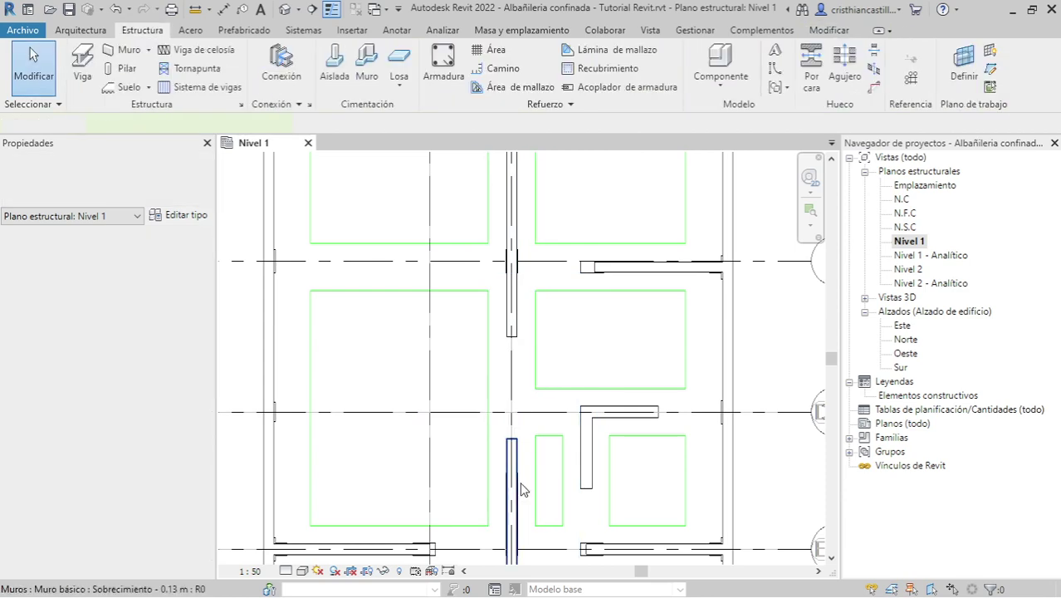
Step: Reposition the lower central wall piece's top end to stop just past the grid intersection
{"action": "scroll", "coordinate": [513, 498], "scroll_direction": "up", "scroll_amount": 1}
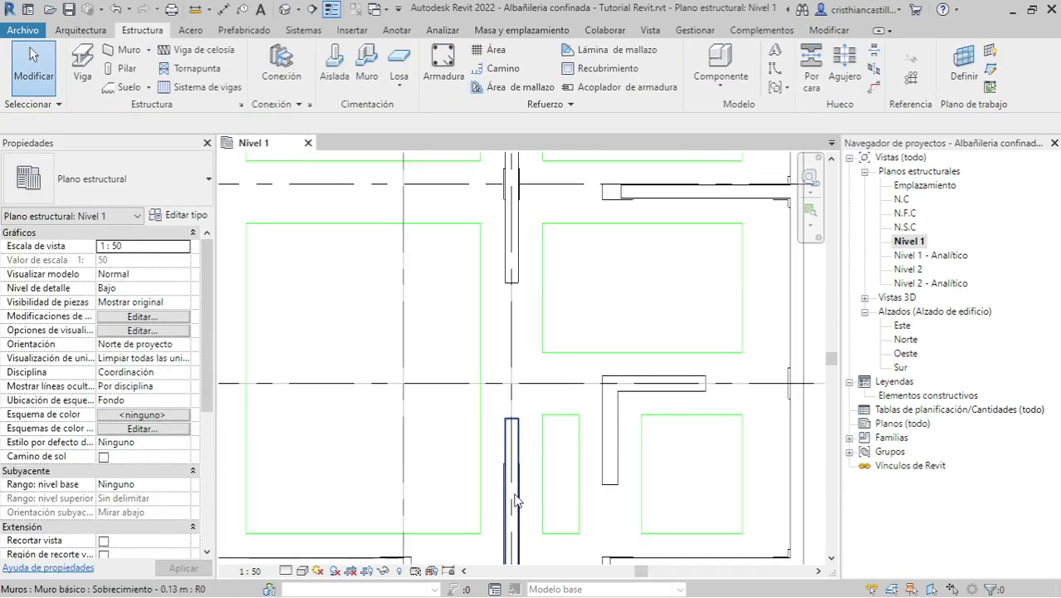
{"action": "left_click", "coordinate": [511, 428]}
{"action": "left_click_drag", "start_coordinate": [511, 418], "coordinate": [511, 464]}
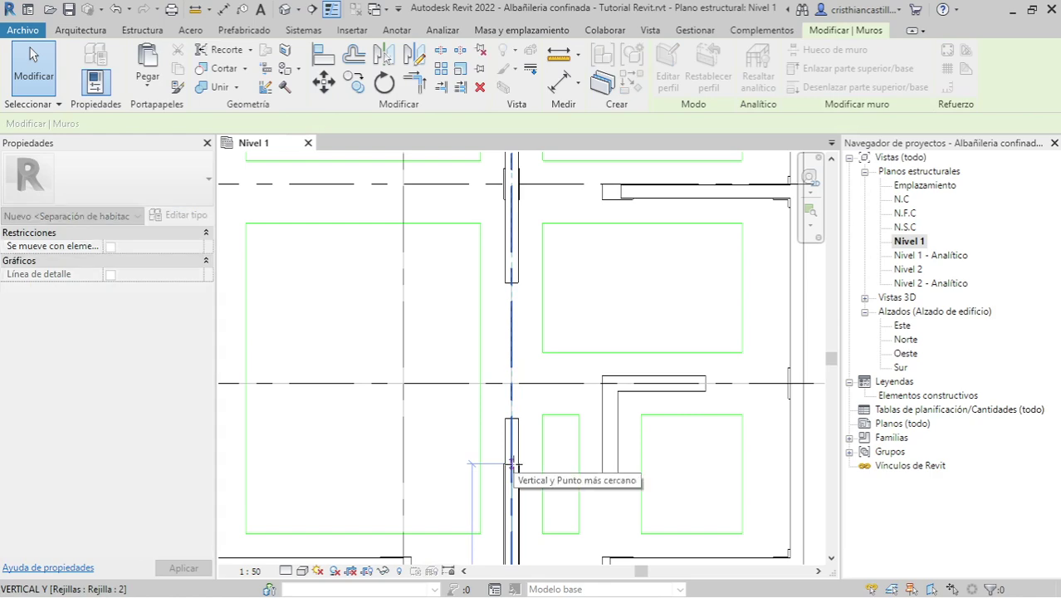
{"action": "left_click_drag", "start_coordinate": [570, 360], "coordinate": [525, 437]}
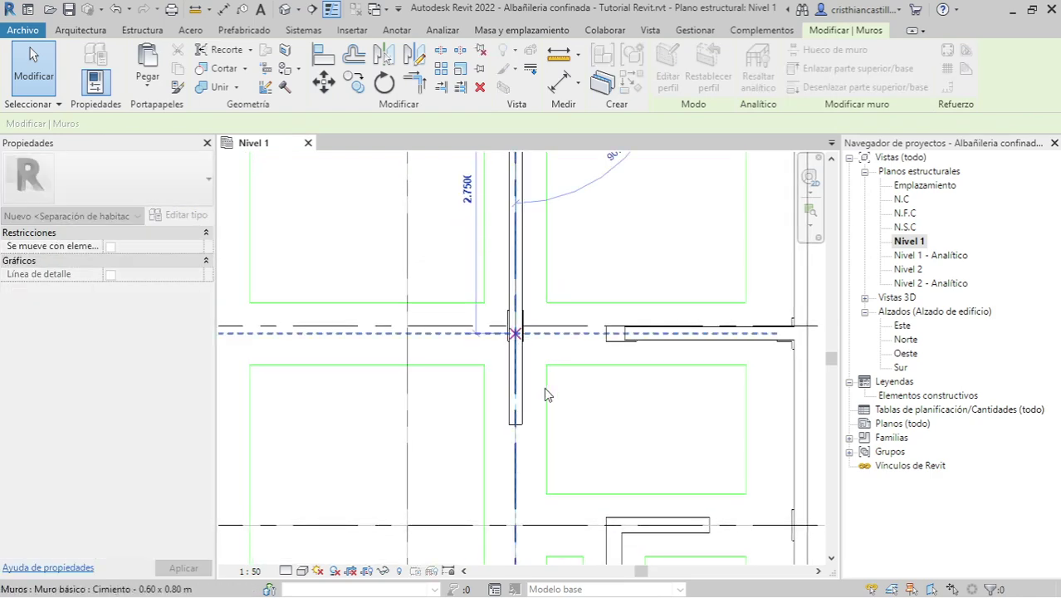
{"action": "left_click", "coordinate": [590, 420]}
{"action": "scroll", "coordinate": [590, 419], "scroll_direction": "down", "scroll_amount": 3}
{"action": "scroll", "coordinate": [591, 412], "scroll_direction": "down", "scroll_amount": 2}
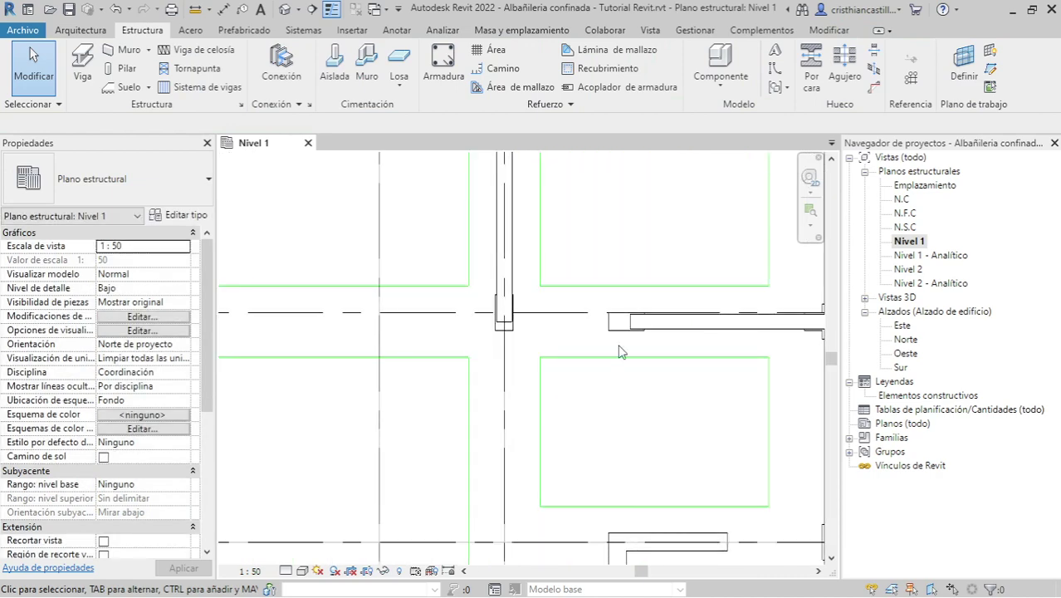
{"action": "scroll", "coordinate": [612, 322], "scroll_direction": "down", "scroll_amount": 2}
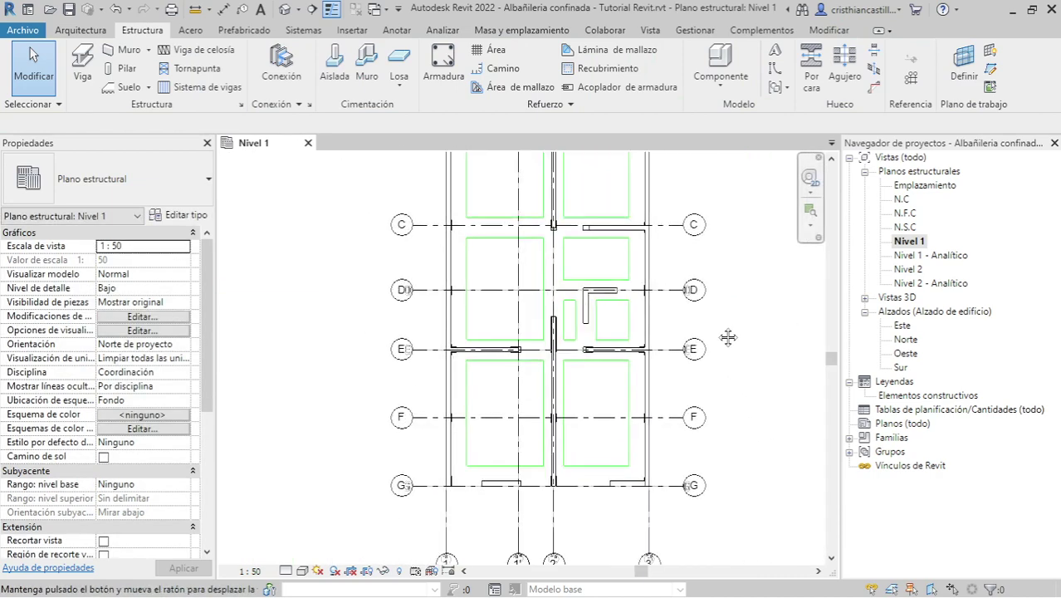
{"action": "scroll", "coordinate": [705, 348], "scroll_direction": "down", "scroll_amount": 1}
{"action": "scroll", "coordinate": [631, 481], "scroll_direction": "up", "scroll_amount": 2}
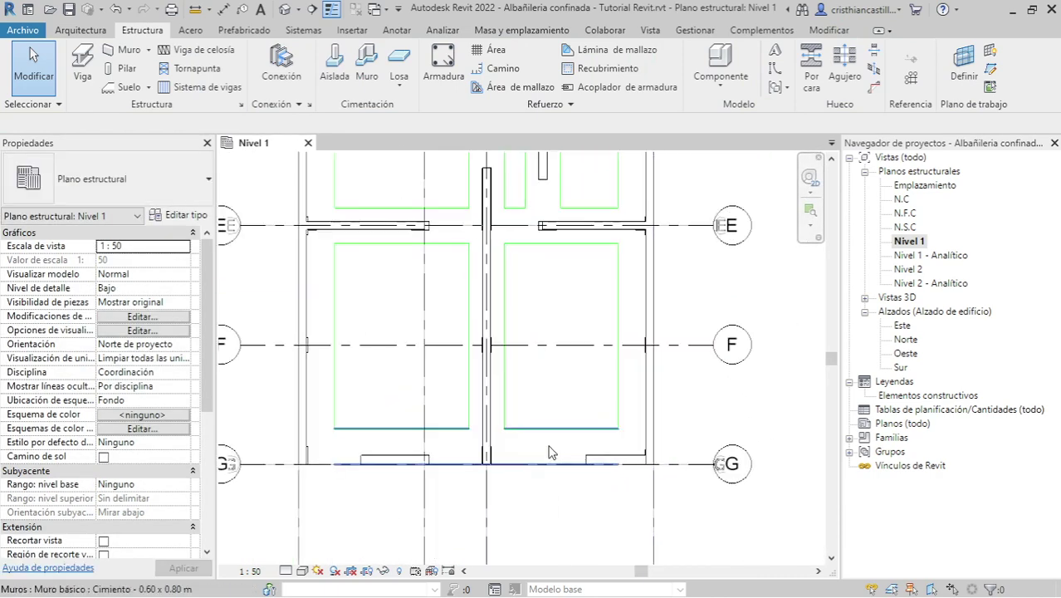
Step: Check the trimmed walls in an isometric 3D view, then pan Nivel 1 toward grids A and B
{"action": "left_click", "coordinate": [284, 10]}
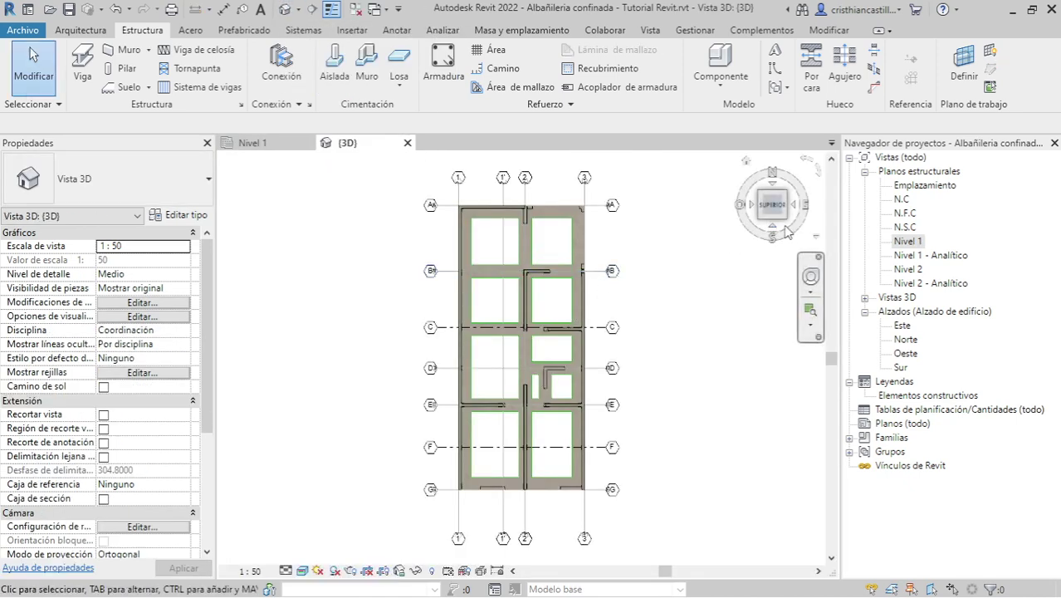
{"action": "left_click", "coordinate": [789, 221]}
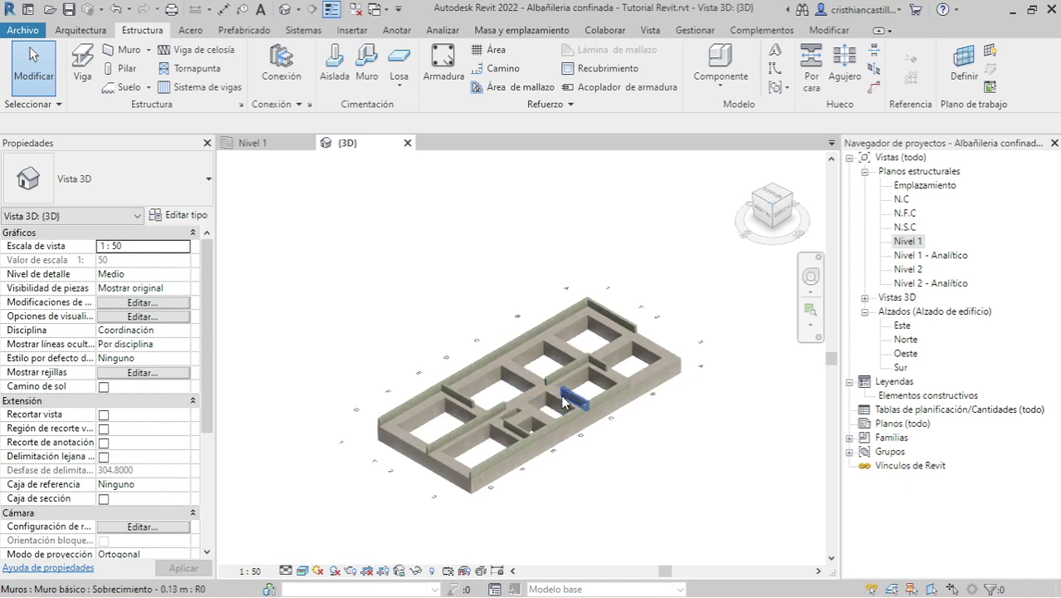
{"action": "left_click", "coordinate": [289, 147]}
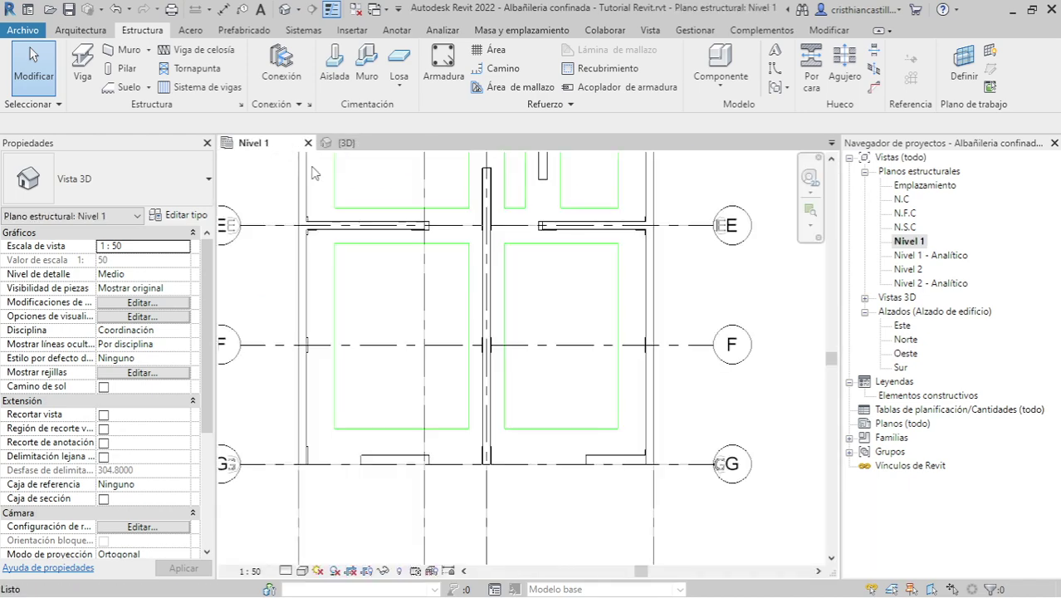
{"action": "middle_click_drag", "start_coordinate": [430, 232], "coordinate": [493, 417]}
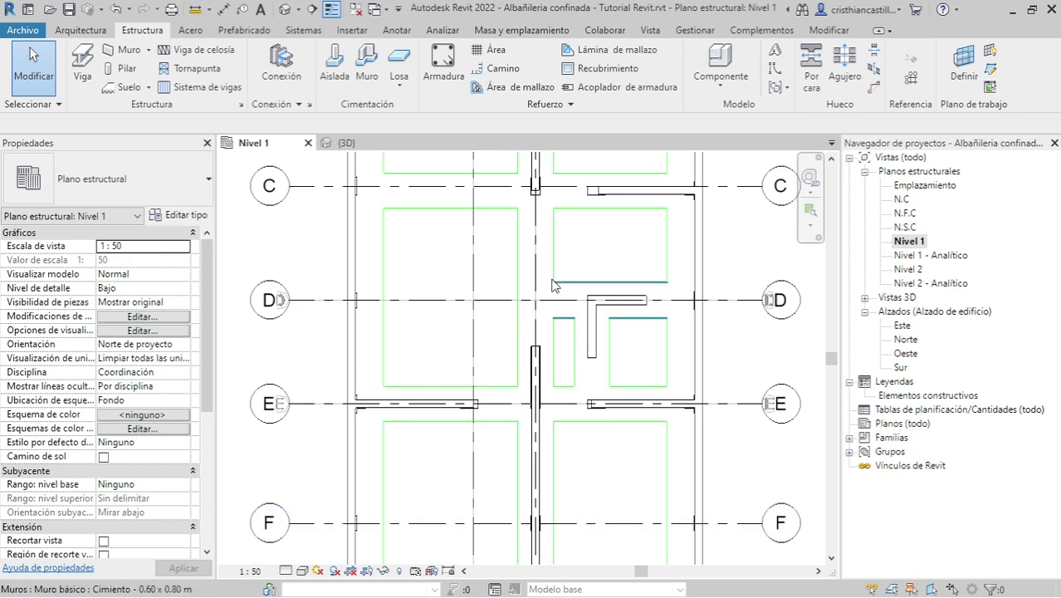
{"action": "middle_click_drag", "start_coordinate": [552, 285], "coordinate": [548, 463]}
{"action": "middle_click_drag", "start_coordinate": [657, 265], "coordinate": [595, 493]}
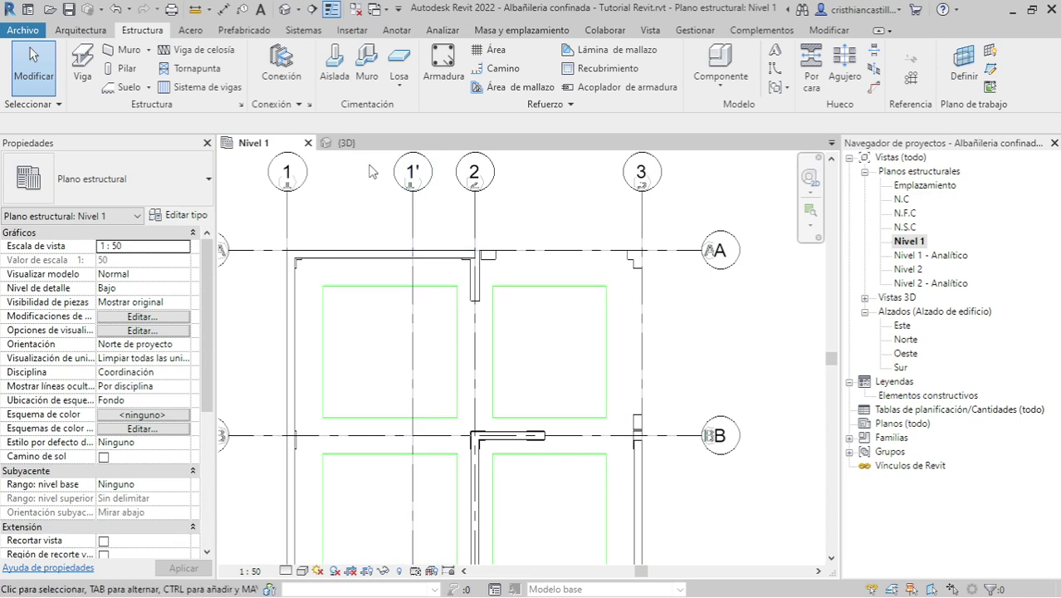
Step: Orbit and fit the whole foundation in 3D again, then return to the Nivel 1 plan
{"action": "left_click", "coordinate": [346, 143]}
{"action": "left_click_drag", "start_coordinate": [777, 208], "coordinate": [756, 248]}
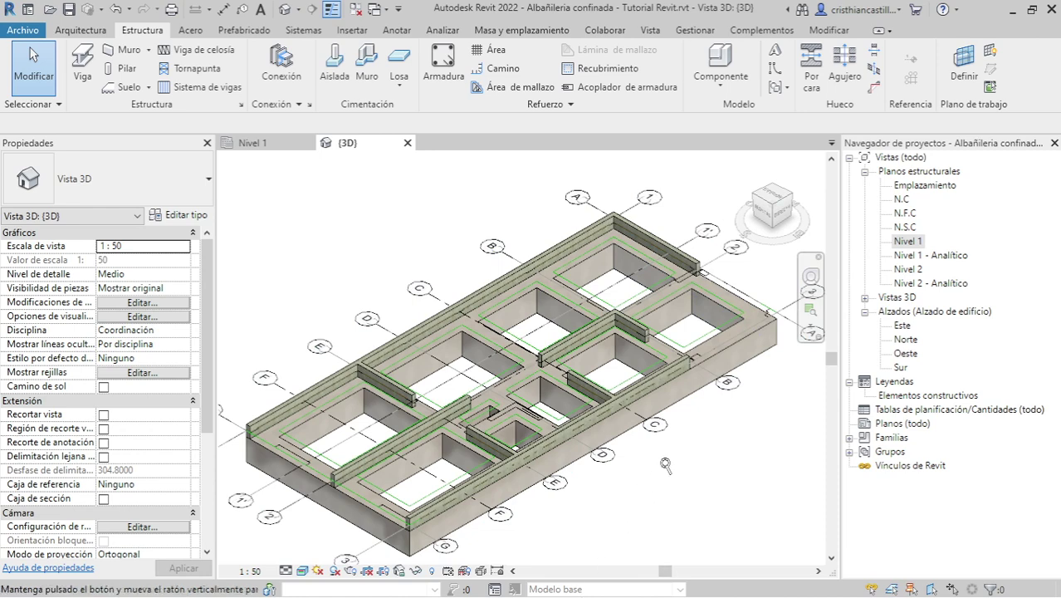
{"action": "middle_click", "coordinate": [711, 419]}
{"action": "middle_click", "coordinate": [711, 419]}
{"action": "scroll", "coordinate": [692, 383], "scroll_direction": "down", "scroll_amount": 3}
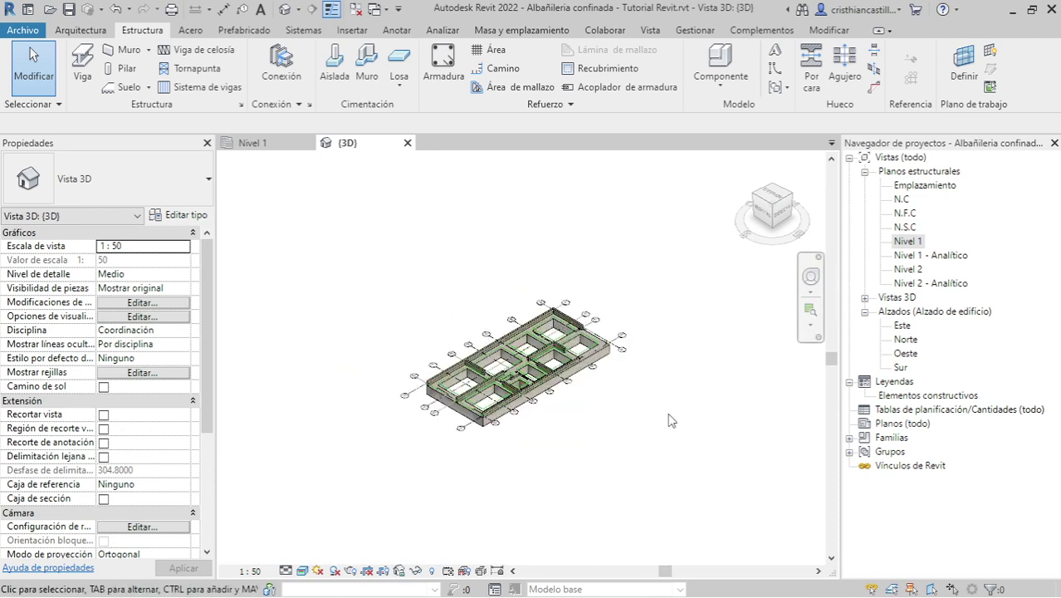
{"action": "mouse_move", "coordinate": [479, 512]}
{"action": "middle_mouse_down", "text": "shift"}
{"action": "mouse_move", "coordinate": [621, 450]}
{"action": "mouse_move", "coordinate": [723, 466]}
{"action": "mouse_move", "coordinate": [455, 407]}
{"action": "middle_mouse_up", "text": "shift"}
{"action": "scroll", "coordinate": [486, 332], "scroll_direction": "up", "scroll_amount": 4}
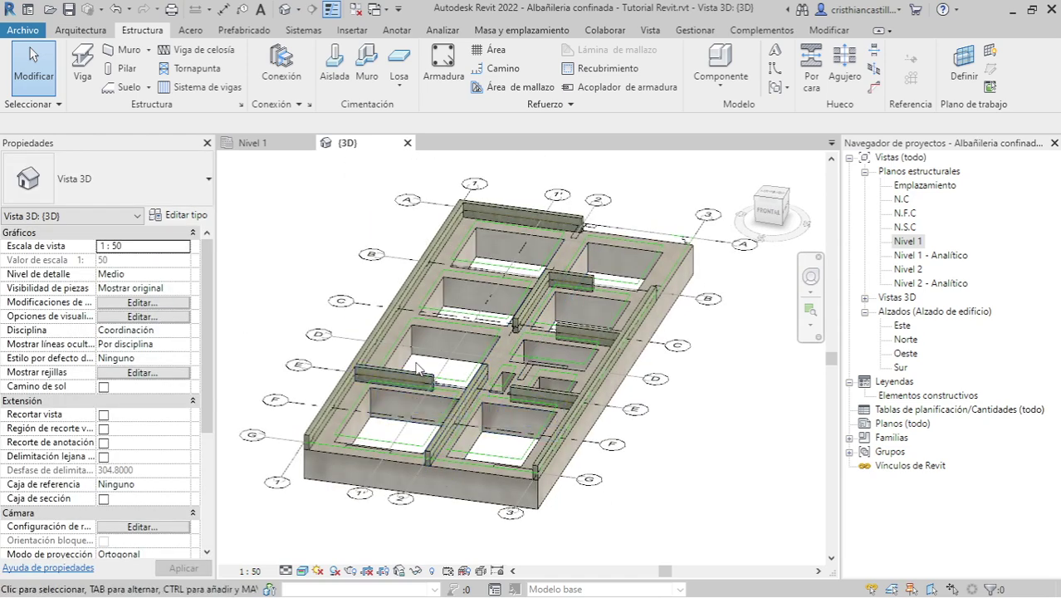
{"action": "left_click", "coordinate": [249, 143]}
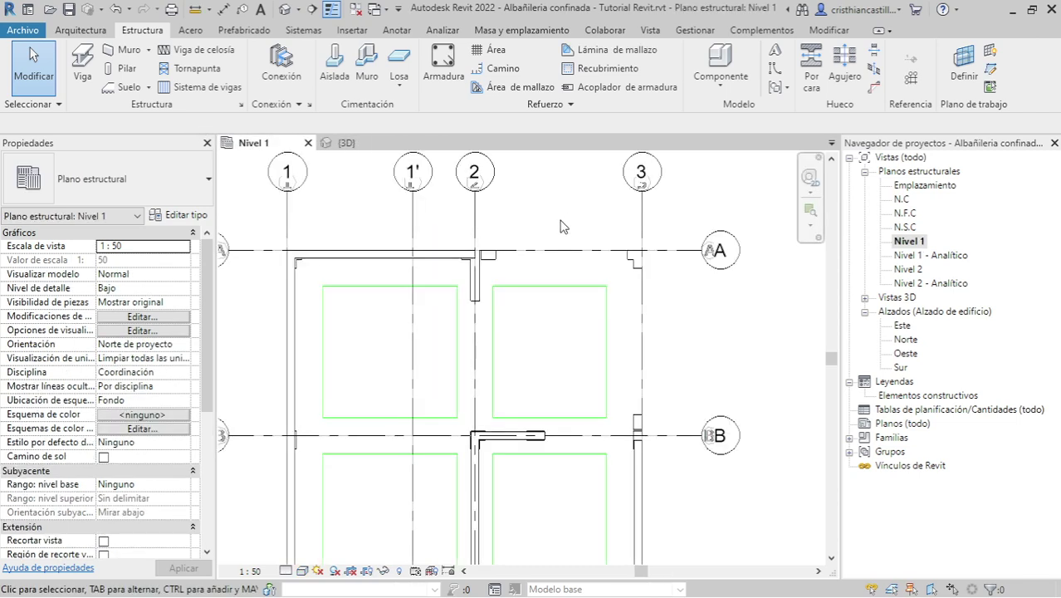
Step: Start a trial structural wall on grid A and discard it
{"action": "scroll", "coordinate": [429, 272], "scroll_direction": "up", "scroll_amount": 3}
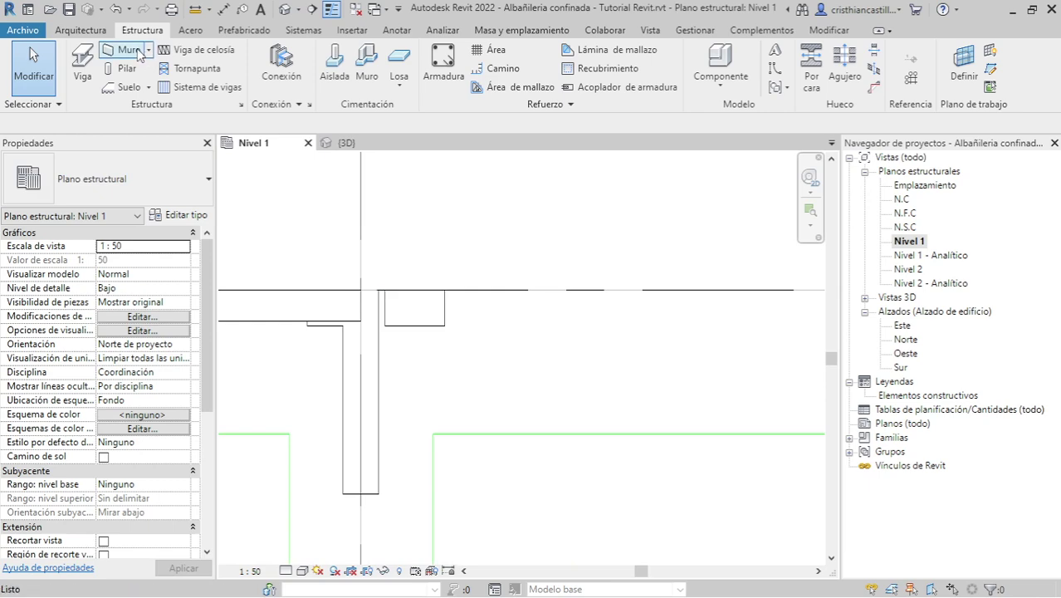
{"action": "key", "text": "s"}
{"action": "key", "text": "w"}
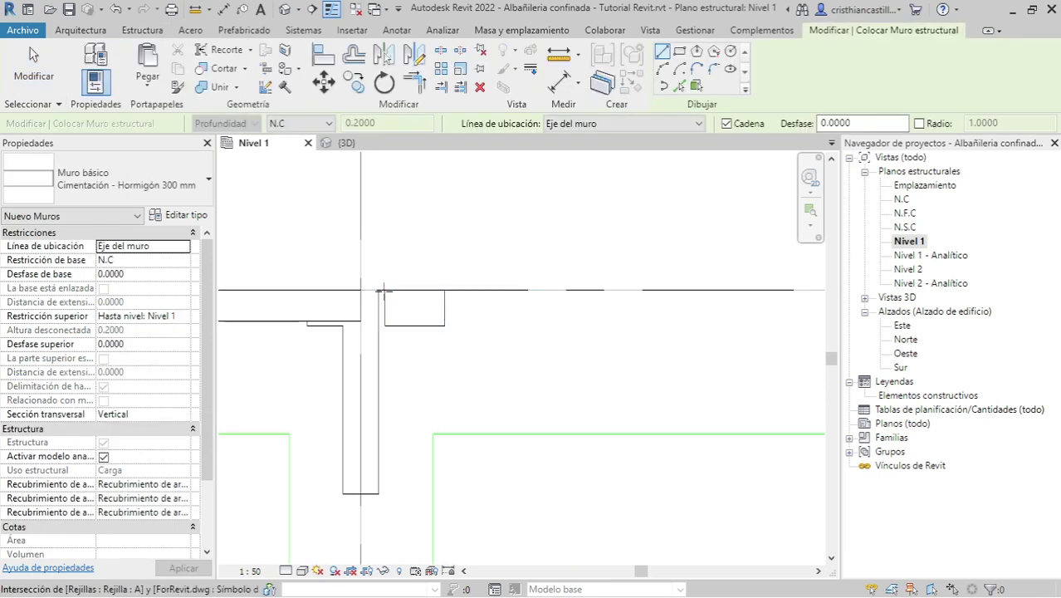
{"action": "left_click", "coordinate": [383, 290]}
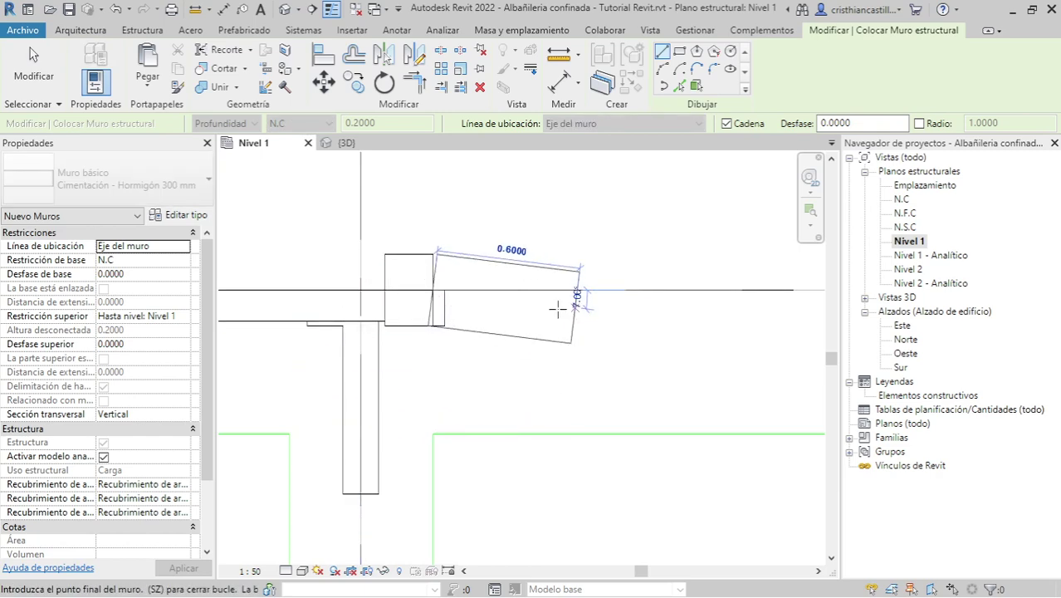
{"action": "key", "text": "Escape"}
{"action": "key", "text": "Escape"}
{"action": "key", "text": "Escape"}
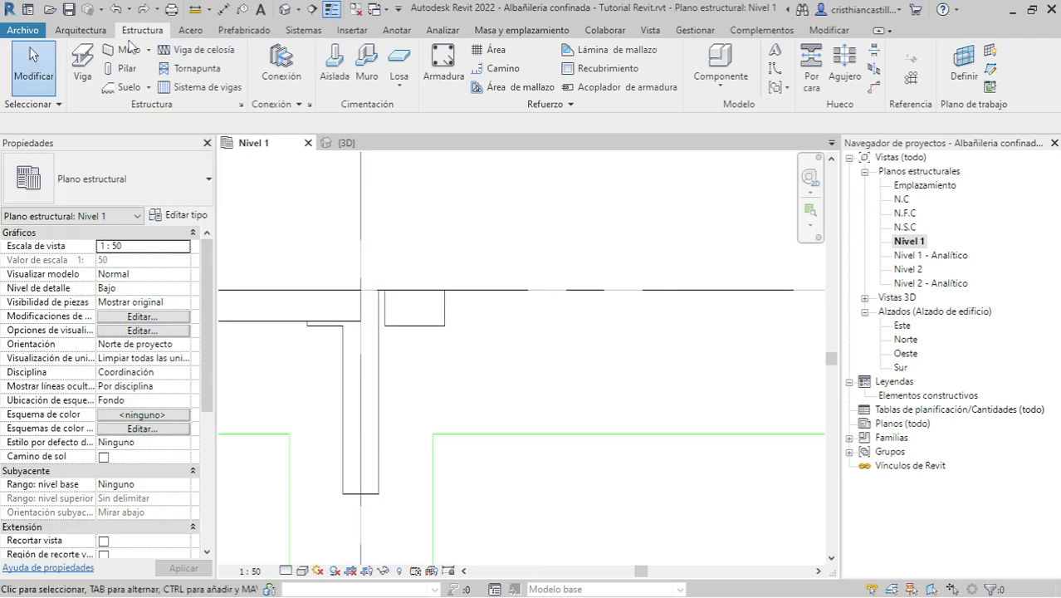
Step: Restart the wall tool and choose the Sobrecimiento - 0.13 m type, searching 'SO'
{"action": "key", "text": "Return"}
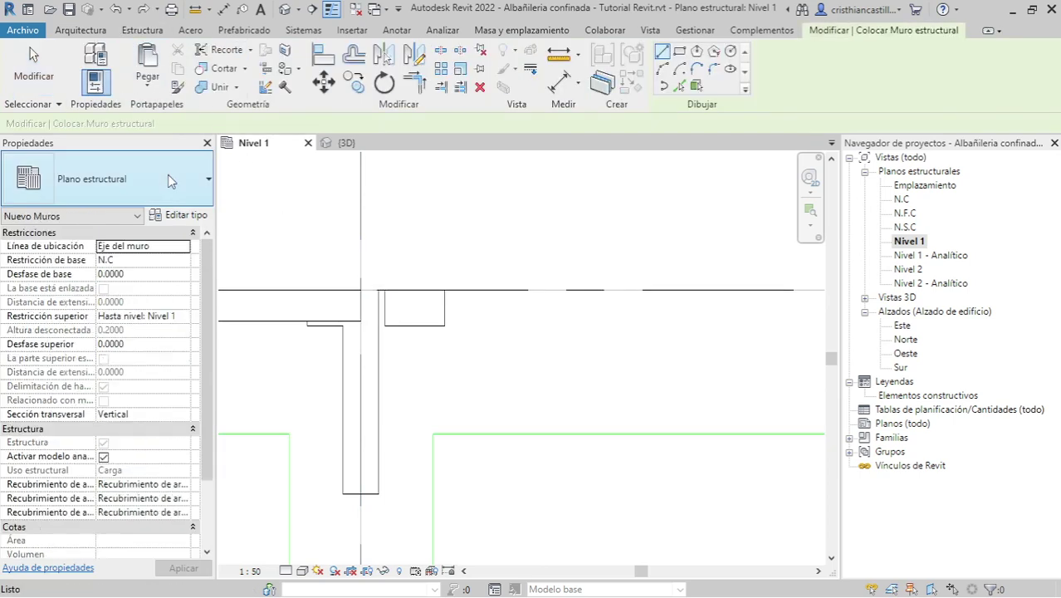
{"action": "left_click", "coordinate": [167, 179]}
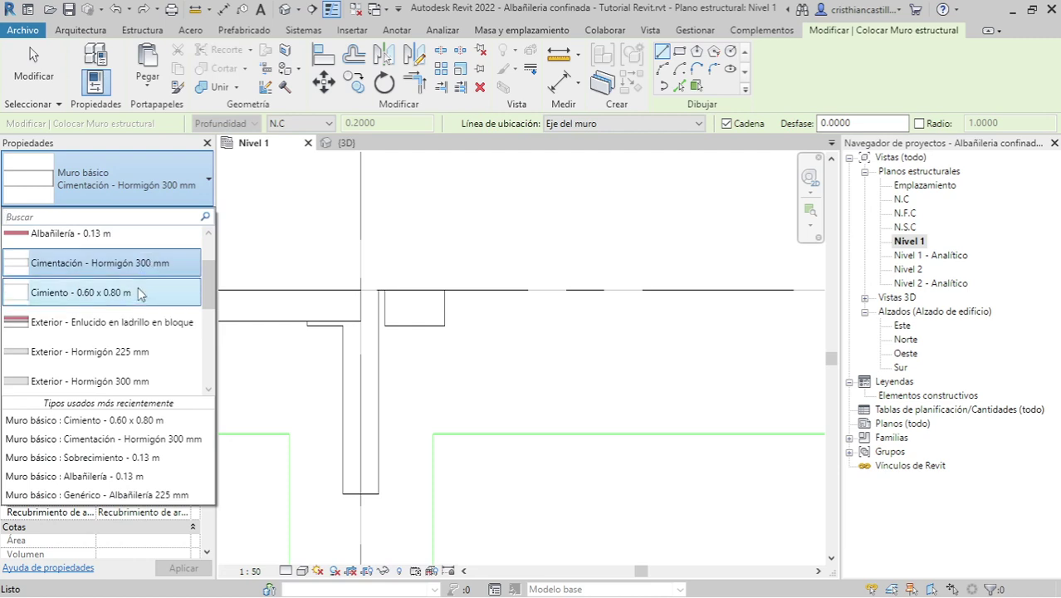
{"action": "scroll", "coordinate": [139, 301], "scroll_direction": "down", "scroll_amount": 1}
{"action": "scroll", "coordinate": [146, 315], "scroll_direction": "down", "scroll_amount": 1}
{"action": "scroll", "coordinate": [149, 324], "scroll_direction": "down", "scroll_amount": 1}
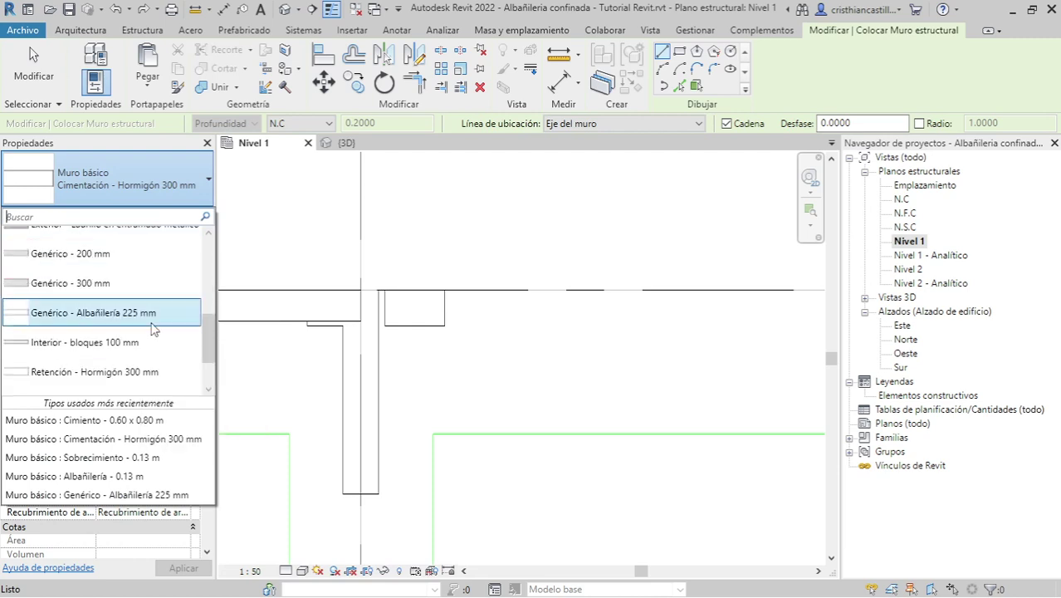
{"action": "scroll", "coordinate": [153, 318], "scroll_direction": "up", "scroll_amount": 1}
{"action": "scroll", "coordinate": [153, 317], "scroll_direction": "up", "scroll_amount": 2}
{"action": "scroll", "coordinate": [153, 316], "scroll_direction": "down", "scroll_amount": 1}
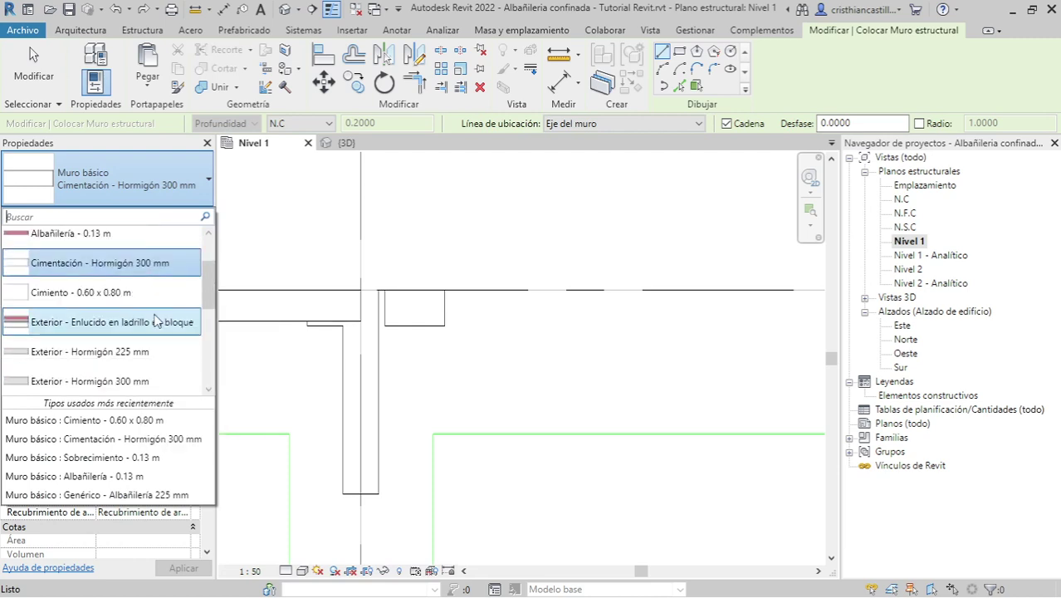
{"action": "type", "text": "SO"}
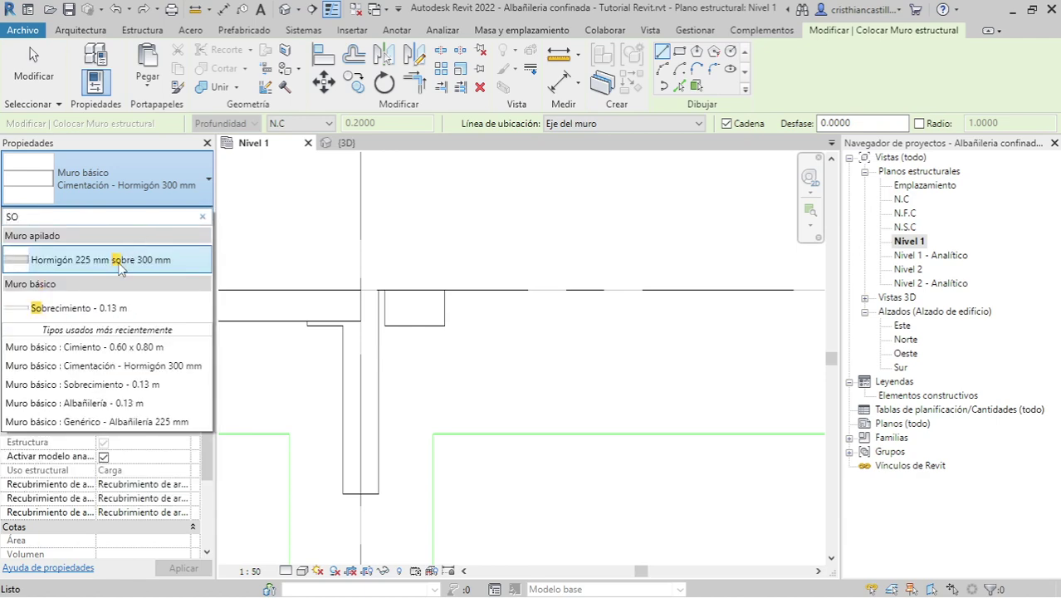
{"action": "key", "text": "Escape"}
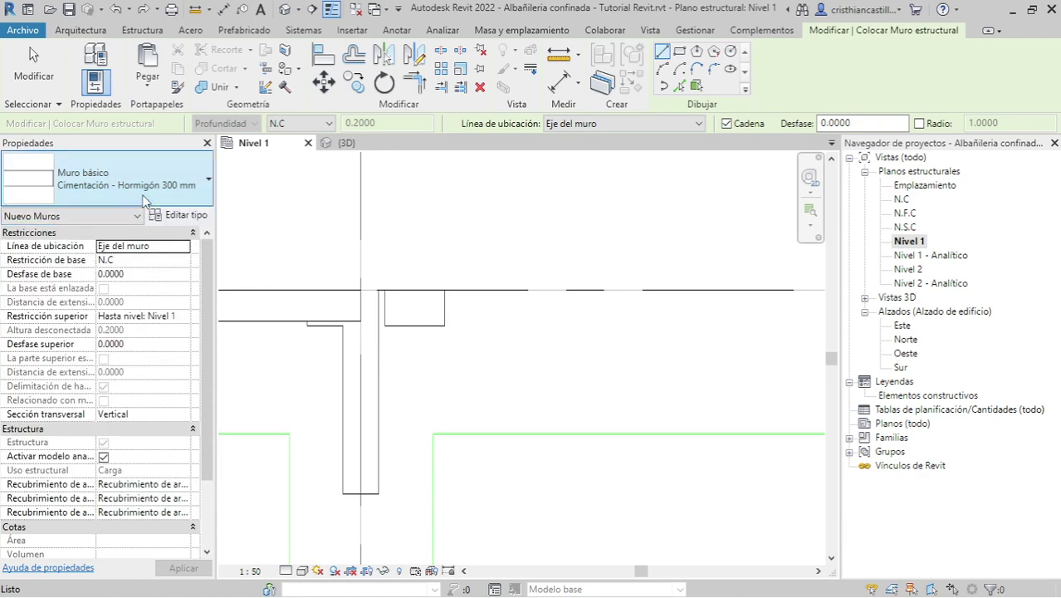
{"action": "left_click", "coordinate": [133, 191]}
{"action": "type", "text": "so"}
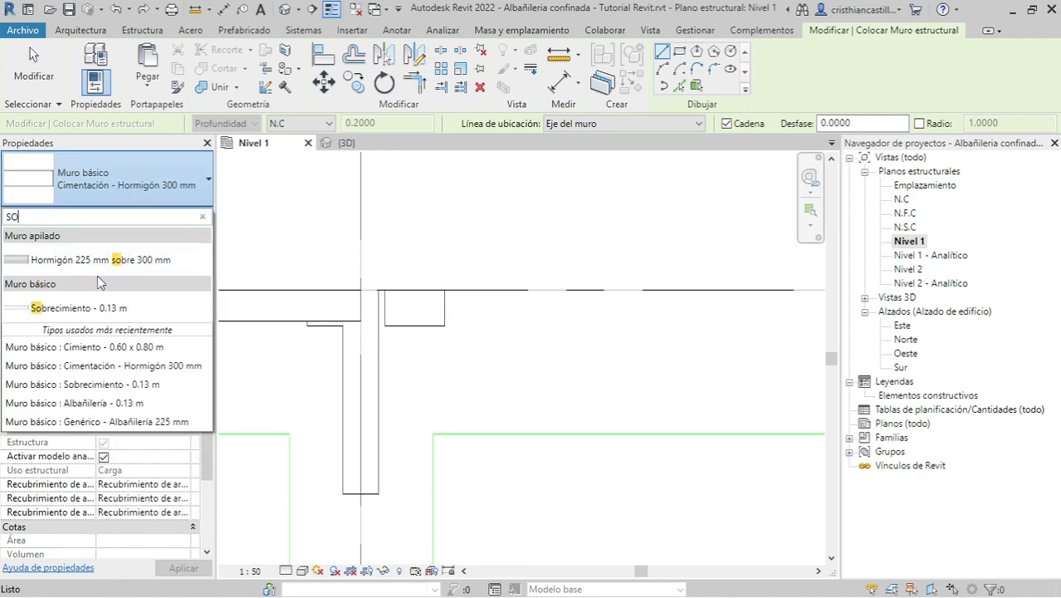
{"action": "left_click", "coordinate": [106, 307]}
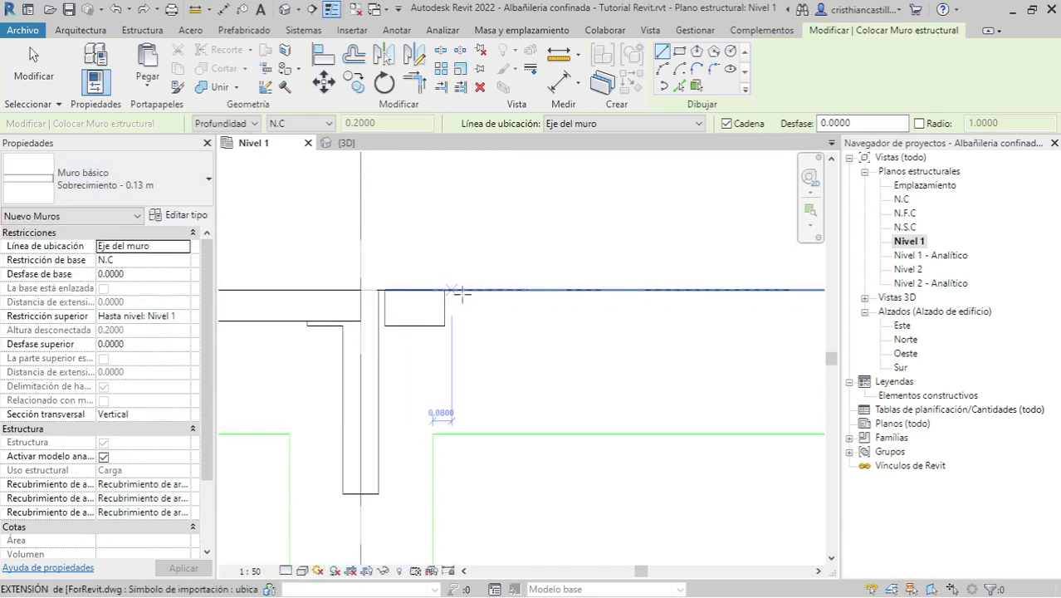
Step: Set Location Line to Finish Face: Exterior and Top Constraint to N.S.C
{"action": "left_click", "coordinate": [445, 290]}
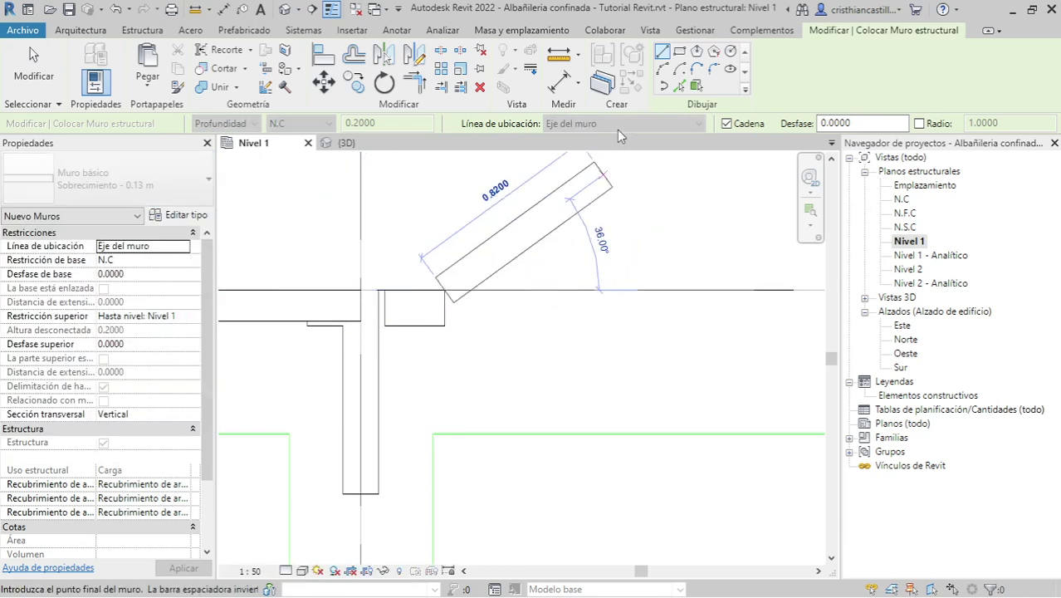
{"action": "key", "text": "Escape"}
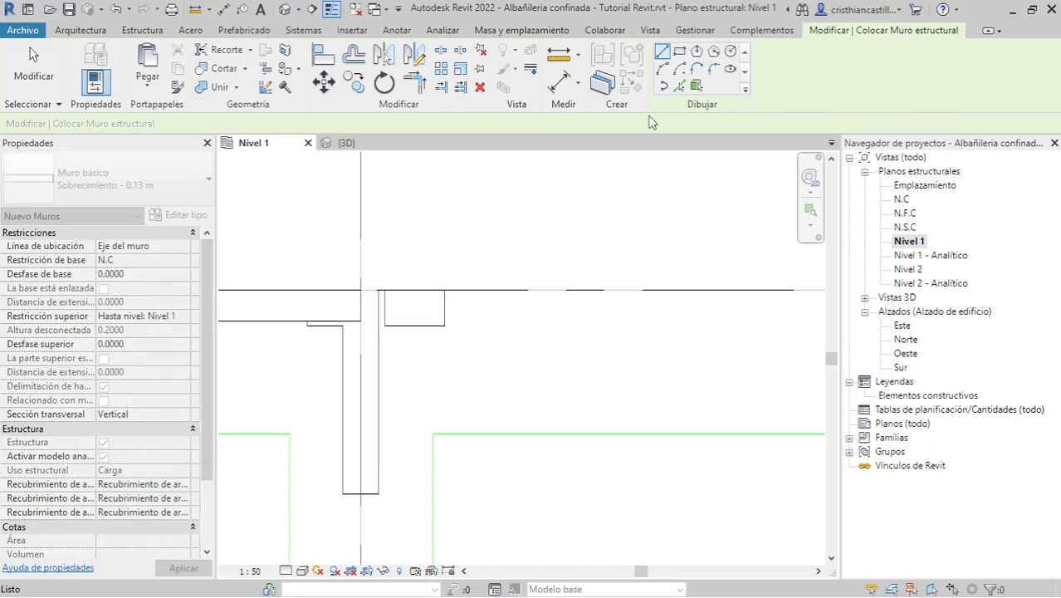
{"action": "left_click", "coordinate": [649, 122]}
{"action": "left_click", "coordinate": [639, 166]}
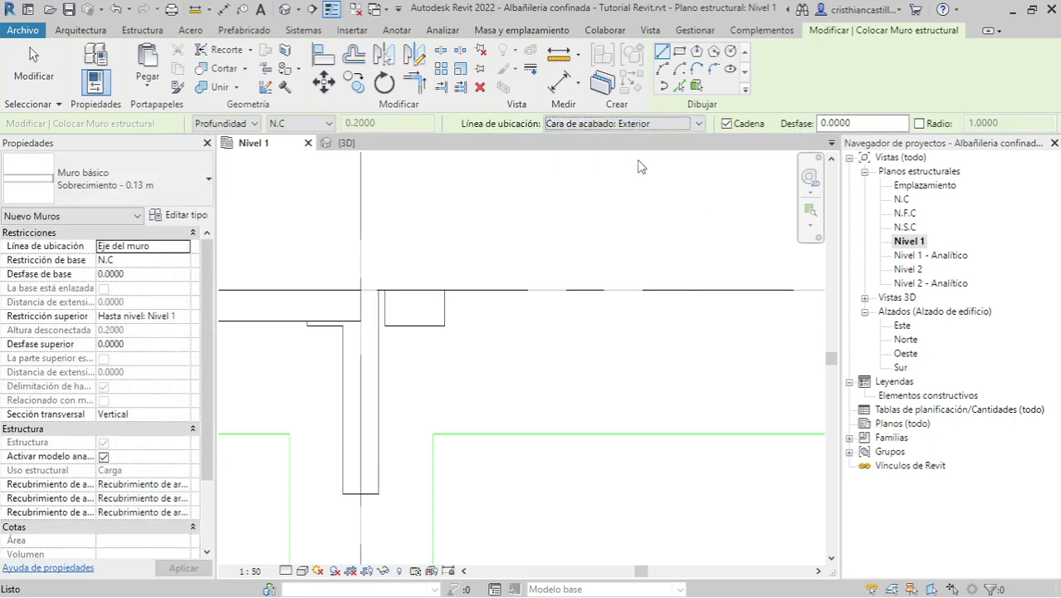
{"action": "left_click", "coordinate": [182, 316]}
{"action": "left_click", "coordinate": [169, 376]}
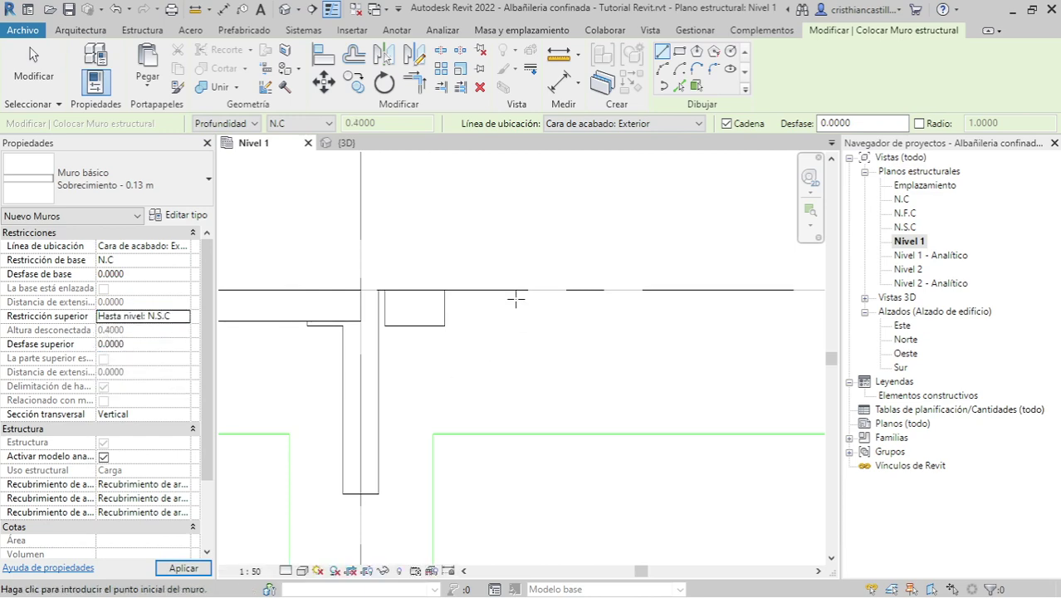
Step: Draw sobrecimiento walls along grid A to grid 3, then down grid 3 to grid B, and view in 3D
{"action": "left_click", "coordinate": [444, 289]}
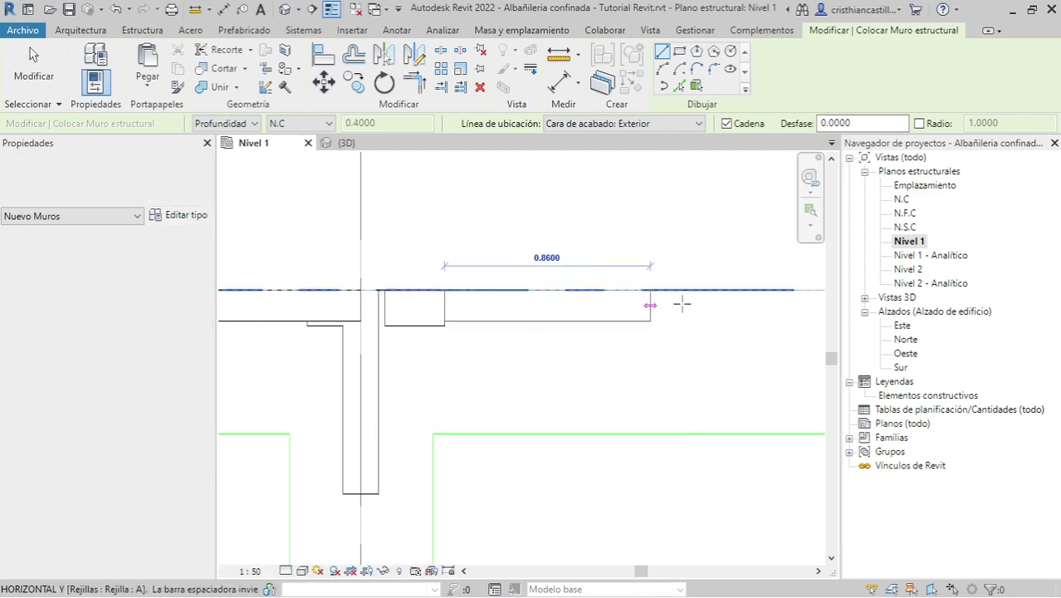
{"action": "middle_click_drag", "start_coordinate": [680, 300], "coordinate": [475, 311]}
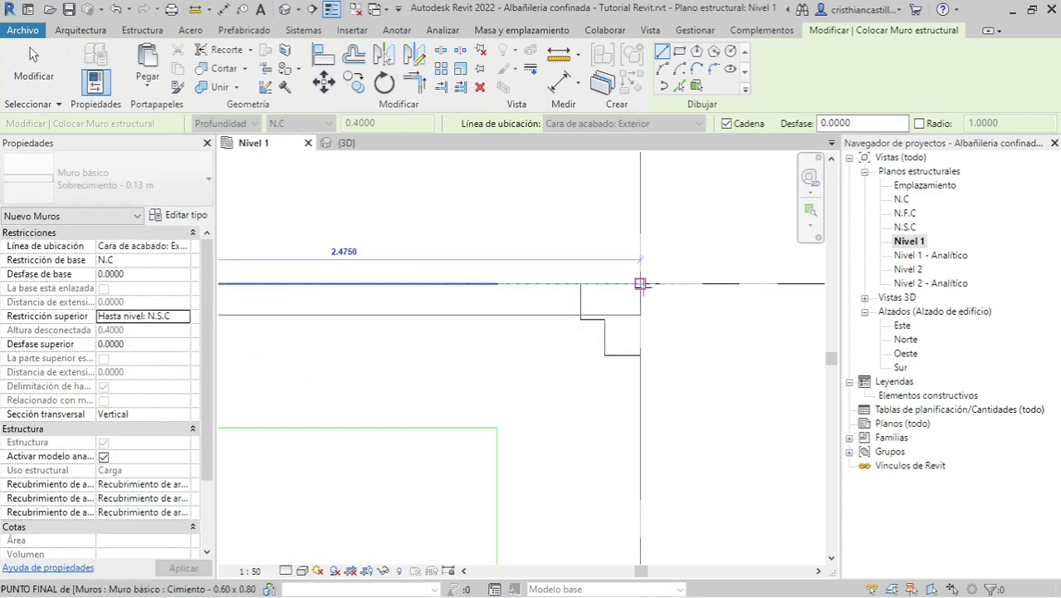
{"action": "left_click", "coordinate": [640, 283]}
{"action": "scroll", "coordinate": [609, 462], "scroll_direction": "up", "scroll_amount": 3}
{"action": "mouse_move", "coordinate": [646, 197]}
{"action": "middle_mouse_down"}
{"action": "mouse_move", "coordinate": [597, 355]}
{"action": "mouse_move", "coordinate": [648, 291]}
{"action": "middle_mouse_up"}
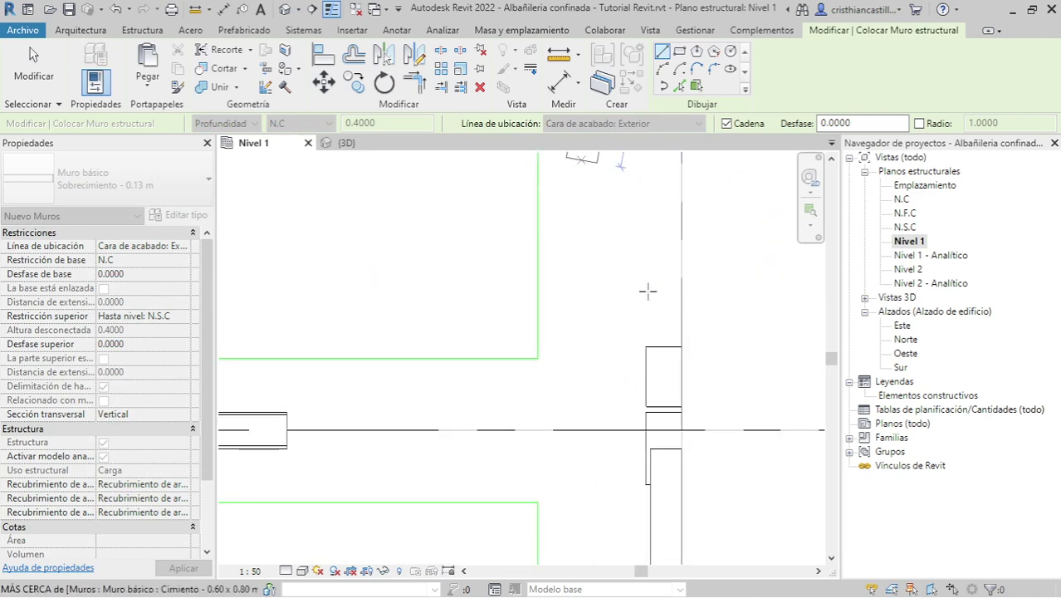
{"action": "left_click", "coordinate": [681, 405]}
{"action": "key", "text": "Escape"}
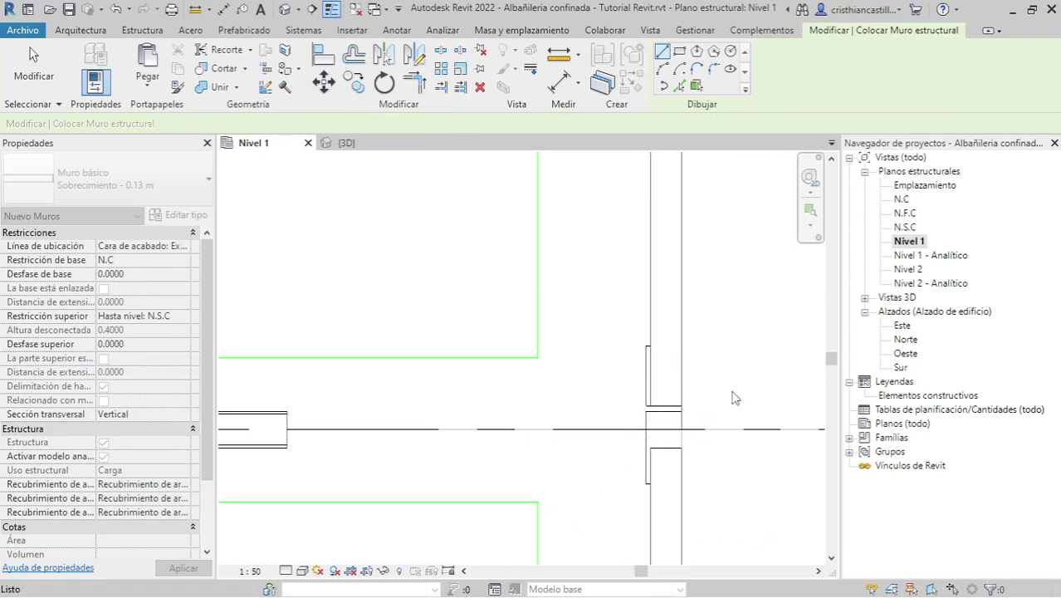
{"action": "key", "text": "Escape"}
{"action": "left_click", "coordinate": [349, 144]}
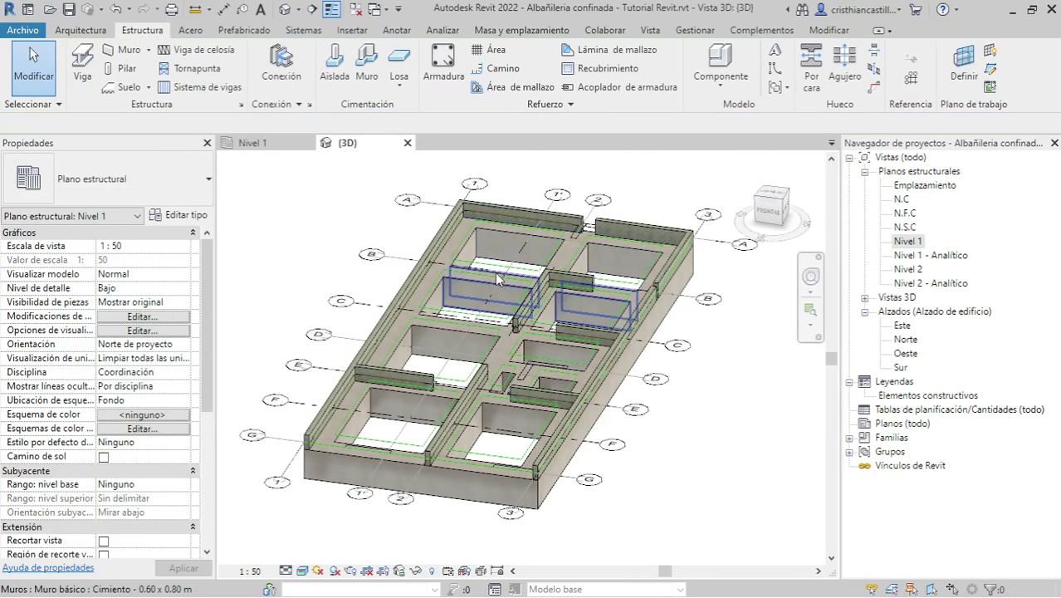
Step: Orbit the 3D model to check the new walls, then return to Nivel 1 and zoom out
{"action": "mouse_move", "coordinate": [499, 374]}
{"action": "middle_mouse_down", "text": "shift"}
{"action": "mouse_move", "coordinate": [482, 463]}
{"action": "mouse_move", "coordinate": [524, 294]}
{"action": "middle_mouse_up", "text": "shift"}
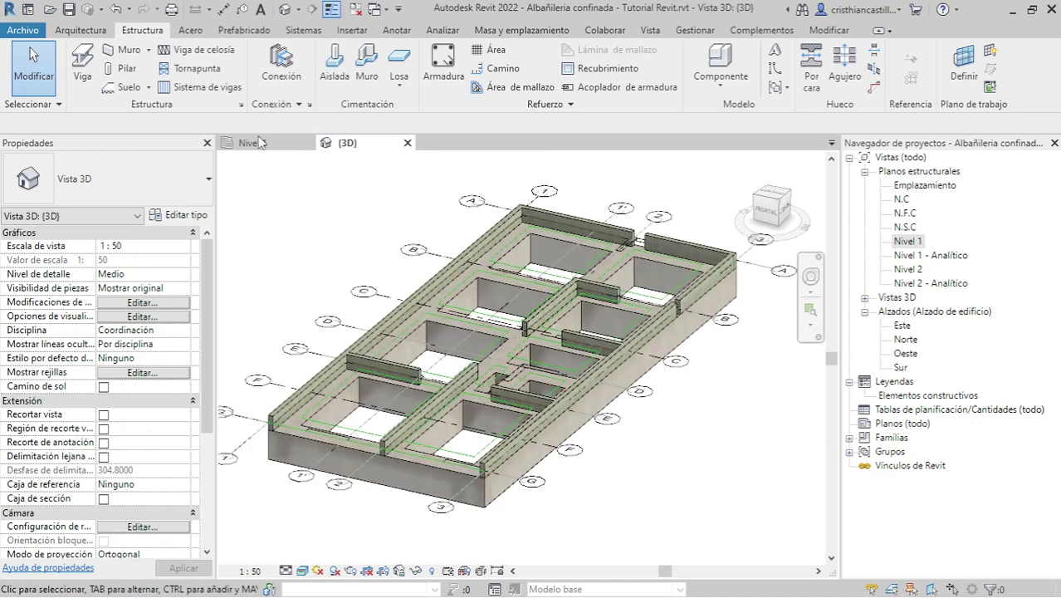
{"action": "left_click", "coordinate": [254, 145]}
{"action": "scroll", "coordinate": [471, 336], "scroll_direction": "down", "scroll_amount": 2}
{"action": "scroll", "coordinate": [472, 336], "scroll_direction": "down", "scroll_amount": 2}
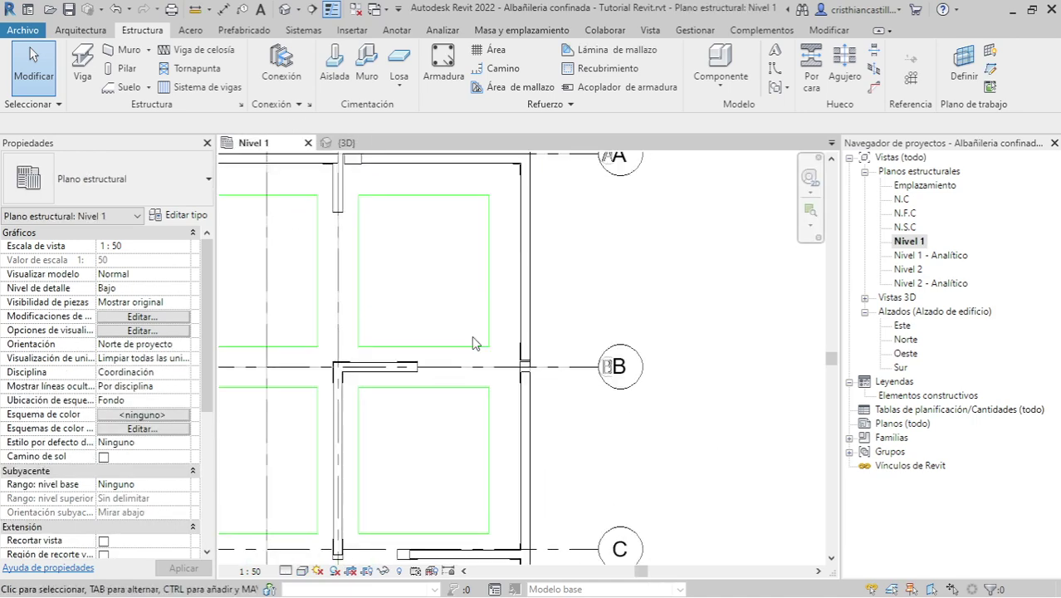
{"action": "scroll", "coordinate": [556, 290], "scroll_direction": "down", "scroll_amount": 1}
{"action": "scroll", "coordinate": [557, 290], "scroll_direction": "down", "scroll_amount": 2}
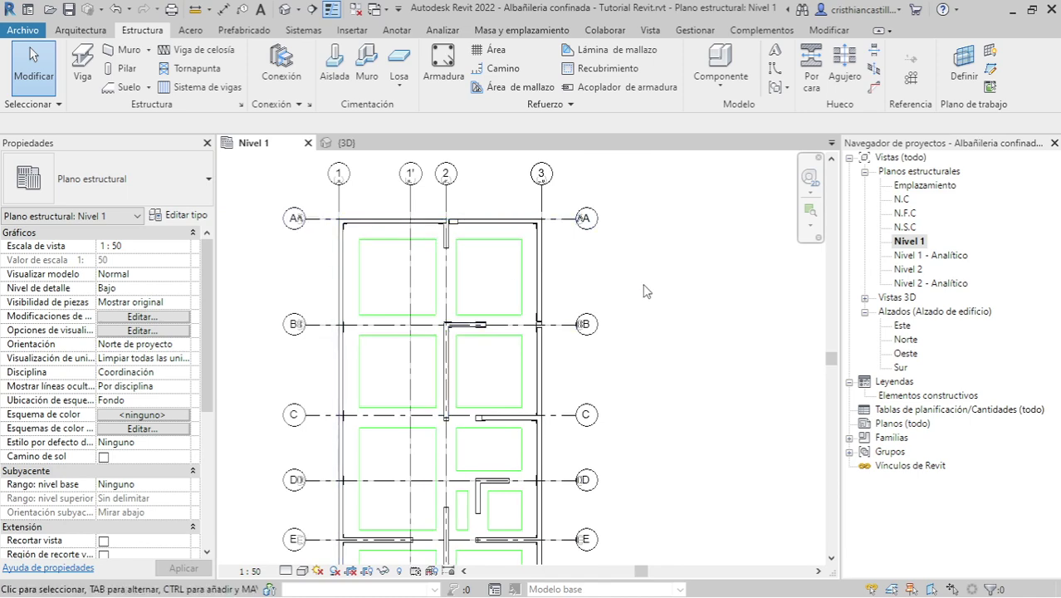
{"action": "middle_click_drag", "start_coordinate": [644, 290], "coordinate": [661, 285]}
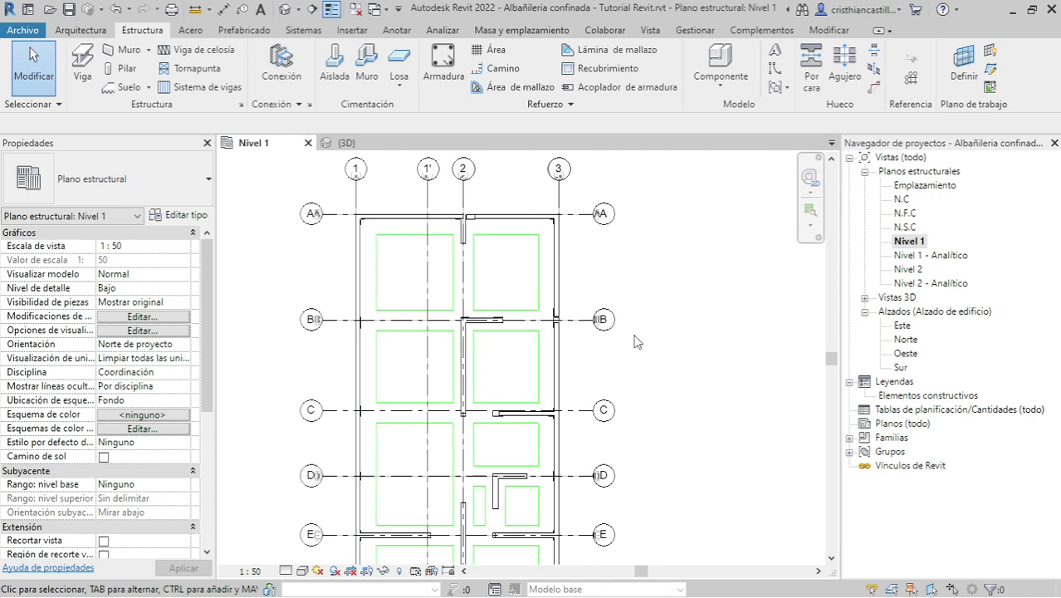
{"action": "middle_click_drag", "start_coordinate": [674, 425], "coordinate": [722, 264]}
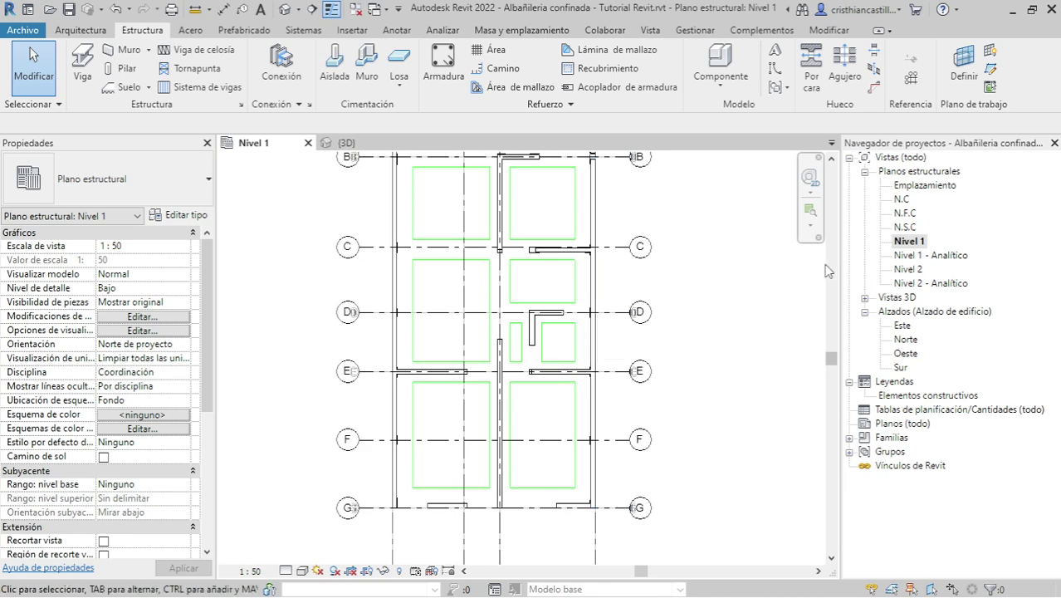
Step: Zoom and pan the Nivel 1 plan until grids A to G are centred and framed
{"action": "scroll", "coordinate": [734, 308], "scroll_direction": "down", "scroll_amount": 1}
{"action": "scroll", "coordinate": [718, 290], "scroll_direction": "up", "scroll_amount": 1}
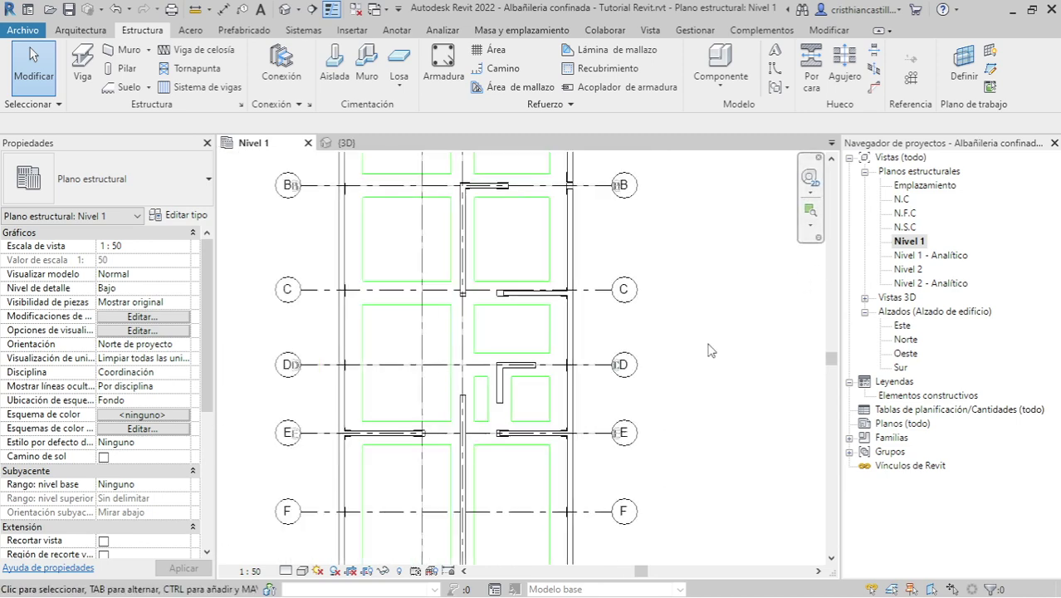
{"action": "scroll", "coordinate": [714, 315], "scroll_direction": "up", "scroll_amount": 1}
{"action": "scroll", "coordinate": [711, 345], "scroll_direction": "down", "scroll_amount": 1}
{"action": "scroll", "coordinate": [711, 340], "scroll_direction": "down", "scroll_amount": 1}
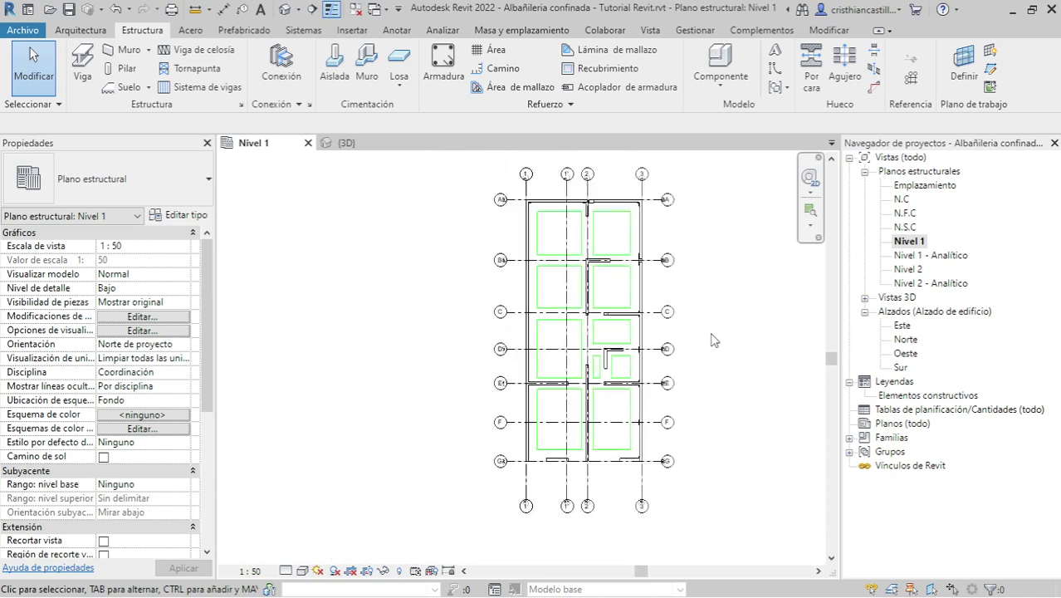
{"action": "middle_click_drag", "start_coordinate": [734, 290], "coordinate": [715, 308]}
{"action": "scroll", "coordinate": [700, 313], "scroll_direction": "up", "scroll_amount": 2}
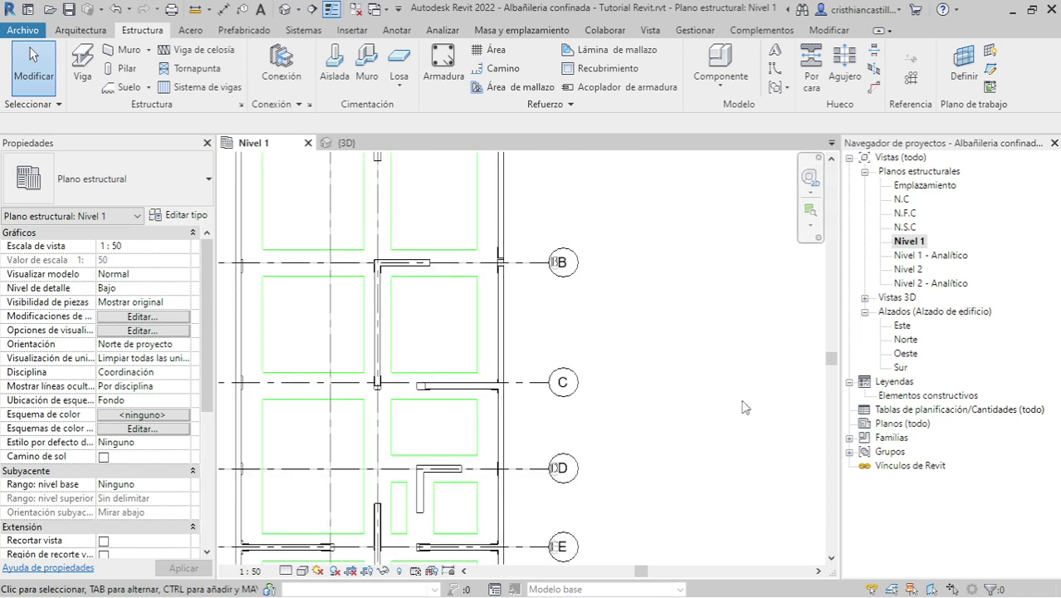
{"action": "scroll", "coordinate": [745, 407], "scroll_direction": "down", "scroll_amount": 1}
{"action": "scroll", "coordinate": [745, 407], "scroll_direction": "down", "scroll_amount": 1}
{"action": "scroll", "coordinate": [499, 404], "scroll_direction": "down", "scroll_amount": 2}
{"action": "middle_click_drag", "start_coordinate": [586, 404], "coordinate": [706, 404]}
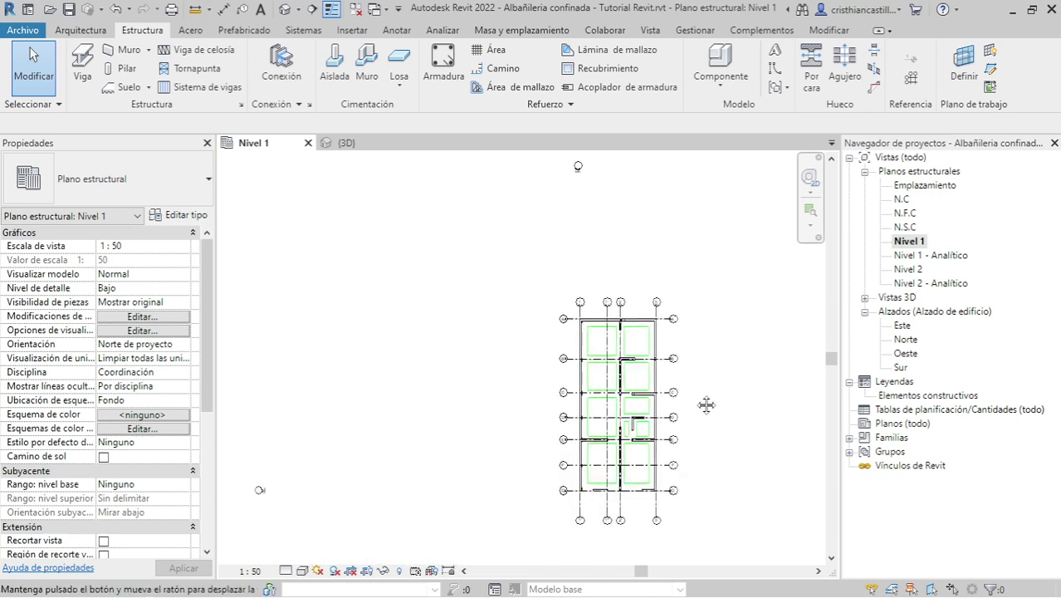
{"action": "scroll", "coordinate": [702, 405], "scroll_direction": "up", "scroll_amount": 2}
{"action": "scroll", "coordinate": [689, 420], "scroll_direction": "up", "scroll_amount": 1}
{"action": "scroll", "coordinate": [688, 425], "scroll_direction": "up", "scroll_amount": 1}
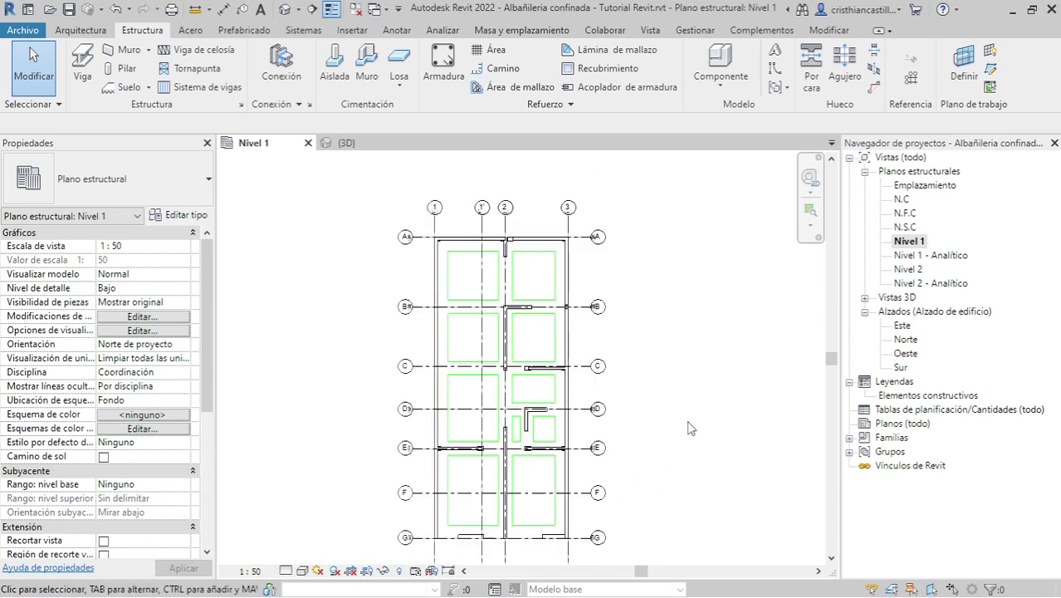
{"action": "middle_click_drag", "start_coordinate": [689, 425], "coordinate": [688, 401]}
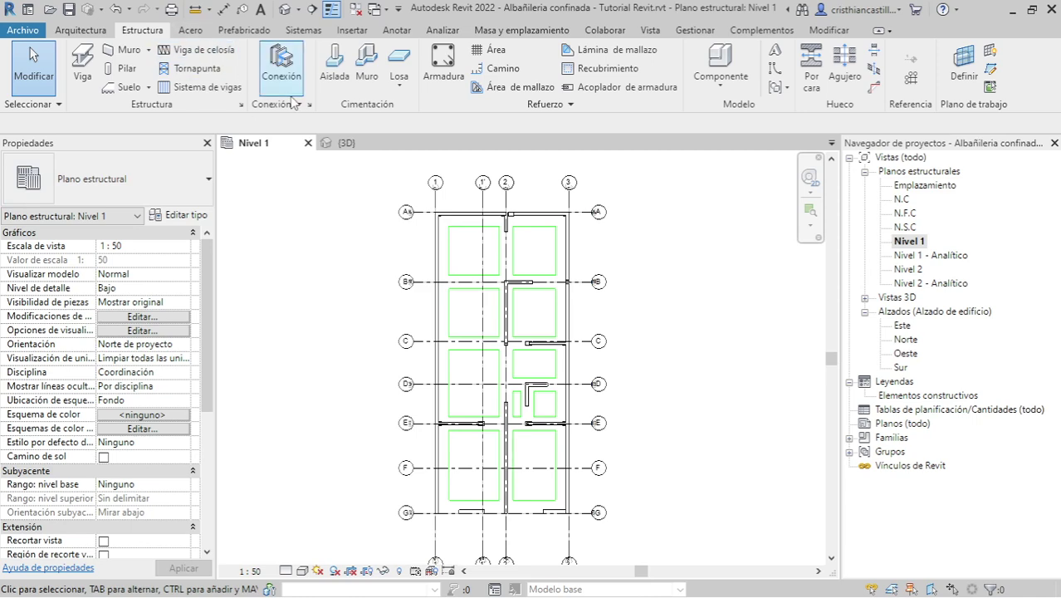
Step: Start the structural column tool, try At Grids placement, and cancel it
{"action": "left_click", "coordinate": [128, 73]}
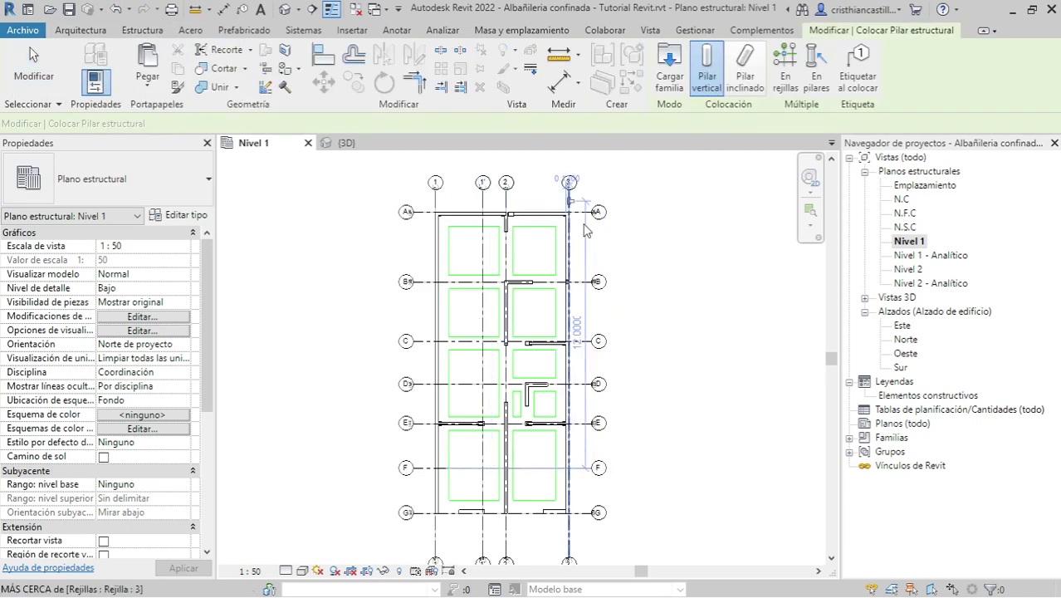
{"action": "left_click", "coordinate": [787, 71]}
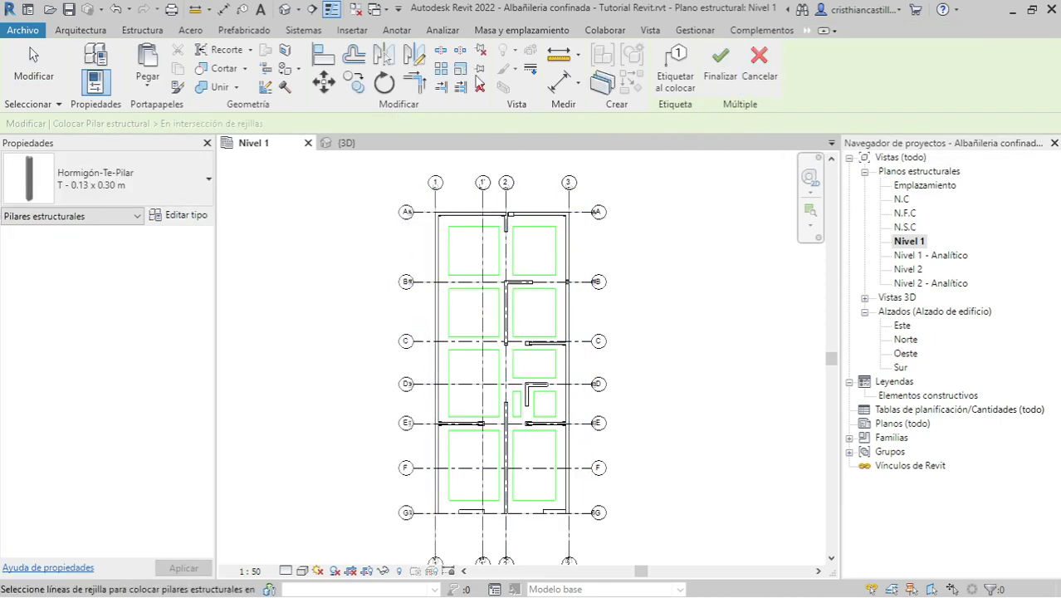
{"action": "left_click", "coordinate": [33, 60]}
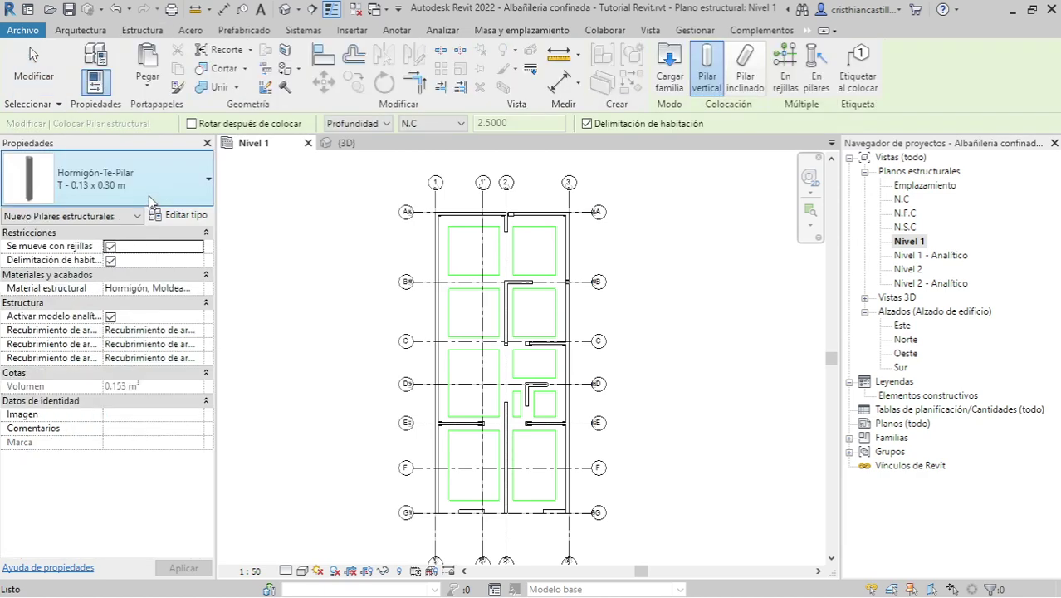
Step: Choose the Hormigón-Rectangular-Pilar 0.13 x 0.30 m column type in the type selector
{"action": "left_click", "coordinate": [125, 179]}
{"action": "scroll", "coordinate": [125, 272], "scroll_direction": "up", "scroll_amount": 3}
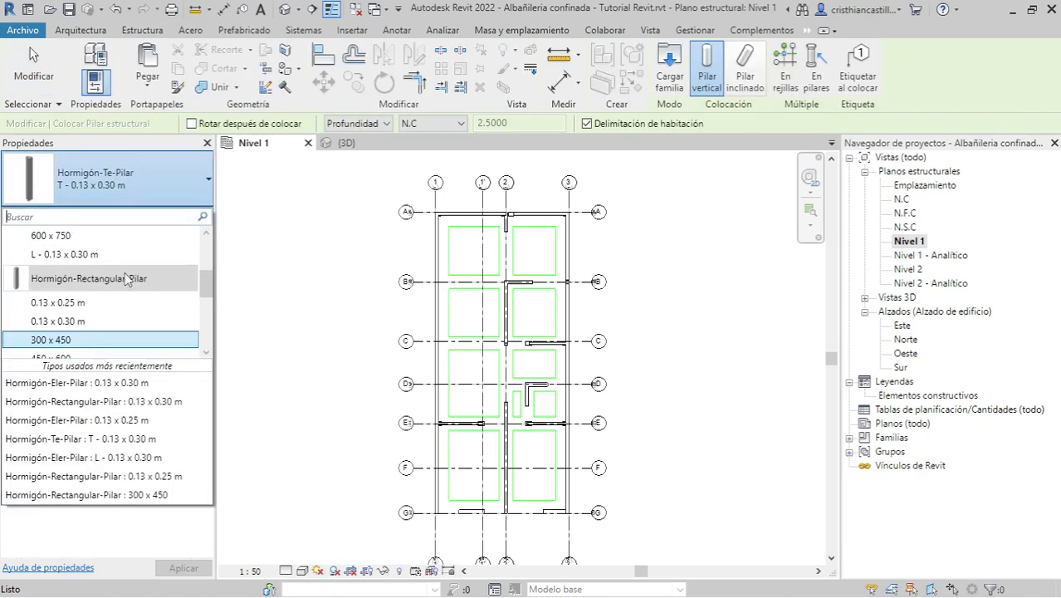
{"action": "scroll", "coordinate": [125, 271], "scroll_direction": "up", "scroll_amount": 3}
{"action": "scroll", "coordinate": [128, 283], "scroll_direction": "up", "scroll_amount": 2}
{"action": "scroll", "coordinate": [130, 284], "scroll_direction": "up", "scroll_amount": 2}
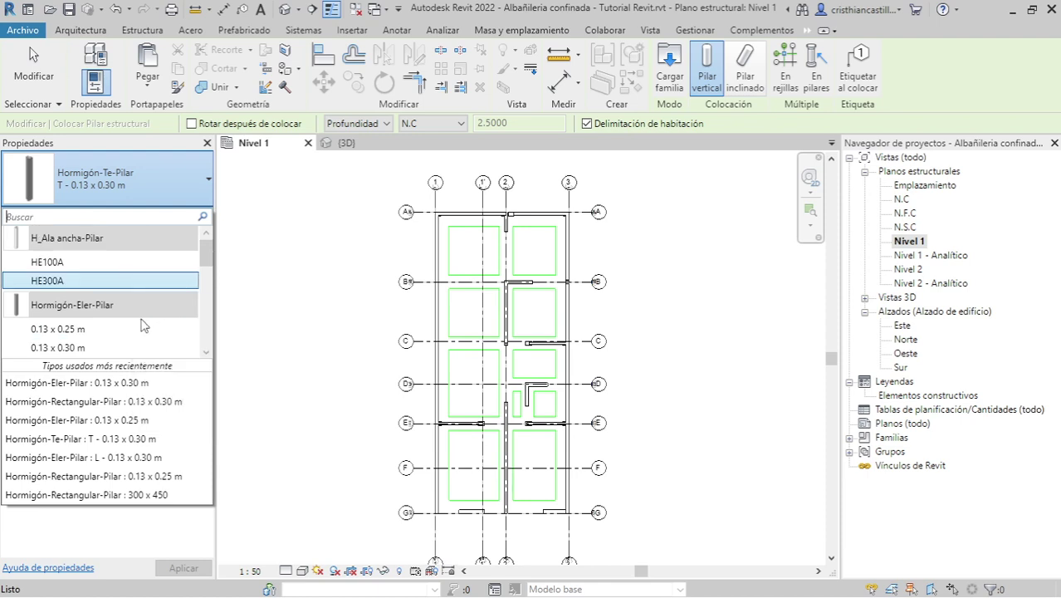
{"action": "scroll", "coordinate": [152, 275], "scroll_direction": "up", "scroll_amount": 1}
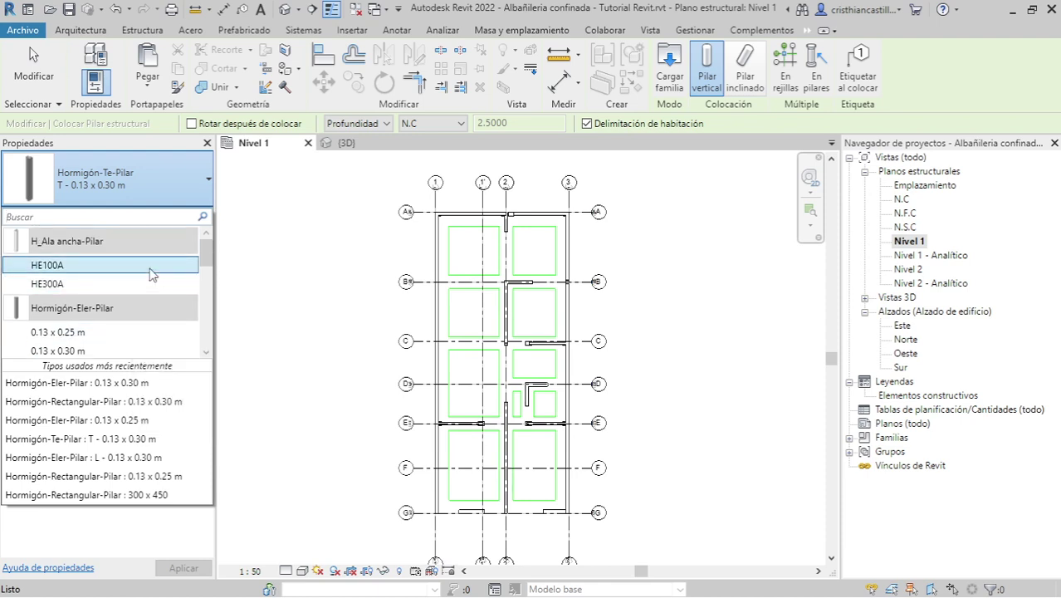
{"action": "left_click", "coordinate": [206, 351]}
{"action": "left_click", "coordinate": [206, 351]}
{"action": "left_click", "coordinate": [206, 352]}
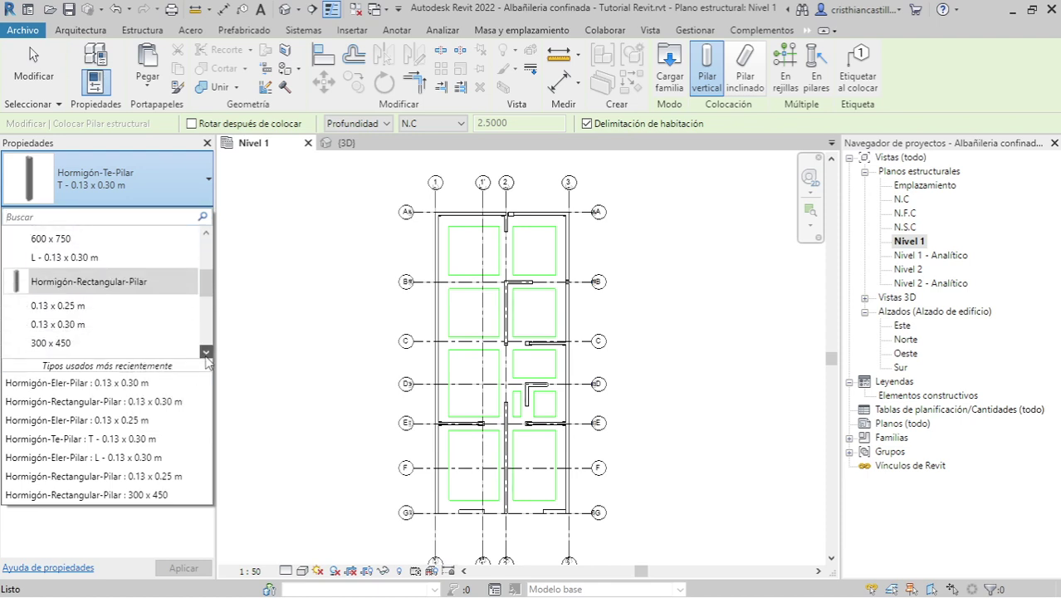
{"action": "left_click", "coordinate": [206, 351]}
{"action": "key", "text": "Escape"}
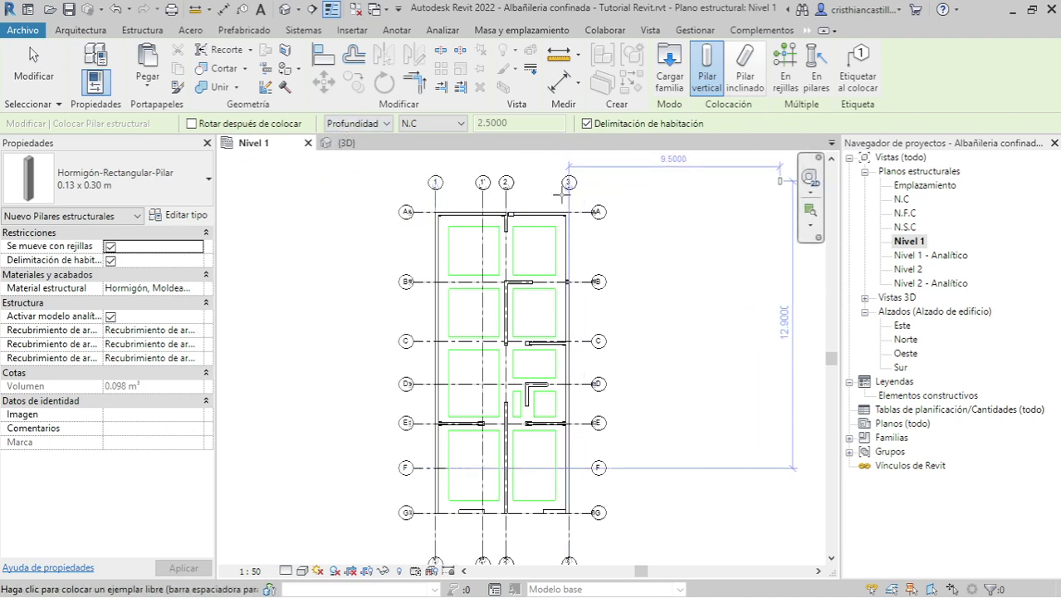
Step: Set the columns to extend upward (Altura) with their top at Nivel 2
{"action": "left_click", "coordinate": [357, 123]}
{"action": "left_click", "coordinate": [358, 150]}
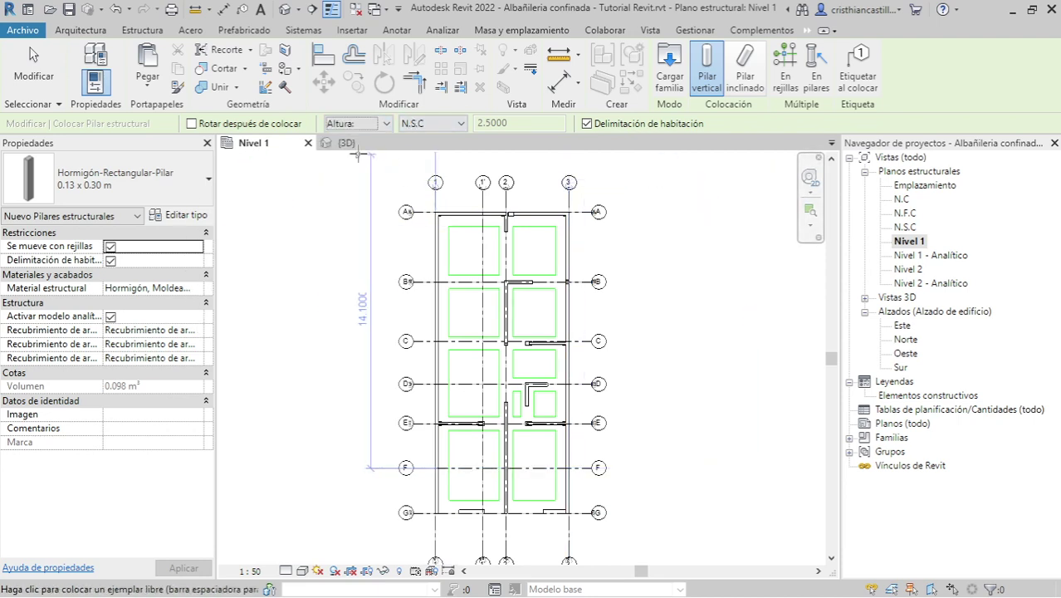
{"action": "left_click", "coordinate": [440, 122]}
{"action": "left_click", "coordinate": [427, 201]}
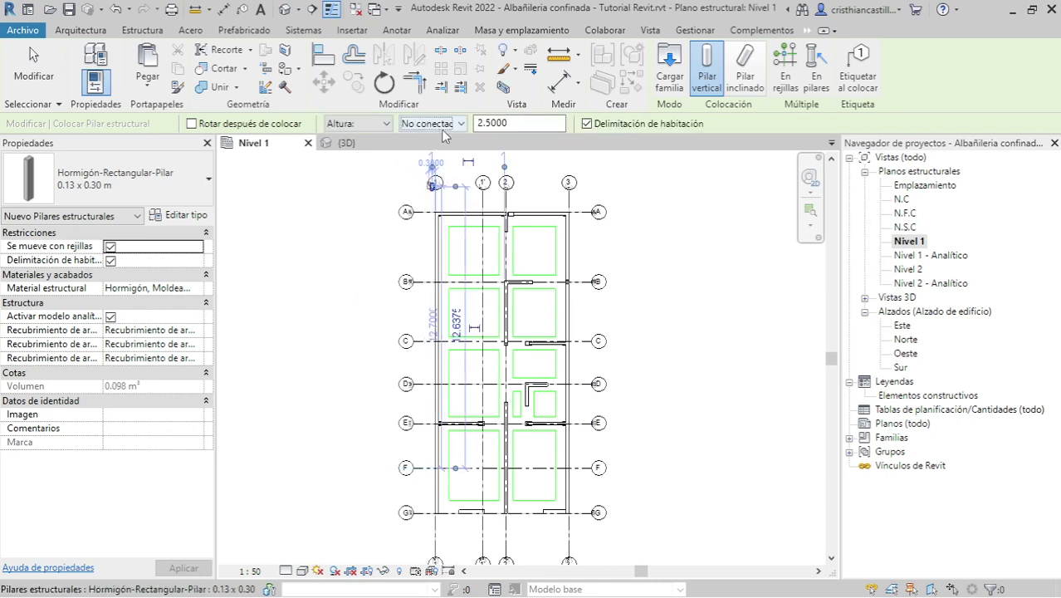
{"action": "left_click", "coordinate": [443, 125]}
{"action": "left_click", "coordinate": [443, 188]}
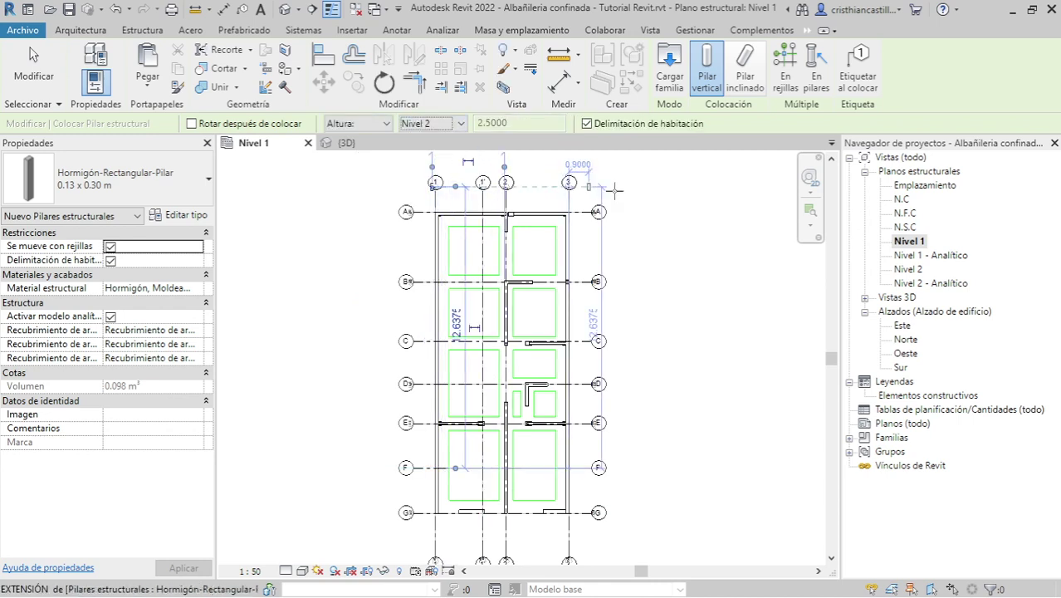
Step: Place columns at every grid intersection by window-selecting all grids and finishing
{"action": "left_click", "coordinate": [784, 79]}
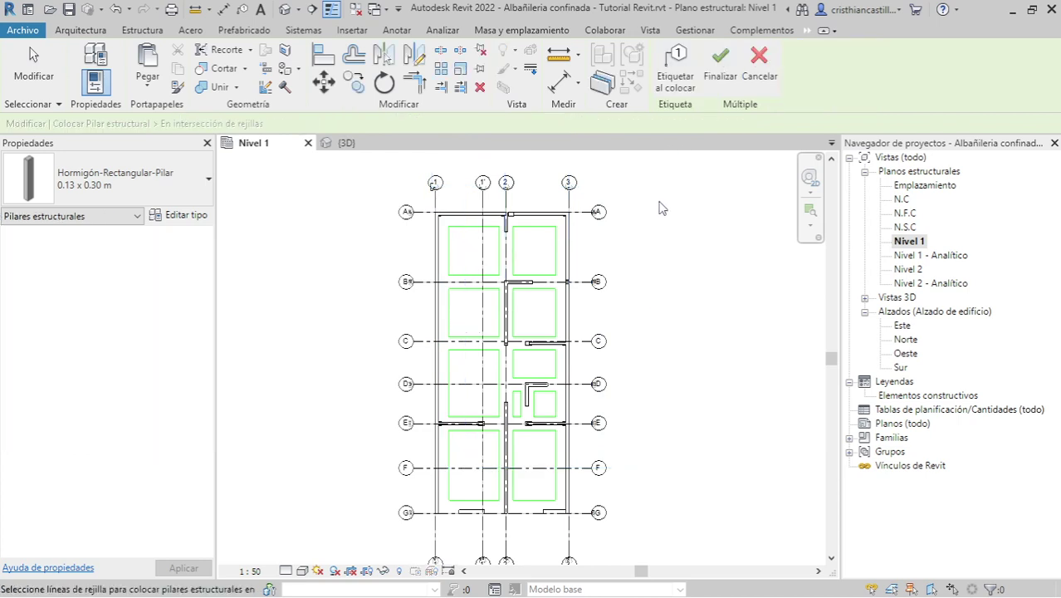
{"action": "left_click_drag", "start_coordinate": [662, 208], "coordinate": [375, 519]}
{"action": "left_click", "coordinate": [720, 67]}
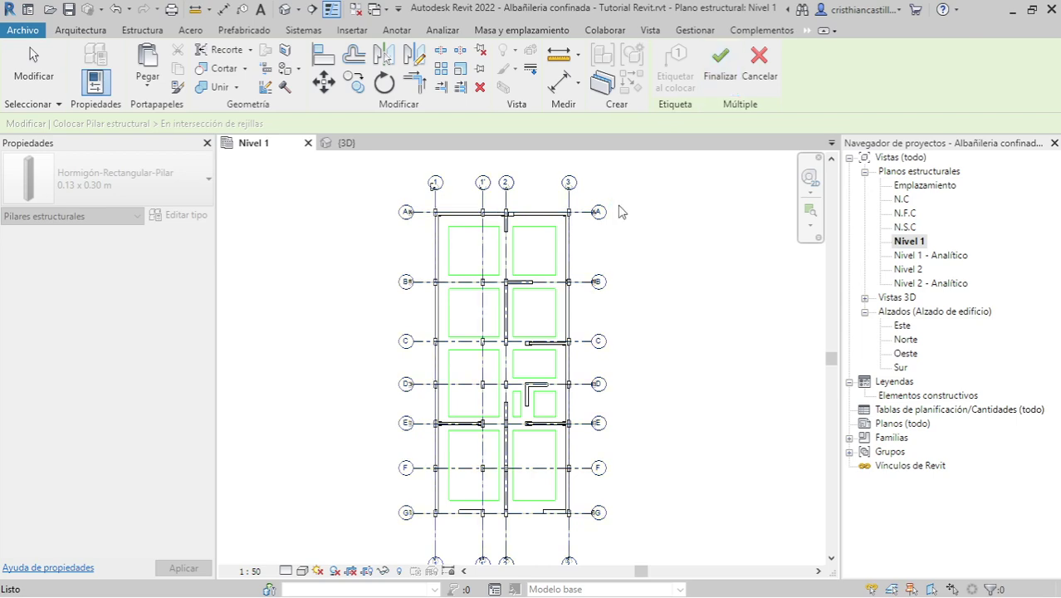
{"action": "scroll", "coordinate": [434, 187], "scroll_direction": "up", "scroll_amount": 1}
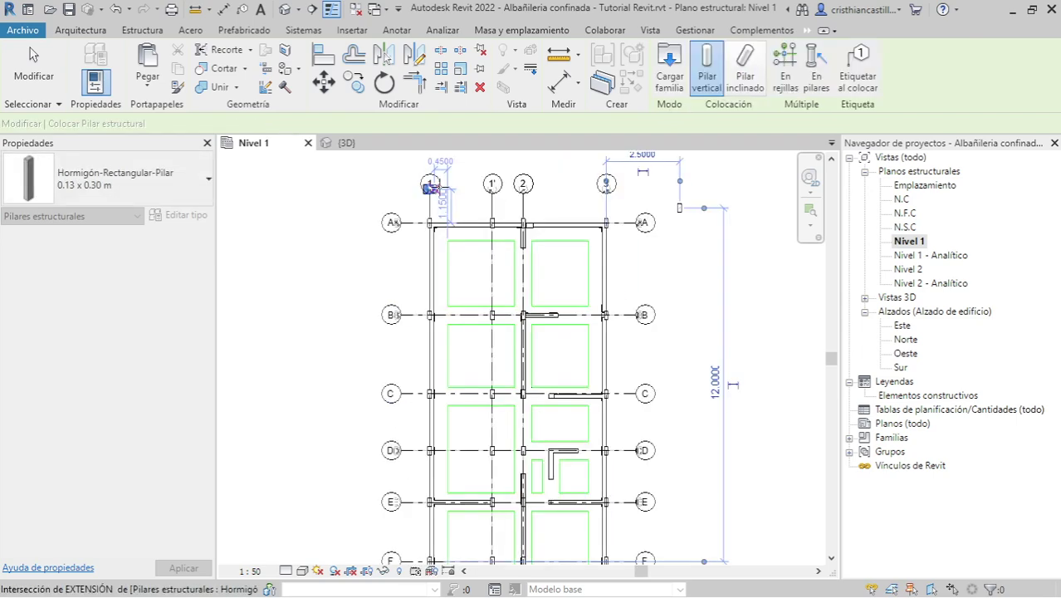
{"action": "key", "text": "Escape"}
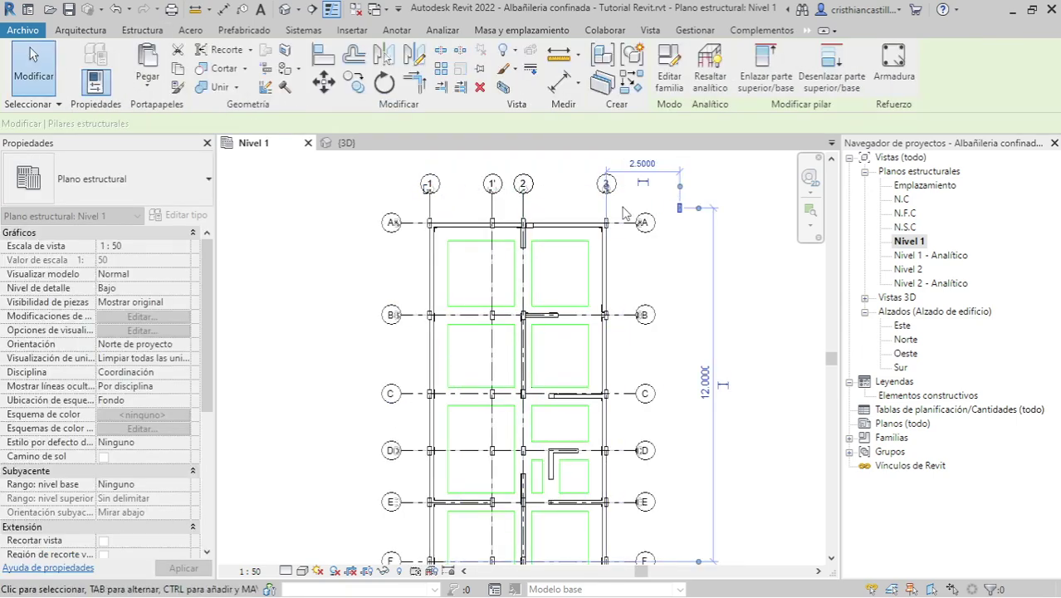
{"action": "key", "text": "Escape"}
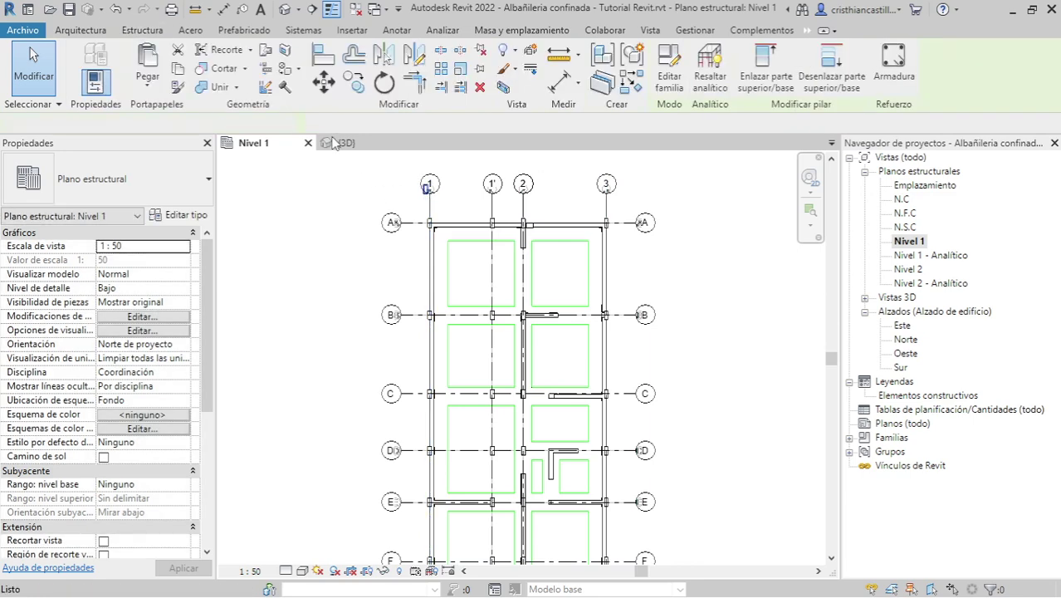
Step: Pan down the Nivel 1 plan from grid B to G, selecting the grid C and D columns to check them
{"action": "scroll", "coordinate": [489, 213], "scroll_direction": "up", "scroll_amount": 4}
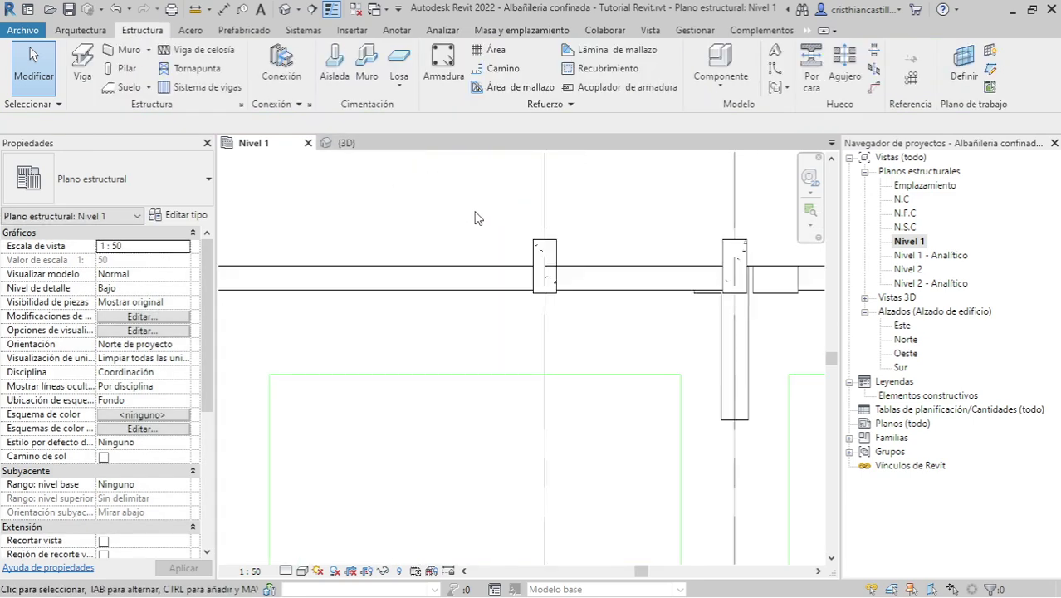
{"action": "scroll", "coordinate": [478, 217], "scroll_direction": "down", "scroll_amount": 3}
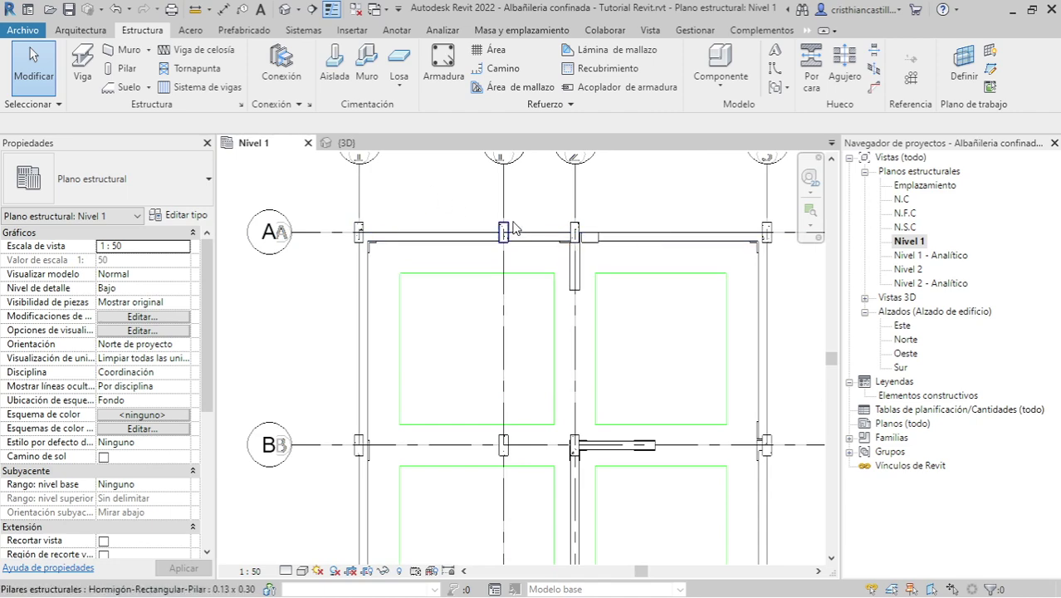
{"action": "middle_click_drag", "start_coordinate": [647, 333], "coordinate": [638, 275]}
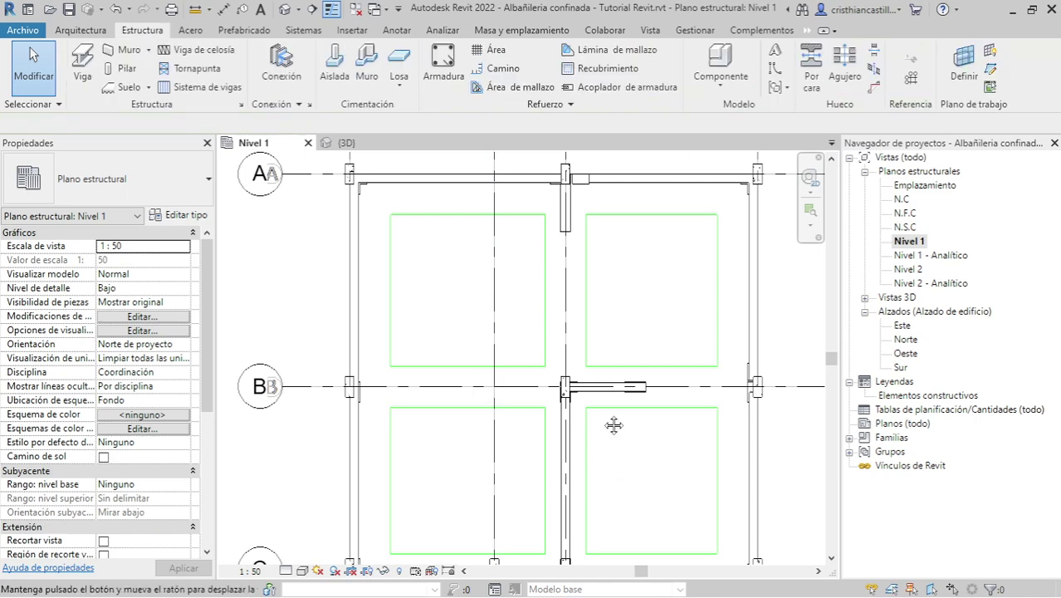
{"action": "middle_click_drag", "start_coordinate": [614, 425], "coordinate": [616, 236]}
{"action": "left_click", "coordinate": [495, 382]}
{"action": "key", "text": "Escape"}
{"action": "mouse_move", "coordinate": [516, 463]}
{"action": "middle_mouse_down"}
{"action": "mouse_move", "coordinate": [522, 351]}
{"action": "mouse_move", "coordinate": [505, 339]}
{"action": "mouse_move", "coordinate": [472, 229]}
{"action": "middle_mouse_up"}
{"action": "left_click", "coordinate": [495, 349]}
{"action": "key", "text": "Escape"}
{"action": "middle_click_drag", "start_coordinate": [466, 400], "coordinate": [479, 220]}
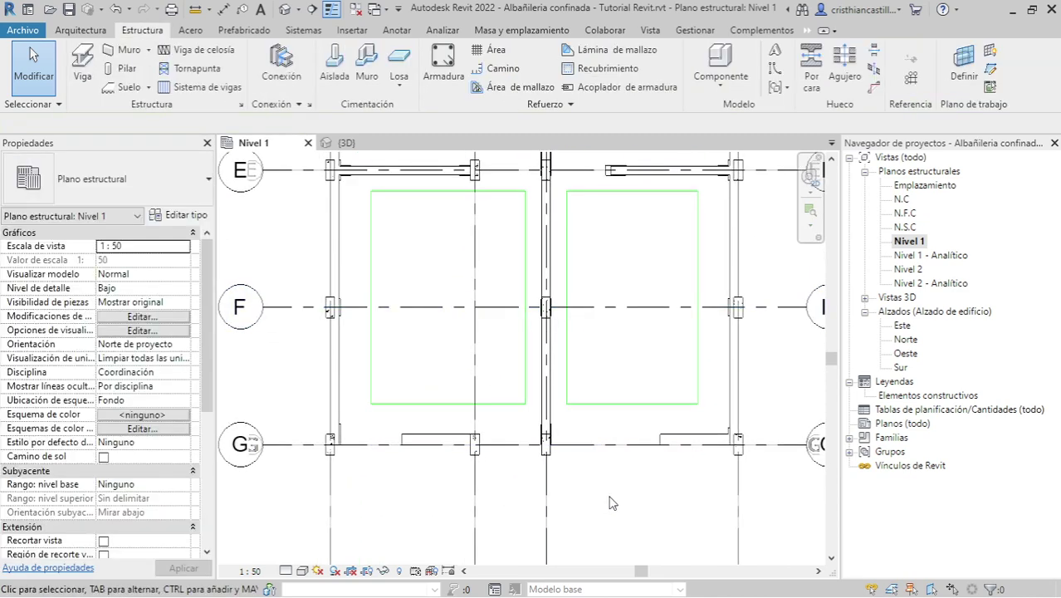
Step: Orbit the 3D view to check columns above the footings, then return to Nivel 1 at grids A–C
{"action": "left_click", "coordinate": [371, 144]}
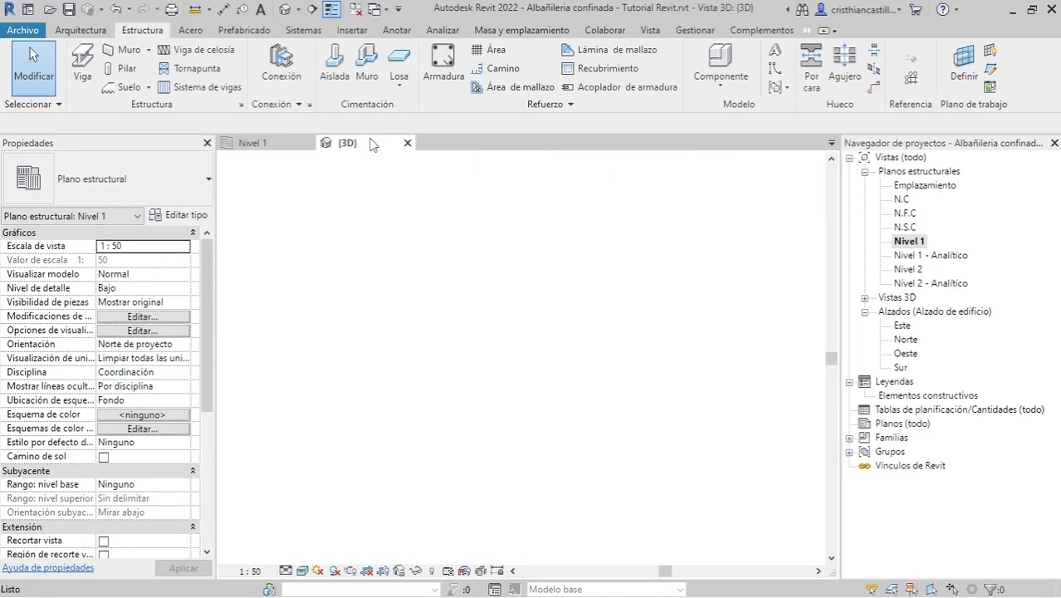
{"action": "mouse_move", "coordinate": [508, 343]}
{"action": "middle_mouse_down", "text": "shift"}
{"action": "mouse_move", "coordinate": [722, 495]}
{"action": "mouse_move", "coordinate": [561, 332]}
{"action": "mouse_move", "coordinate": [590, 475]}
{"action": "mouse_move", "coordinate": [577, 449]}
{"action": "mouse_move", "coordinate": [598, 456]}
{"action": "middle_mouse_up", "text": "shift"}
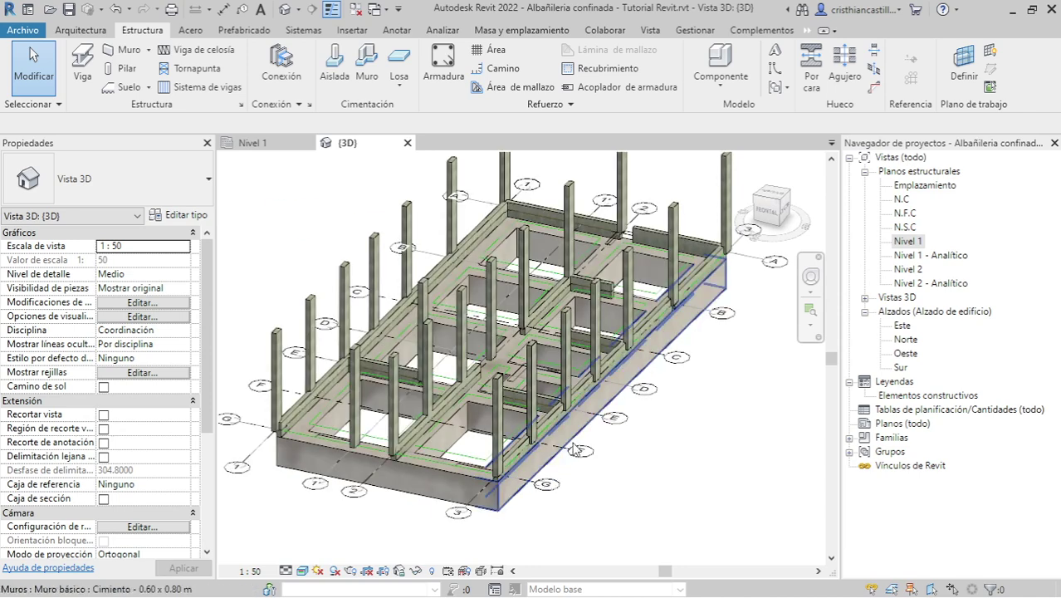
{"action": "left_click", "coordinate": [266, 139]}
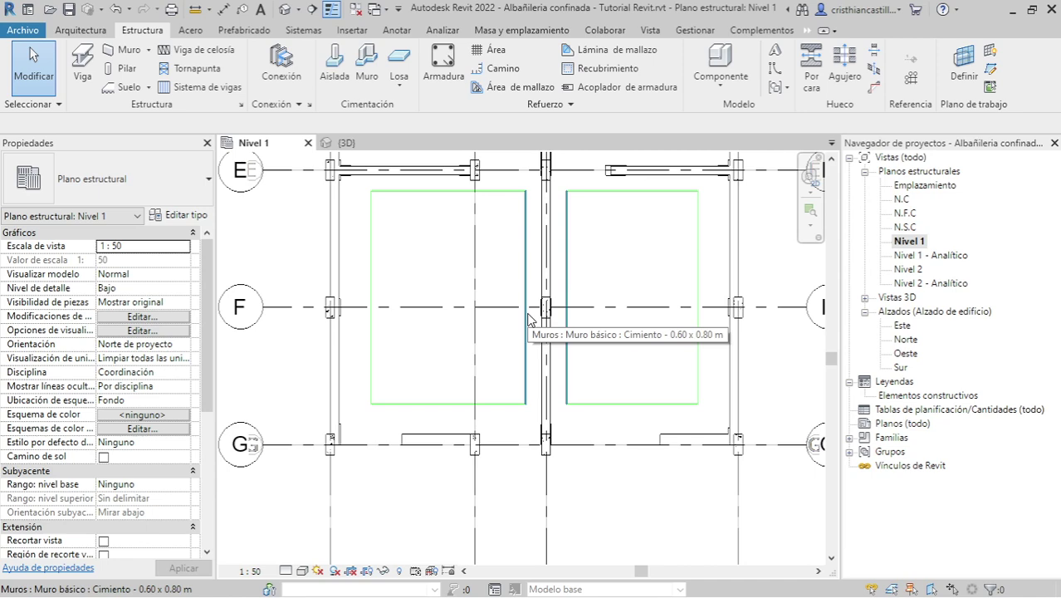
{"action": "scroll", "coordinate": [529, 320], "scroll_direction": "down", "scroll_amount": 2}
{"action": "middle_click_drag", "start_coordinate": [727, 274], "coordinate": [702, 466]}
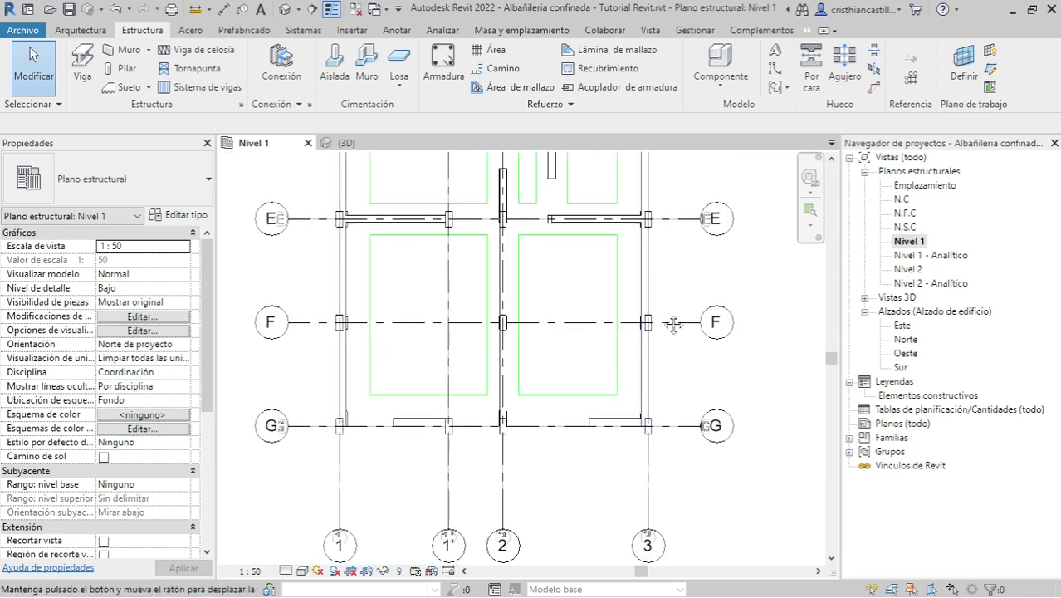
{"action": "middle_click_drag", "start_coordinate": [775, 159], "coordinate": [709, 456]}
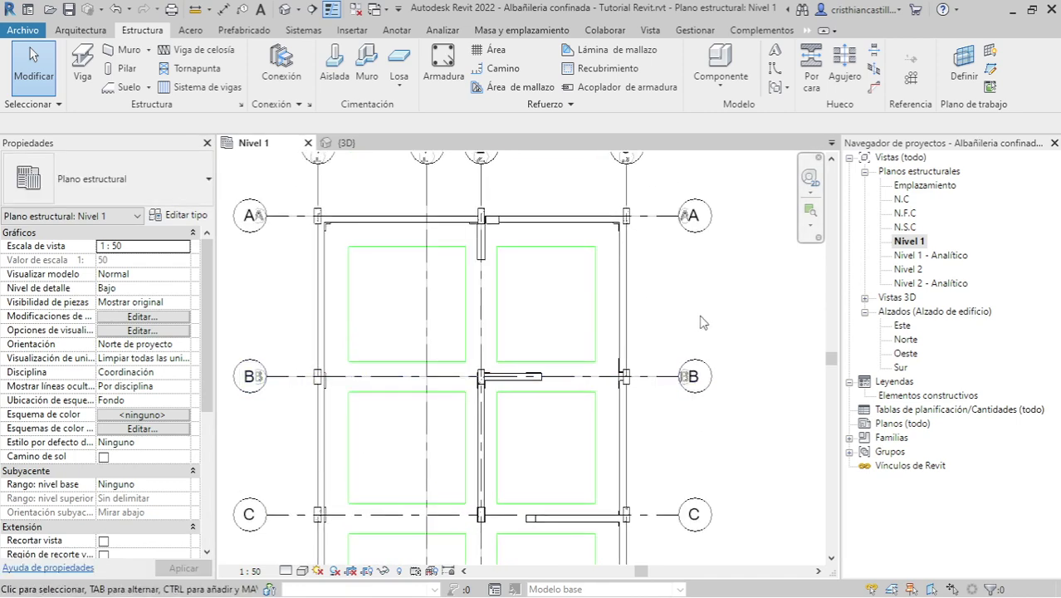